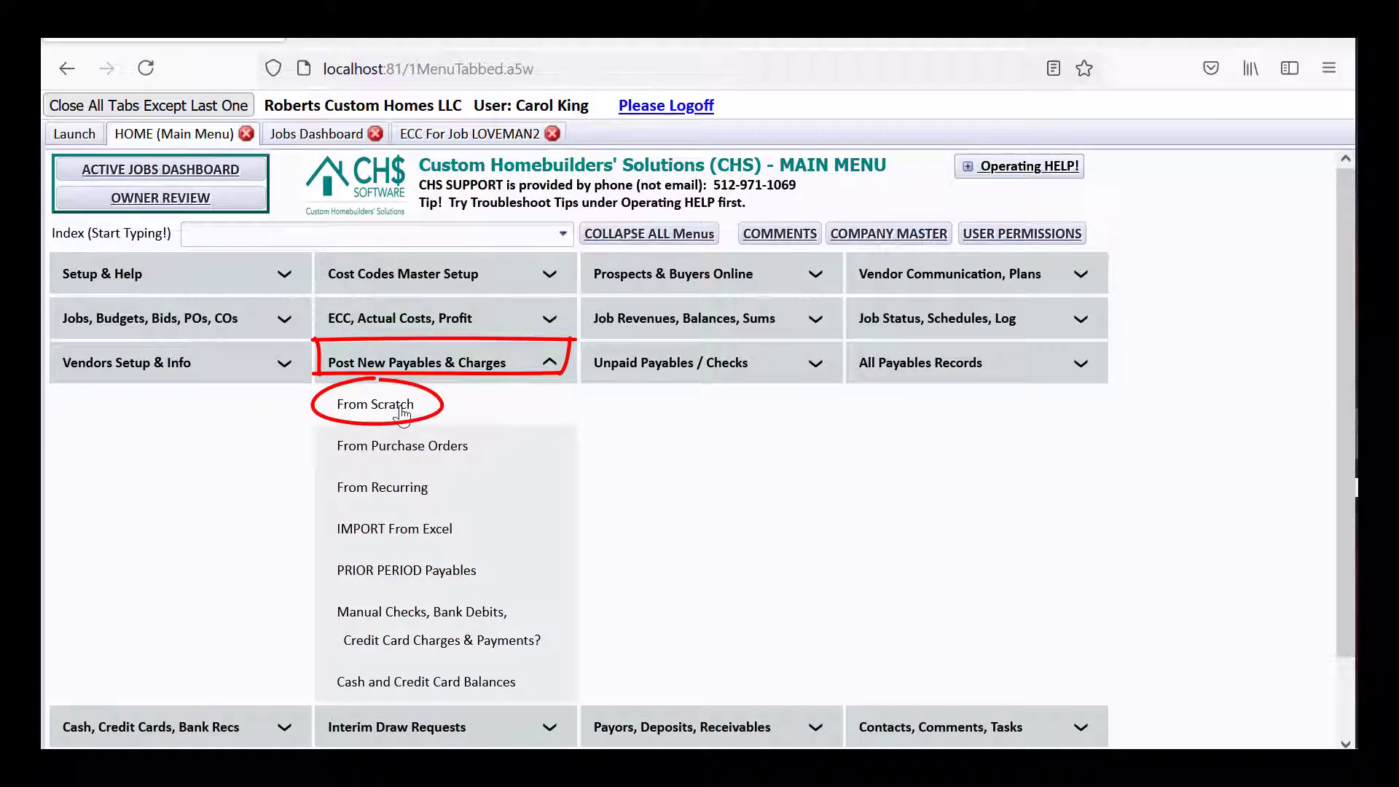
# Start posting a new payable from scratch and select the vendor with code ATT
pyautogui.click(402, 413)
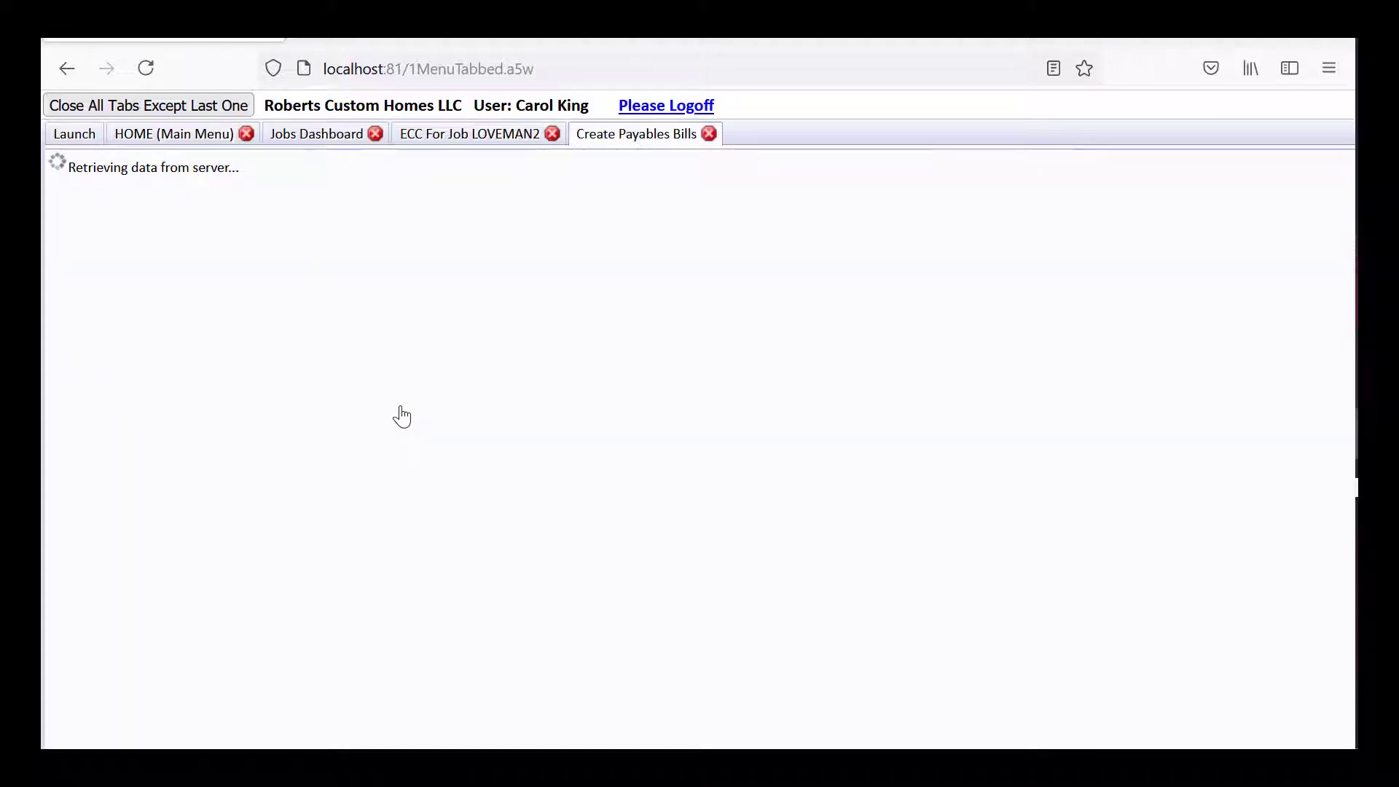
pyautogui.write('att')
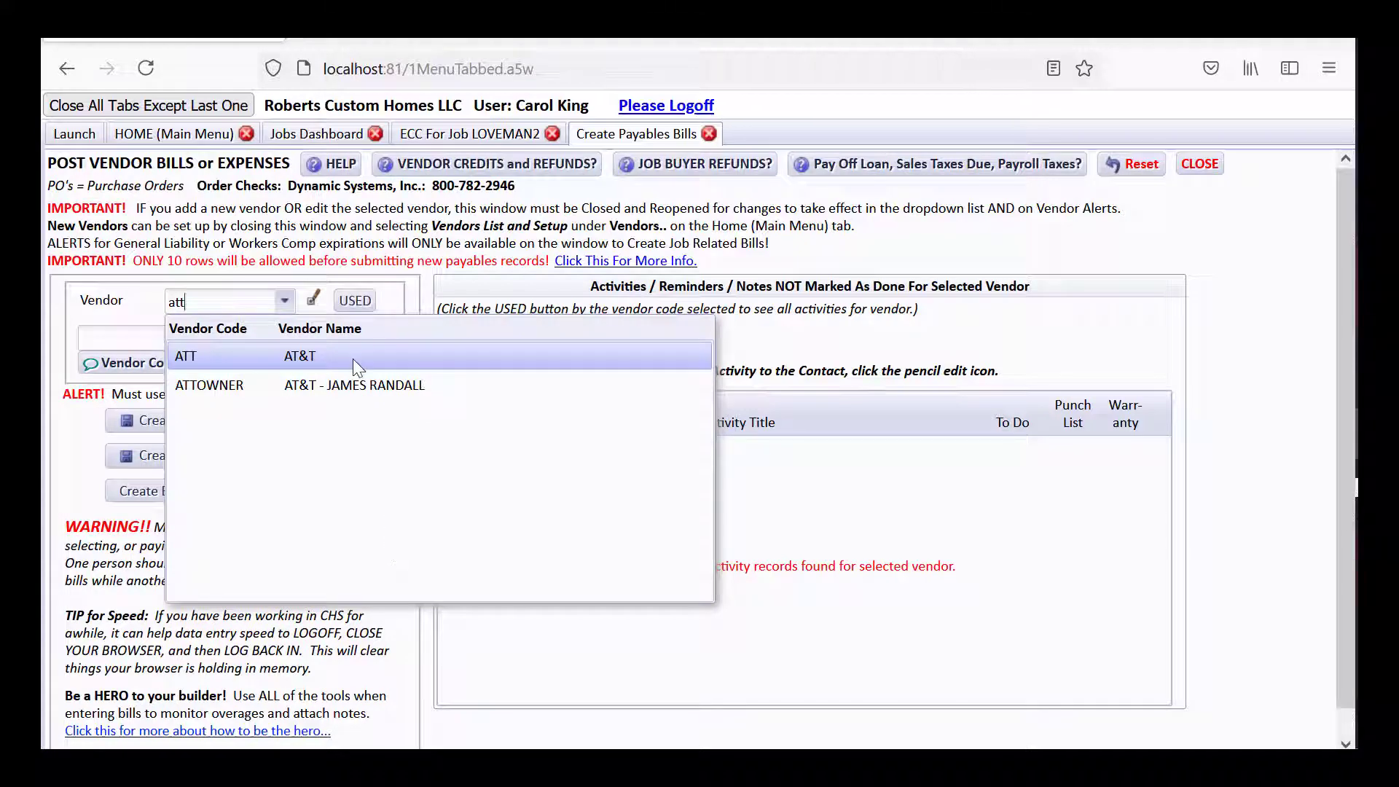
pyautogui.click(353, 357)
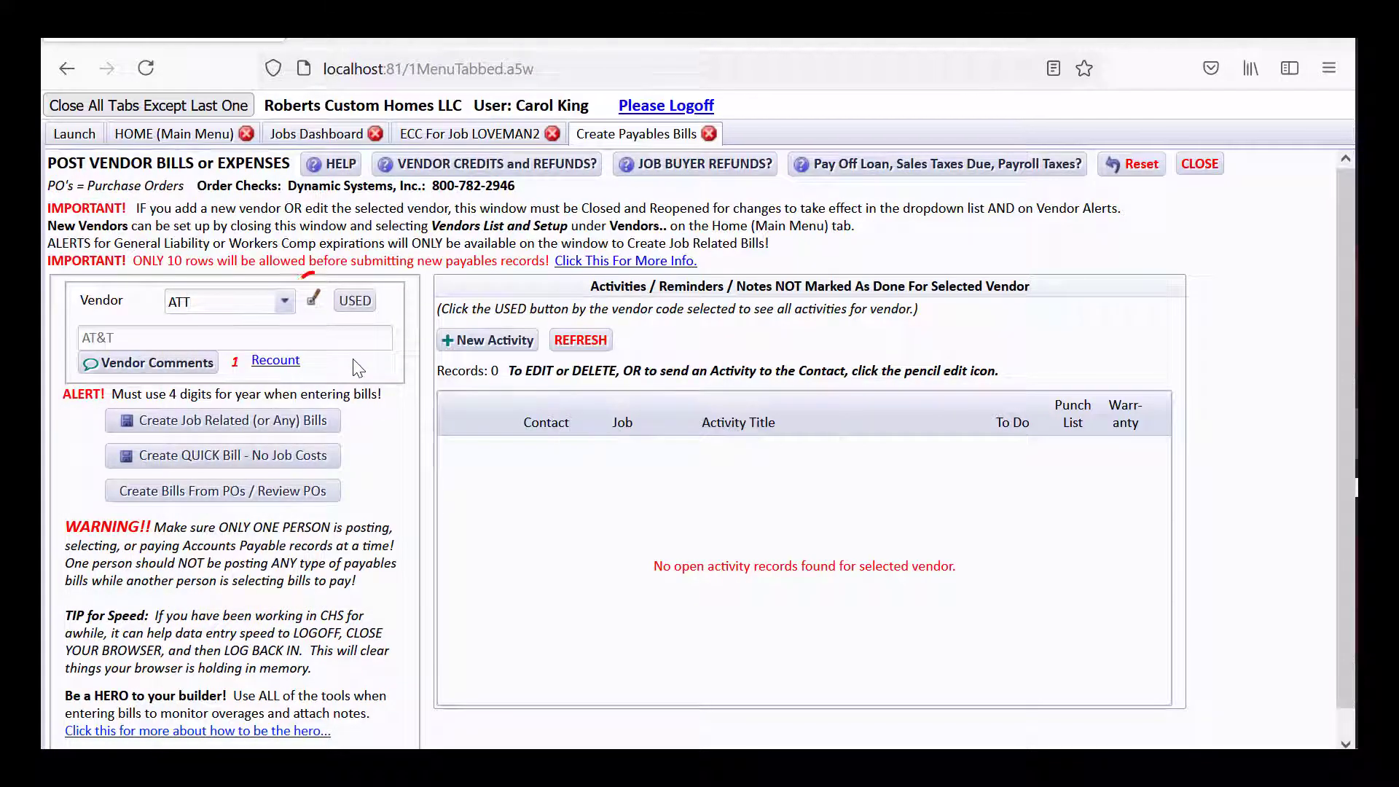
# Review the ATT vendor's default GL account, department and other bill-entry defaults, and close the vendor setup without changes
pyautogui.click(317, 305)
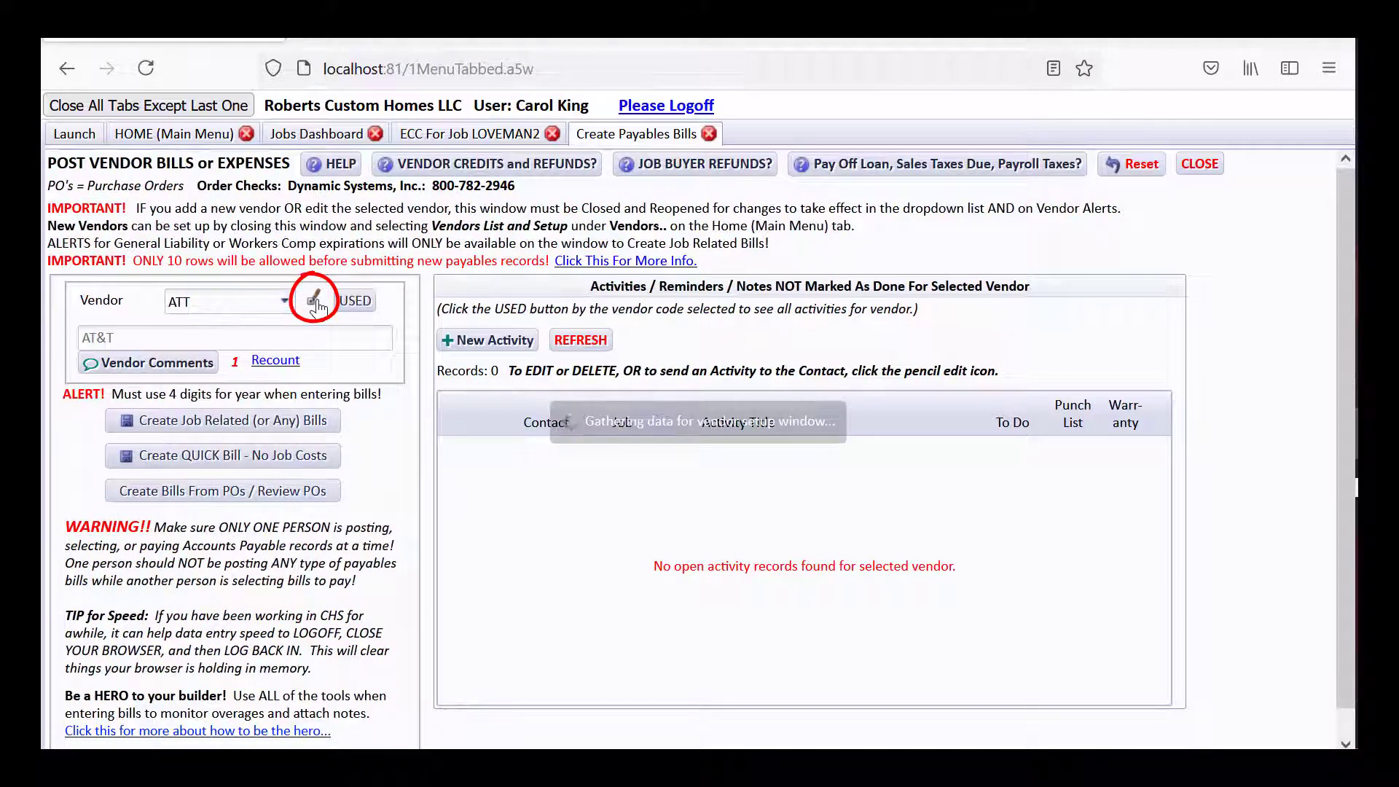
pyautogui.click(663, 537)
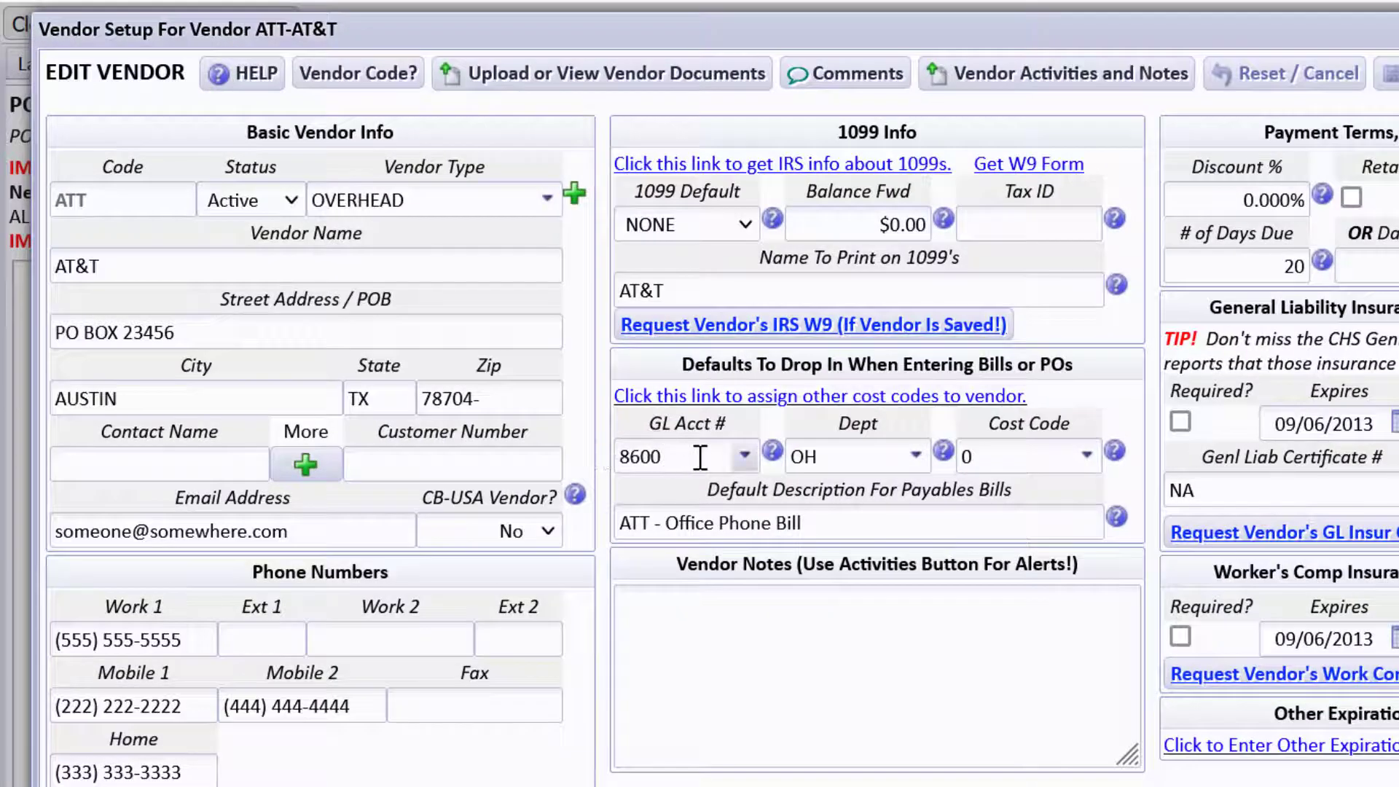
pyautogui.click(751, 462)
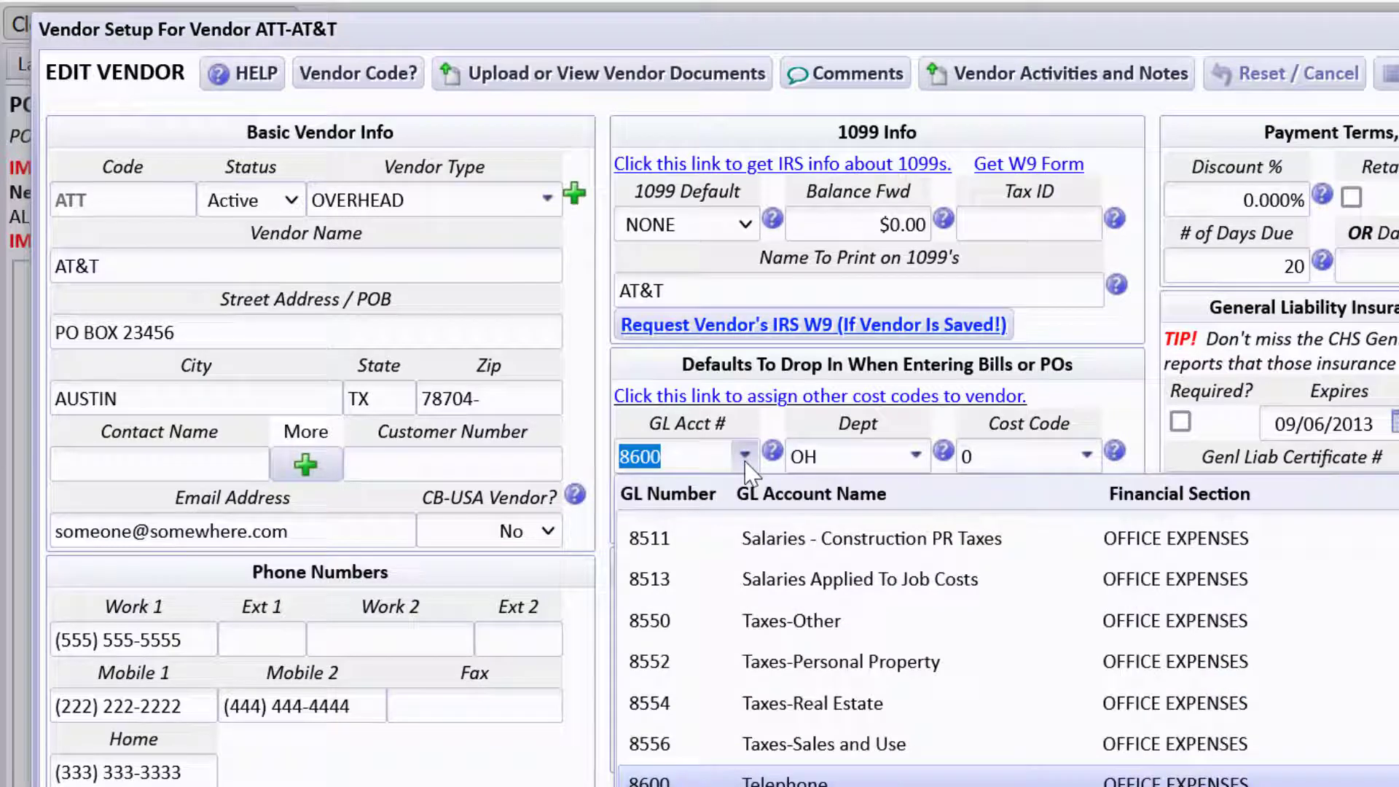
pyautogui.press('Tab')
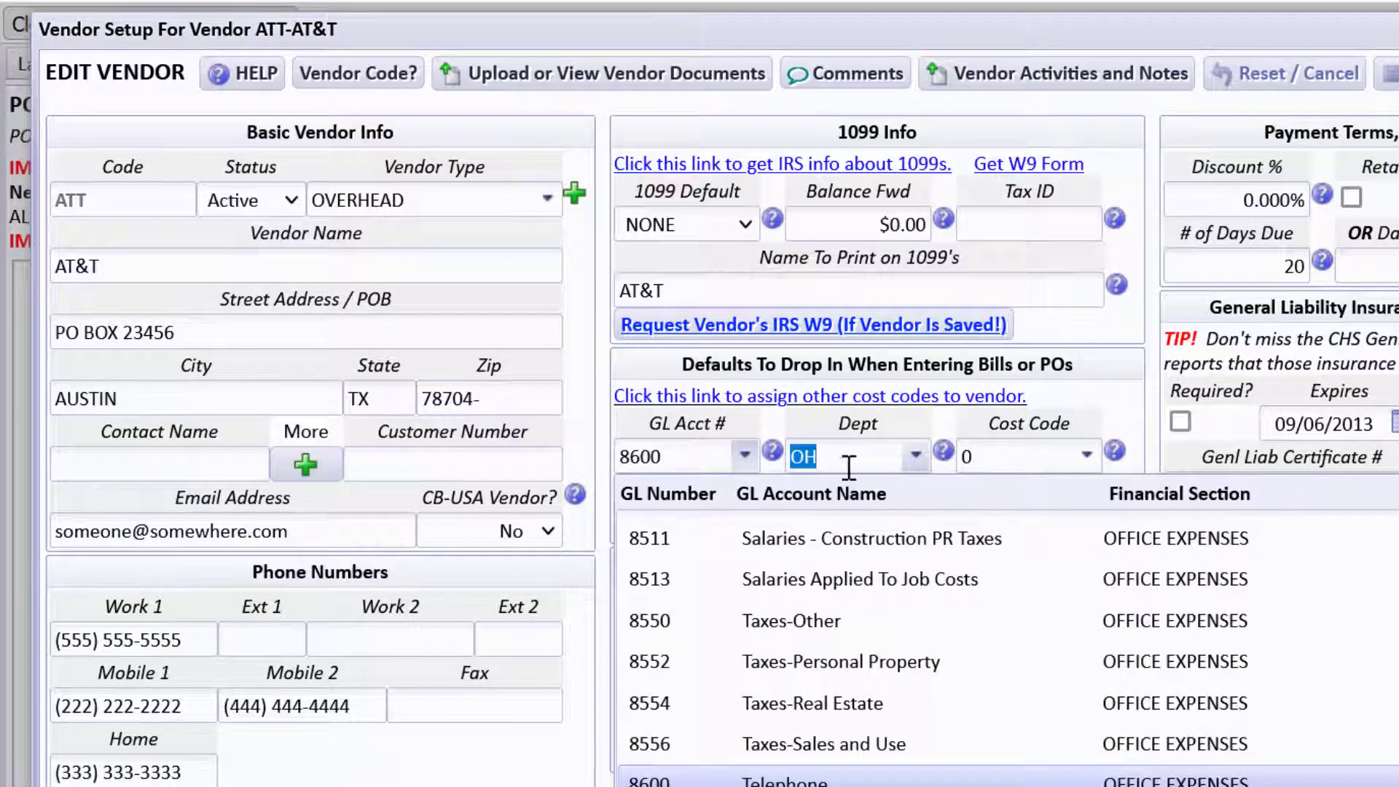
pyautogui.click(849, 468)
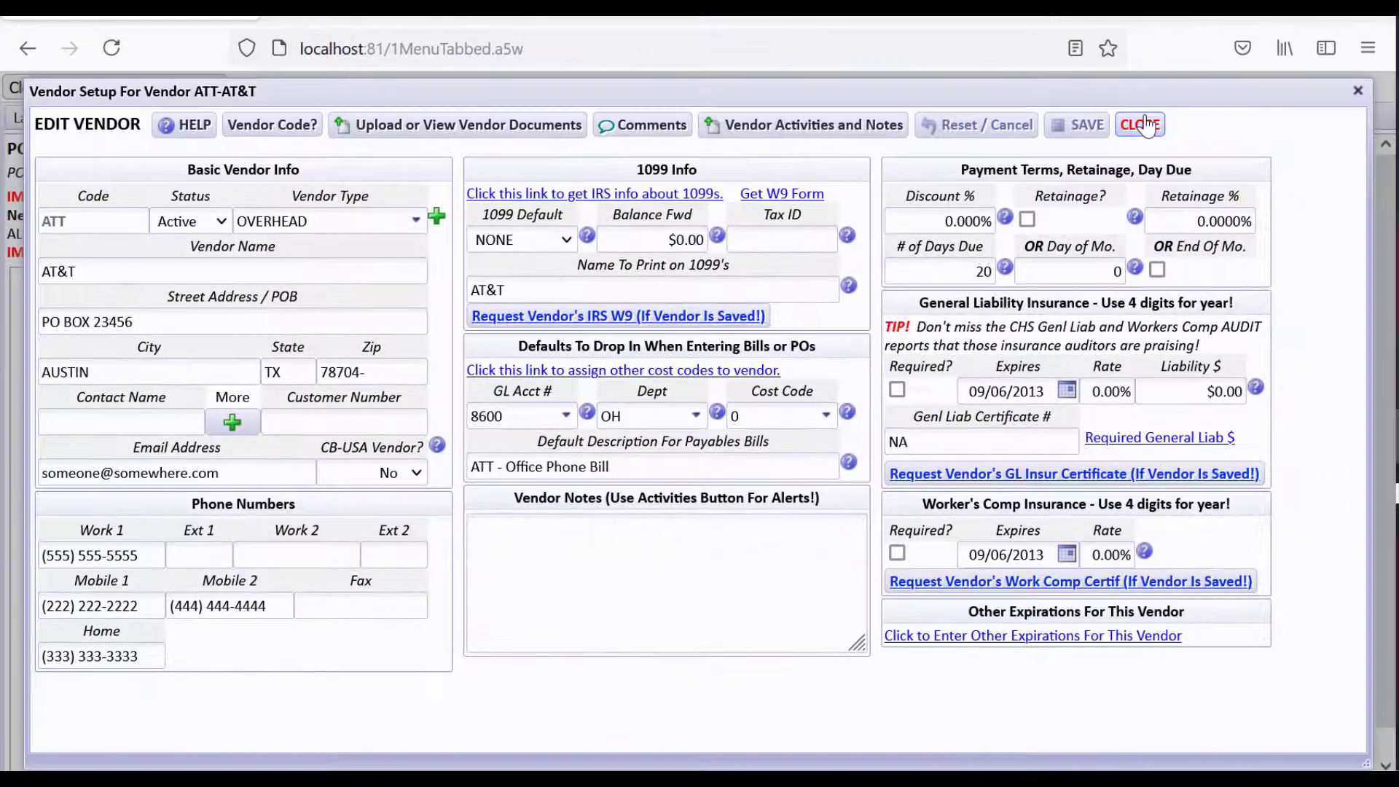
pyautogui.click(1147, 129)
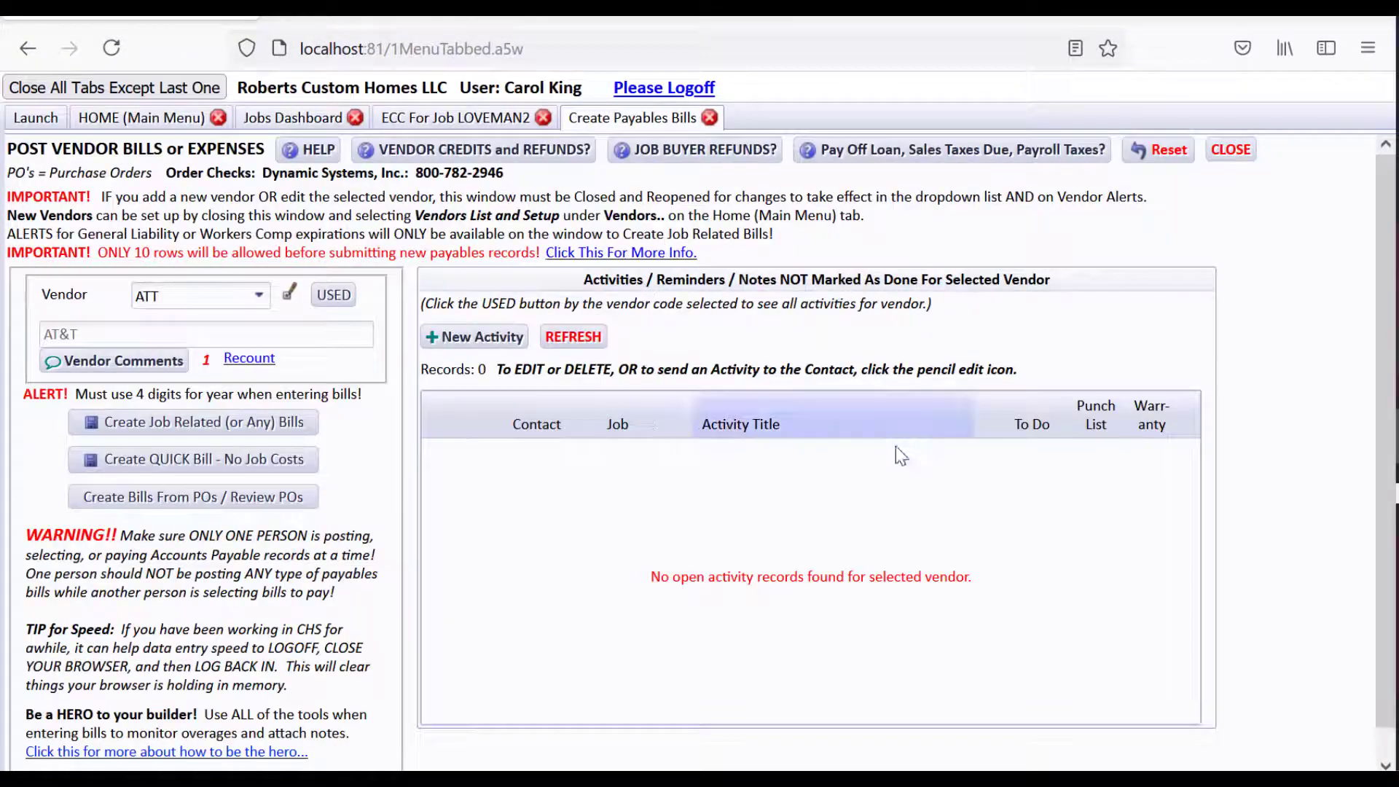
# Create a quick bill without job costs for ATT, with invoice date 06/02/2021 and invoice number 060221
pyautogui.click(299, 460)
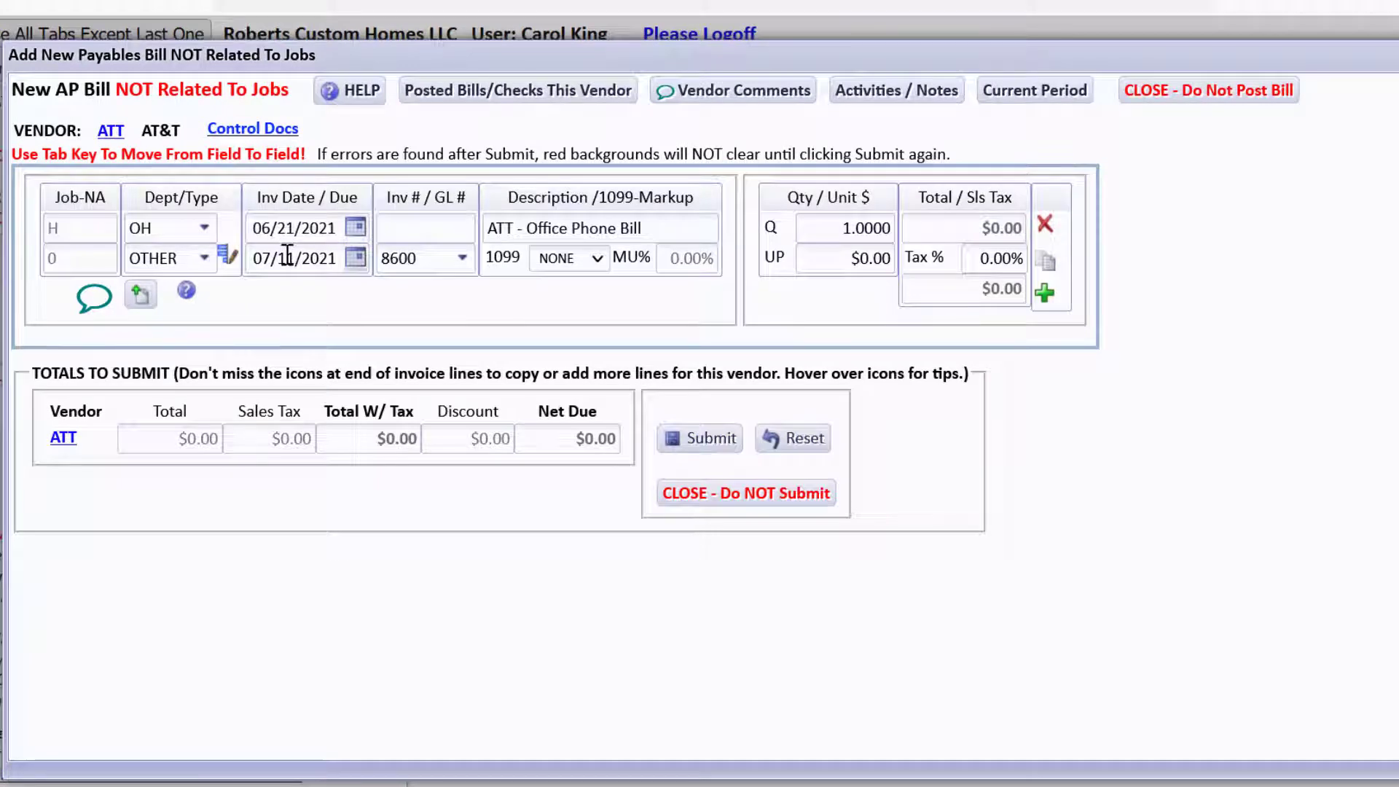
pyautogui.click(355, 228)
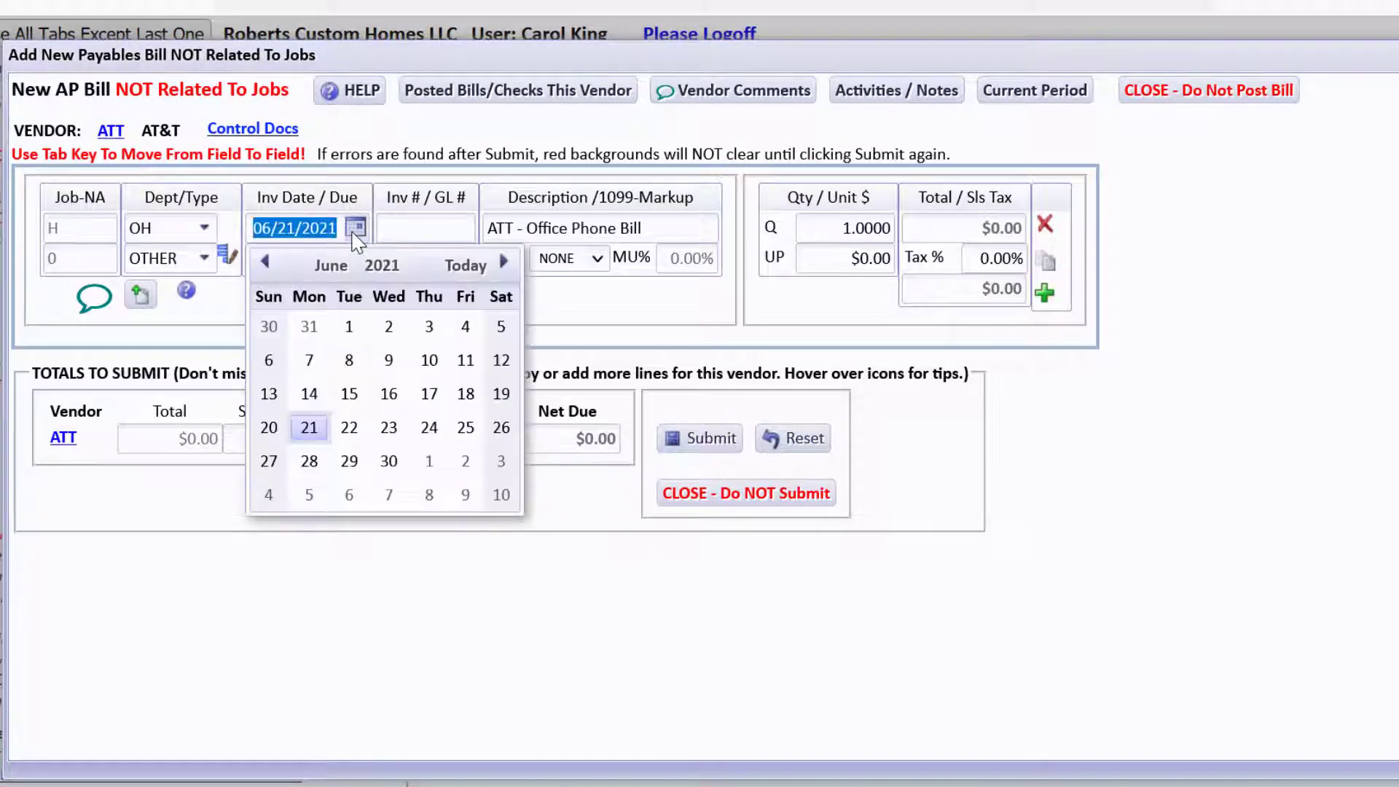
pyautogui.click(388, 326)
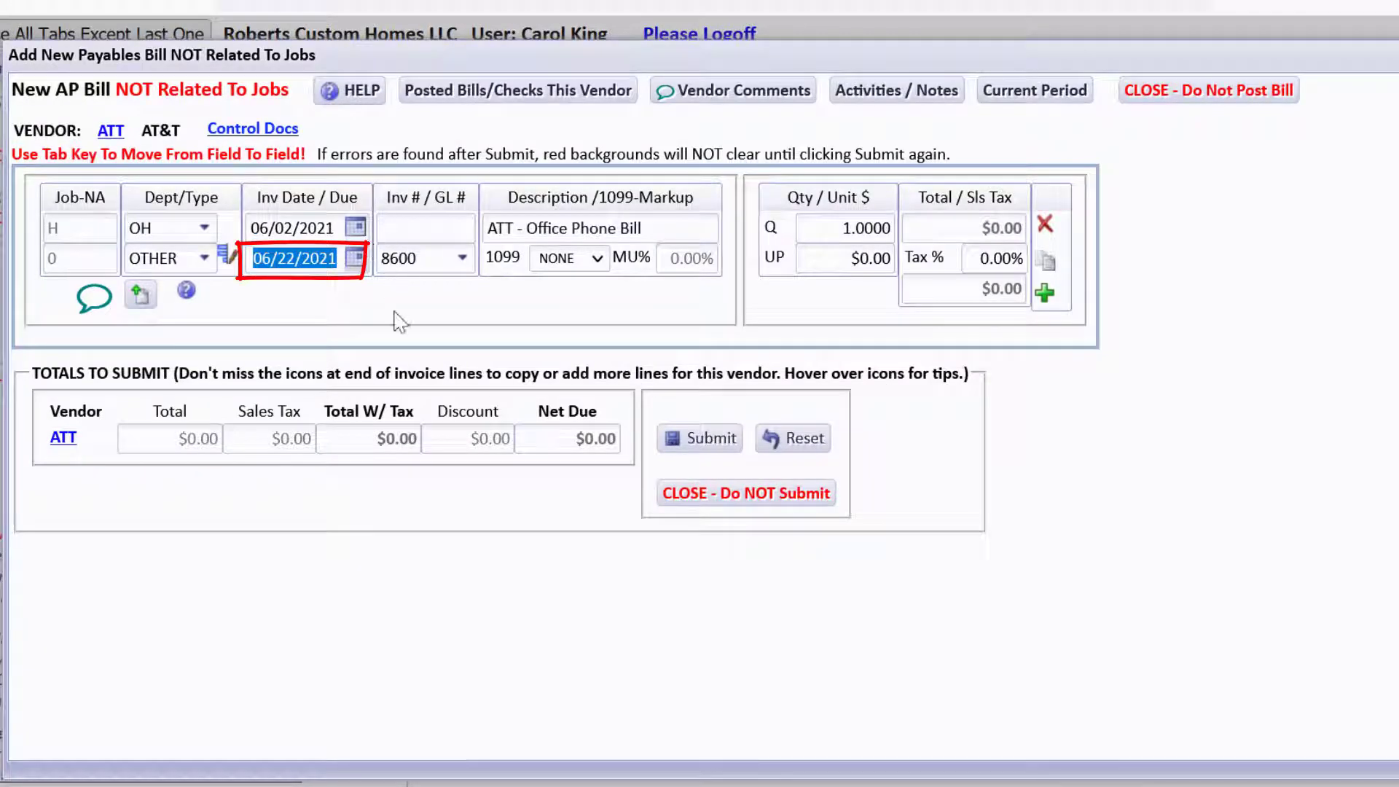
pyautogui.click(401, 227)
pyautogui.write('06')
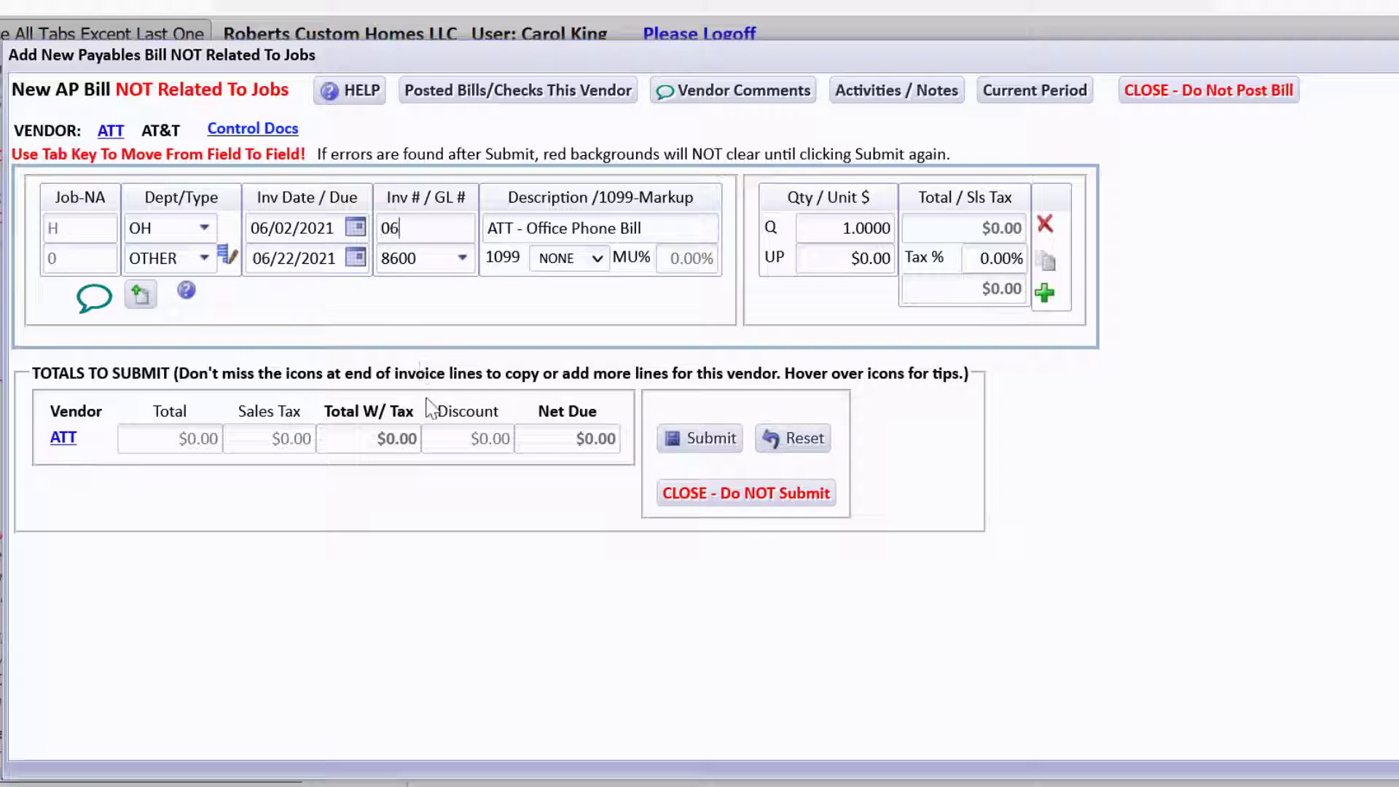
pyautogui.write('022')
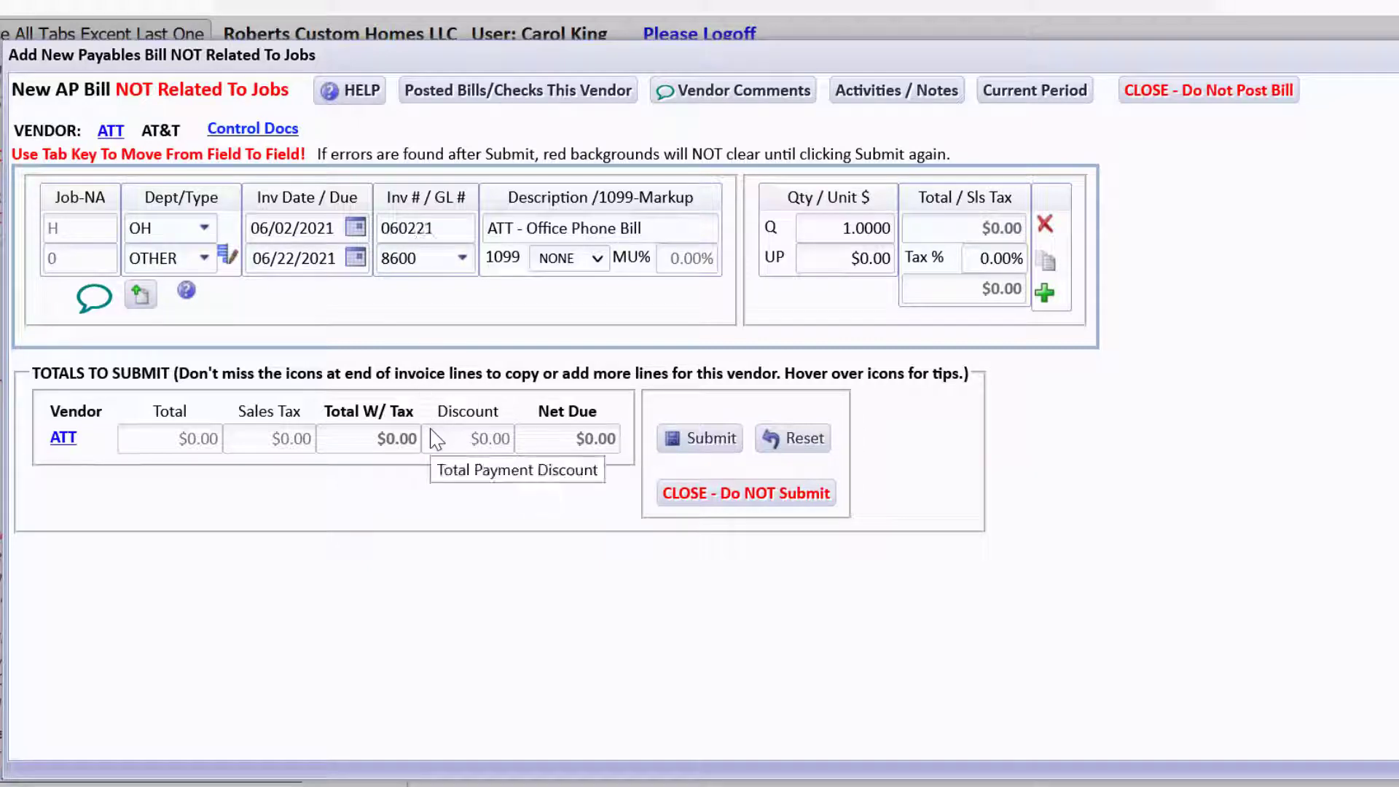
# Set the ATT bill's unit price to $513.69, keeping the default description and quantity
pyautogui.press('Tab')
pyautogui.press('Tab')
pyautogui.press('Tab')
pyautogui.press('Tab')
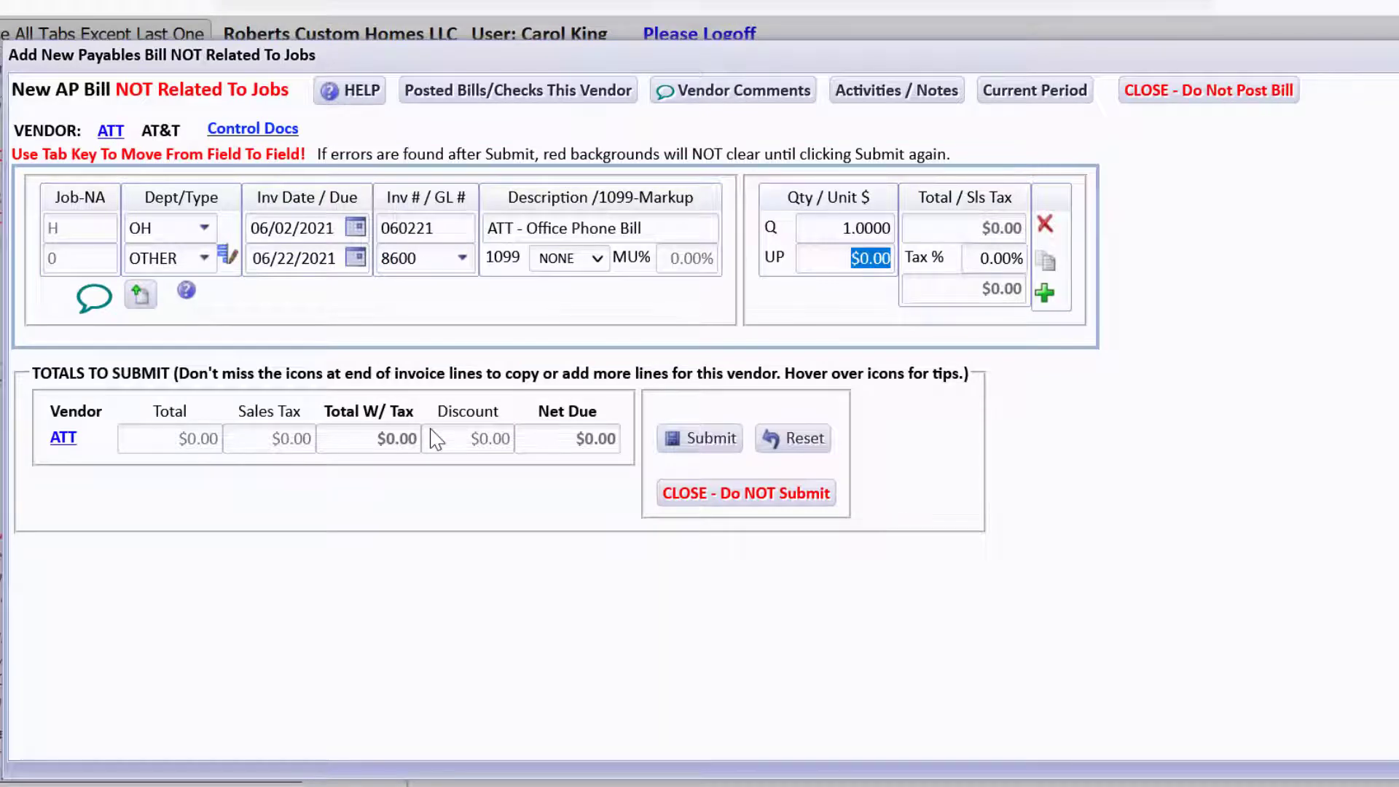
pyautogui.write('513.69')
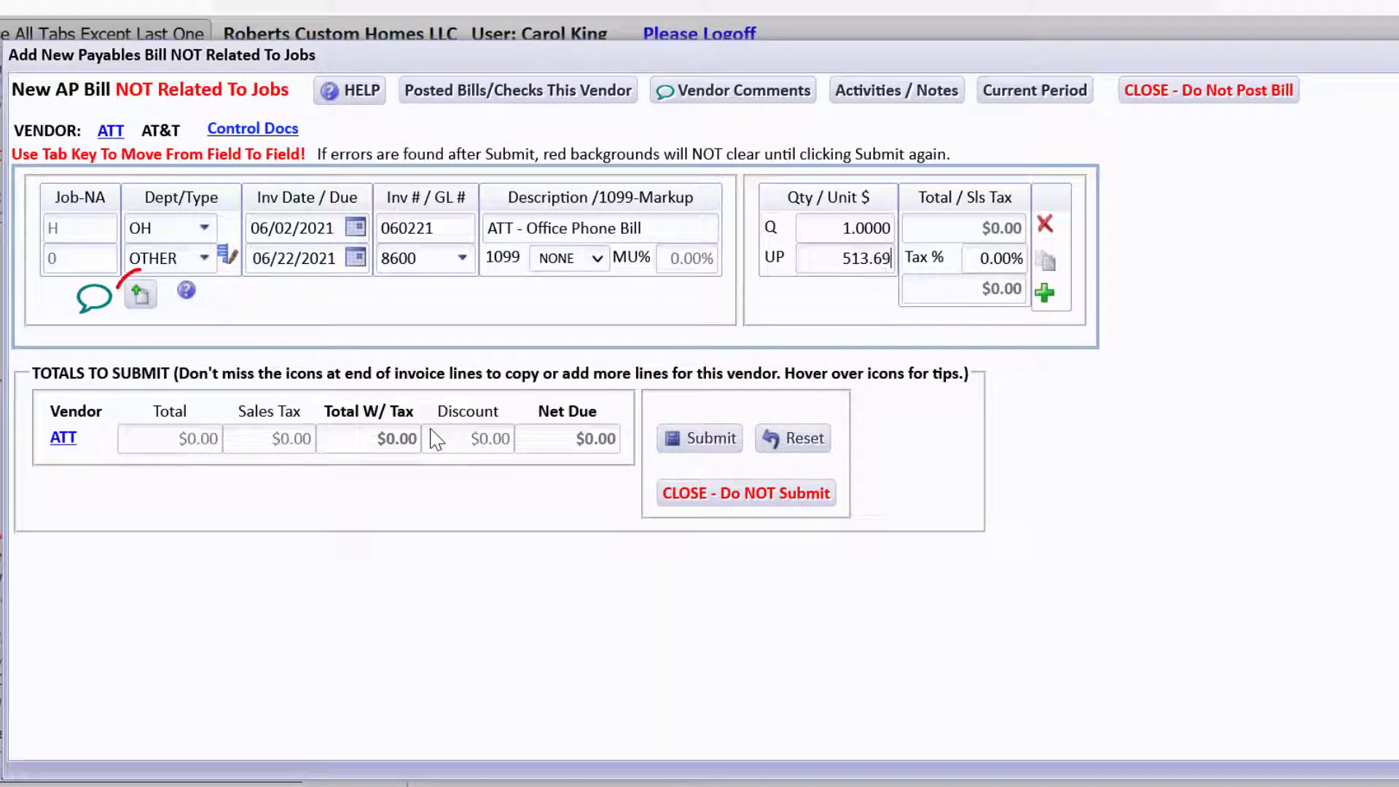
pyautogui.press('Tab')
# Attach ATTPhoneBill.jpg to the ATT bill and save it with the title "ATT June 2021"
pyautogui.click(139, 298)
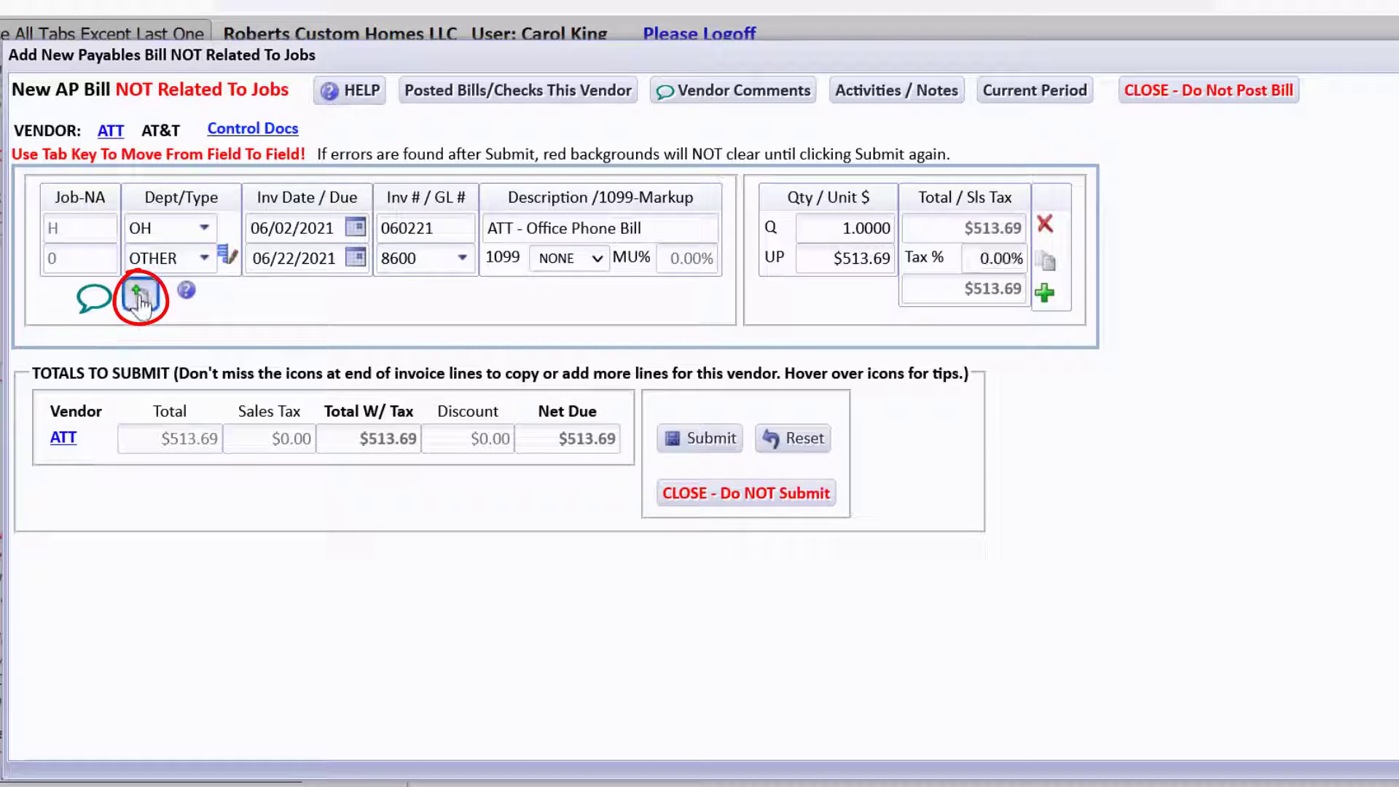
pyautogui.scroll(-20, 747, 229)
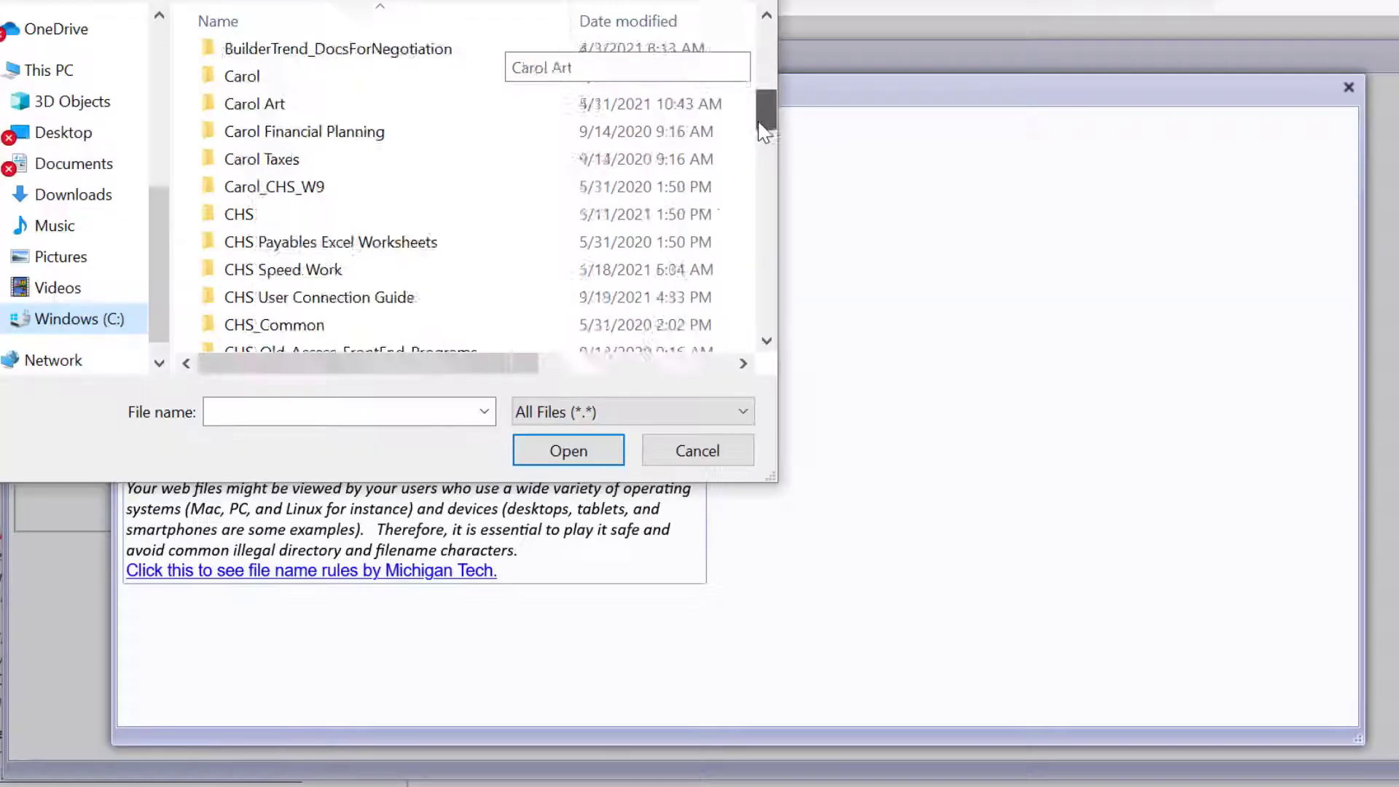
pyautogui.scroll(-4, 747, 228)
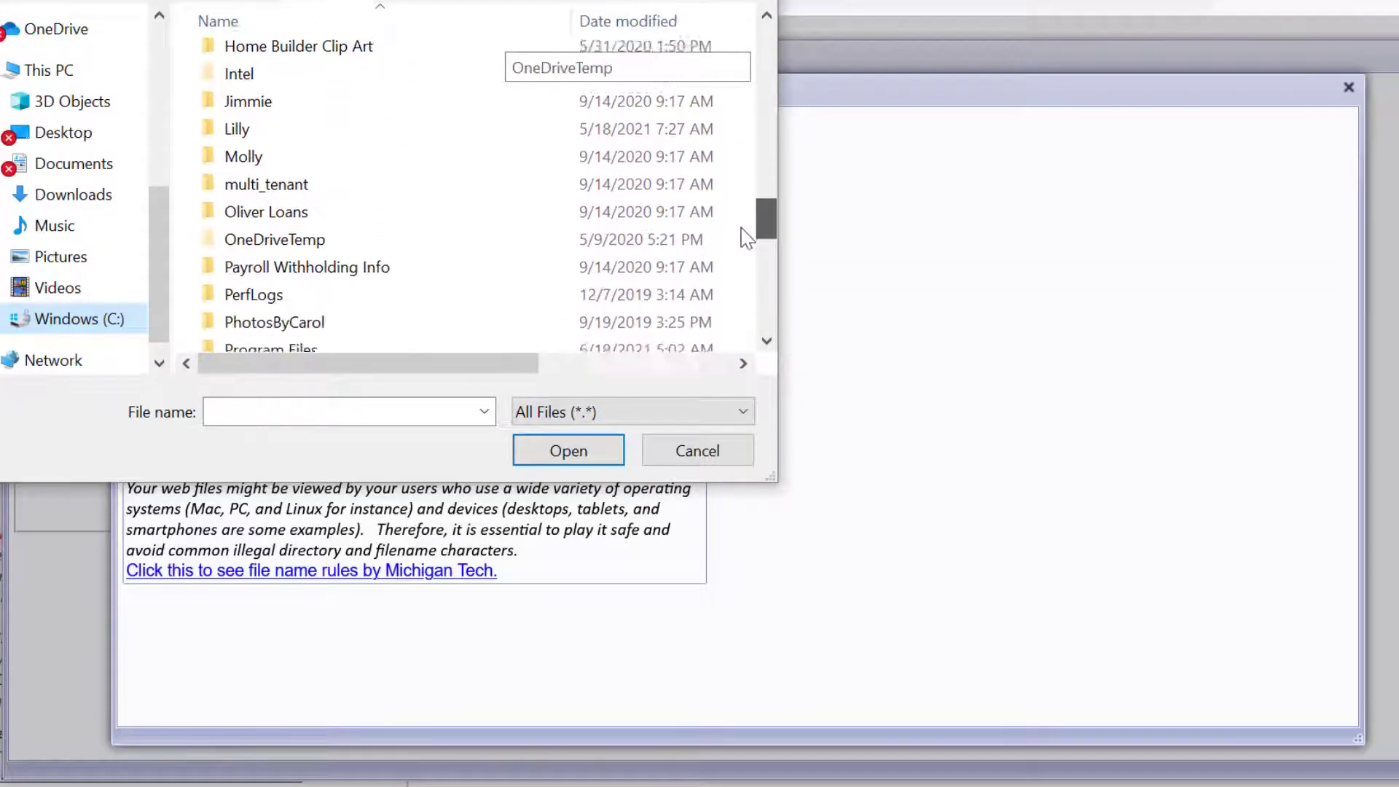
pyautogui.scroll(-6, 350, 182)
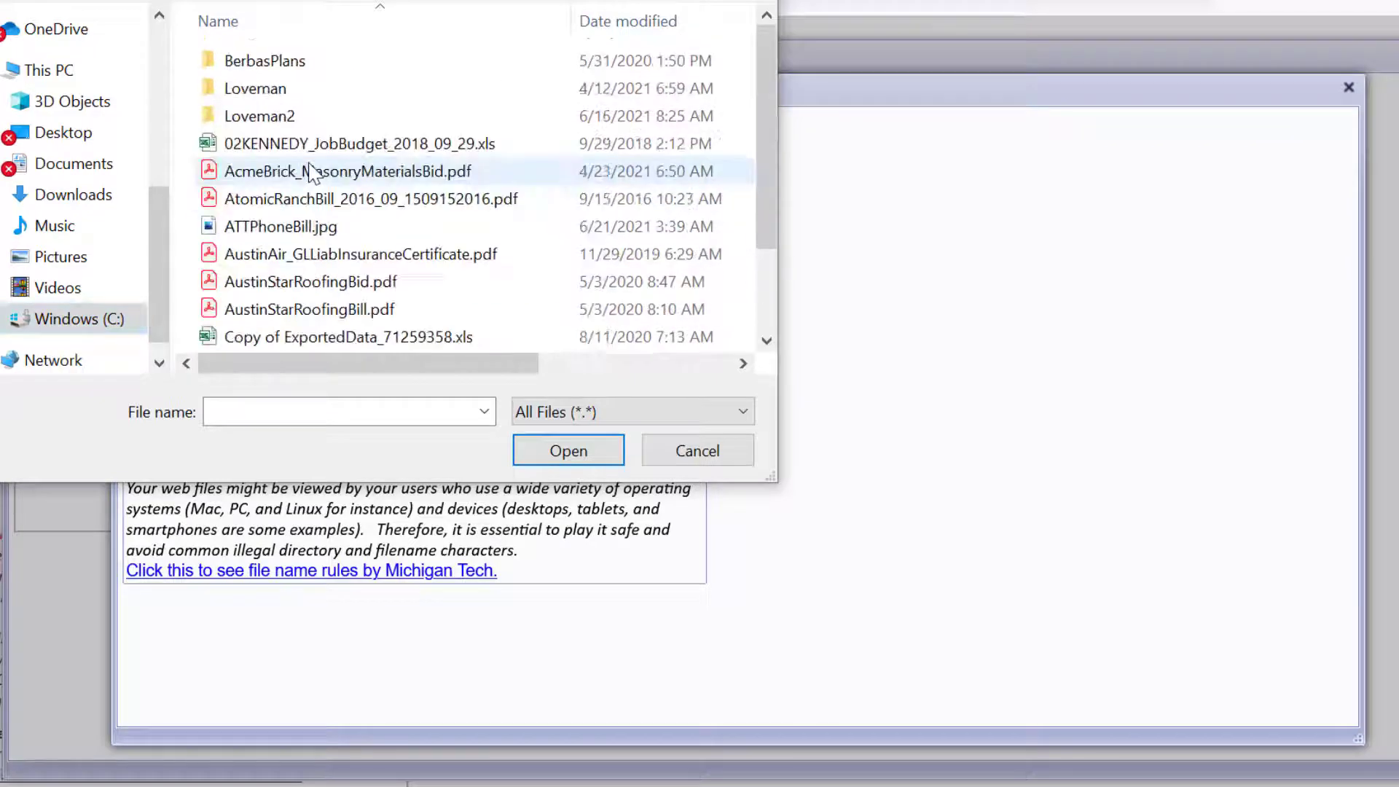
pyautogui.doubleClick(303, 228)
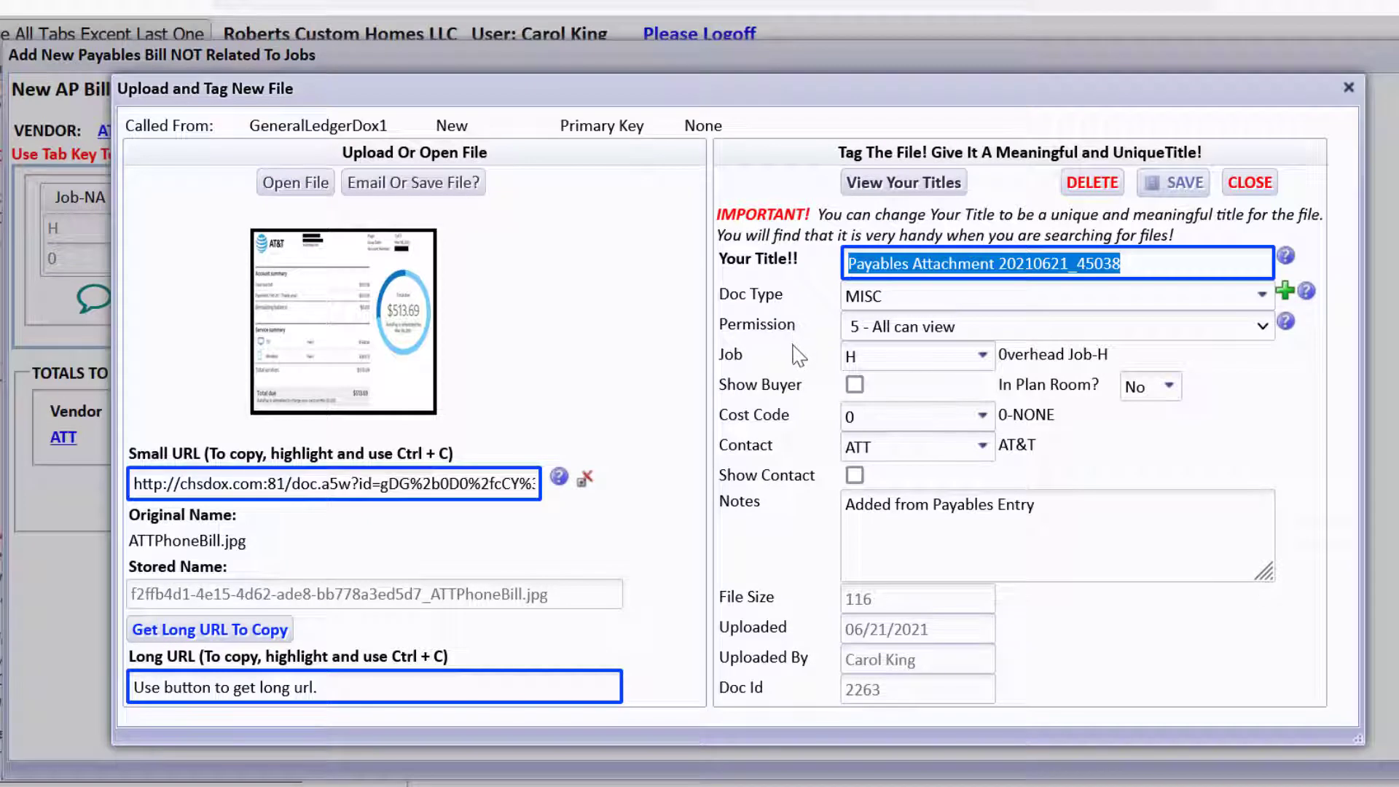
pyautogui.write('ATT June 2021')
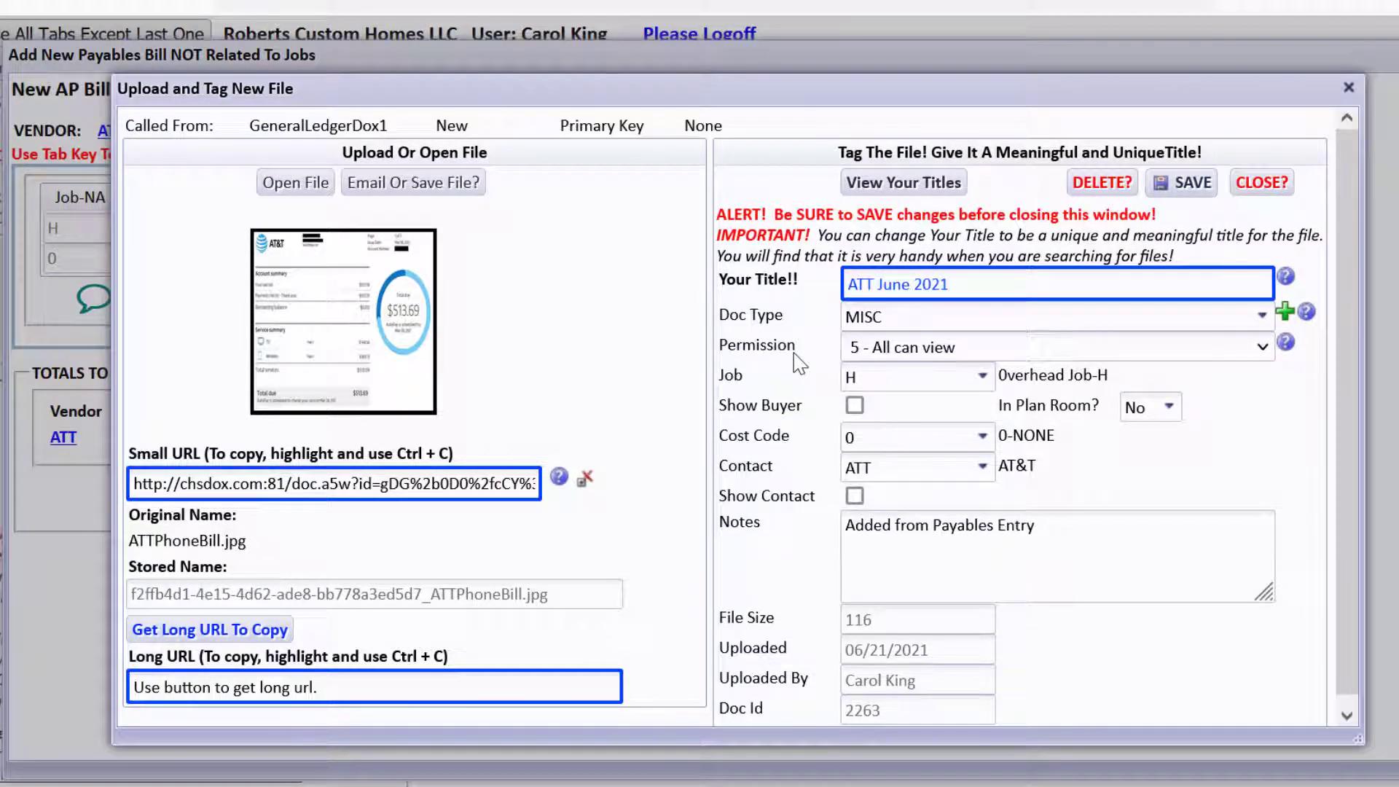
pyautogui.click(1185, 183)
pyautogui.click(142, 299)
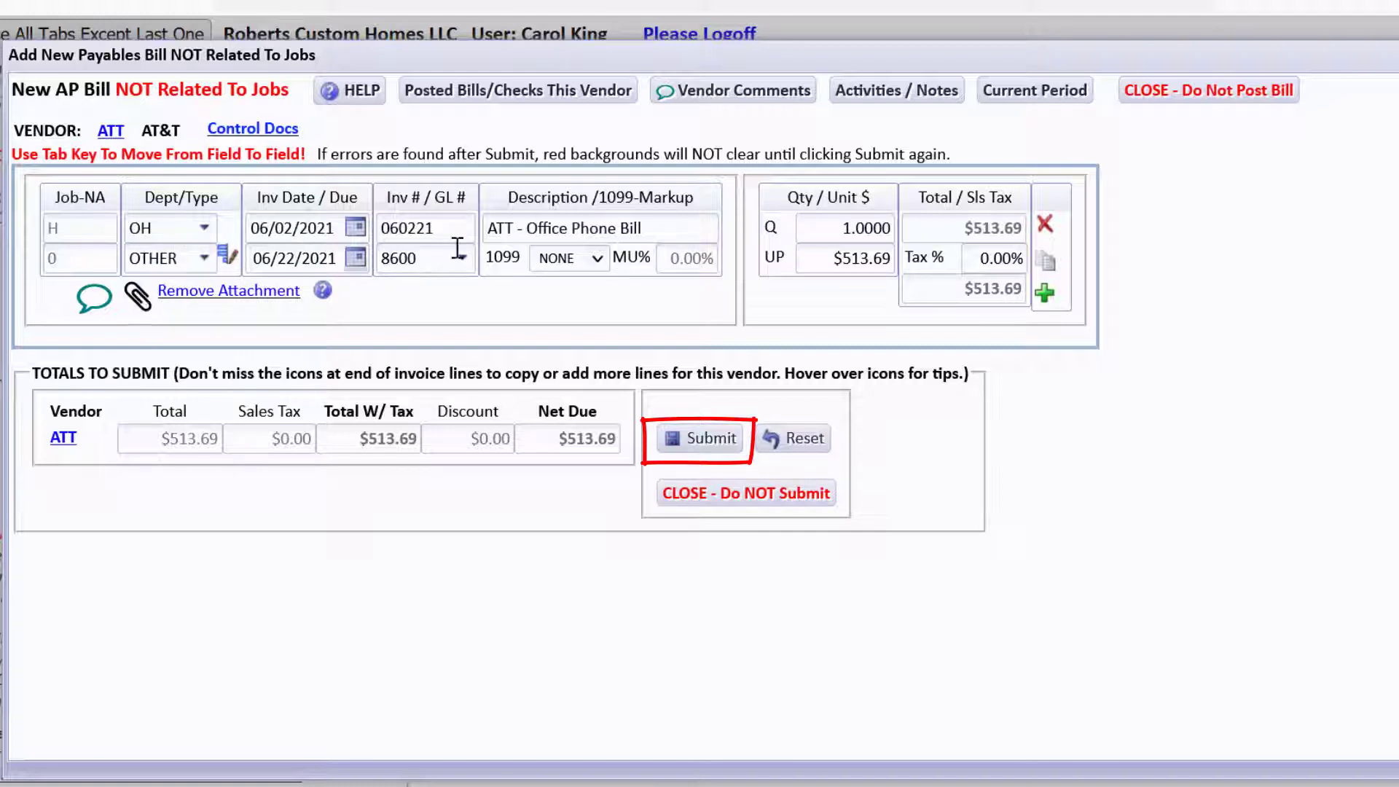
# Submit the ATT bill as unpaid to pay later, and review the posted entries before closing the posting windows
pyautogui.click(713, 439)
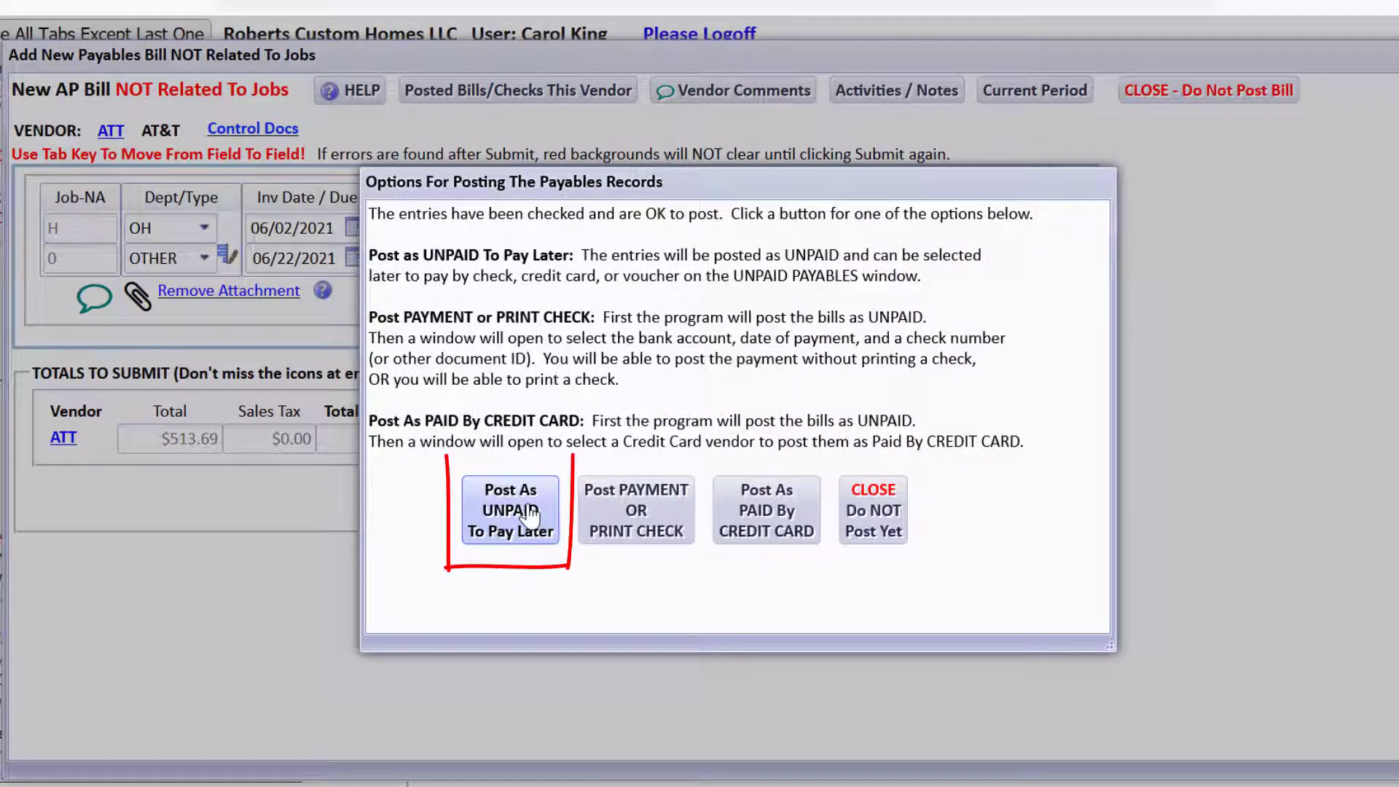
pyautogui.click(530, 514)
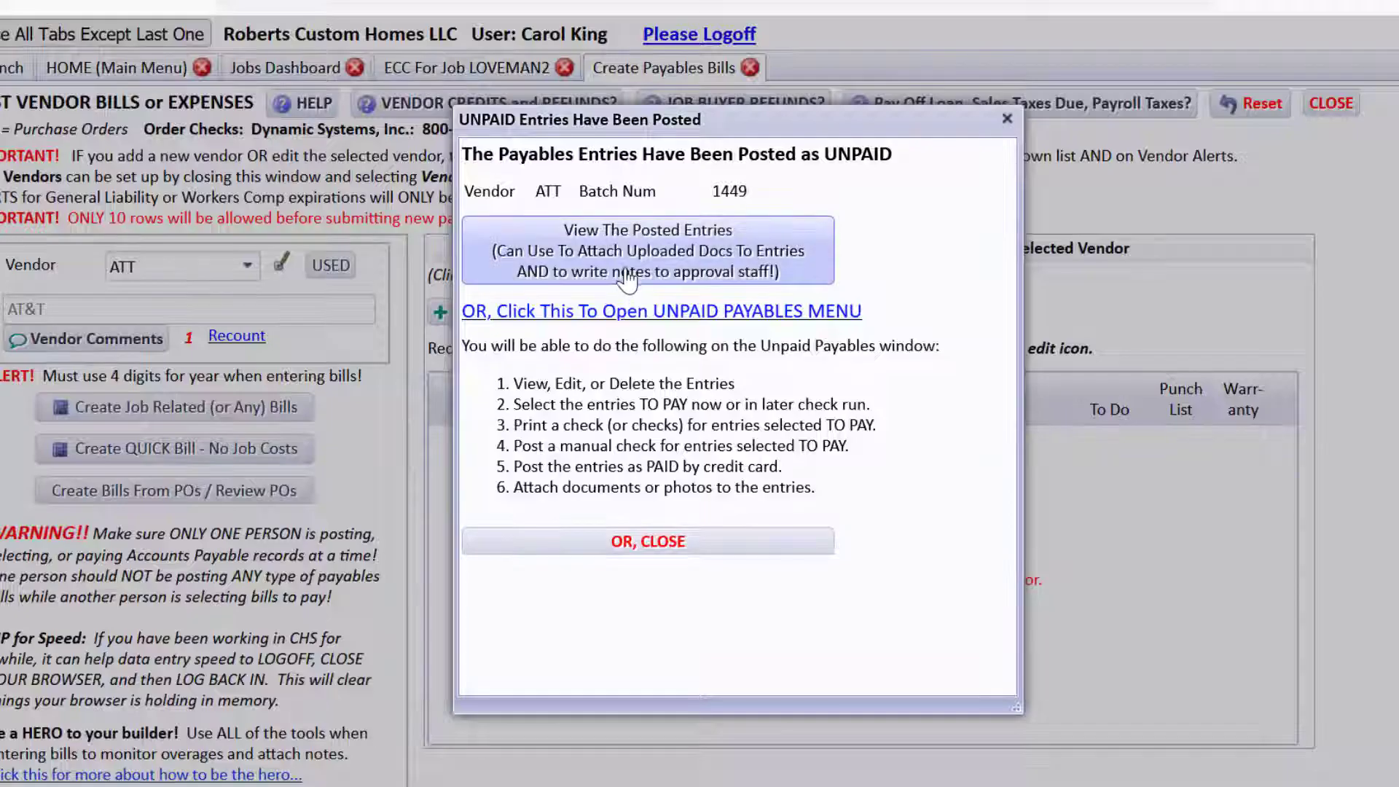
pyautogui.click(627, 276)
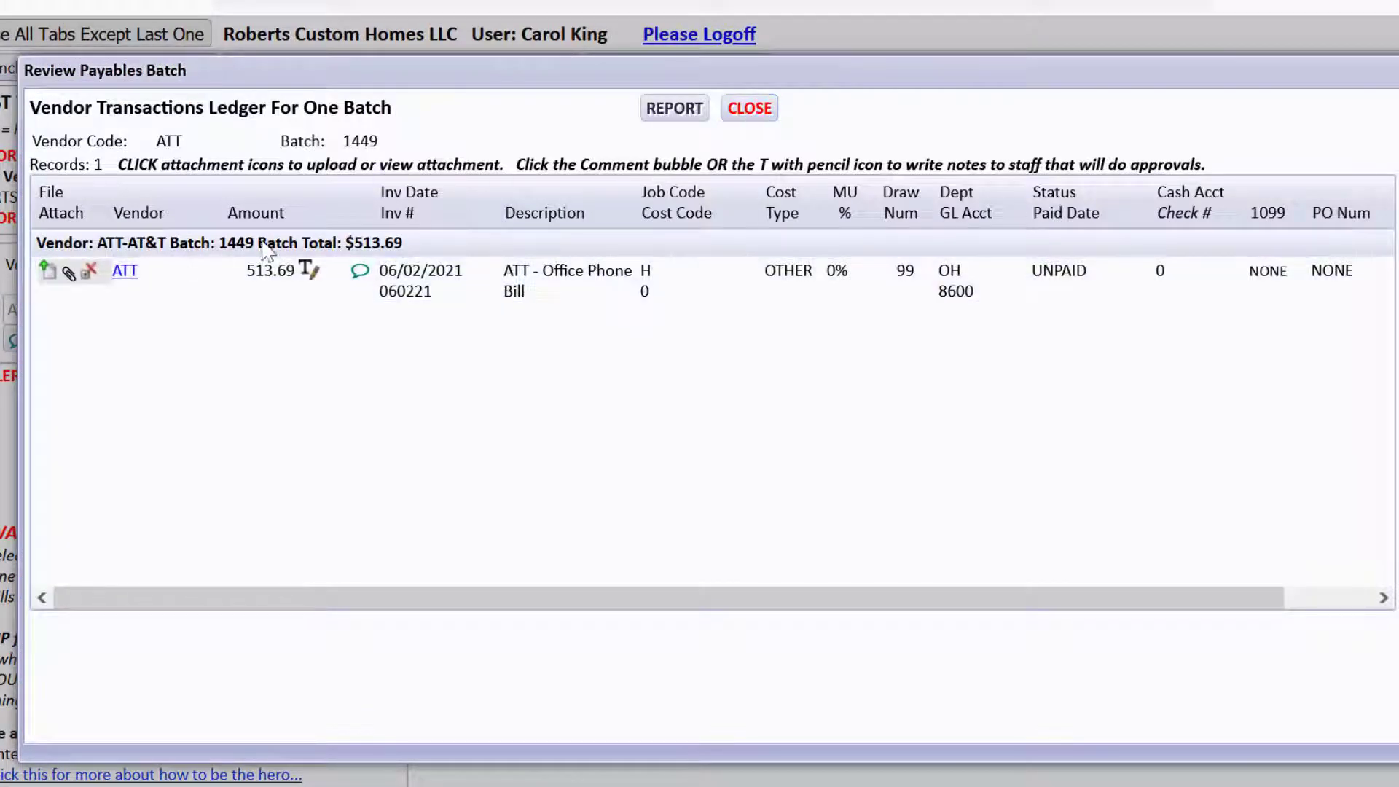
pyautogui.click(749, 108)
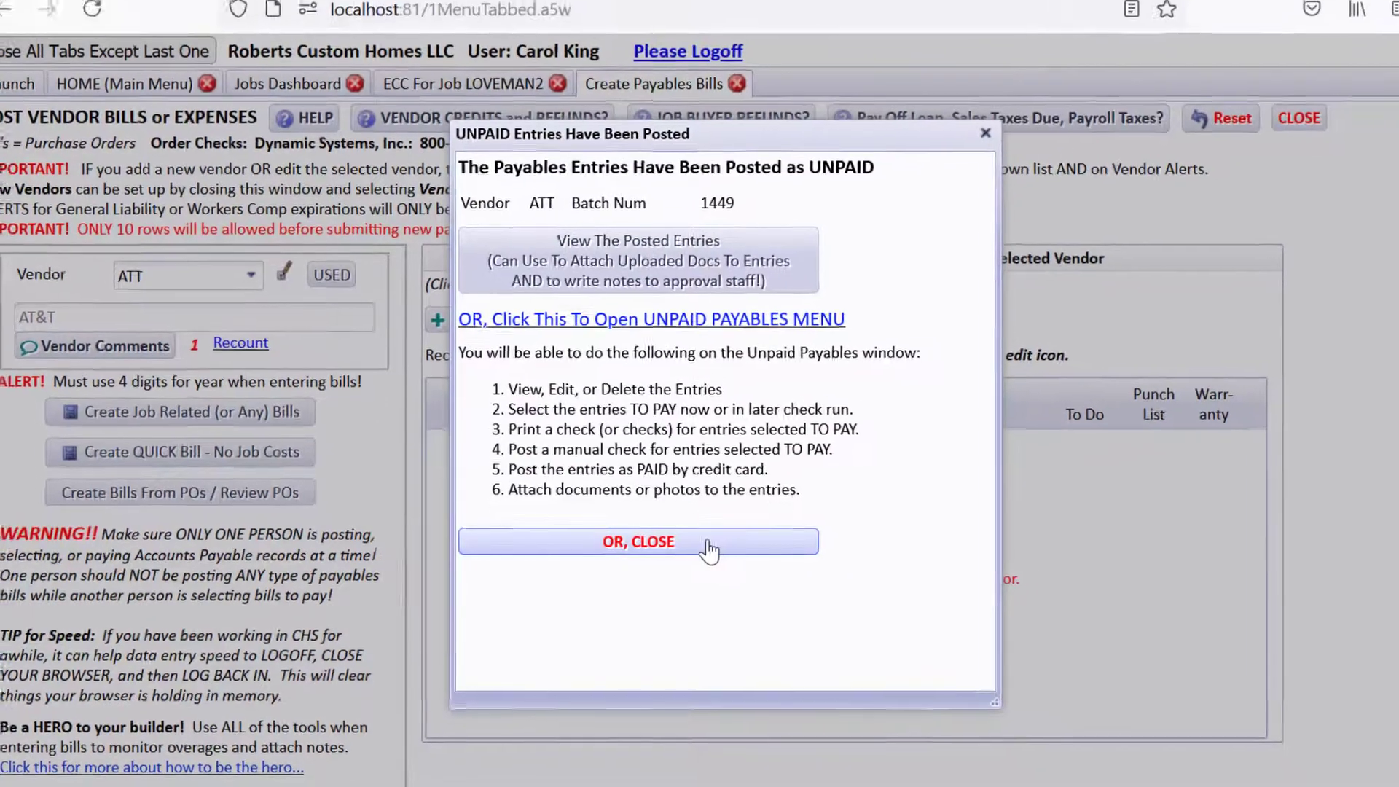
pyautogui.click(709, 546)
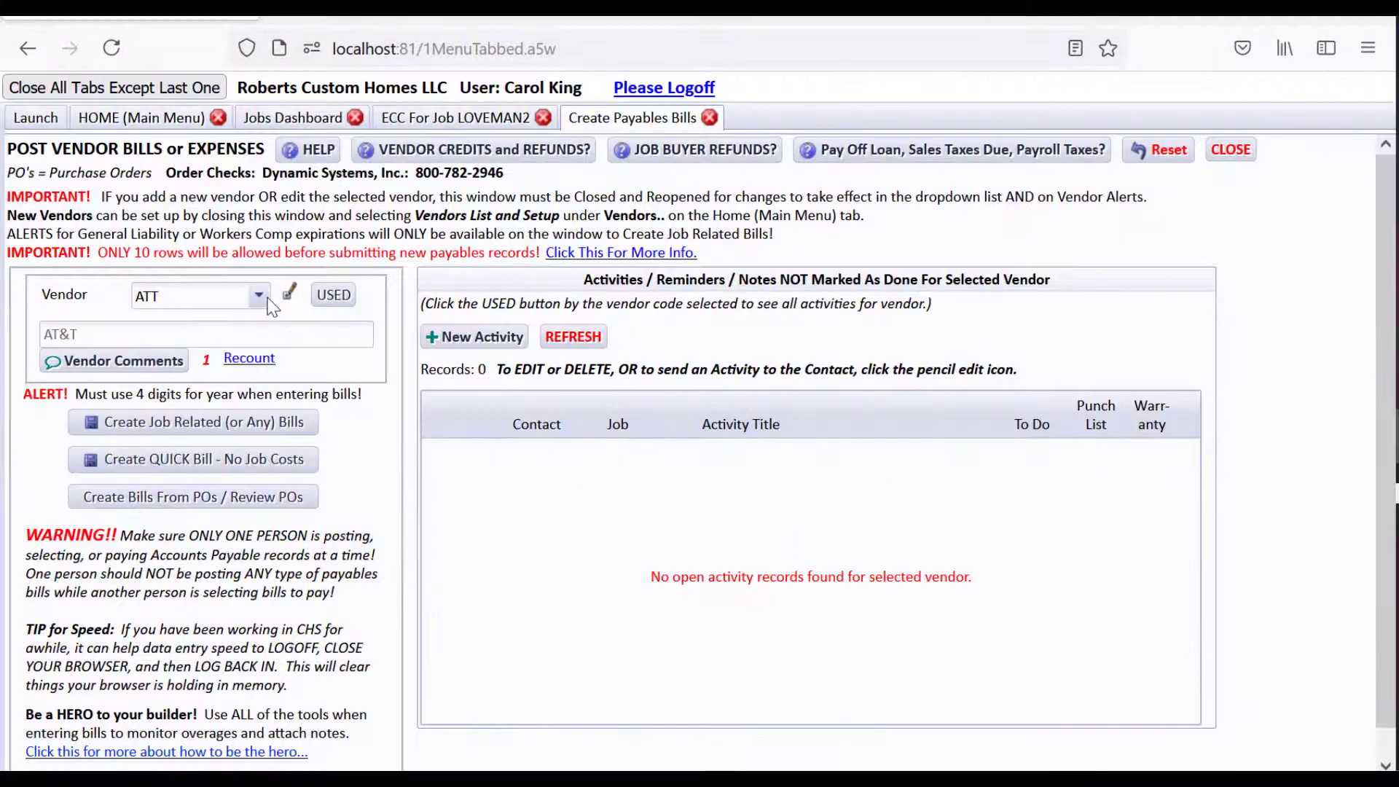
# Change the vendor to ATTOWNER for the next bill
pyautogui.click(264, 297)
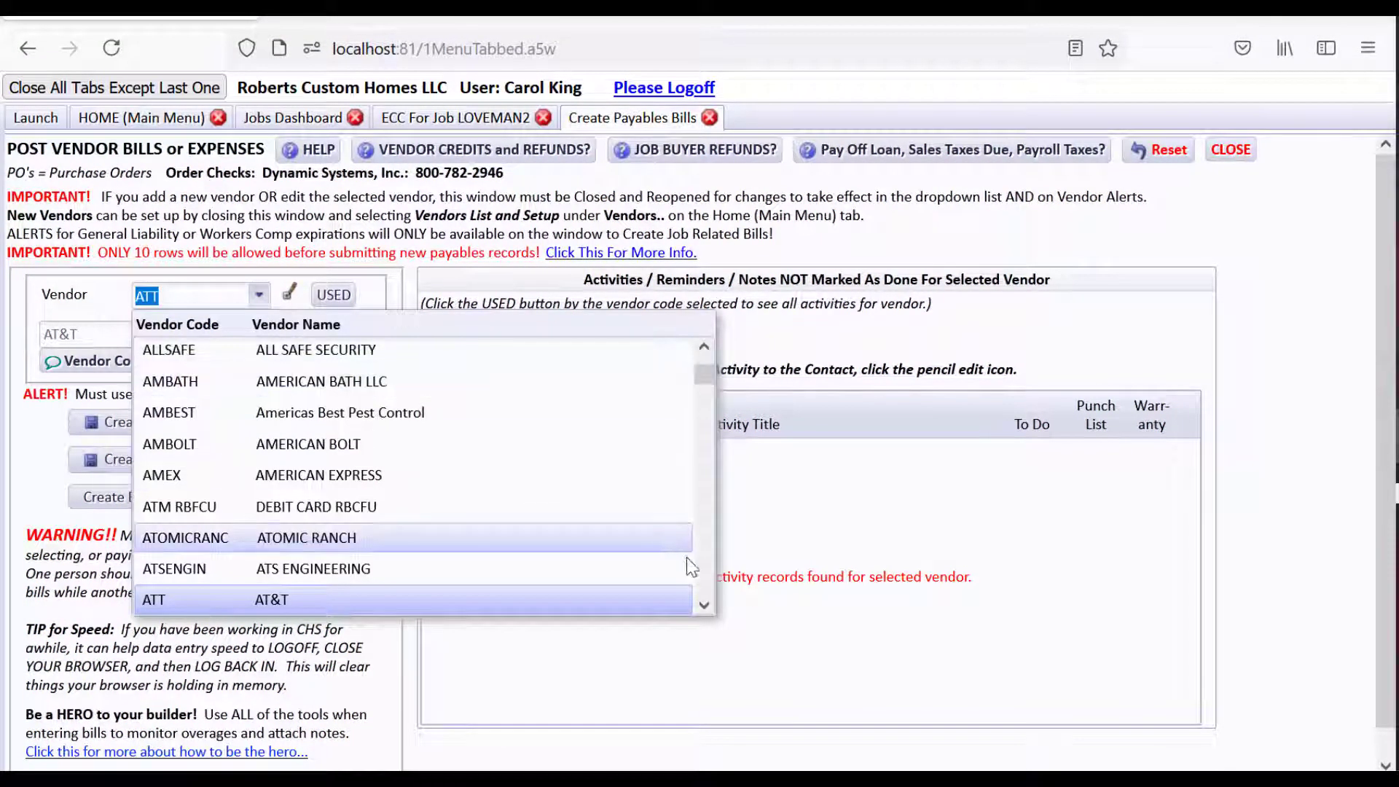
pyautogui.click(706, 603)
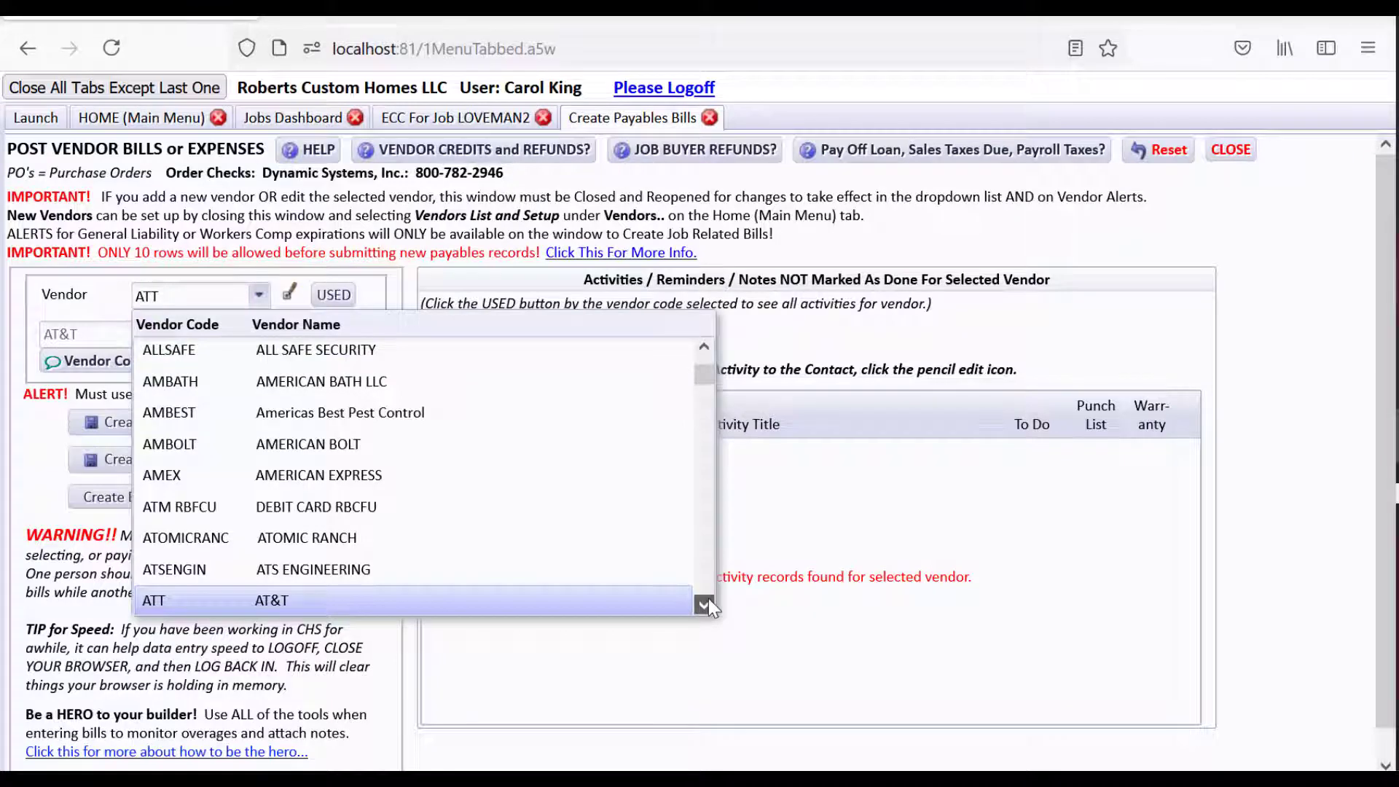
pyautogui.click(524, 574)
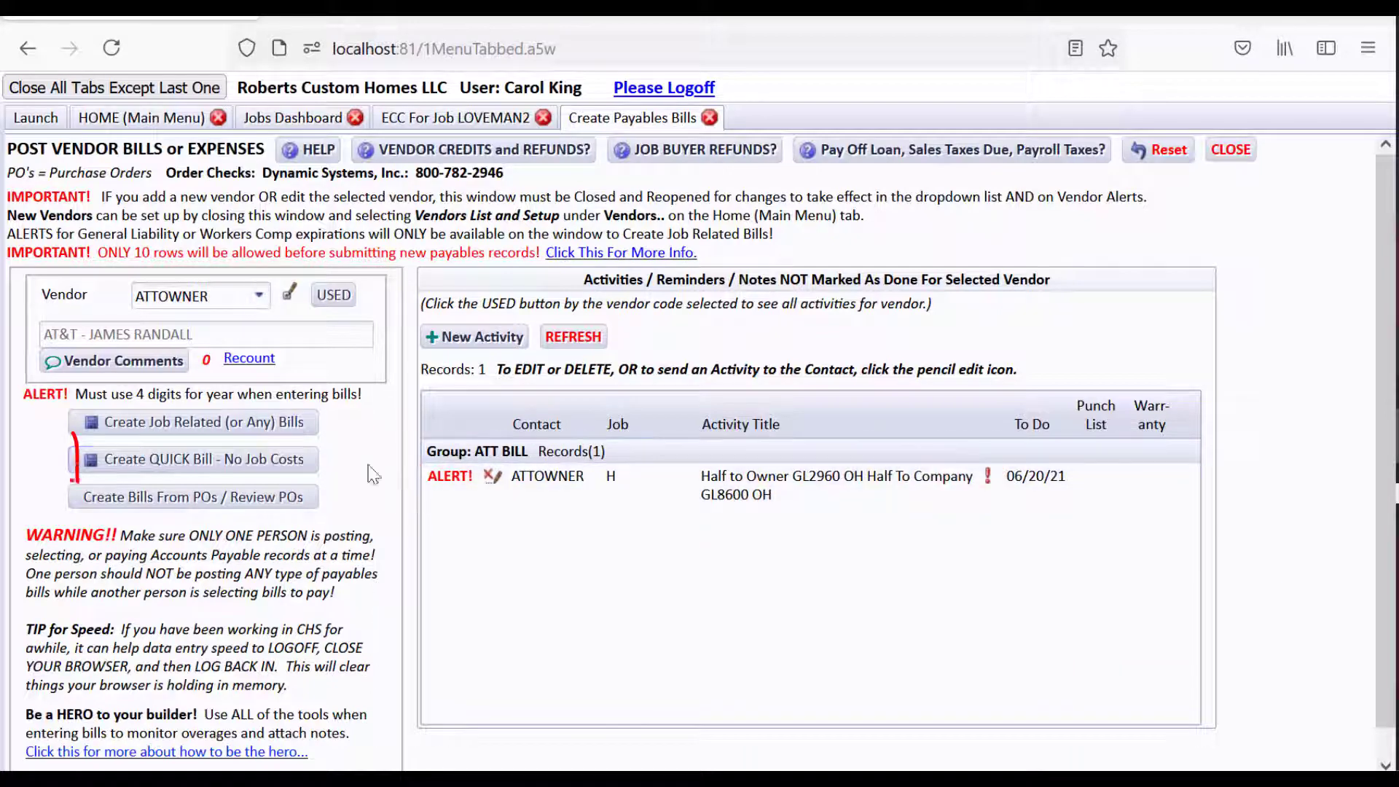
# Start a quick bill without job costs for ATTOWNER, with invoice date 06/02/2021 and invoice number 060221
pyautogui.click(282, 460)
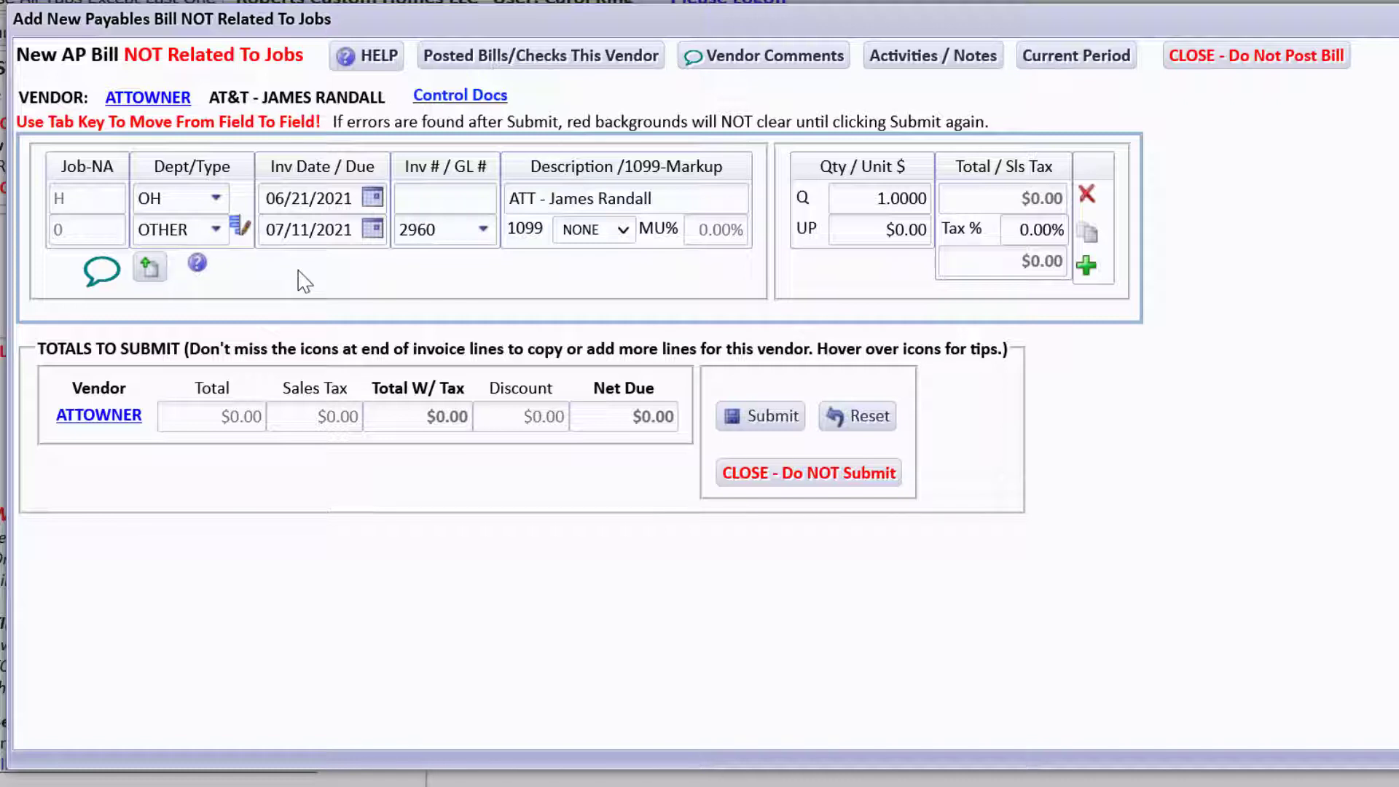
pyautogui.click(373, 198)
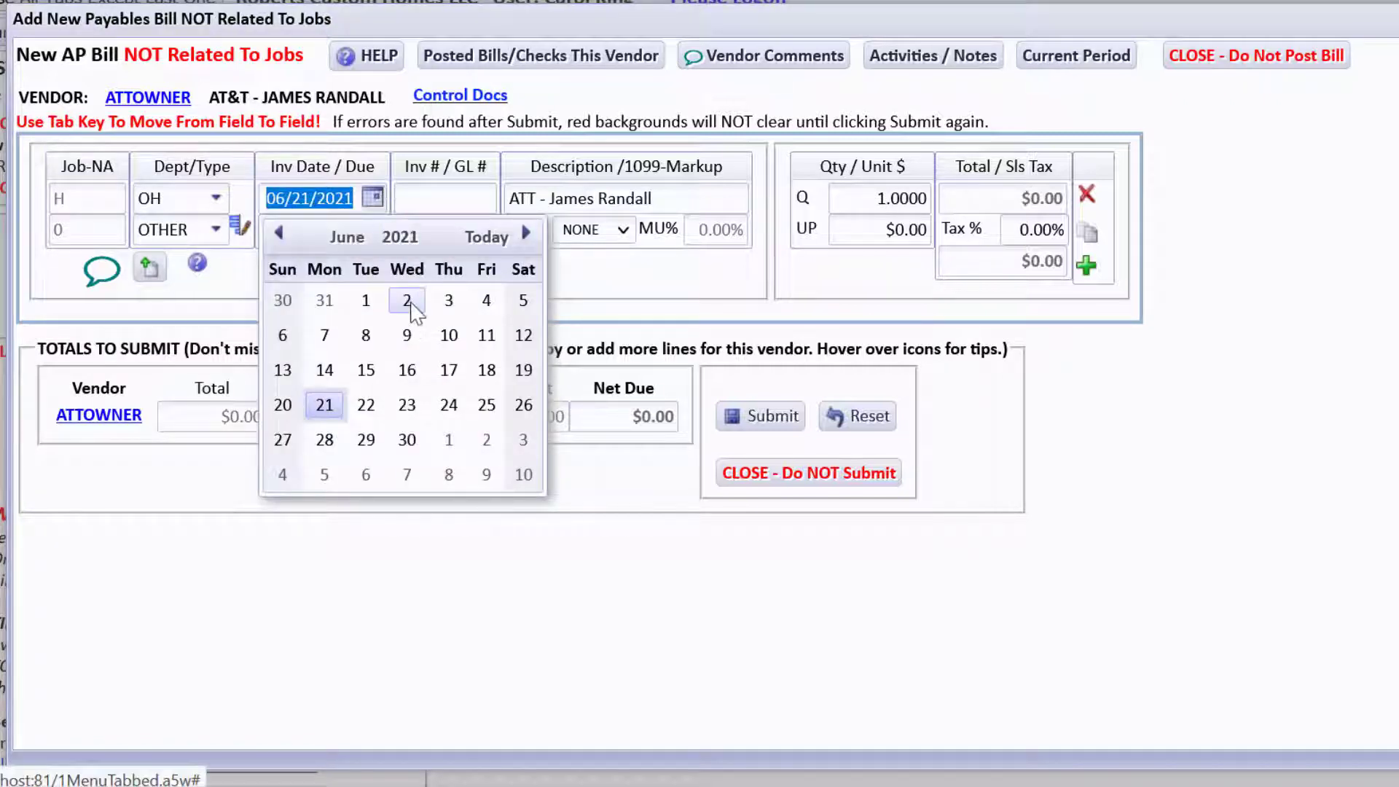
pyautogui.click(407, 301)
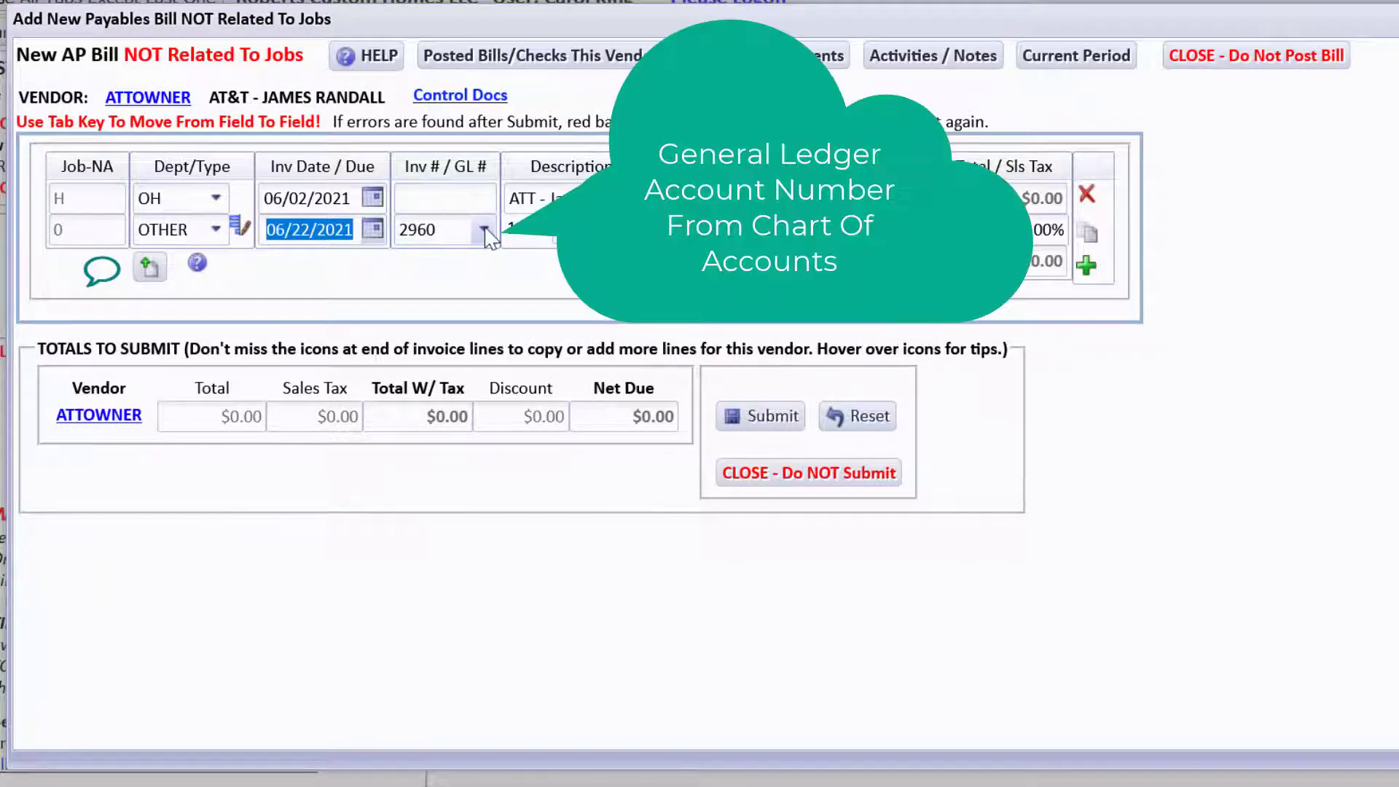
pyautogui.click(484, 229)
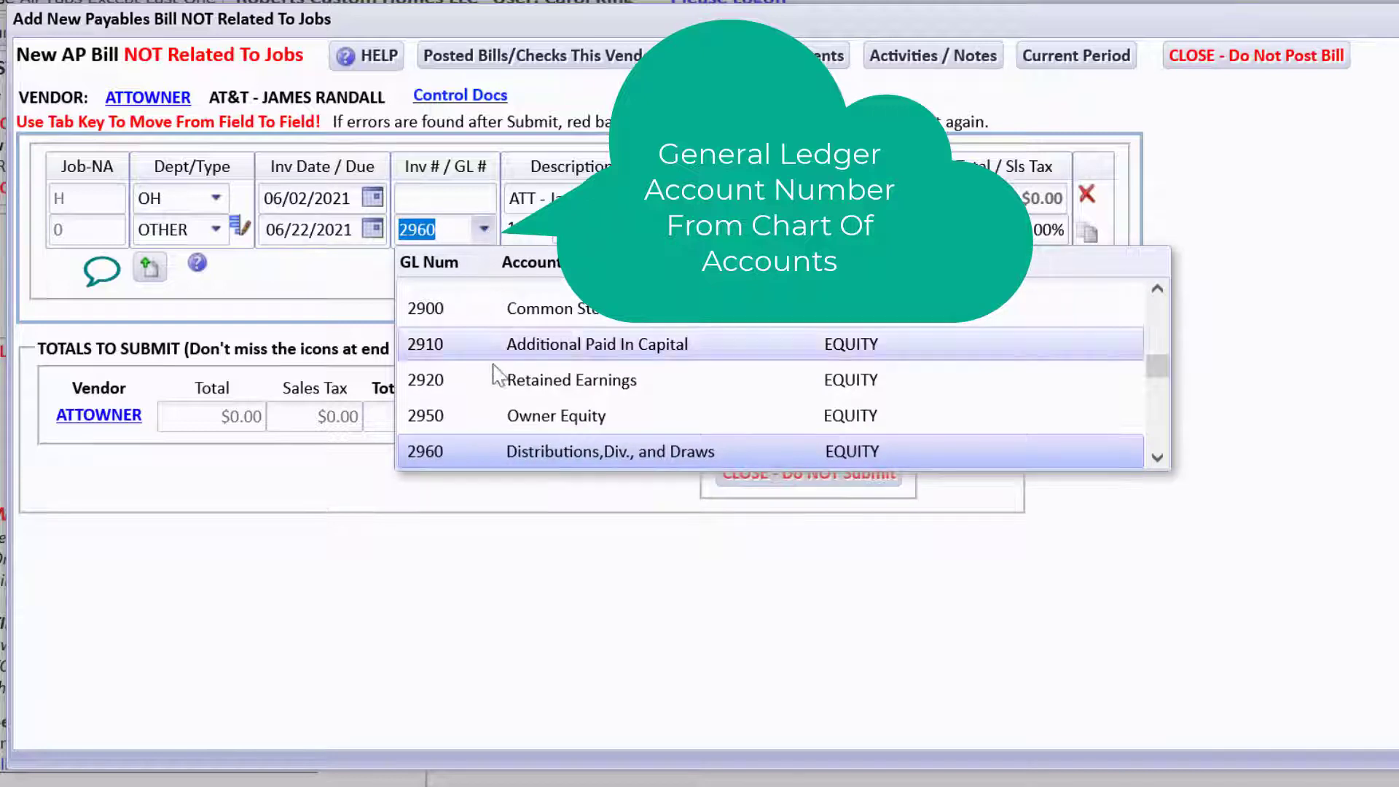
pyautogui.click(412, 197)
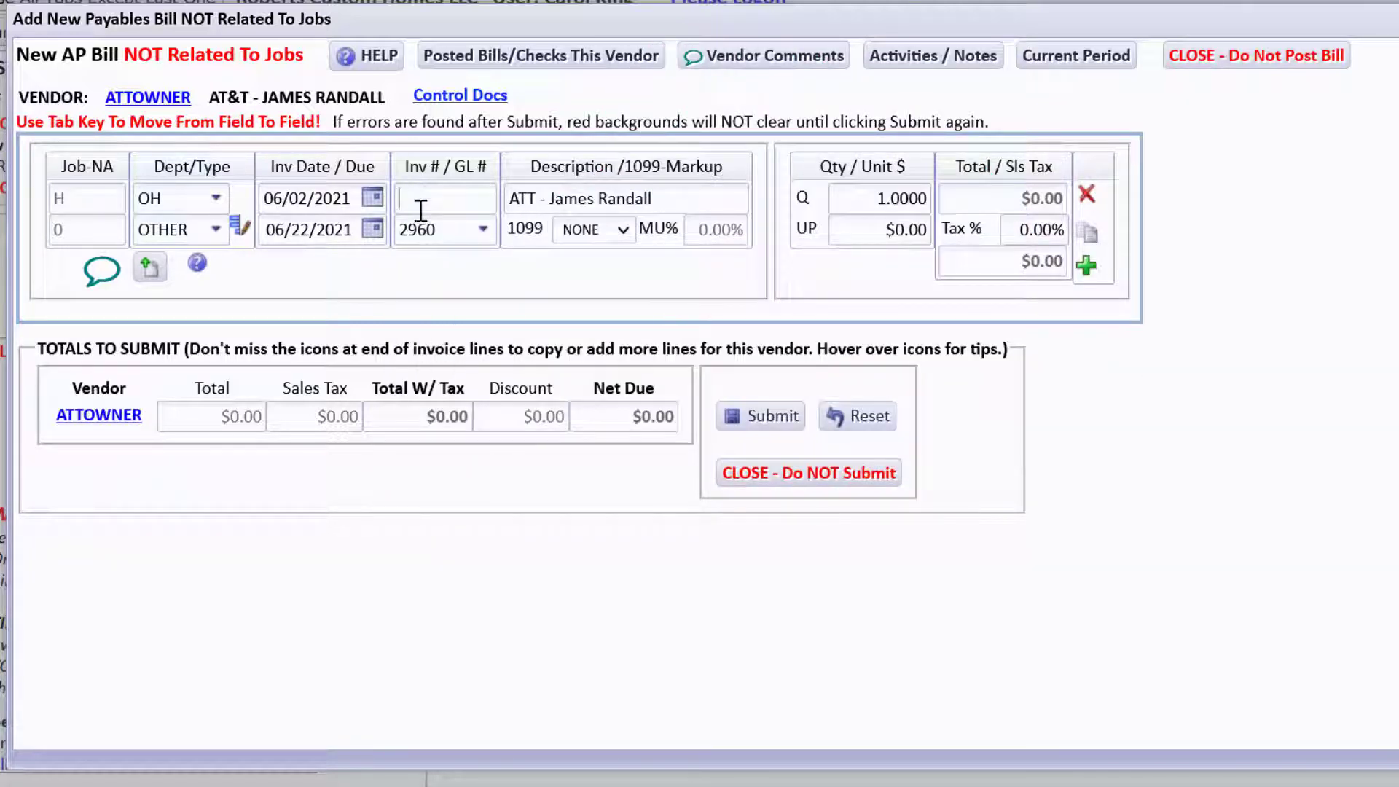
pyautogui.write('060221')
pyautogui.press('Tab')
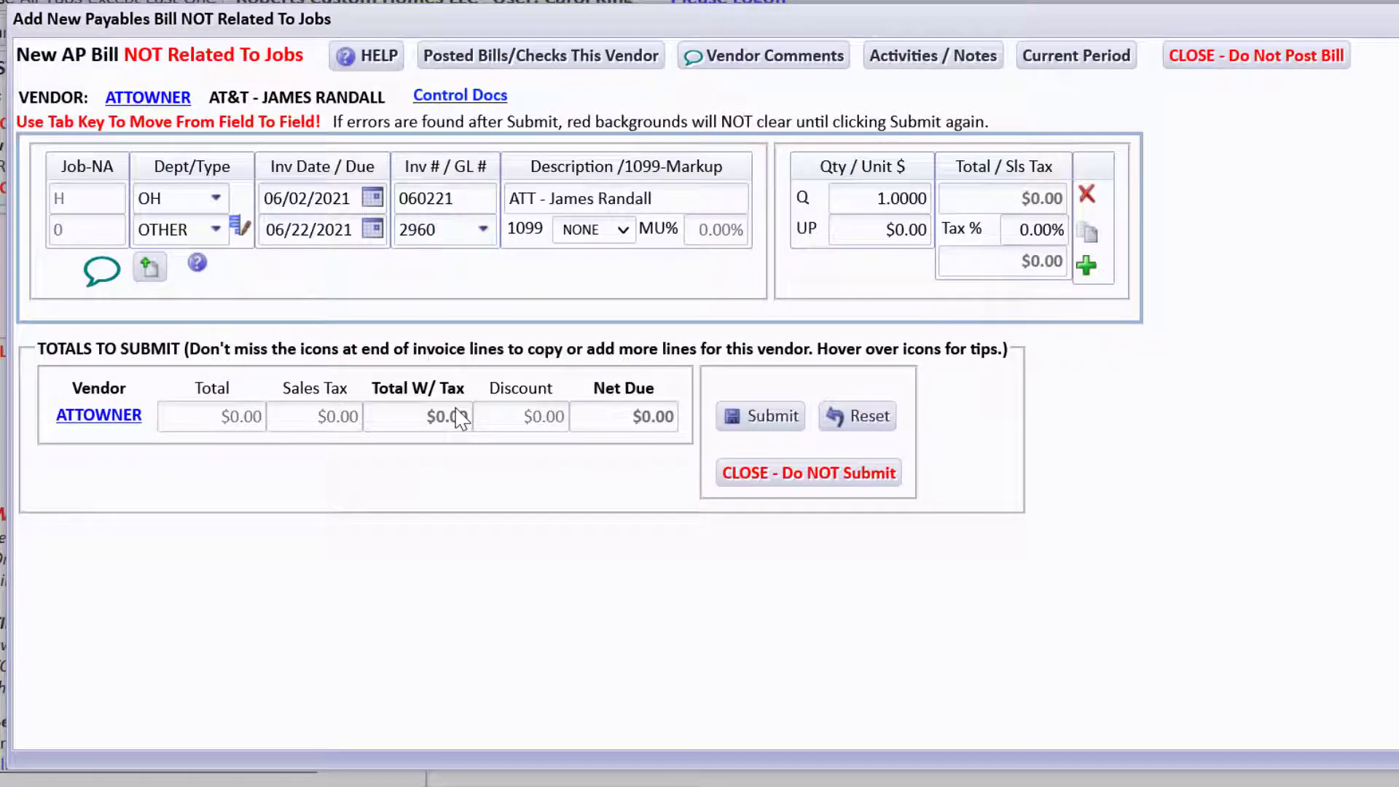
# Set the ATTOWNER bill line's unit price to $312.50 and its quantity to 0.5
pyautogui.press('Tab')
pyautogui.press('Tab')
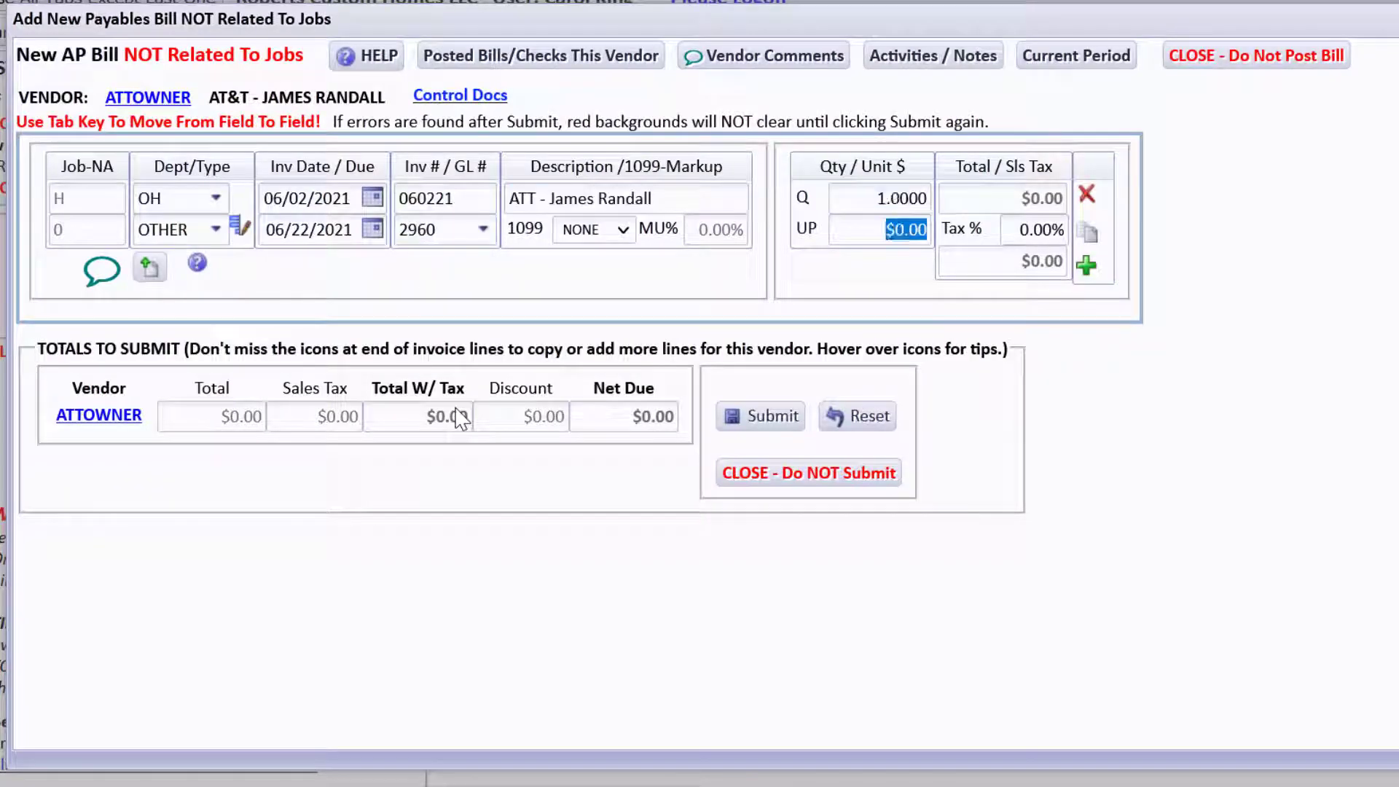
pyautogui.write('312.50')
pyautogui.press('Tab')
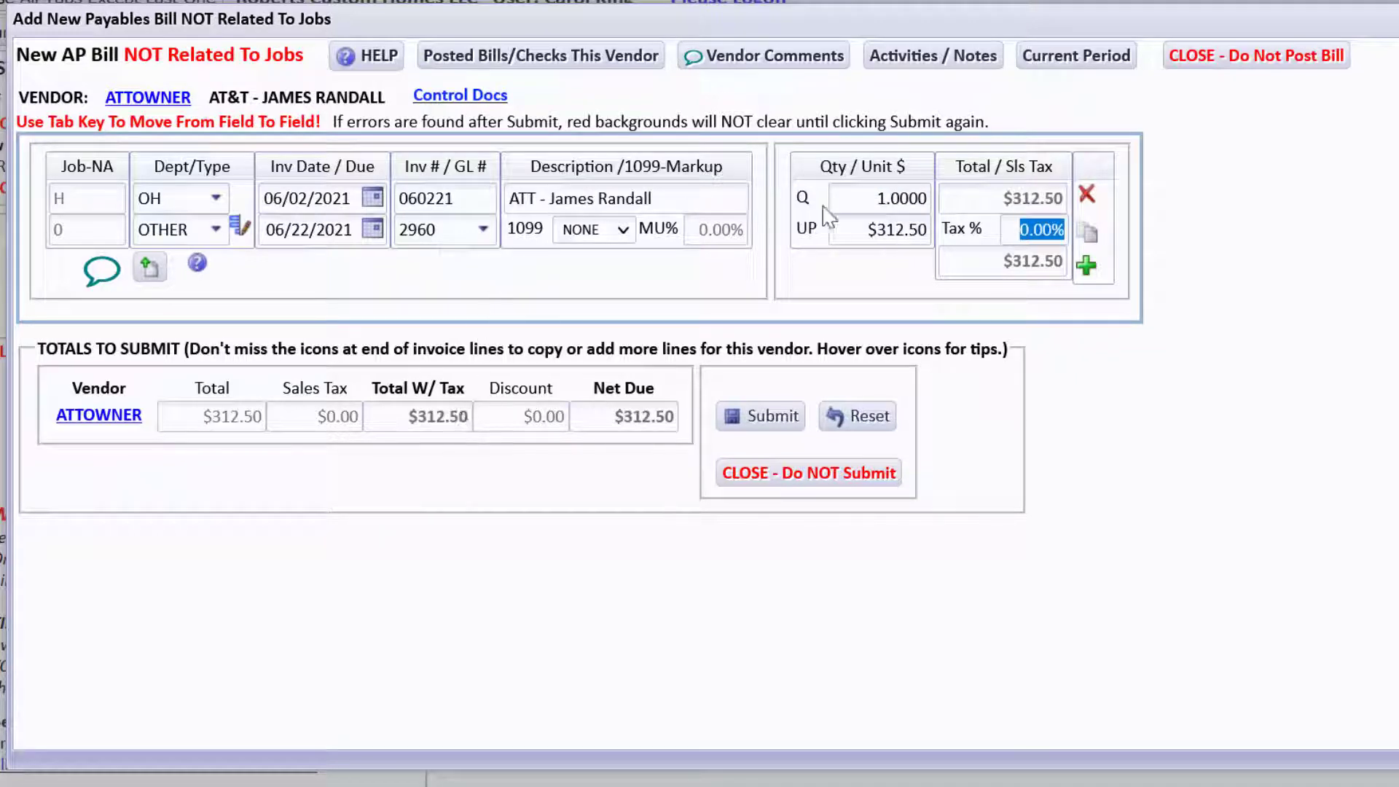
pyautogui.click(843, 200)
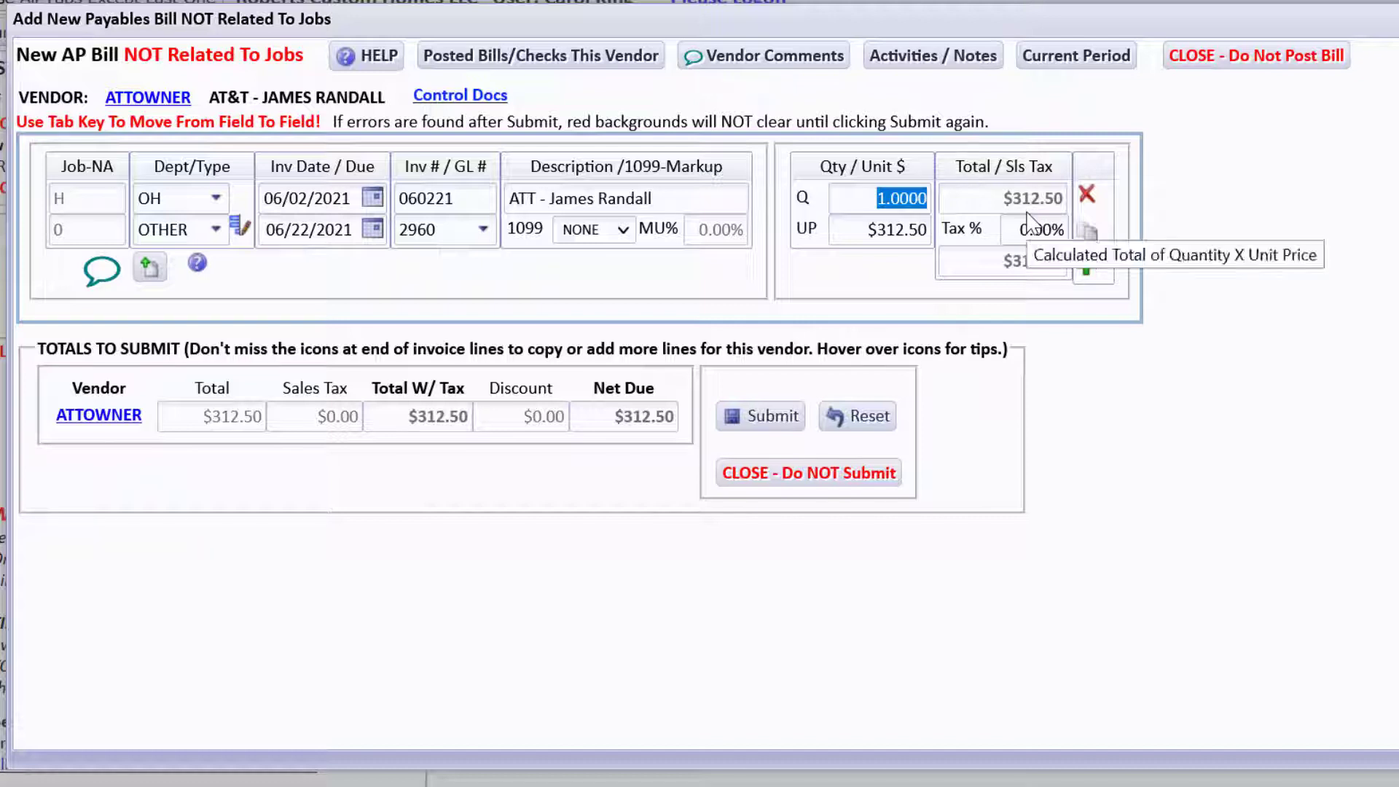
pyautogui.write('.5')
pyautogui.press('Tab')
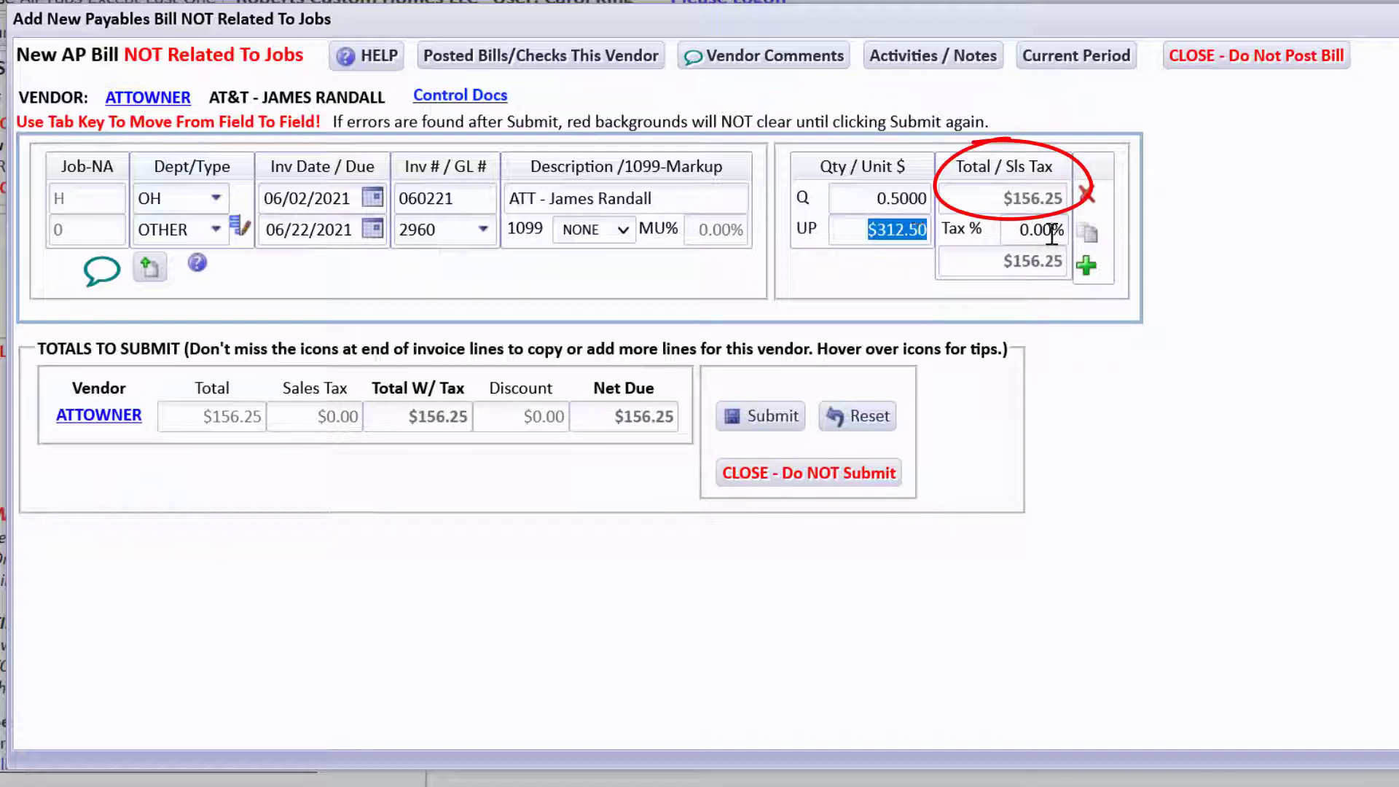
# Copy the ATTOWNER bill line and set the copy's GL account to 8600 Telephone
pyautogui.click(1087, 234)
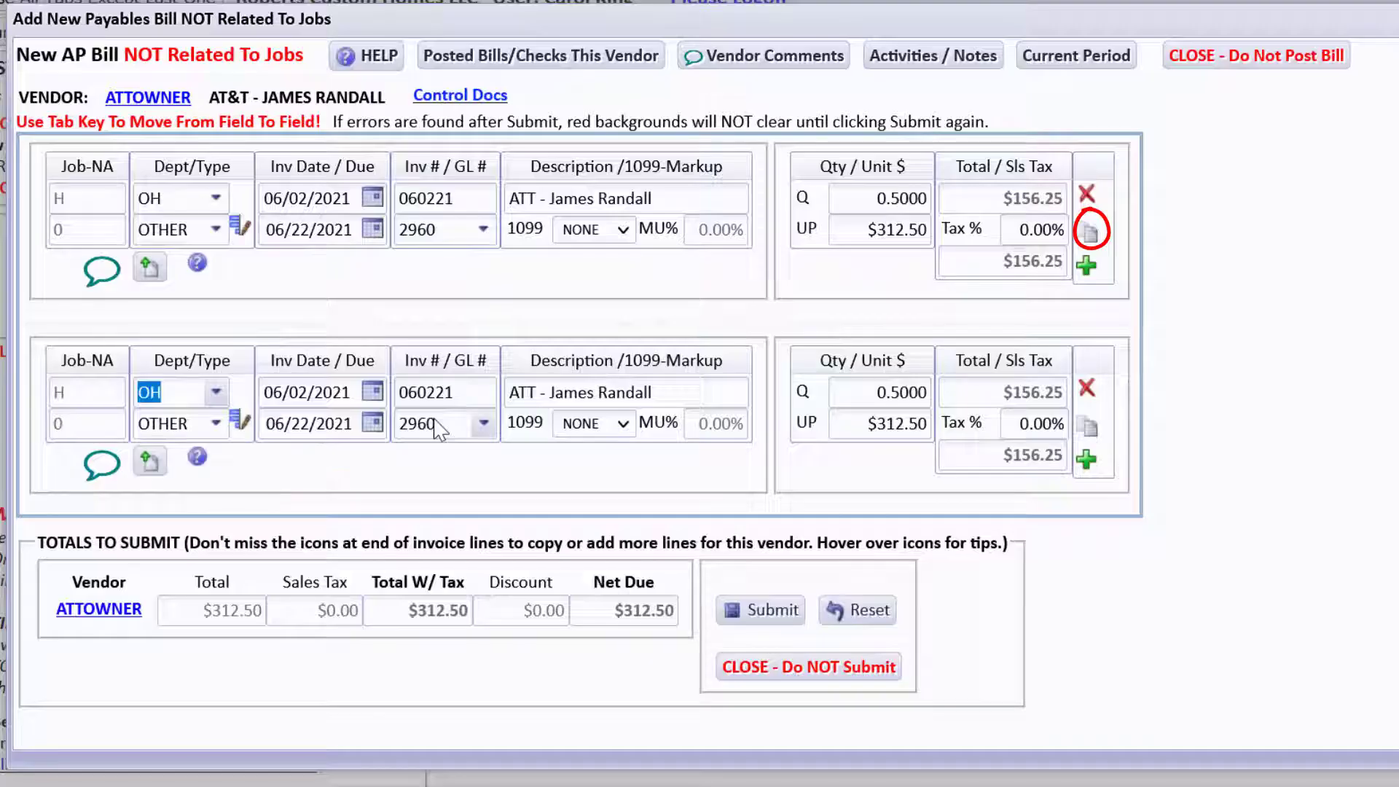
pyautogui.click(436, 426)
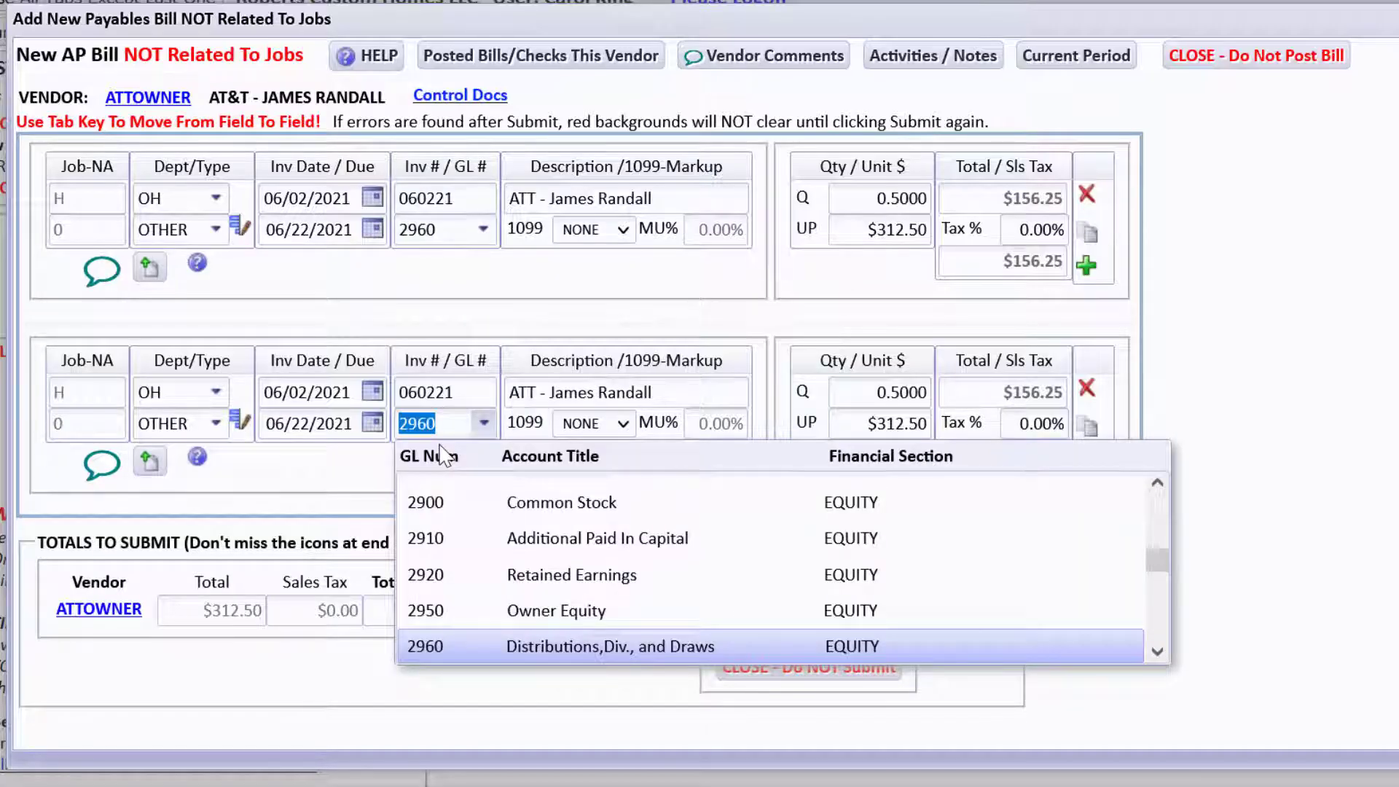
pyautogui.write('8600')
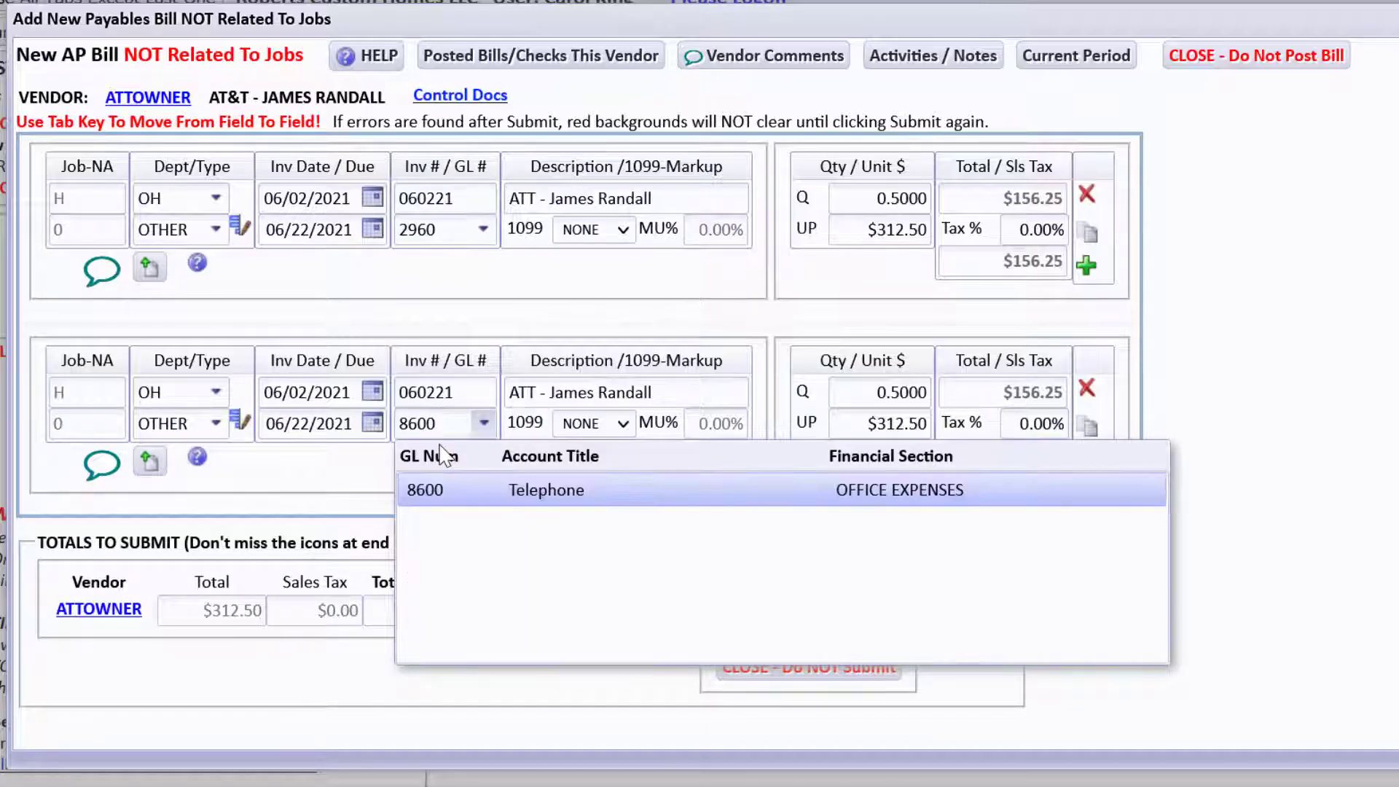
pyautogui.click(621, 501)
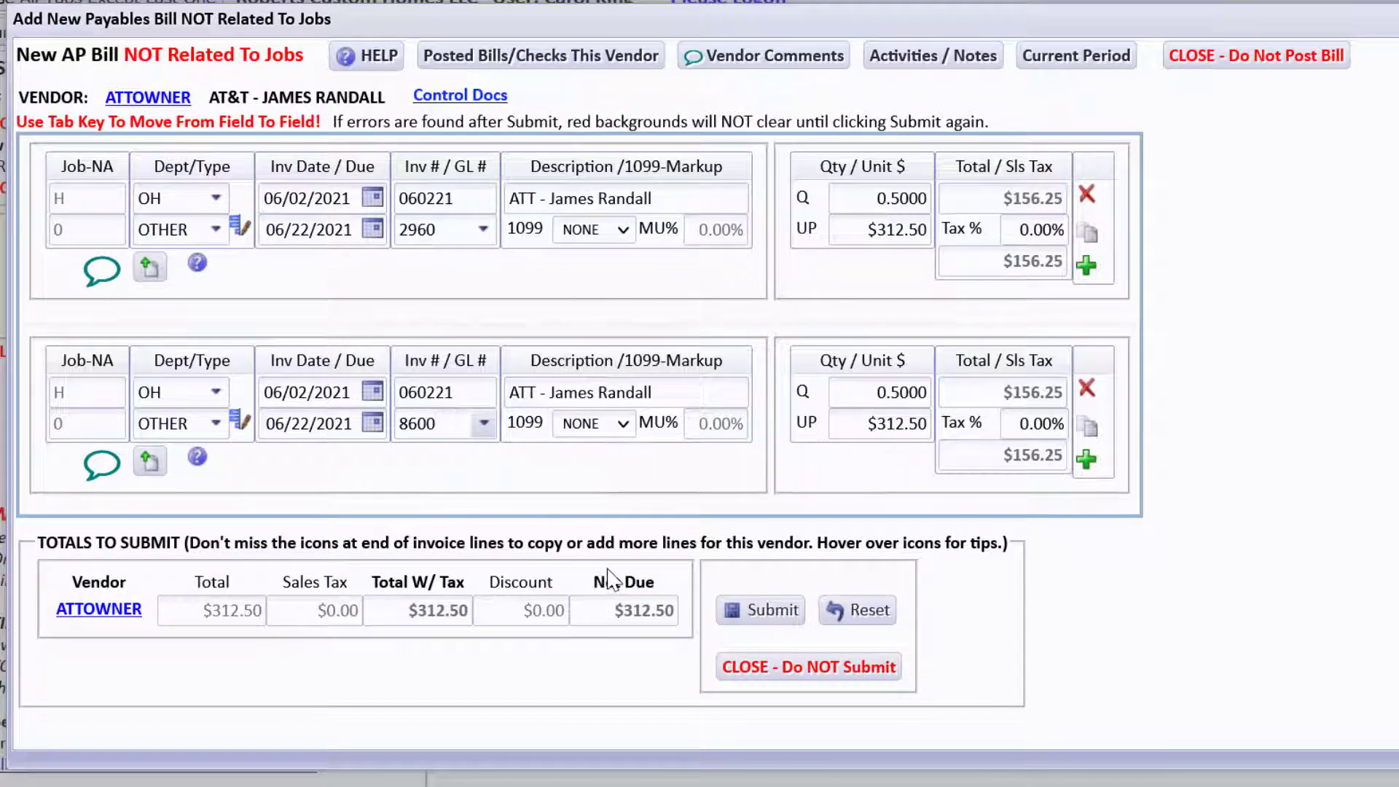
# Submit the ATTOWNER bill as unpaid to pay later, and close the posting confirmation window
pyautogui.click(775, 610)
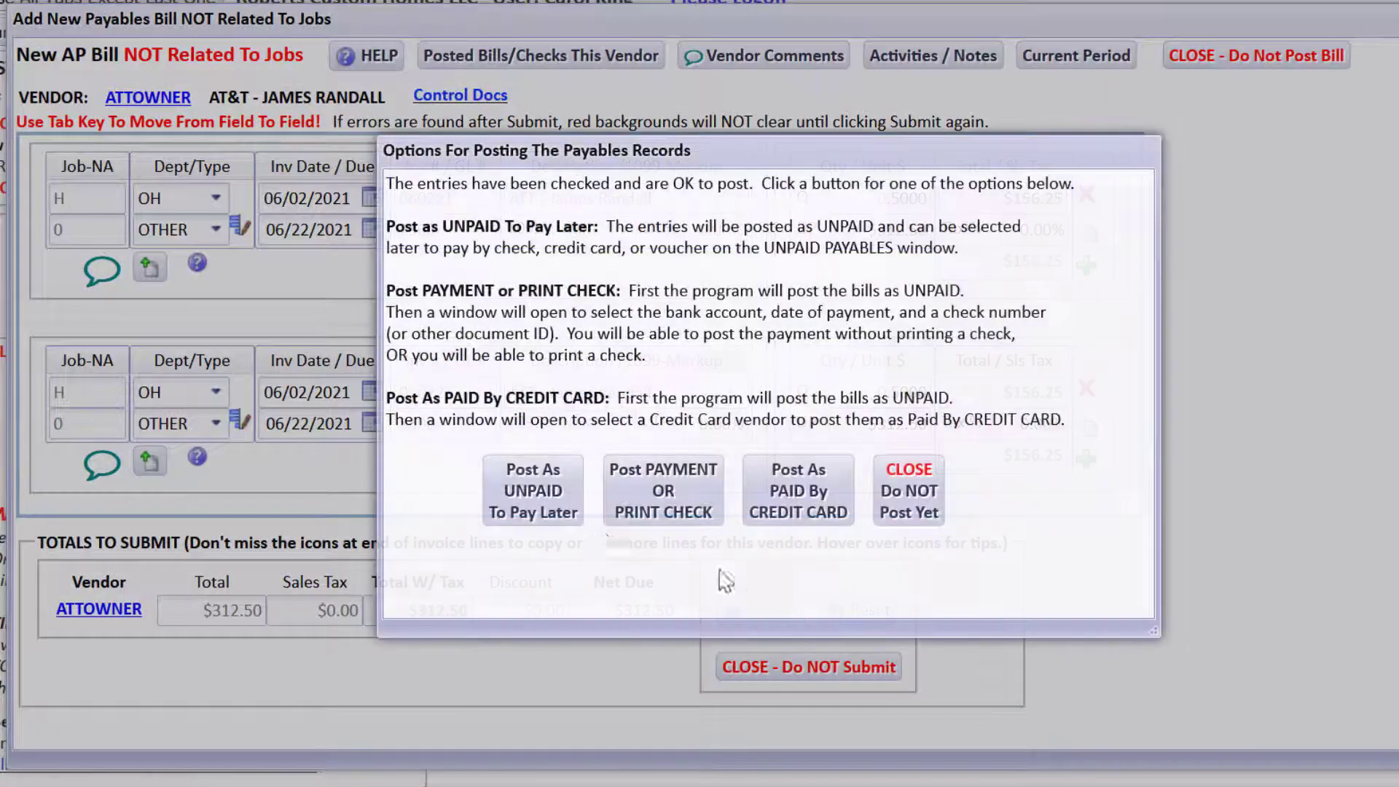
pyautogui.click(545, 505)
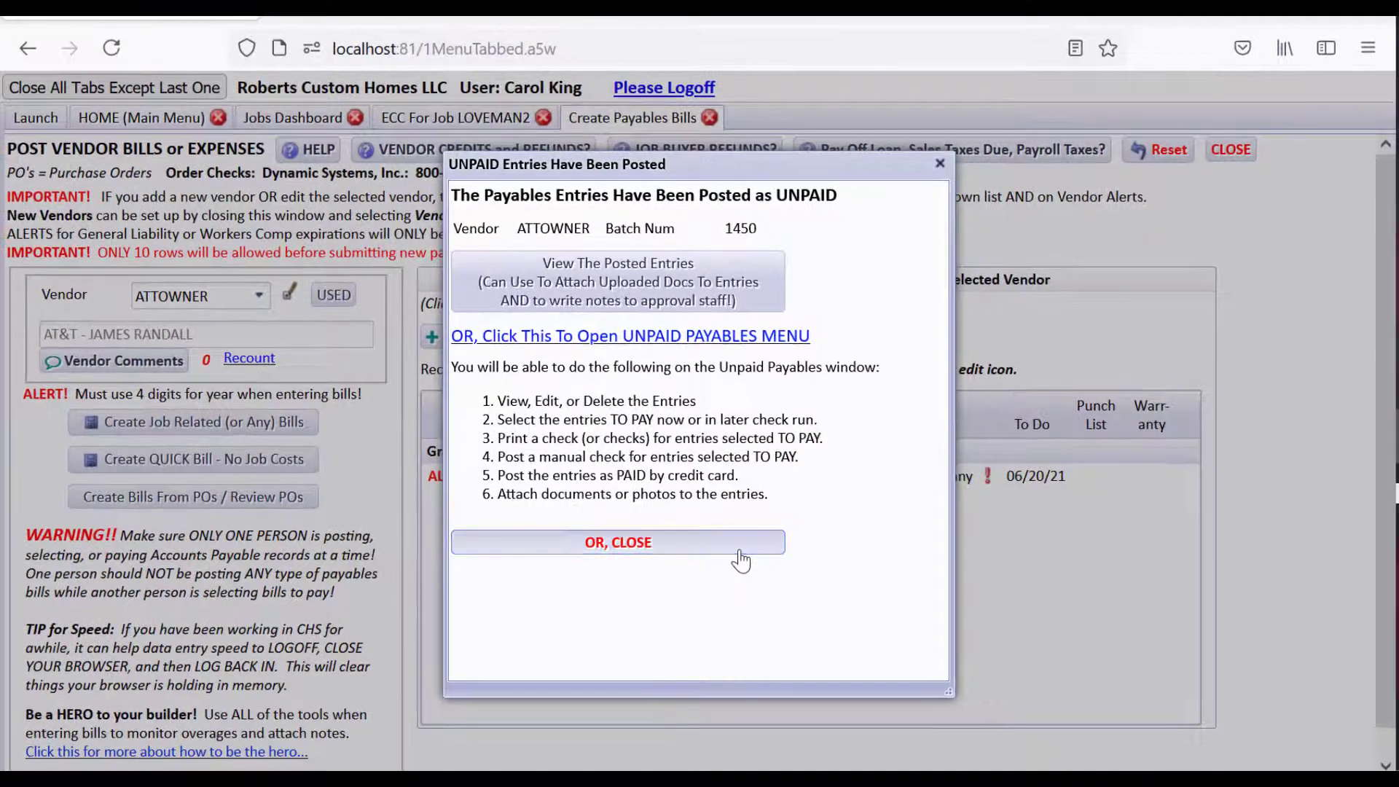
pyautogui.click(740, 552)
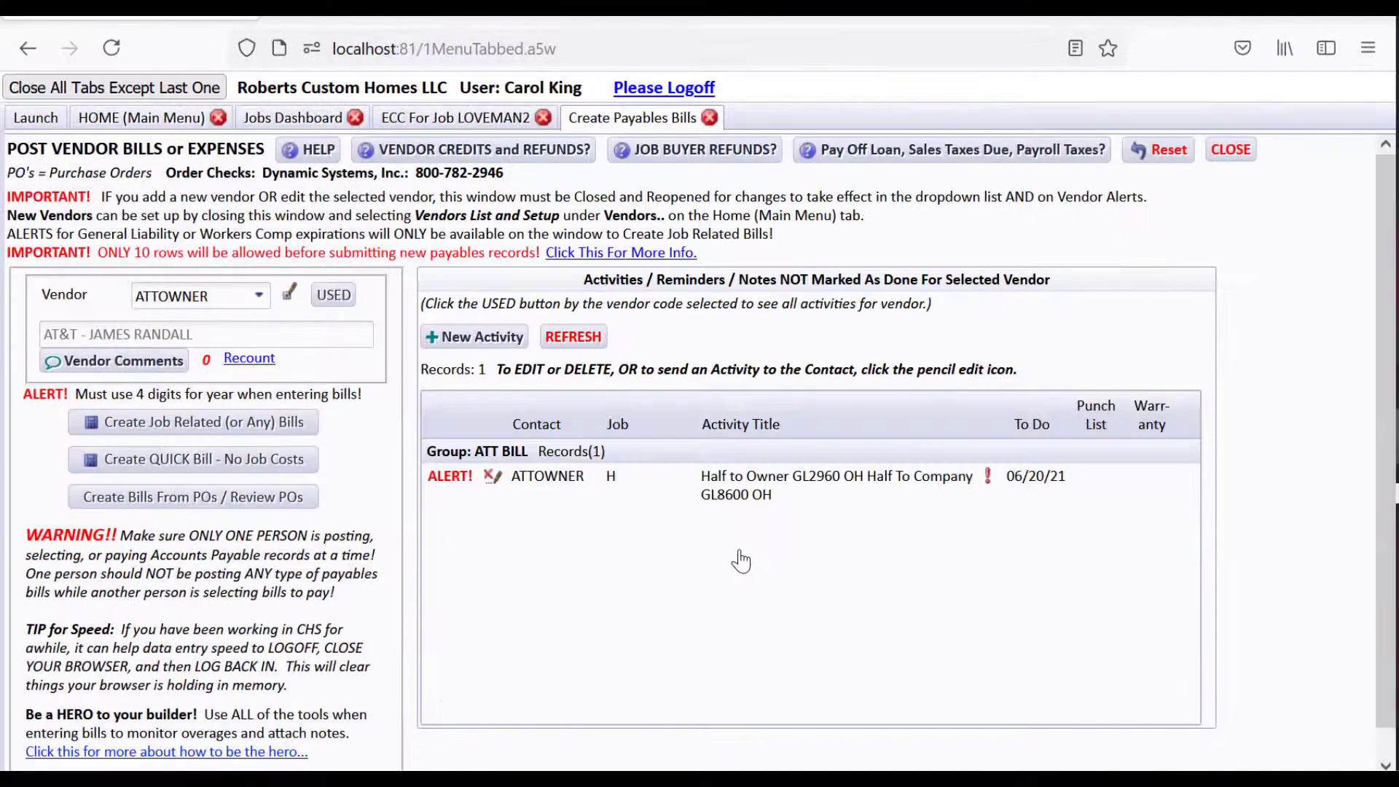
# View the liability balance report for GL account 2510 Loan Payable - Southstar Bank, and close the report windows
pyautogui.click(853, 153)
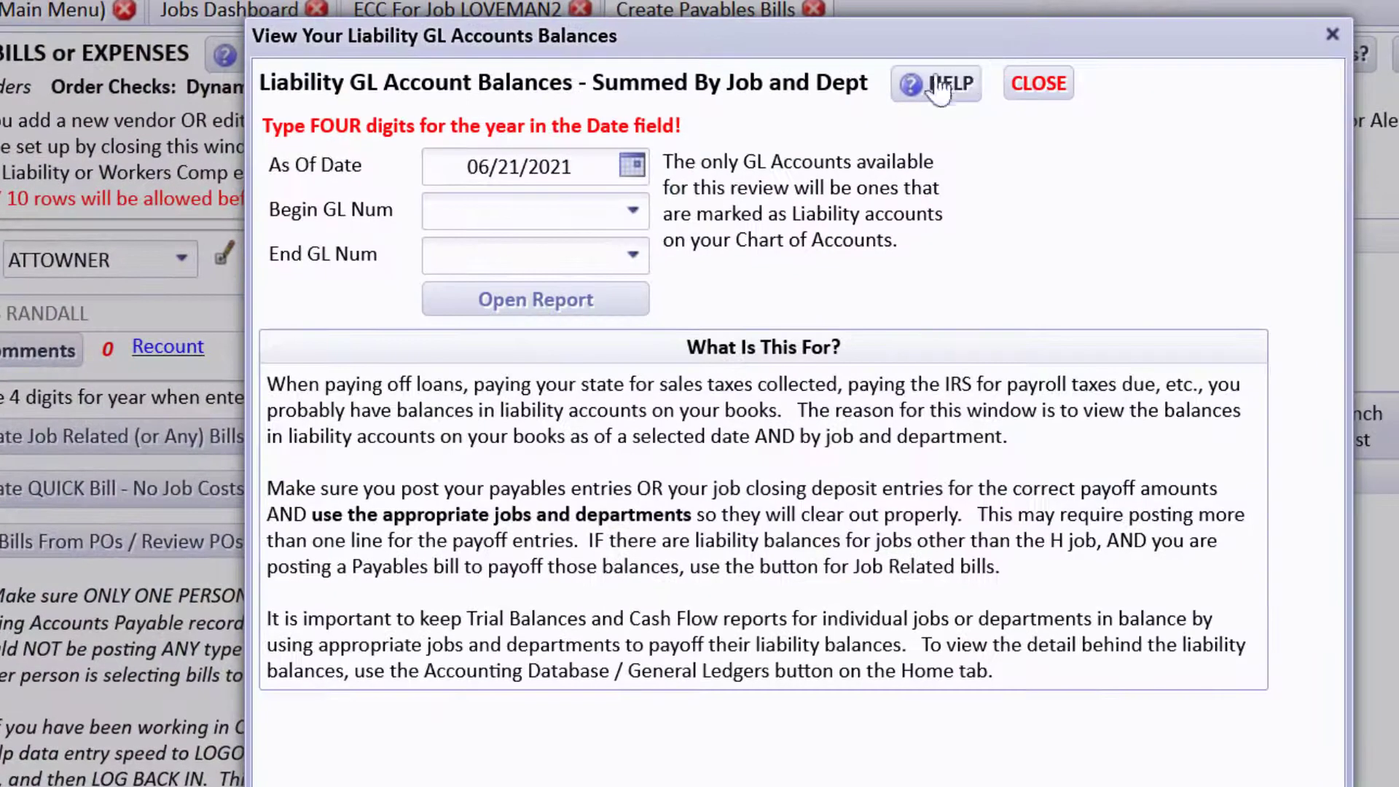
pyautogui.click(632, 213)
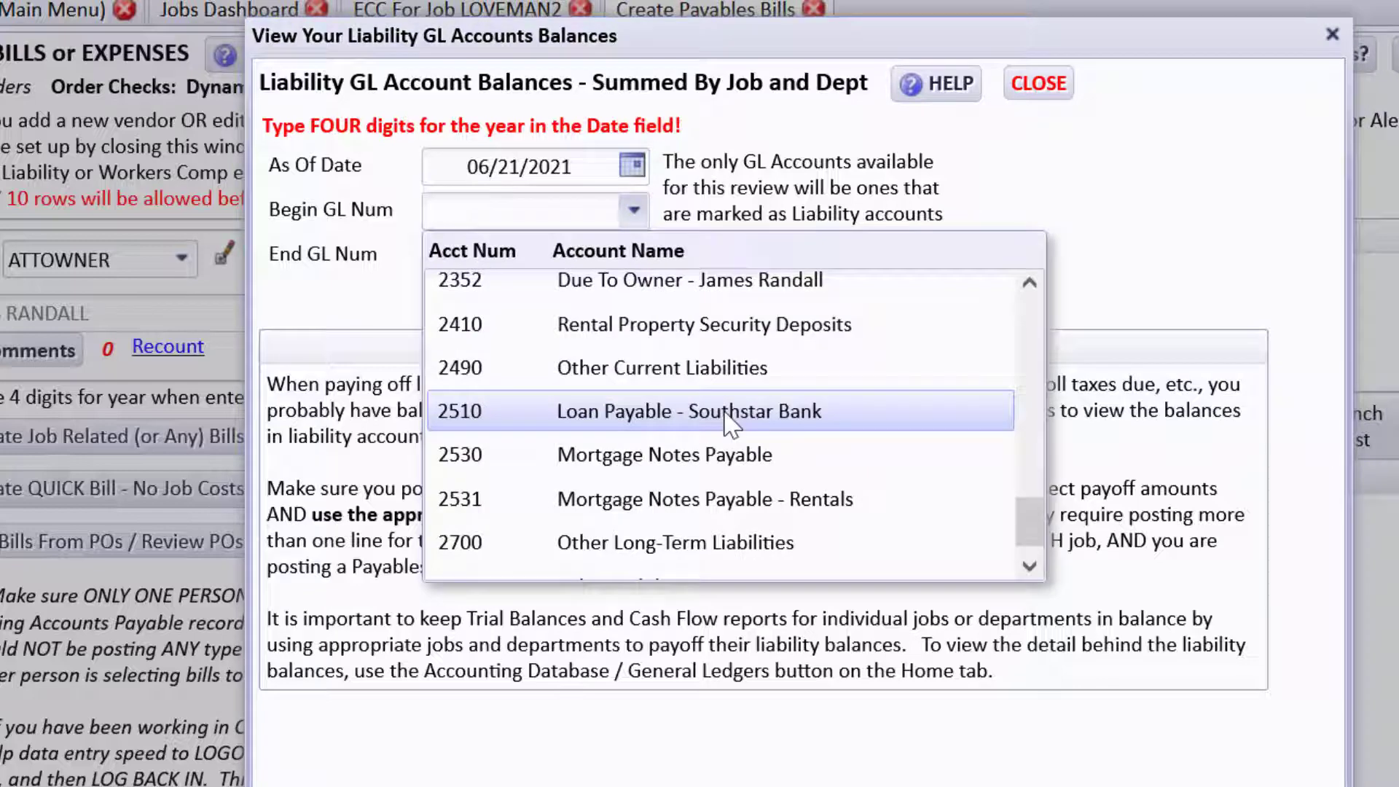
pyautogui.click(727, 413)
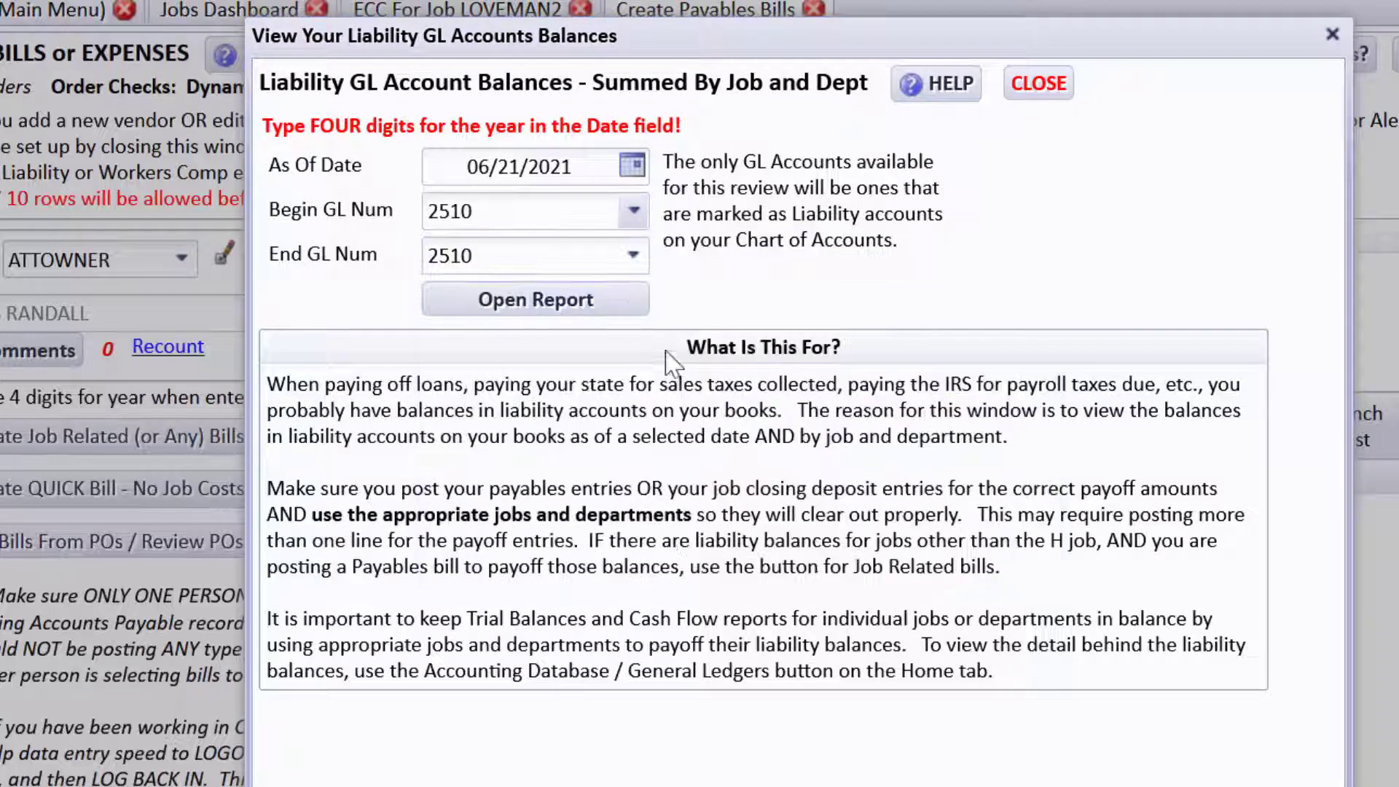
pyautogui.click(631, 307)
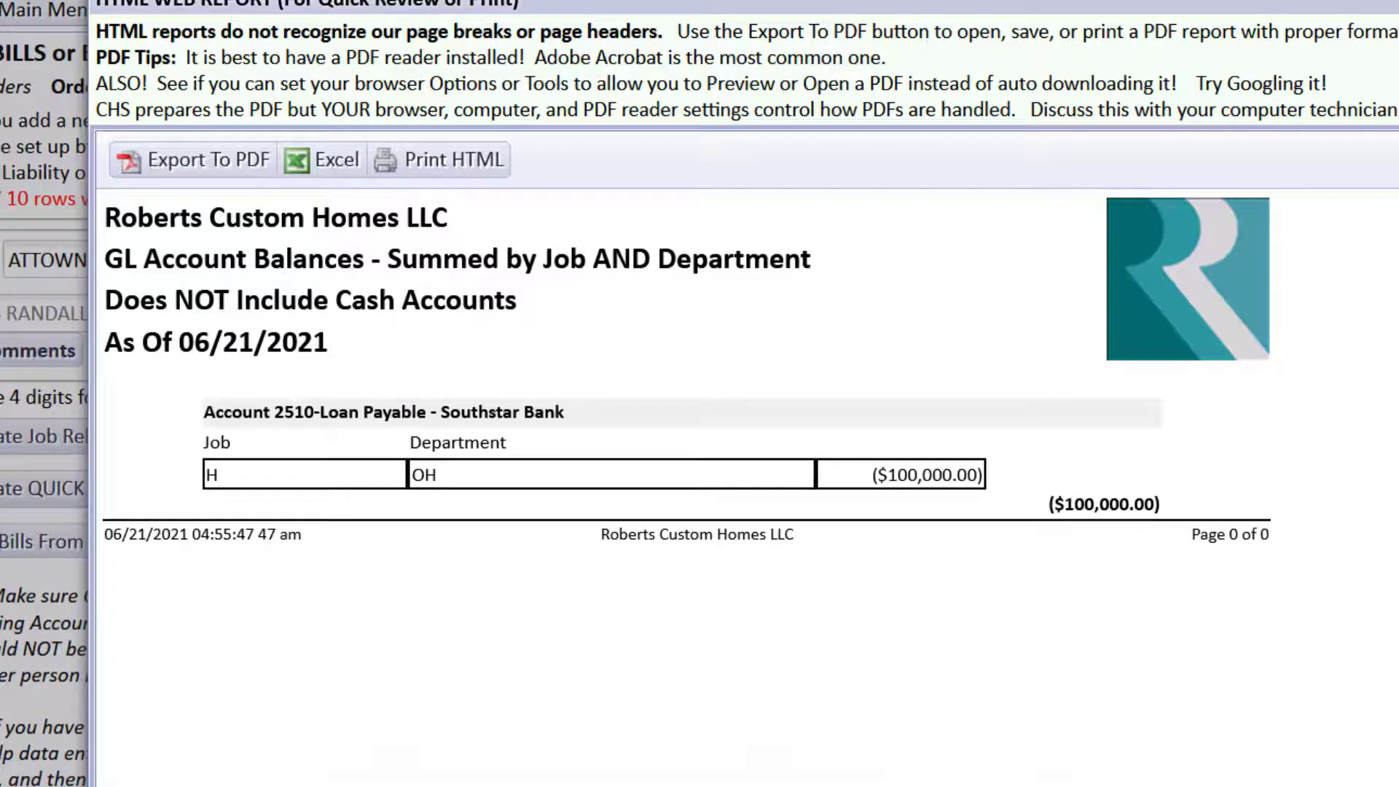
pyautogui.click(1053, 785)
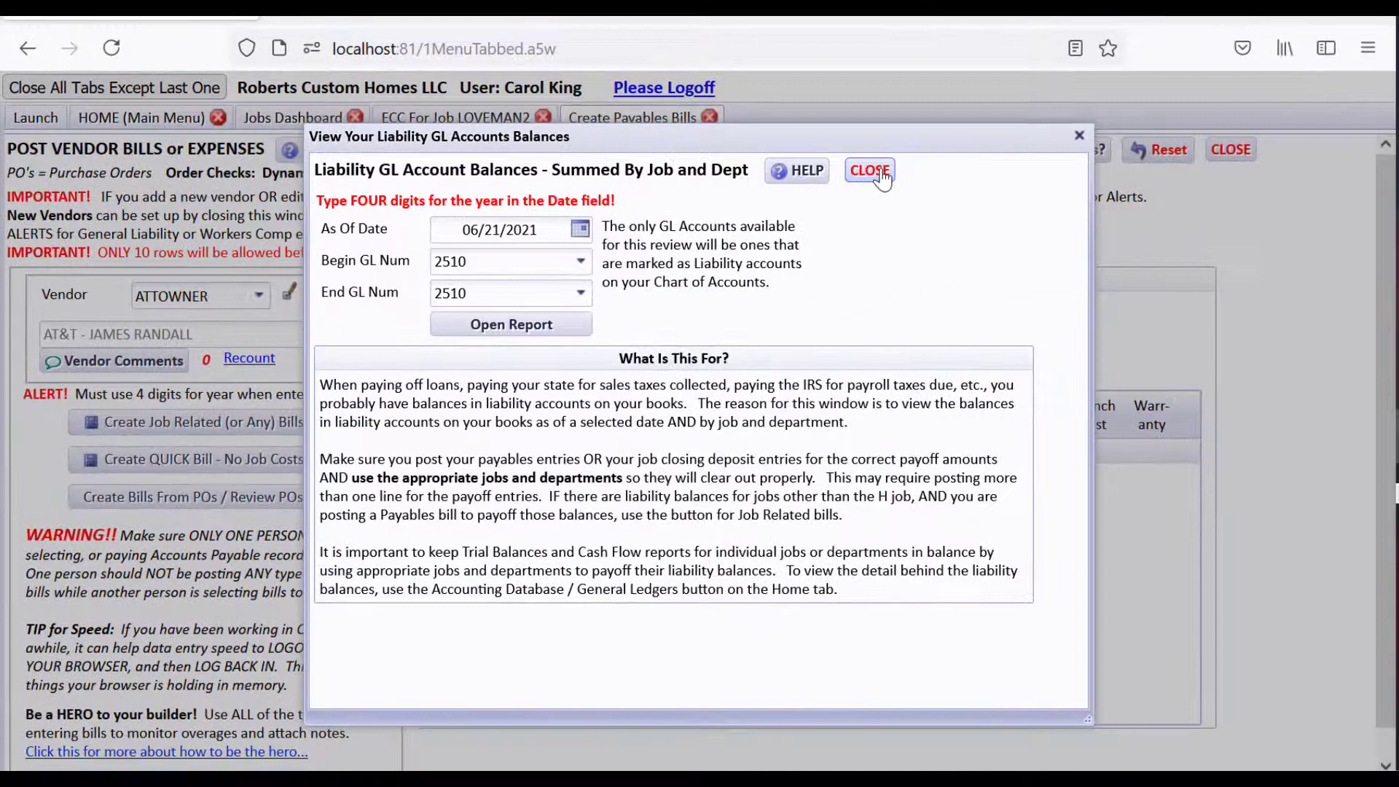
pyautogui.click(870, 171)
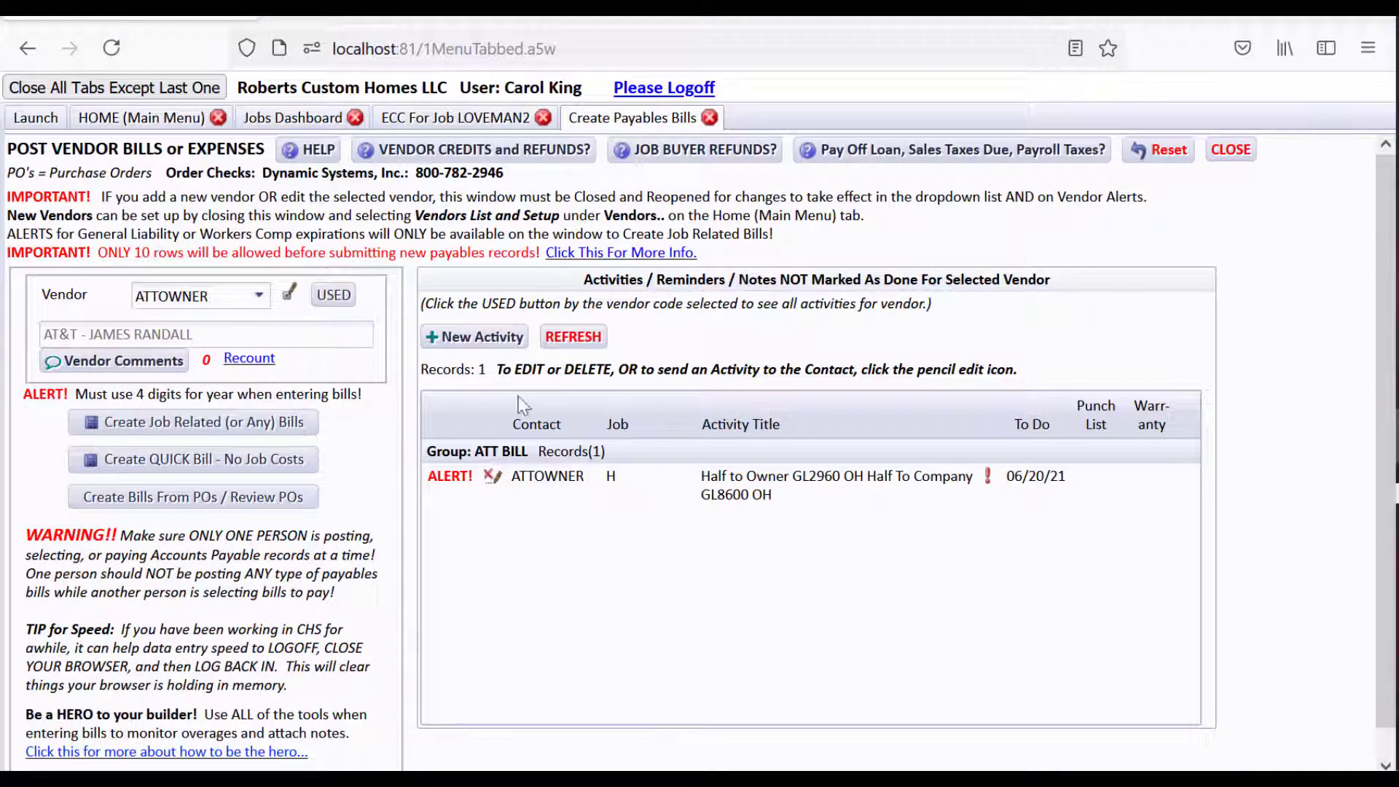
# Change the vendor to SOUTHSTARB and start a quick bill without job costs
pyautogui.click(191, 295)
pyautogui.write('south')
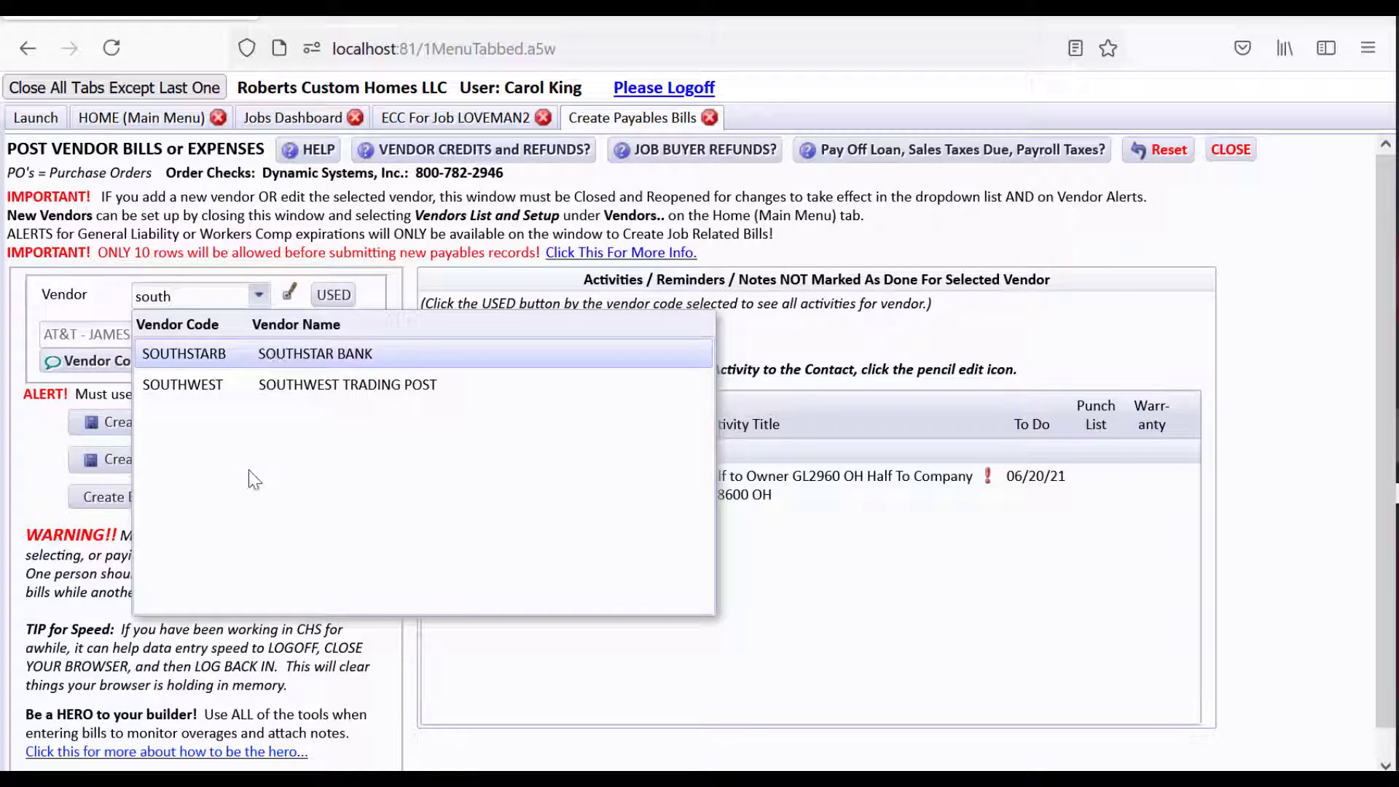
pyautogui.press('Return')
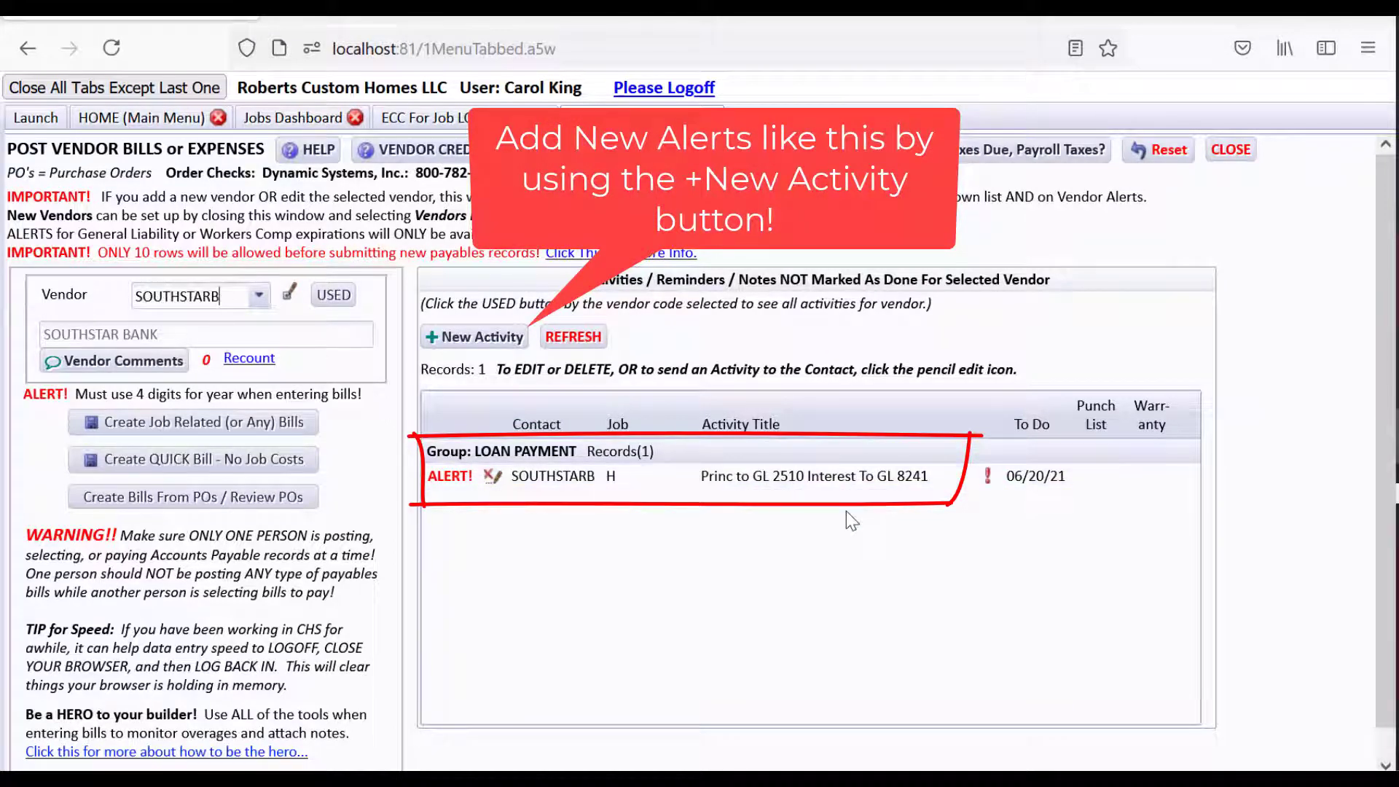
pyautogui.click(282, 467)
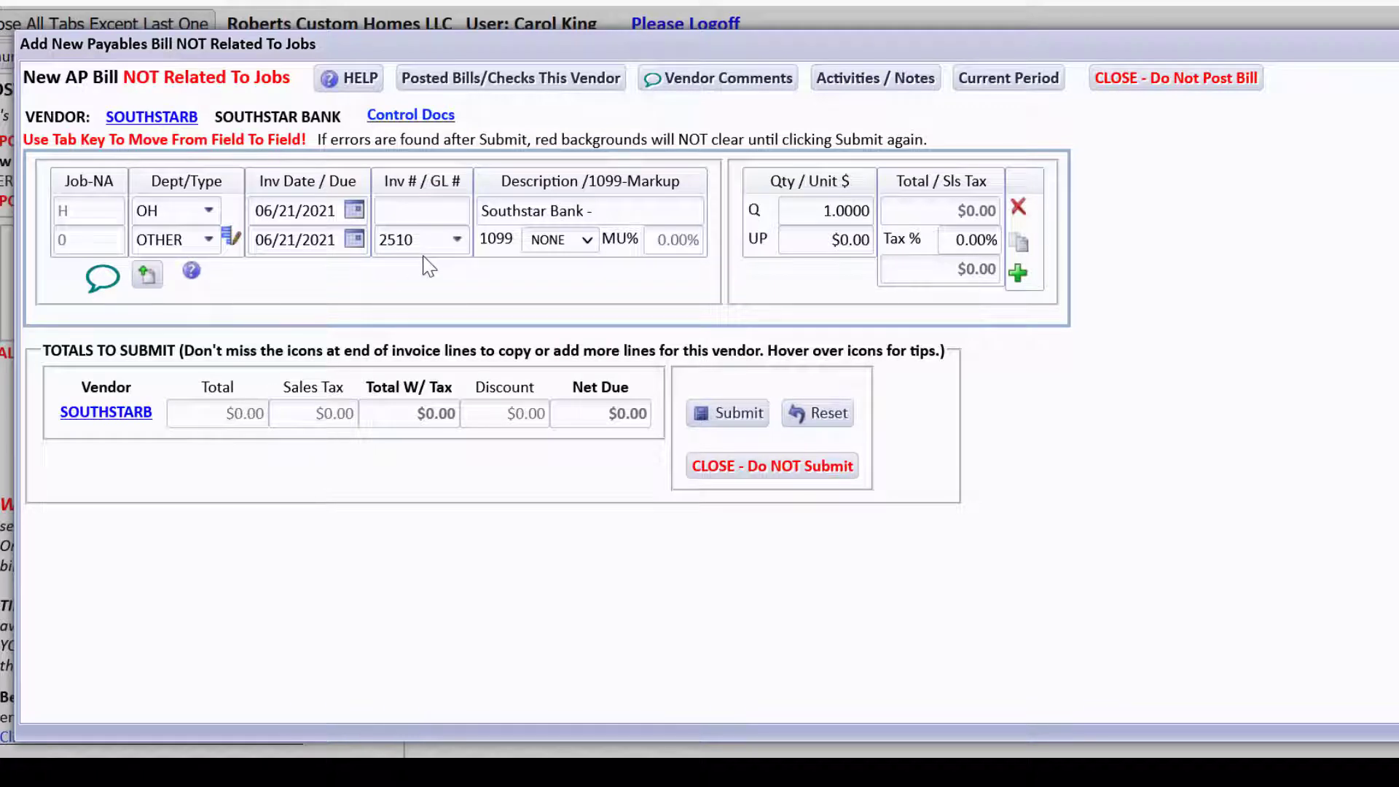
# Set the Southstar Bank bill's invoice date to 06/10/2021 and invoice number to 061021, keeping GL account 2510
pyautogui.click(357, 210)
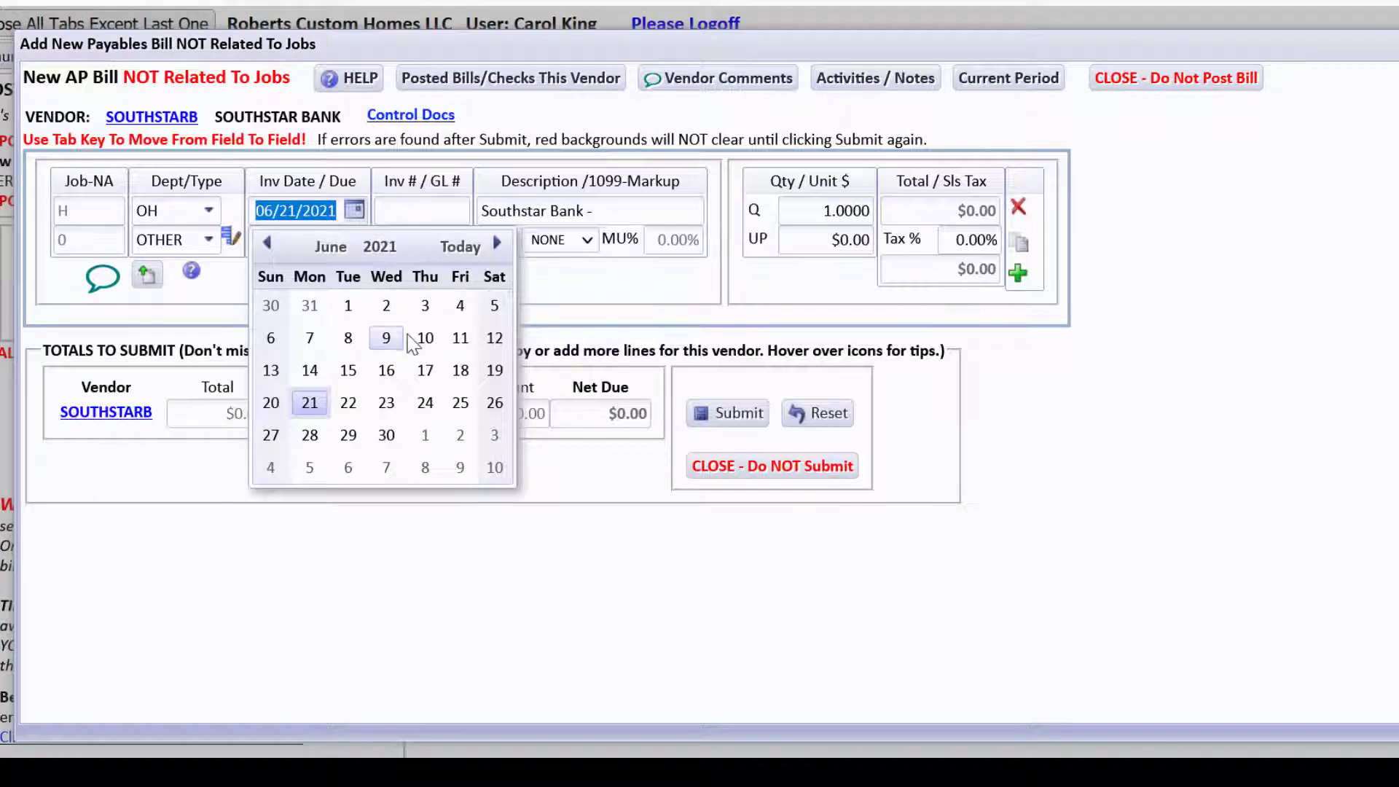
pyautogui.click(425, 338)
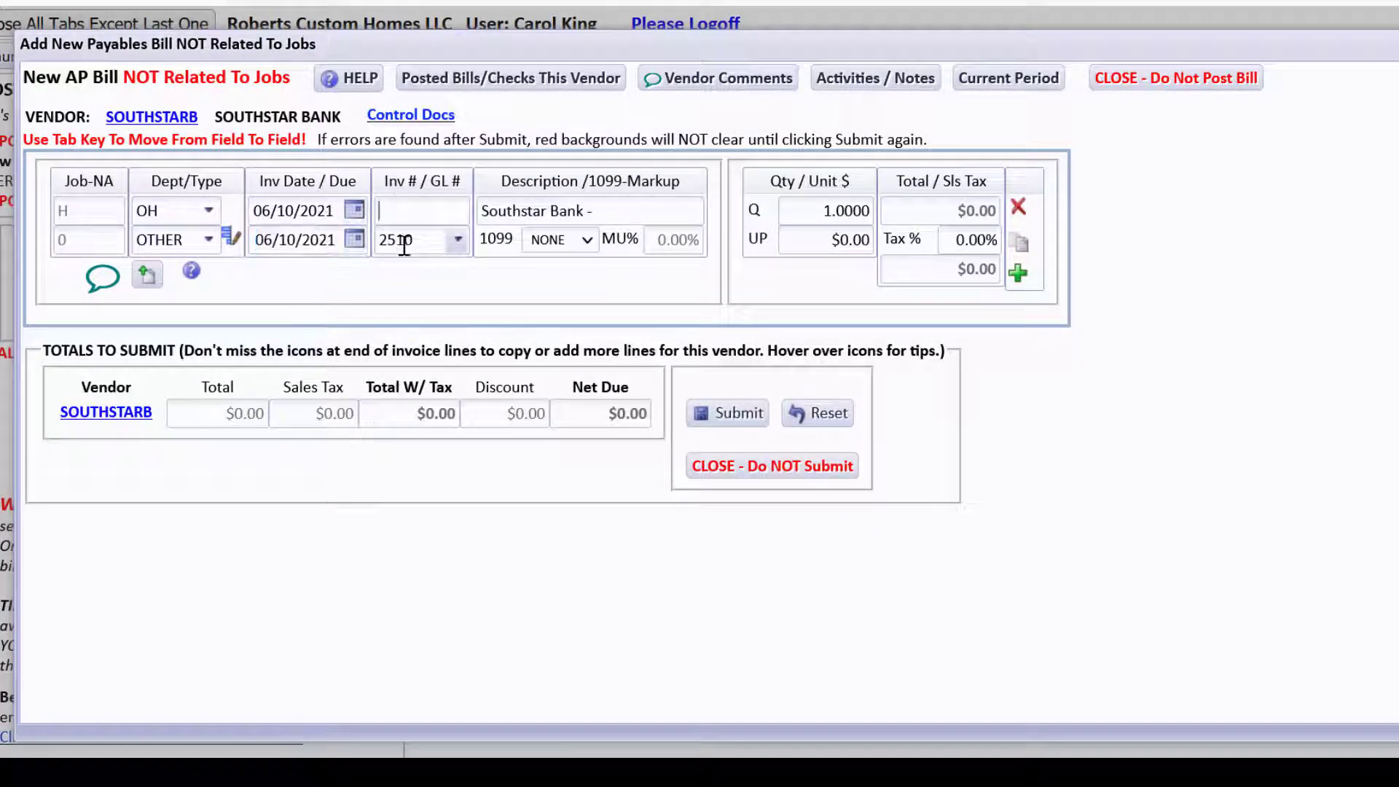
pyautogui.write('061021')
pyautogui.press('Tab')
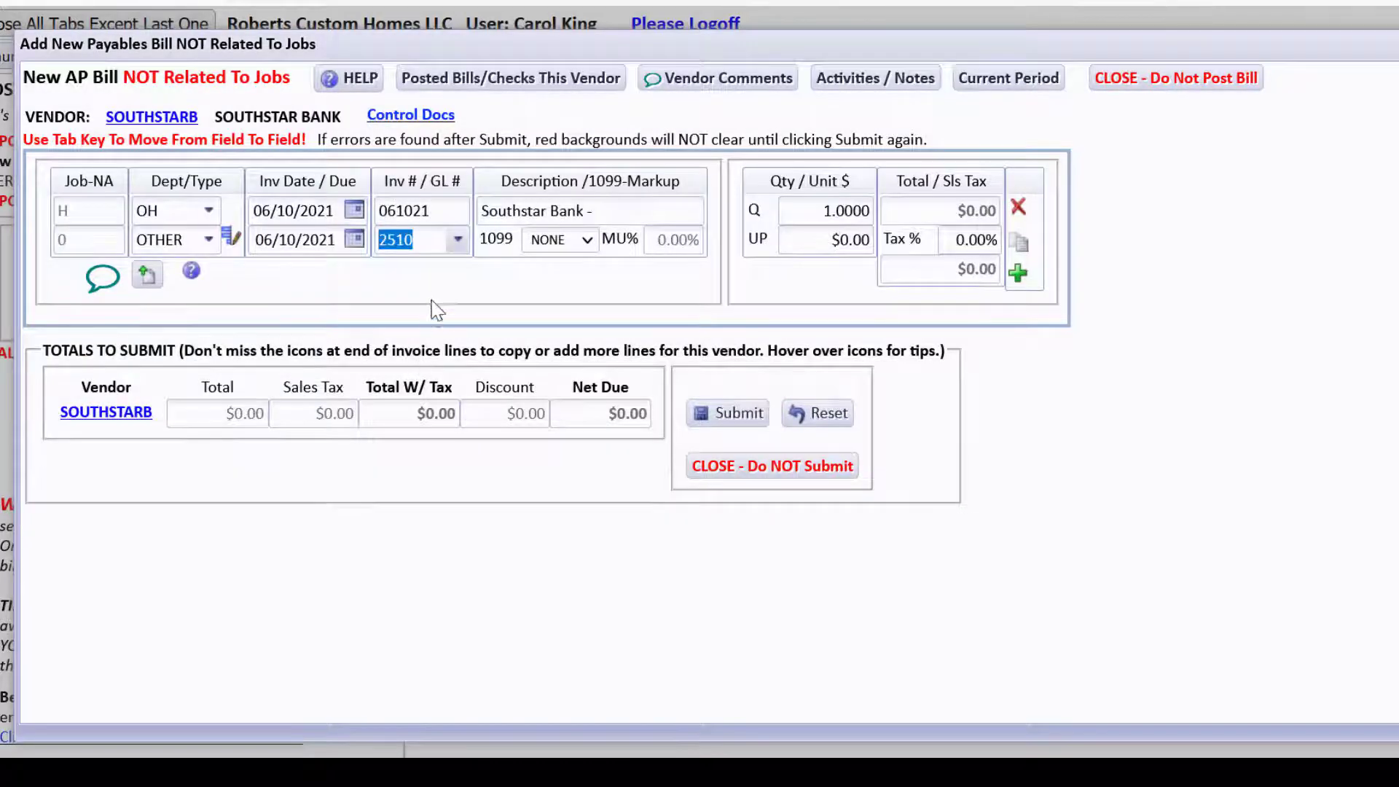
pyautogui.click(458, 242)
pyautogui.click(458, 242)
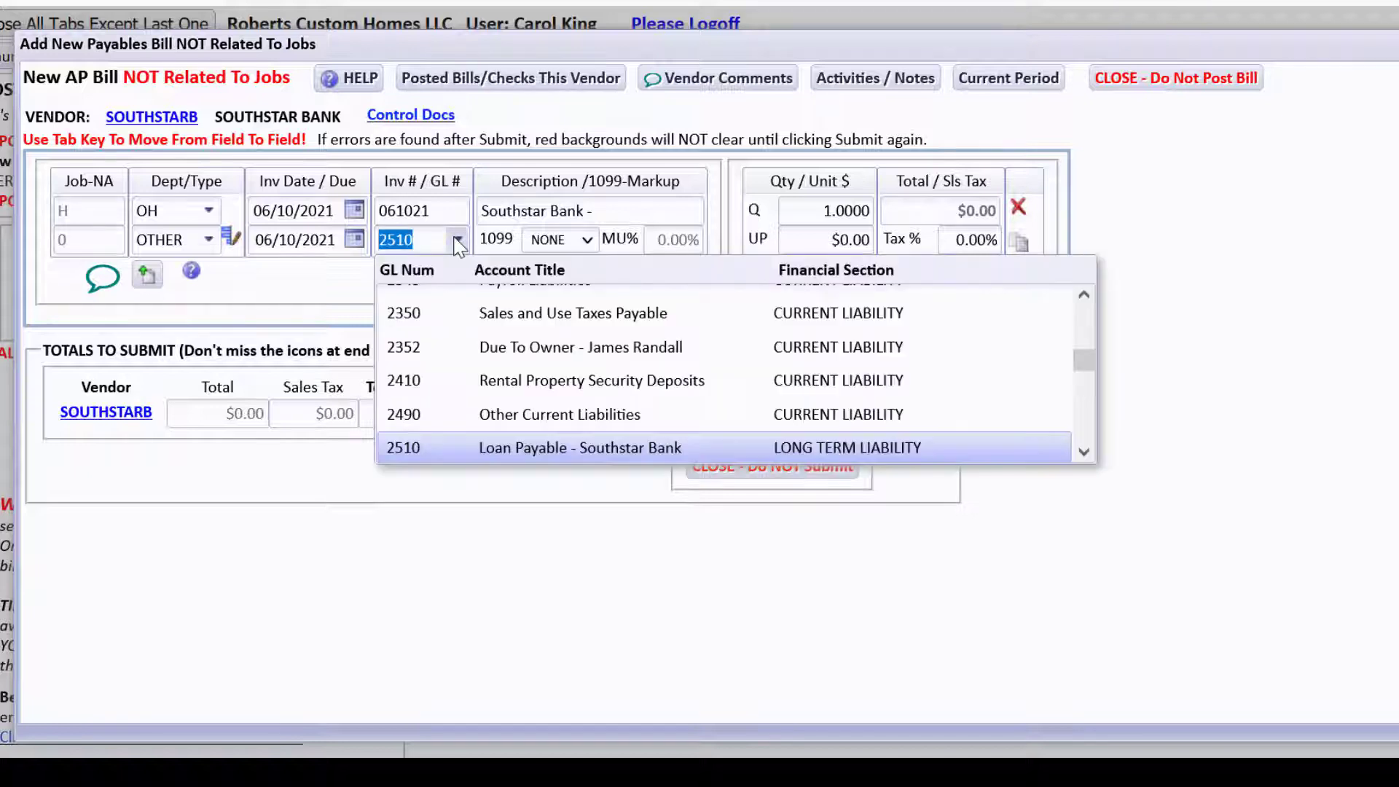
pyautogui.click(749, 247)
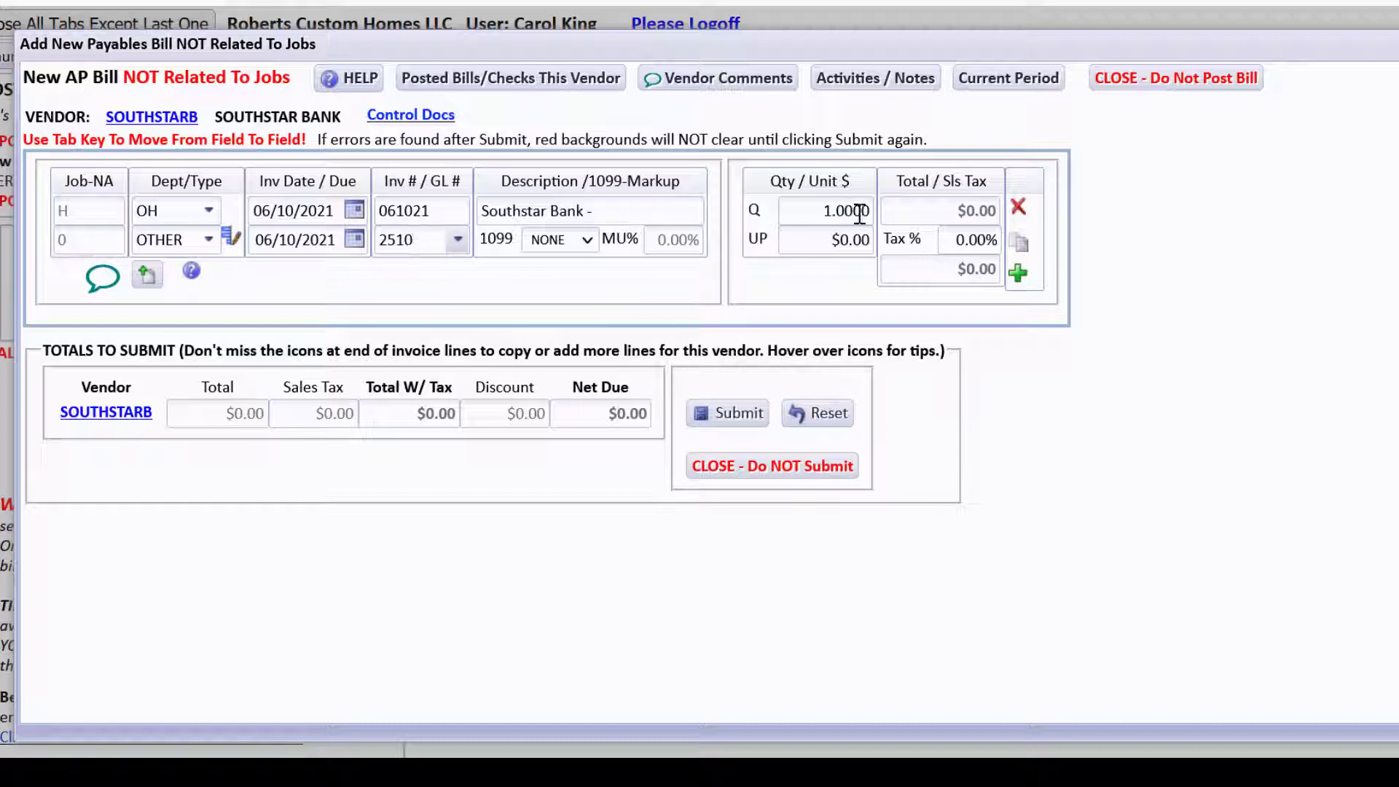
# Set the unit price of the Southstar Bank principal line to $2,666.67
pyautogui.click(828, 240)
pyautogui.write('2,666.67')
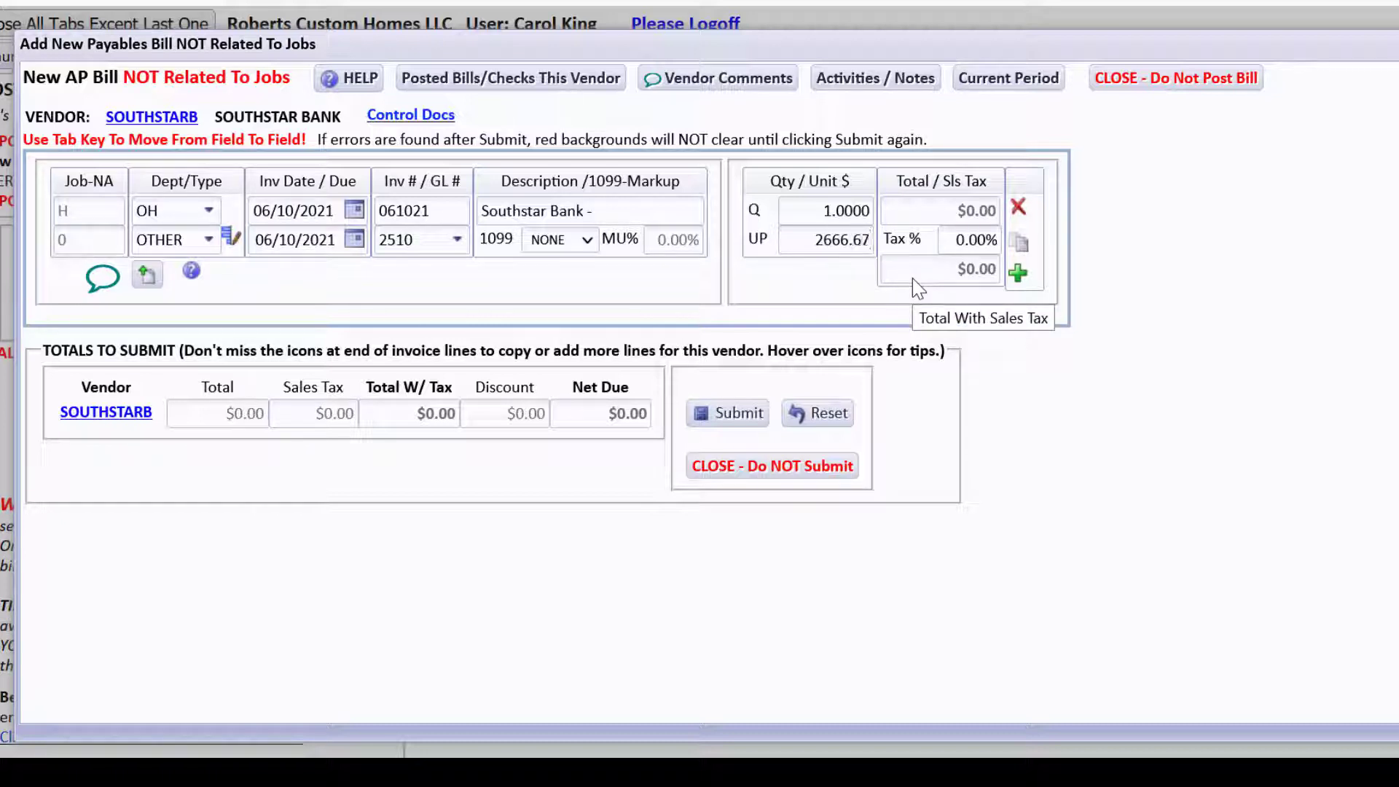
pyautogui.press('Tab')
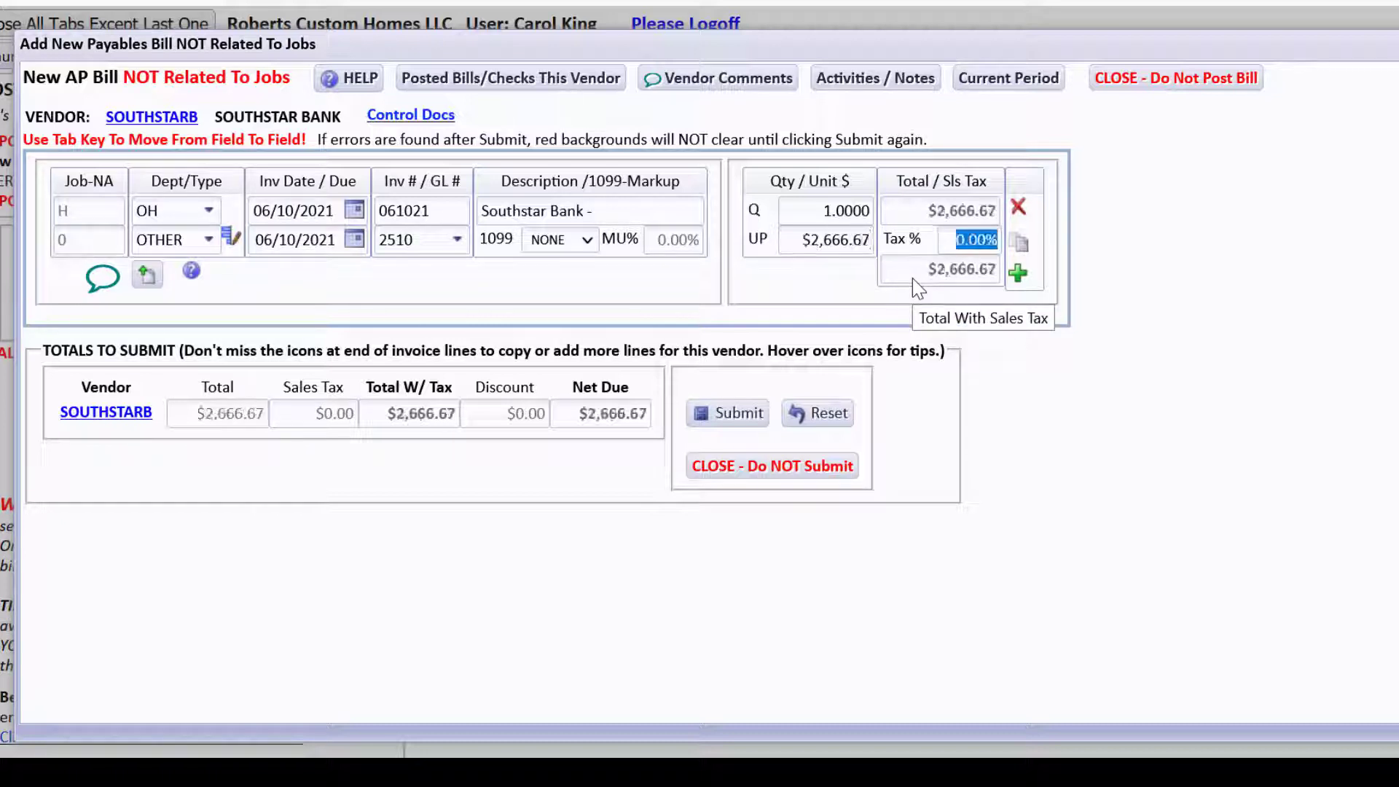
# Copy the Southstar Bank principal line and set the copy to GL account 8241 Interest Expense - Bank Loans with unit price $333.33
pyautogui.click(1022, 246)
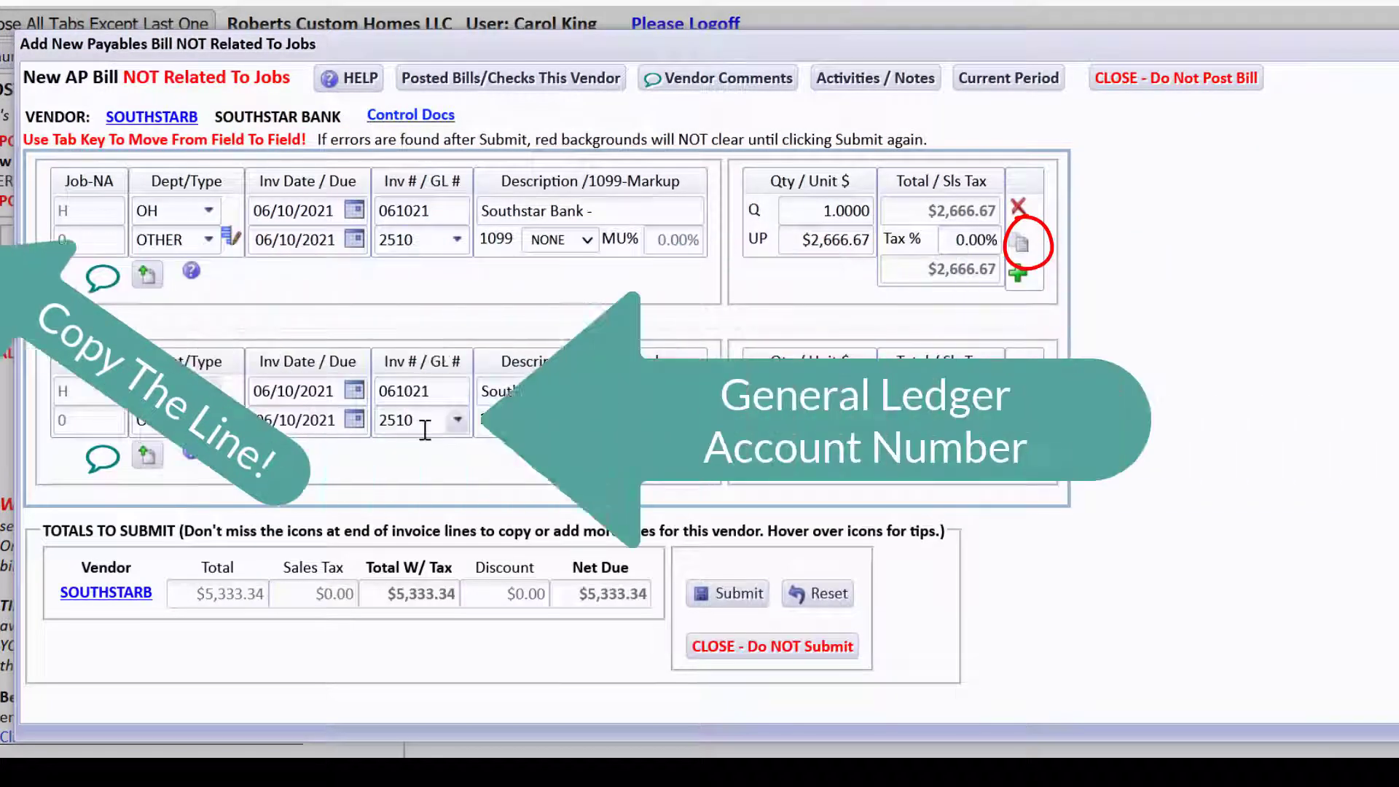
pyautogui.click(425, 430)
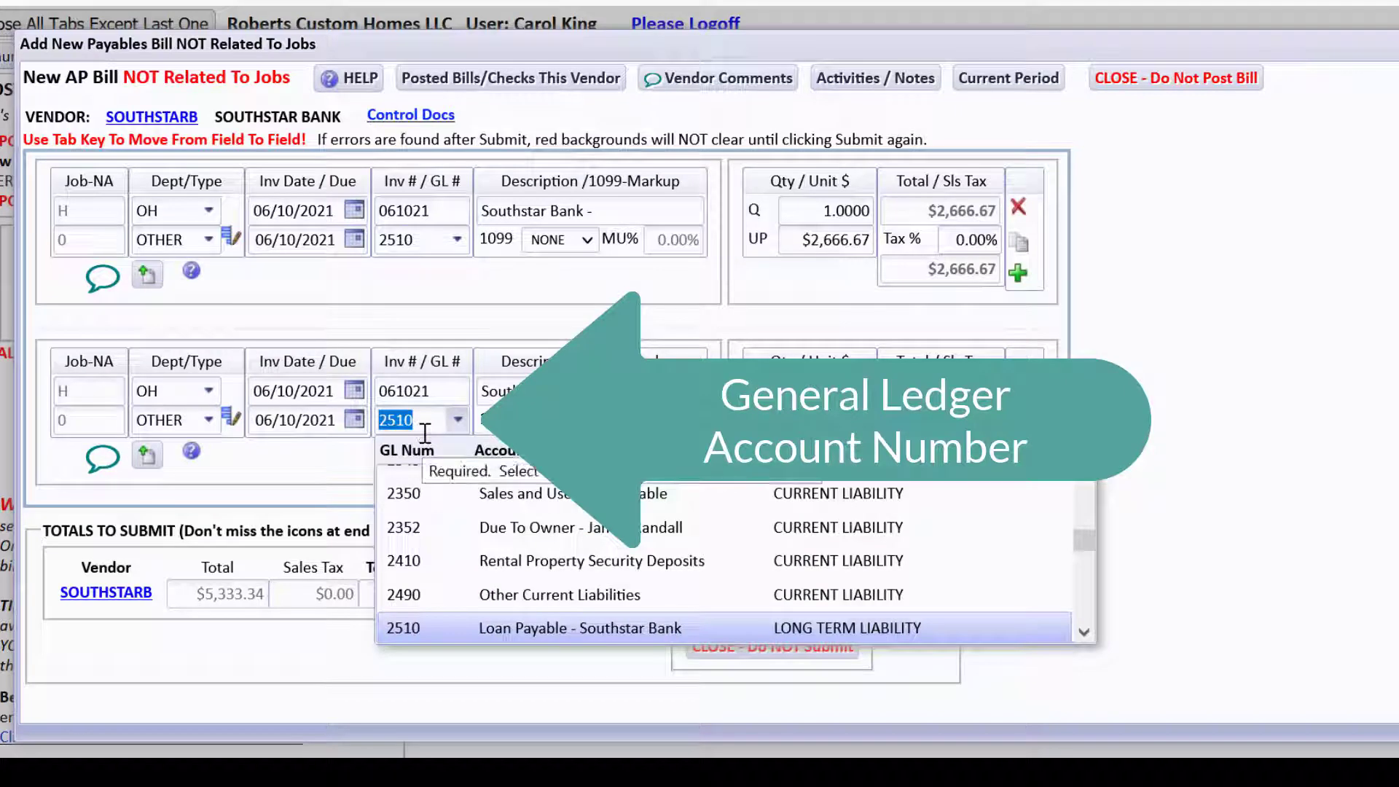
pyautogui.write('824')
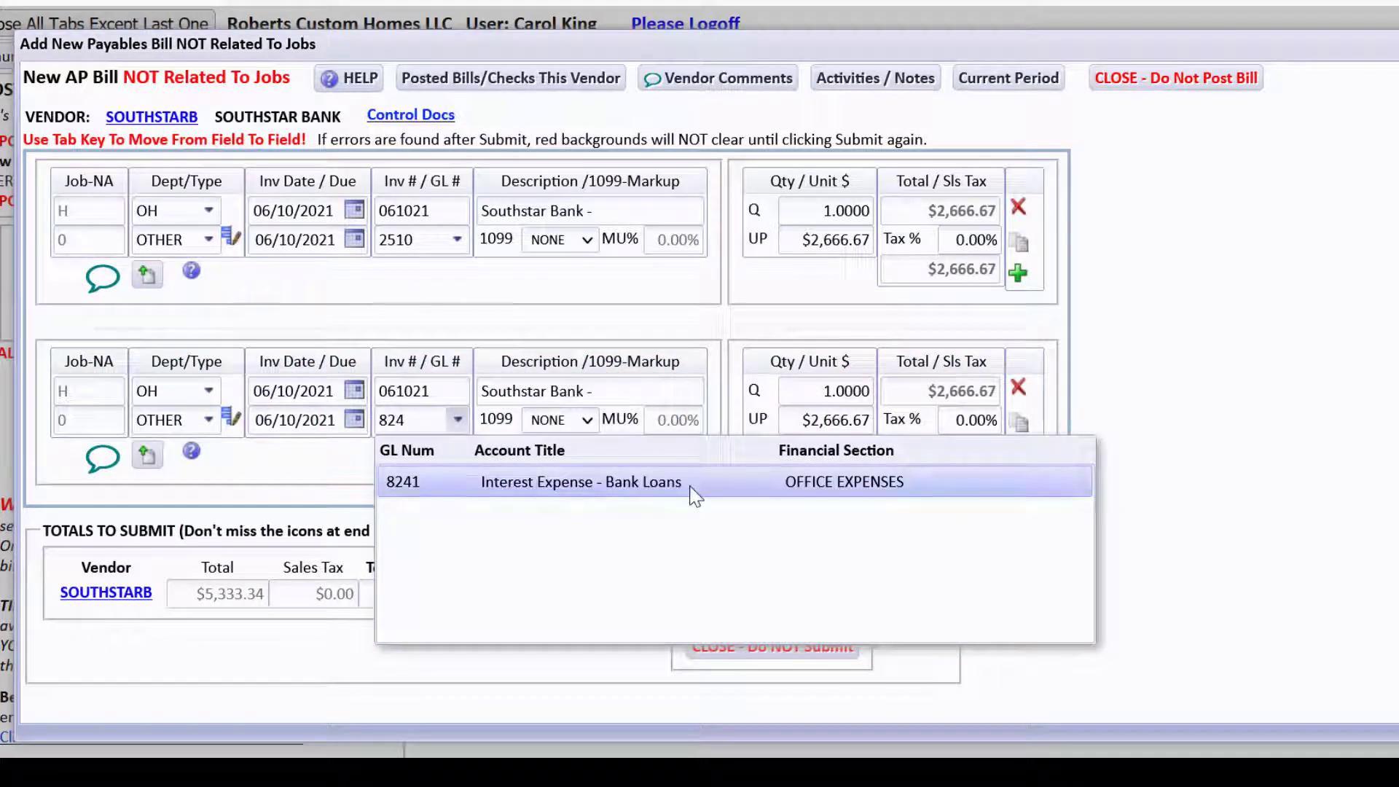
pyautogui.click(694, 495)
pyautogui.click(799, 418)
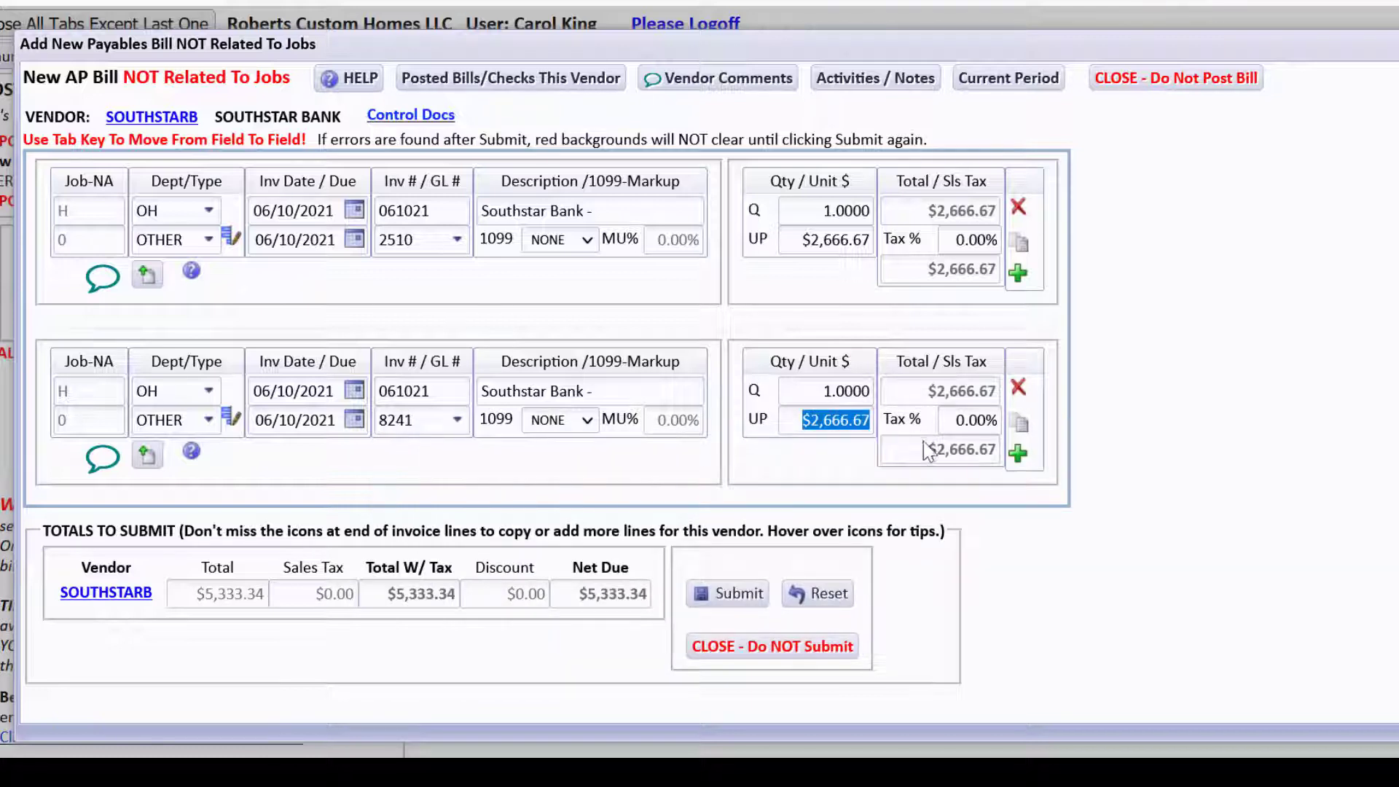
pyautogui.write('333.33')
pyautogui.press('Tab')
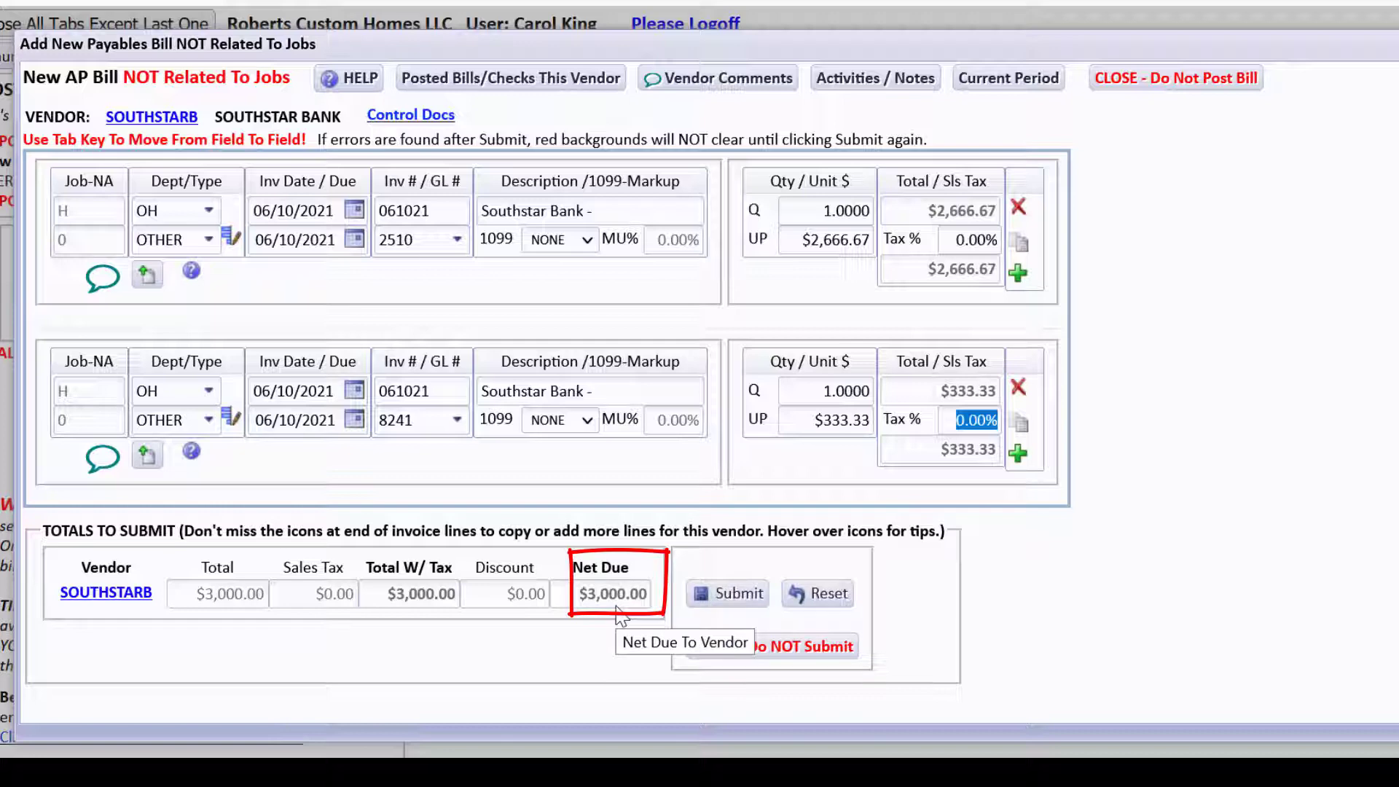
# Submit the Southstar Bank bill for payment posting and choose cash account 1000 Cash-Operating Checking
pyautogui.click(721, 604)
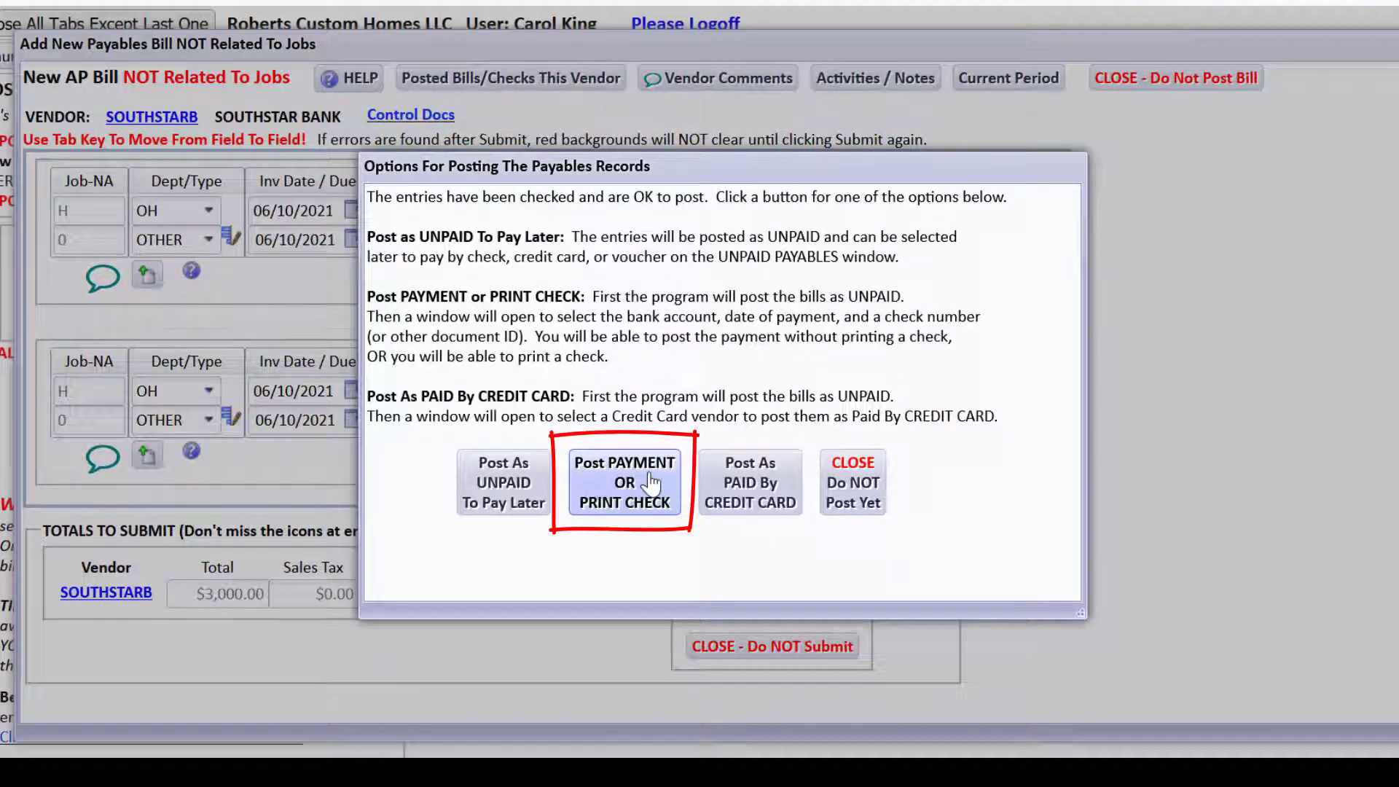
pyautogui.click(618, 496)
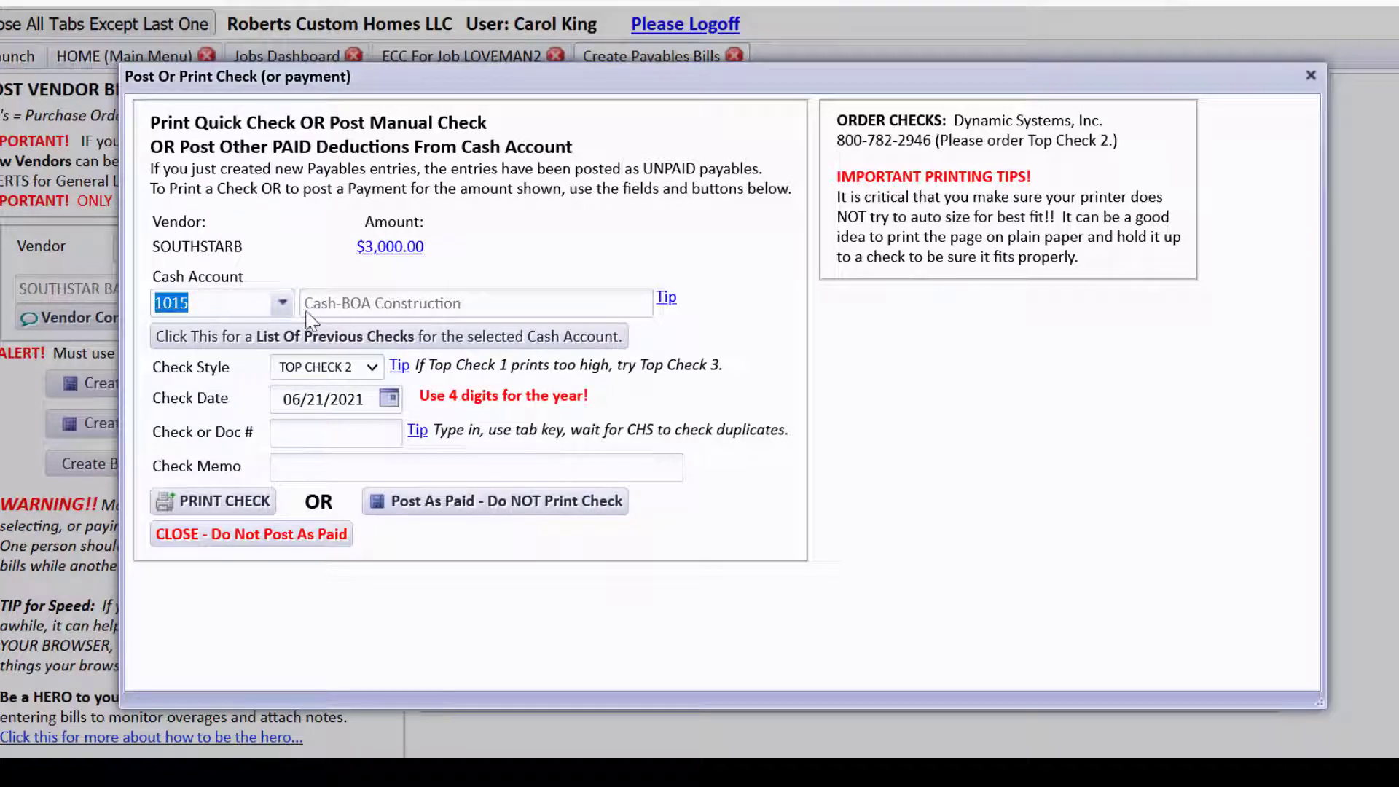
pyautogui.click(283, 307)
pyautogui.click(283, 304)
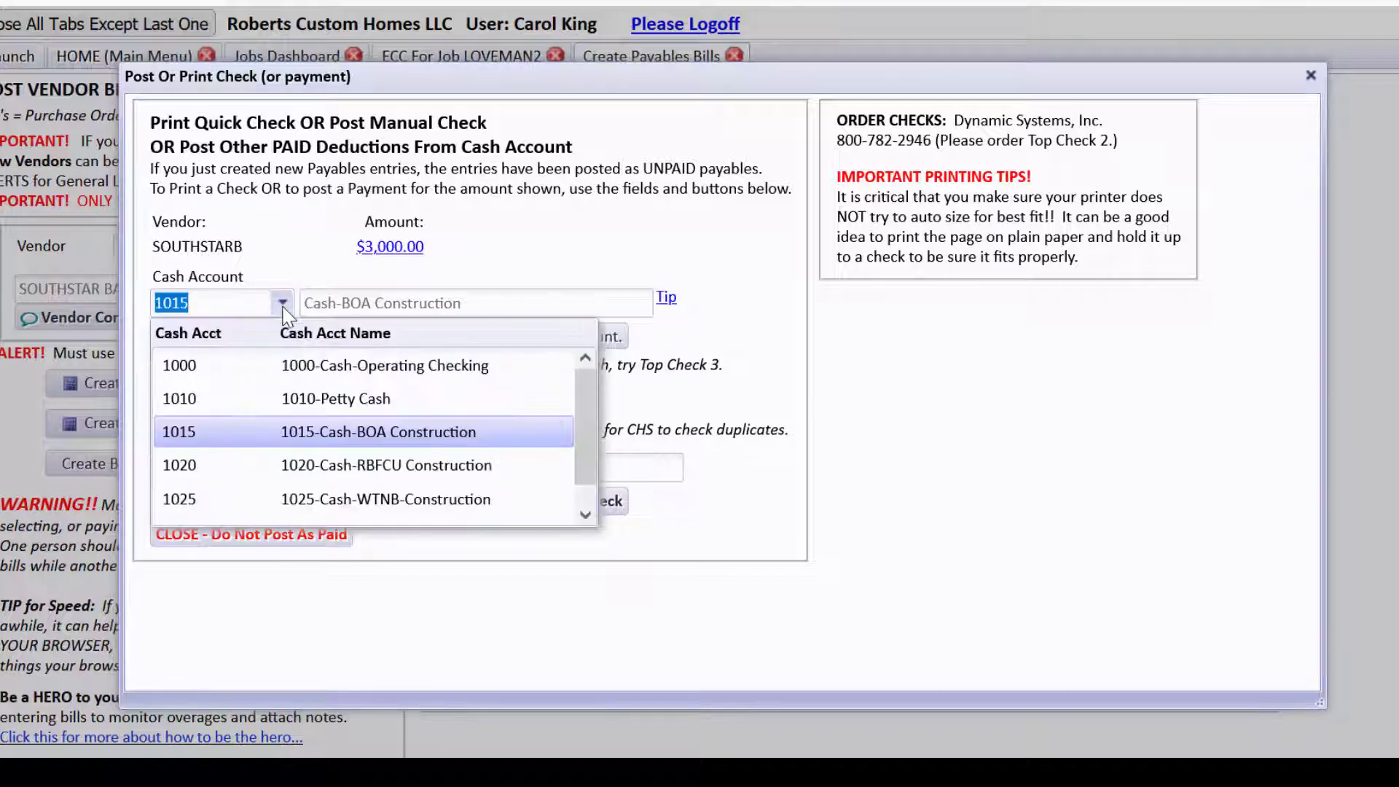
pyautogui.click(341, 365)
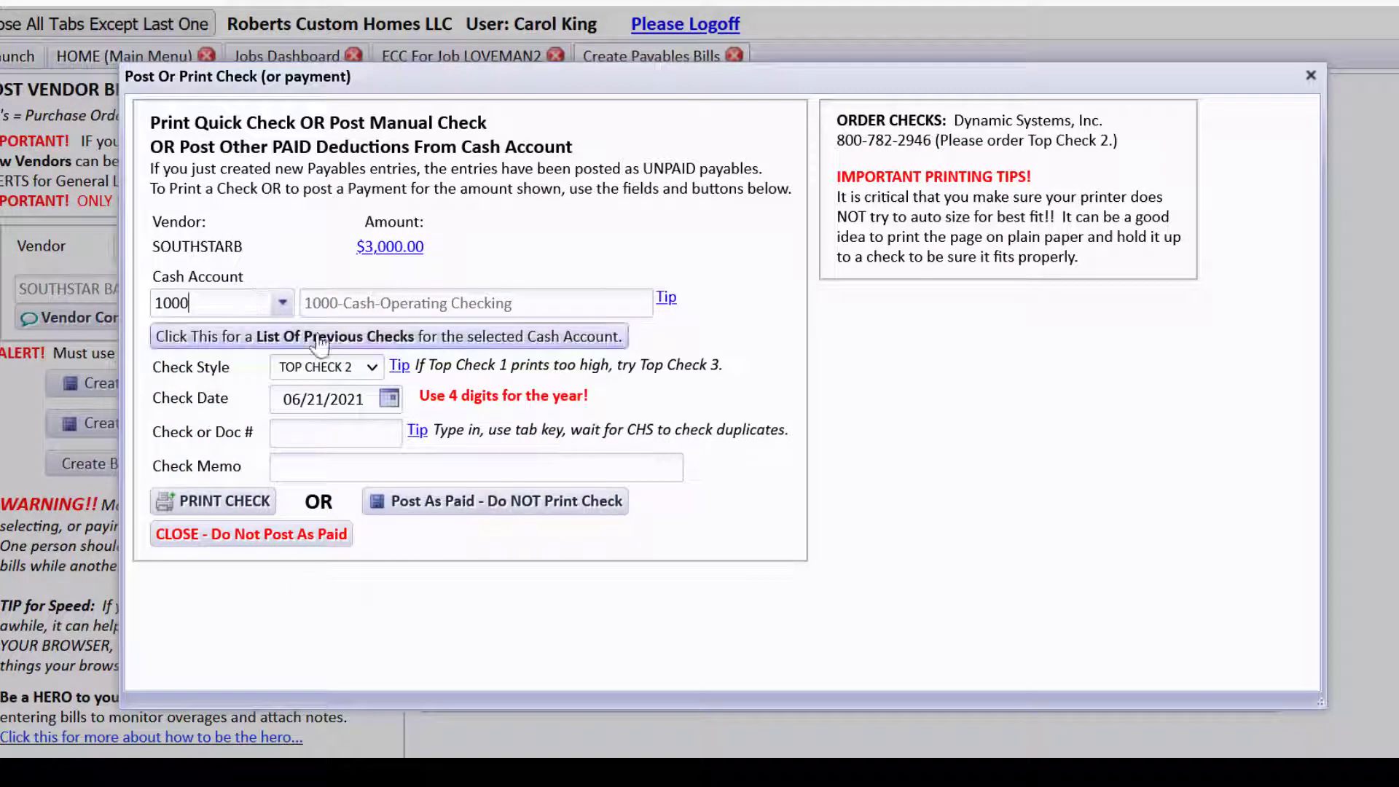
# Set the check date to 06/10/2021 with document number 1060, and post the bill as paid without printing a check
pyautogui.click(389, 399)
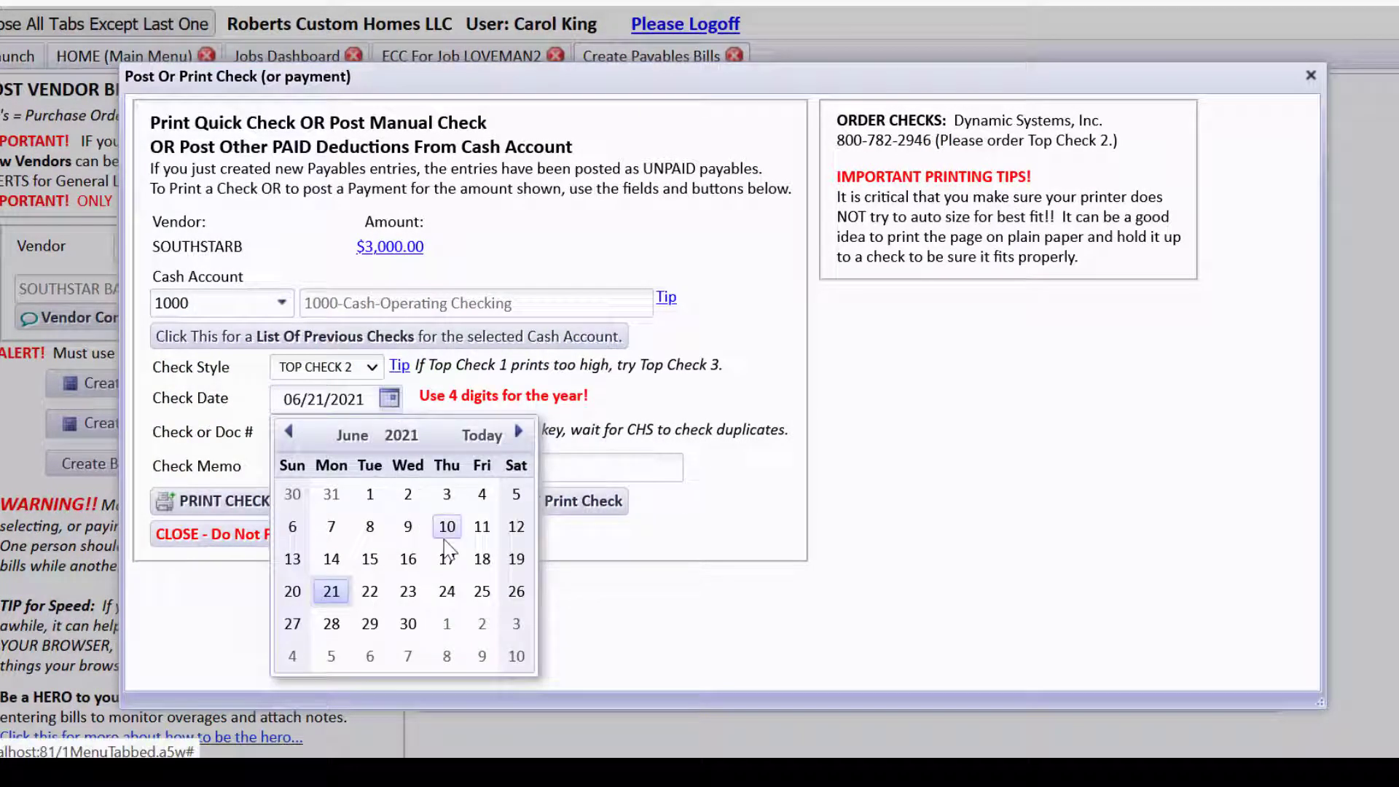
pyautogui.click(447, 527)
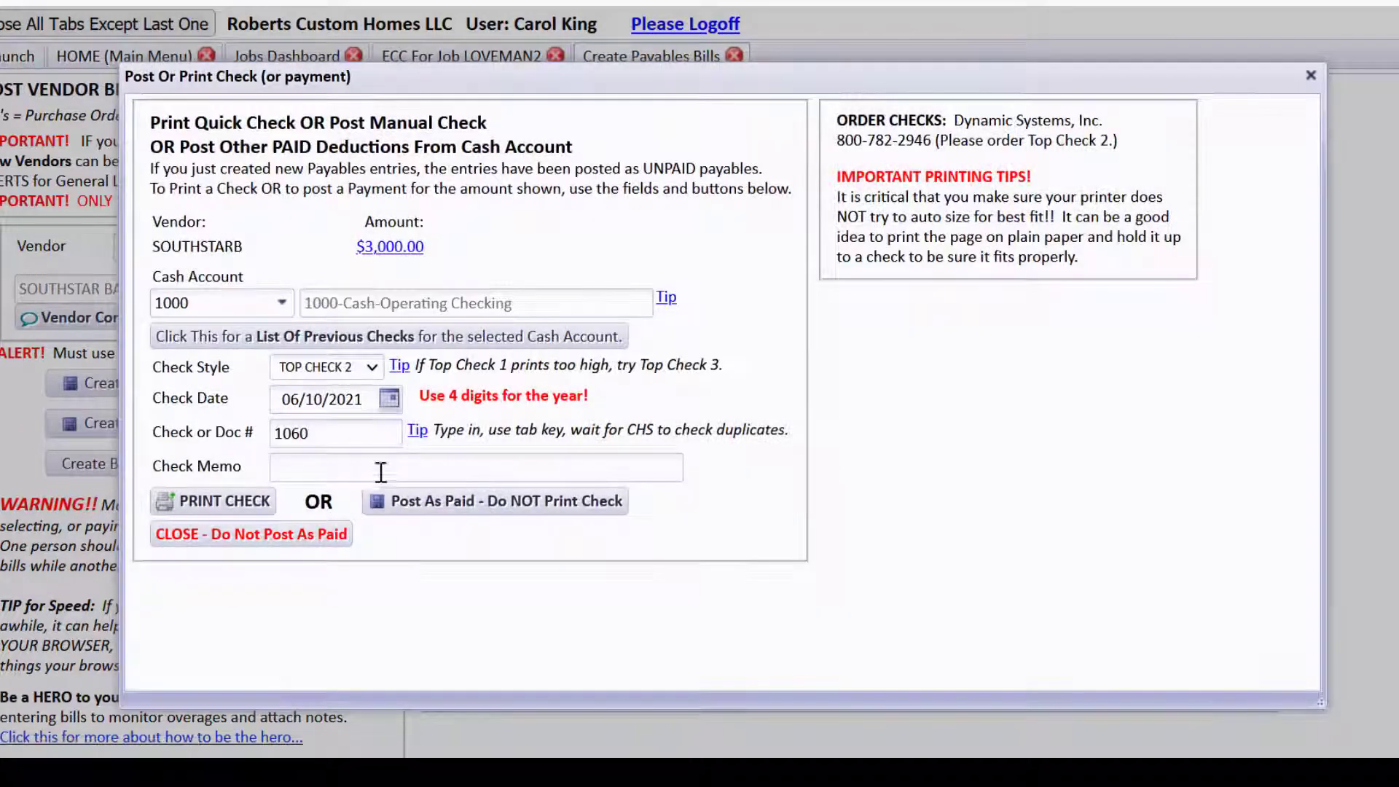
pyautogui.click(448, 503)
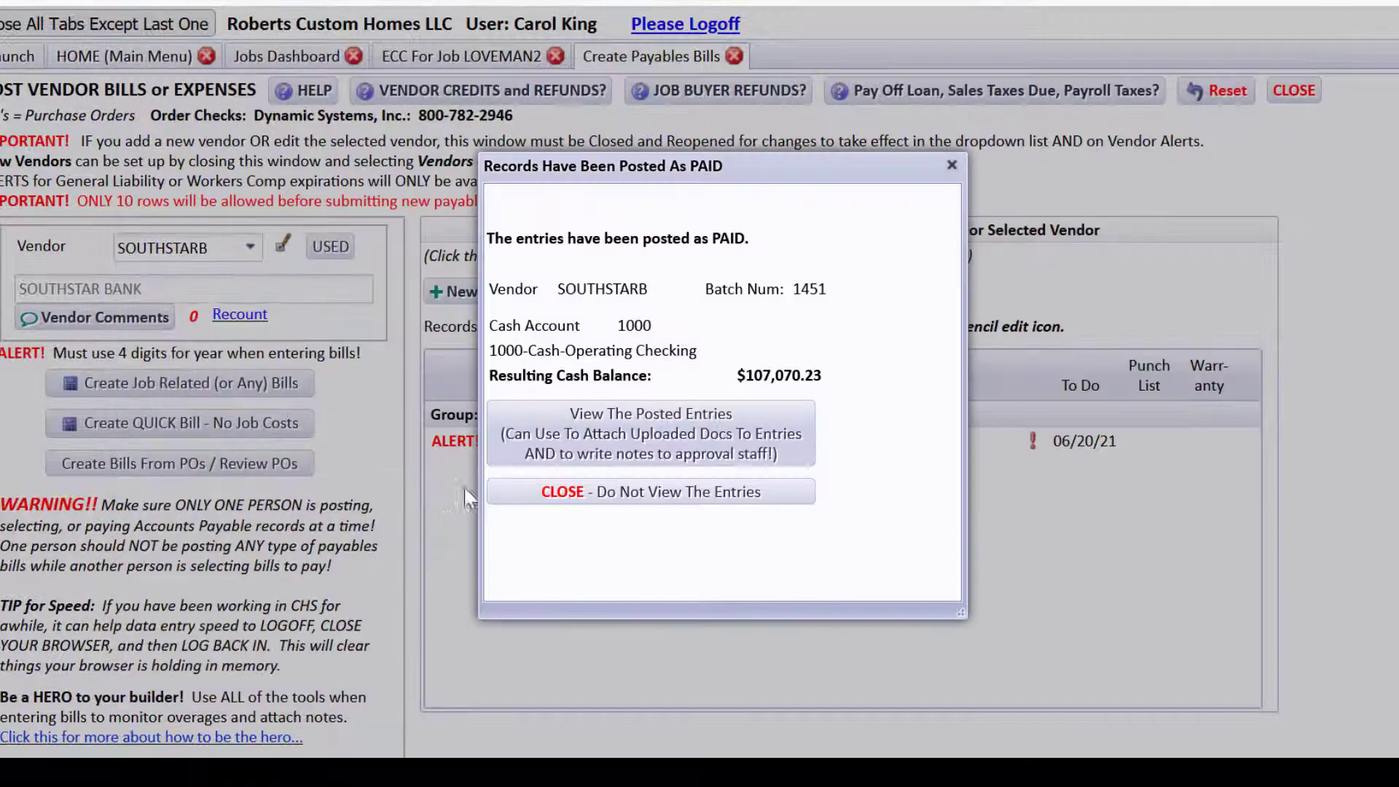
# Review the posted entries of the Southstar Bank payment batch and close the posting windows
pyautogui.click(558, 441)
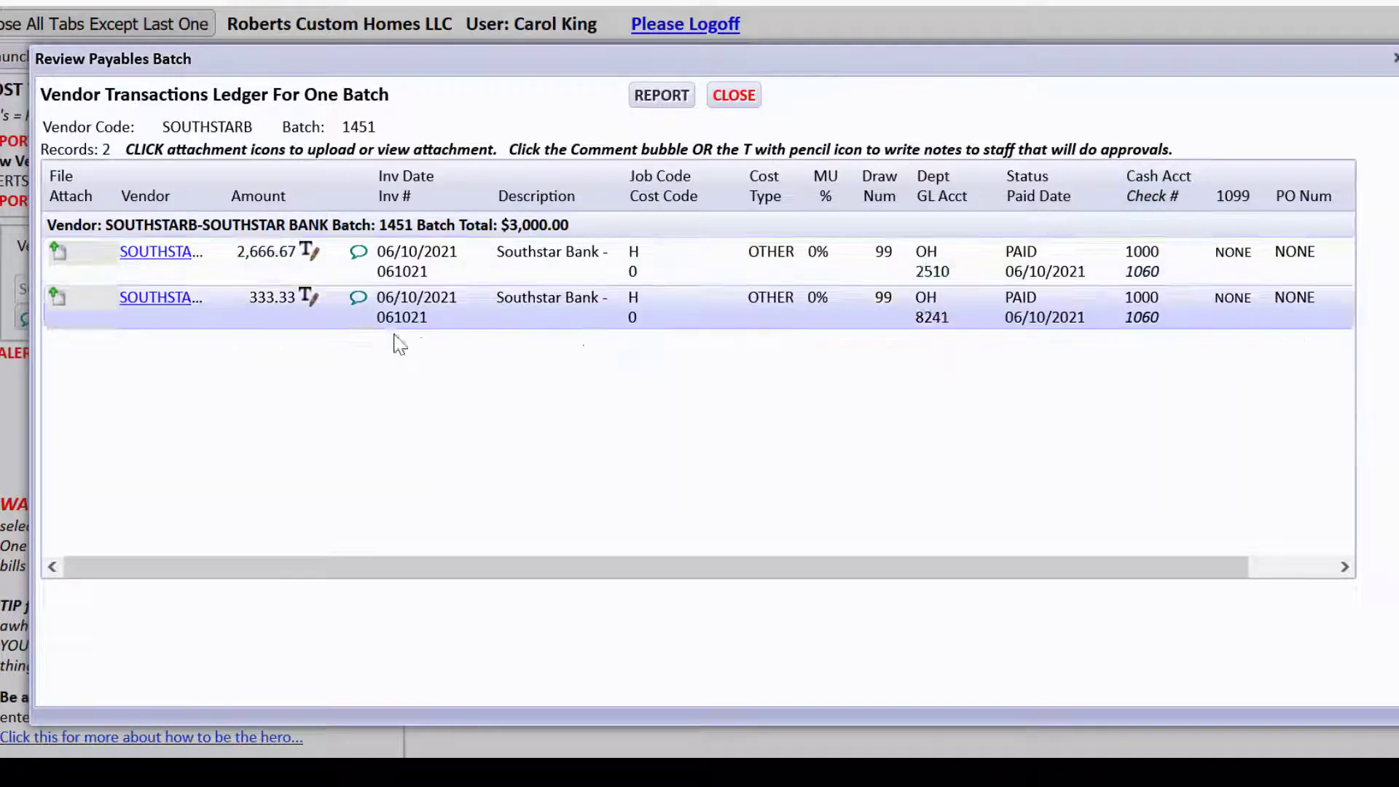
pyautogui.click(734, 95)
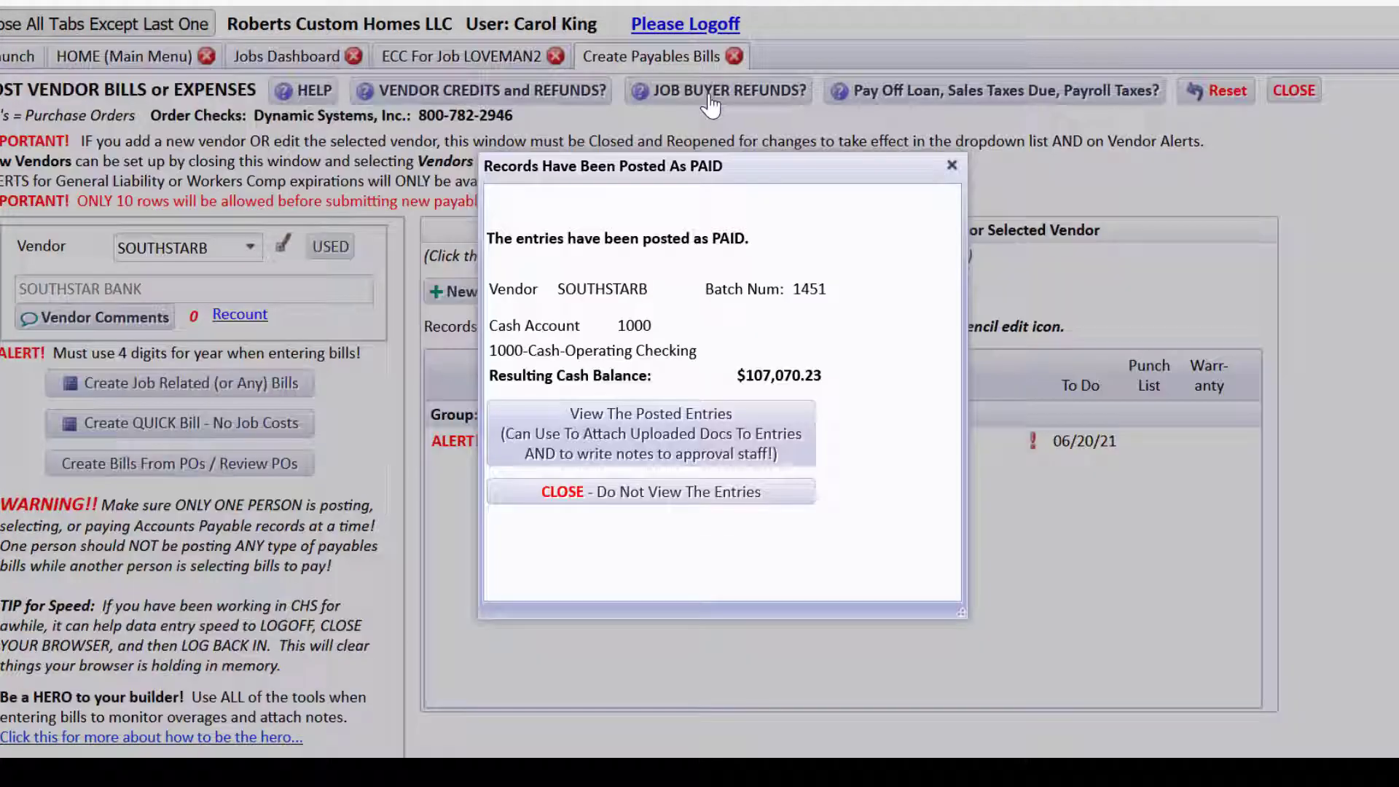
pyautogui.click(789, 500)
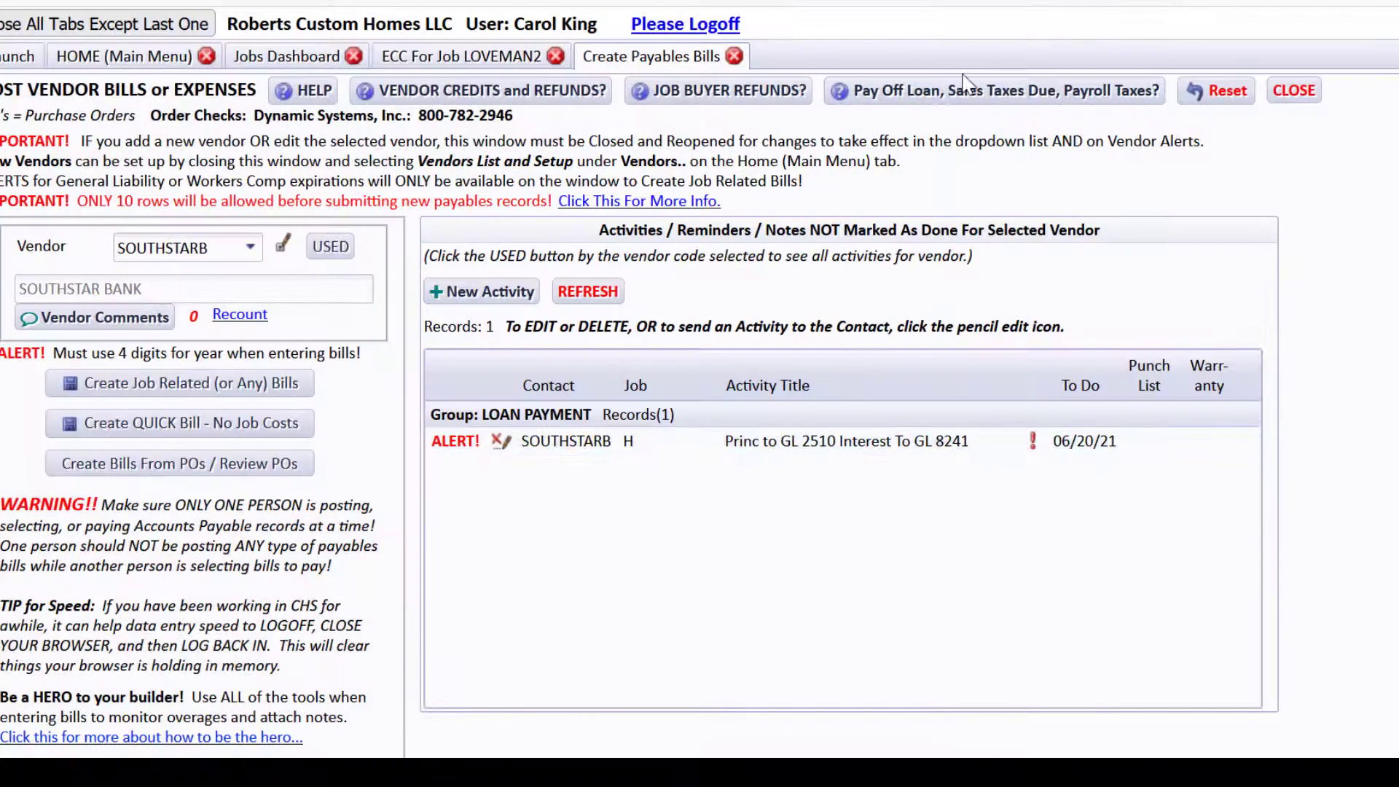
# View the liability balance report for GL account 2510 as of 06/21/2021, and close the report windows
pyautogui.click(956, 91)
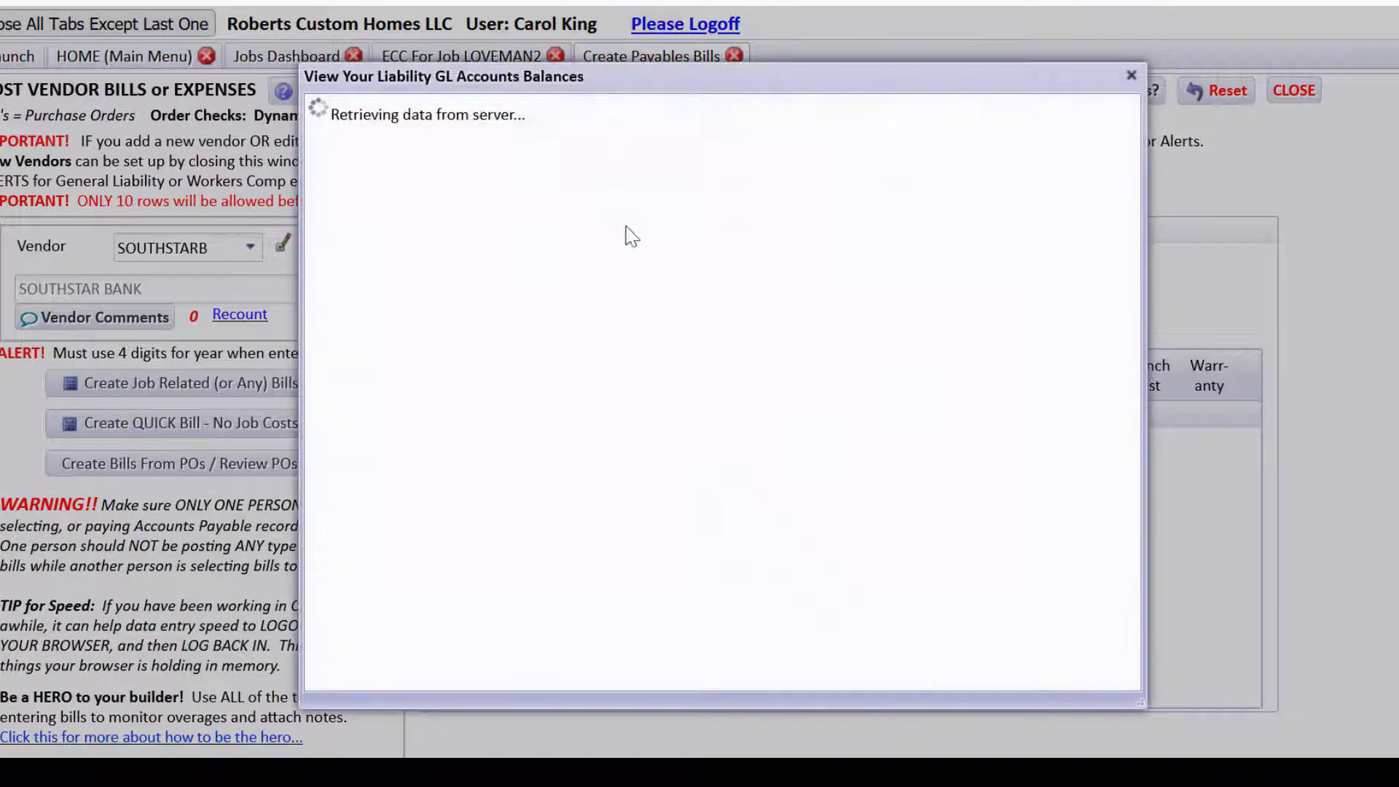
pyautogui.click(559, 212)
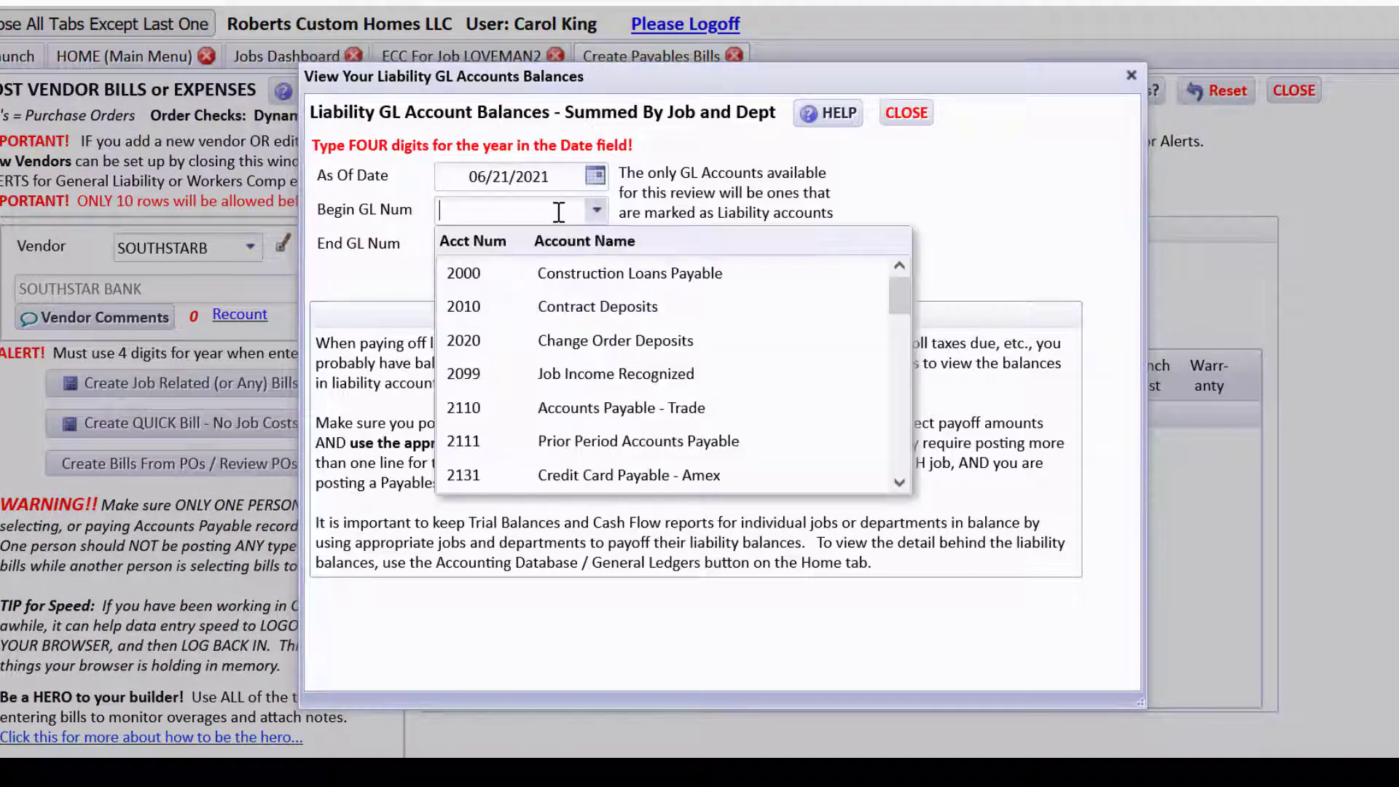
pyautogui.write('2')
pyautogui.moveTo(897, 293); pyautogui.dragTo(903, 358)
pyautogui.click(490, 281)
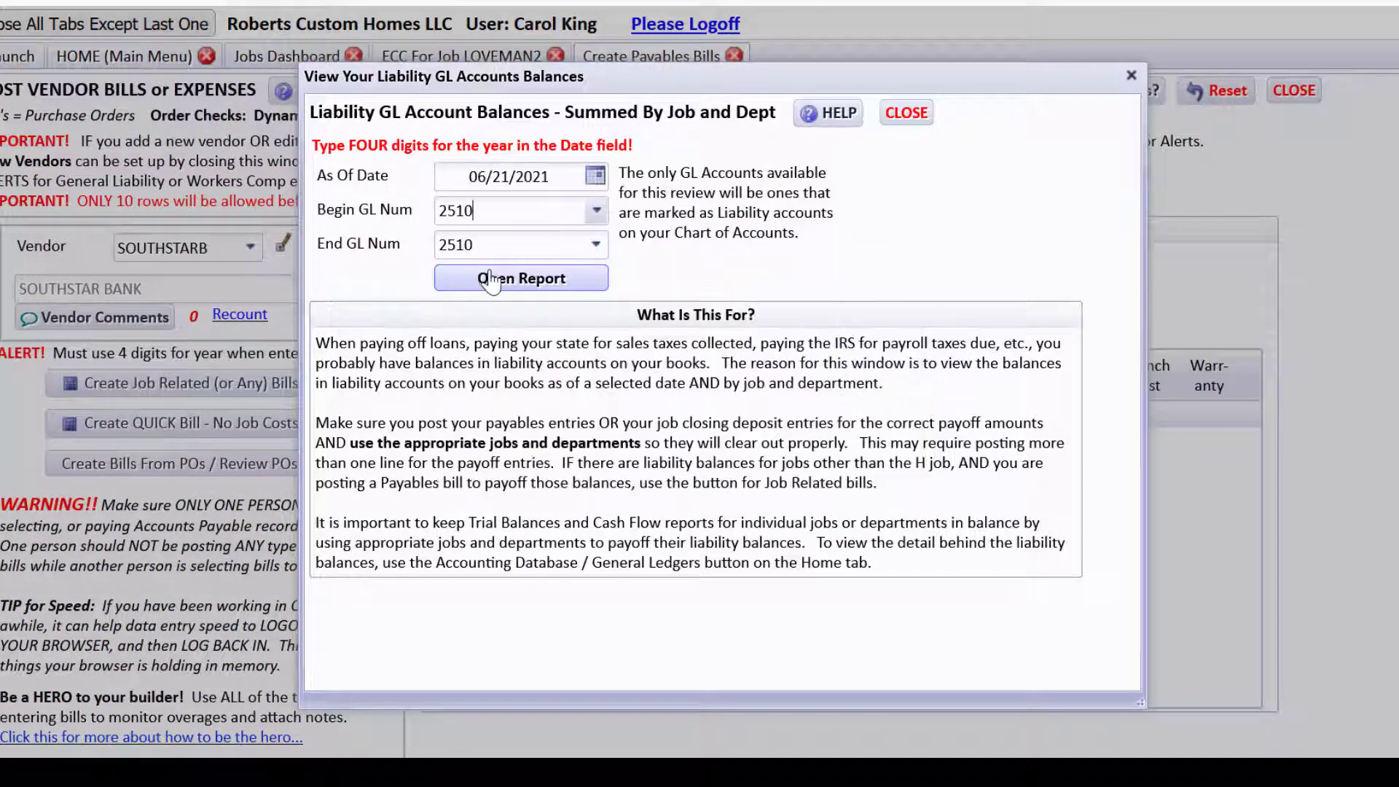
pyautogui.click(492, 281)
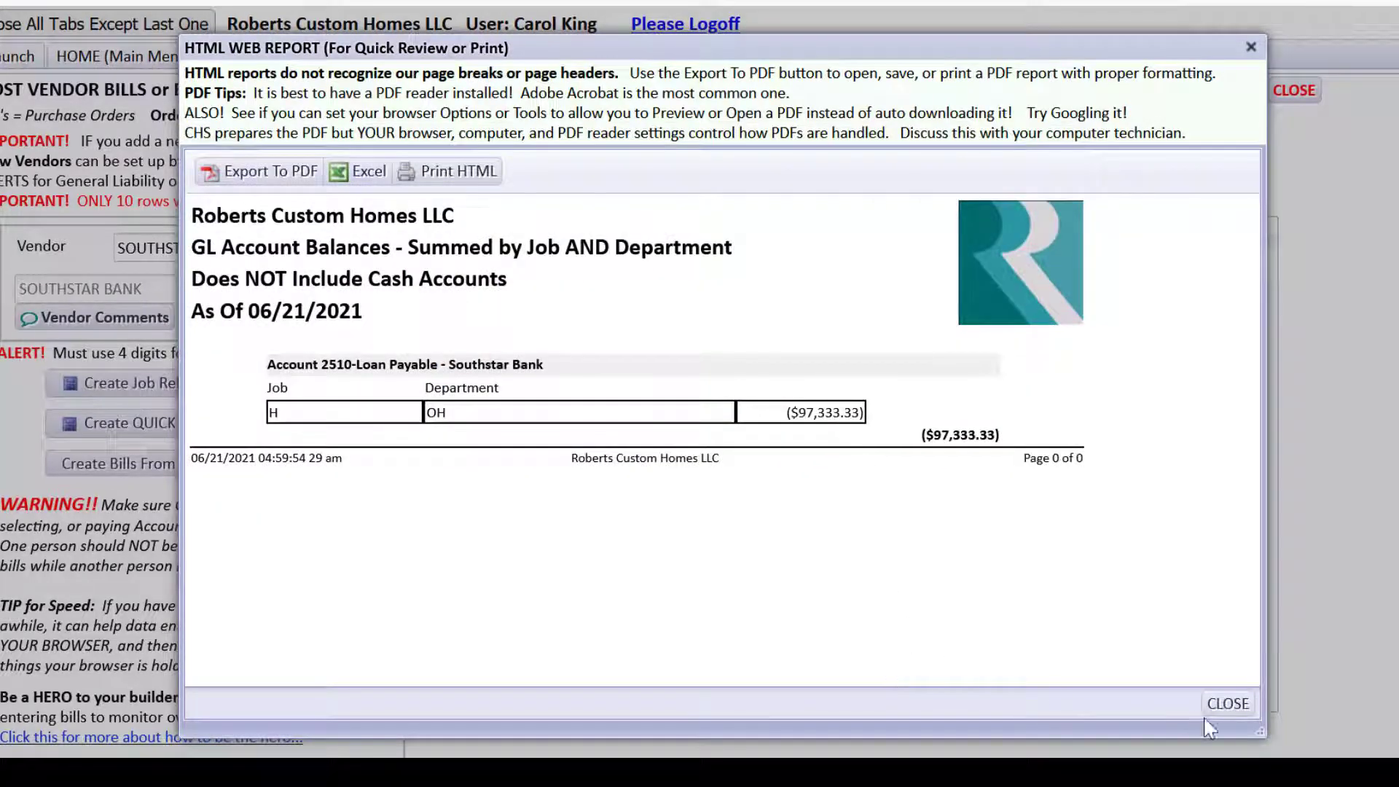
pyautogui.click(1239, 704)
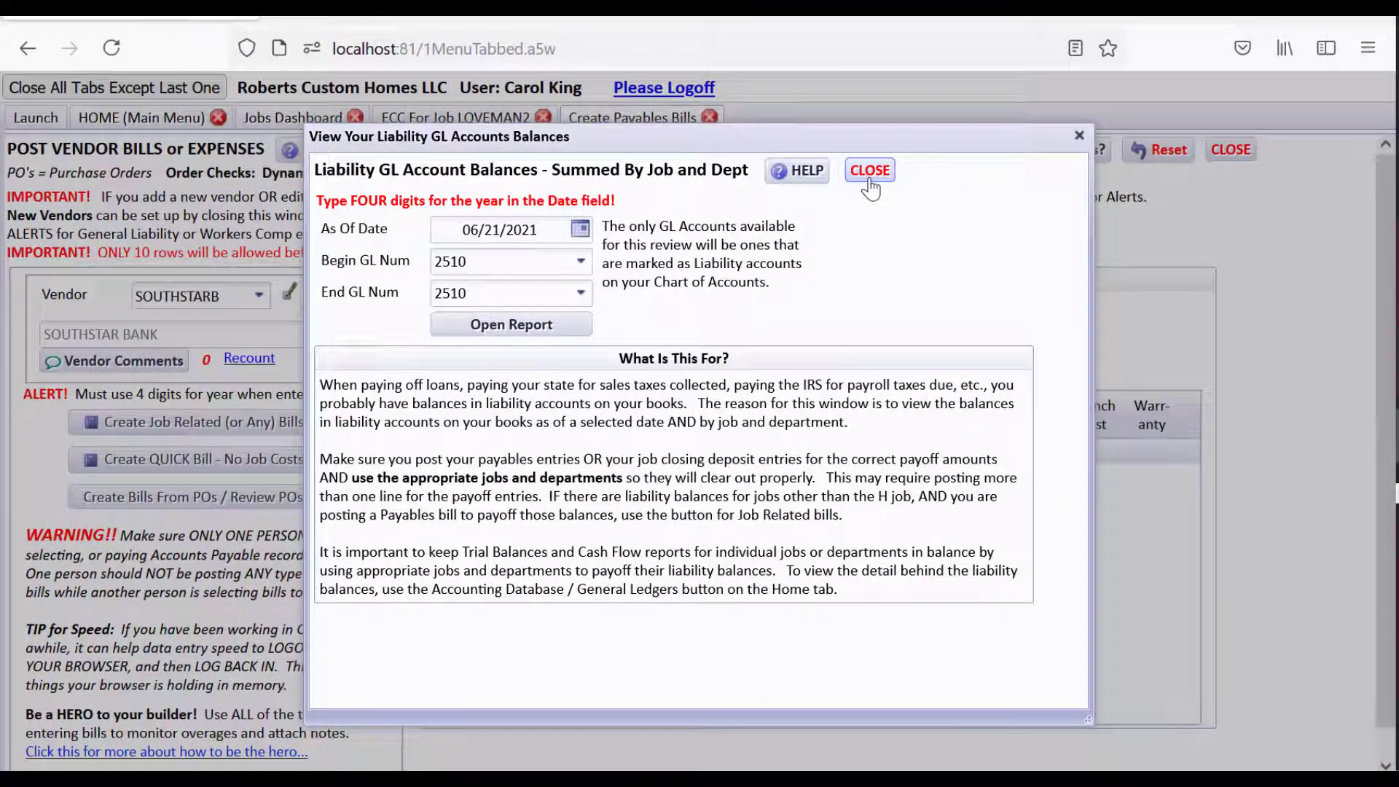
pyautogui.click(906, 112)
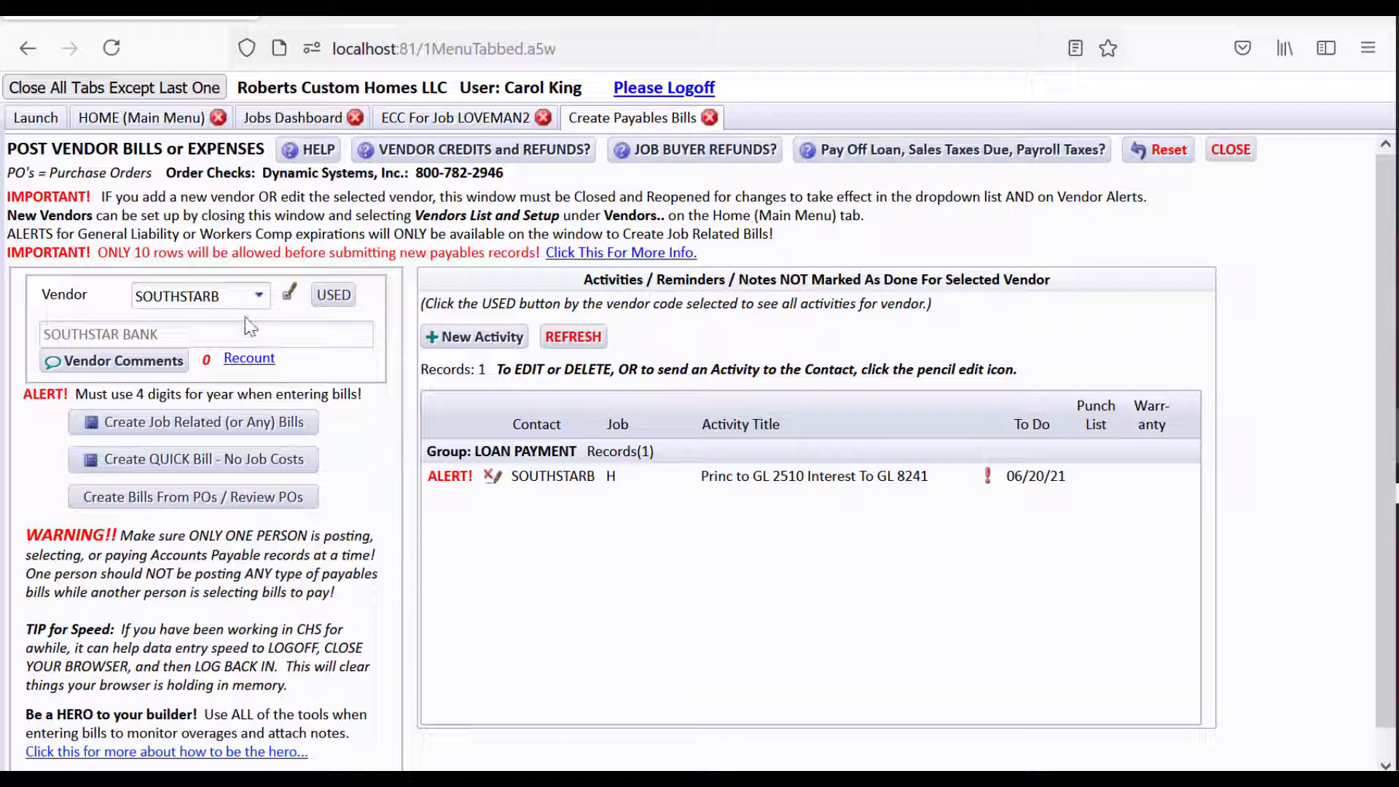
# Change the vendor to GAS and review the default GL account in its vendor setup
pyautogui.click(237, 296)
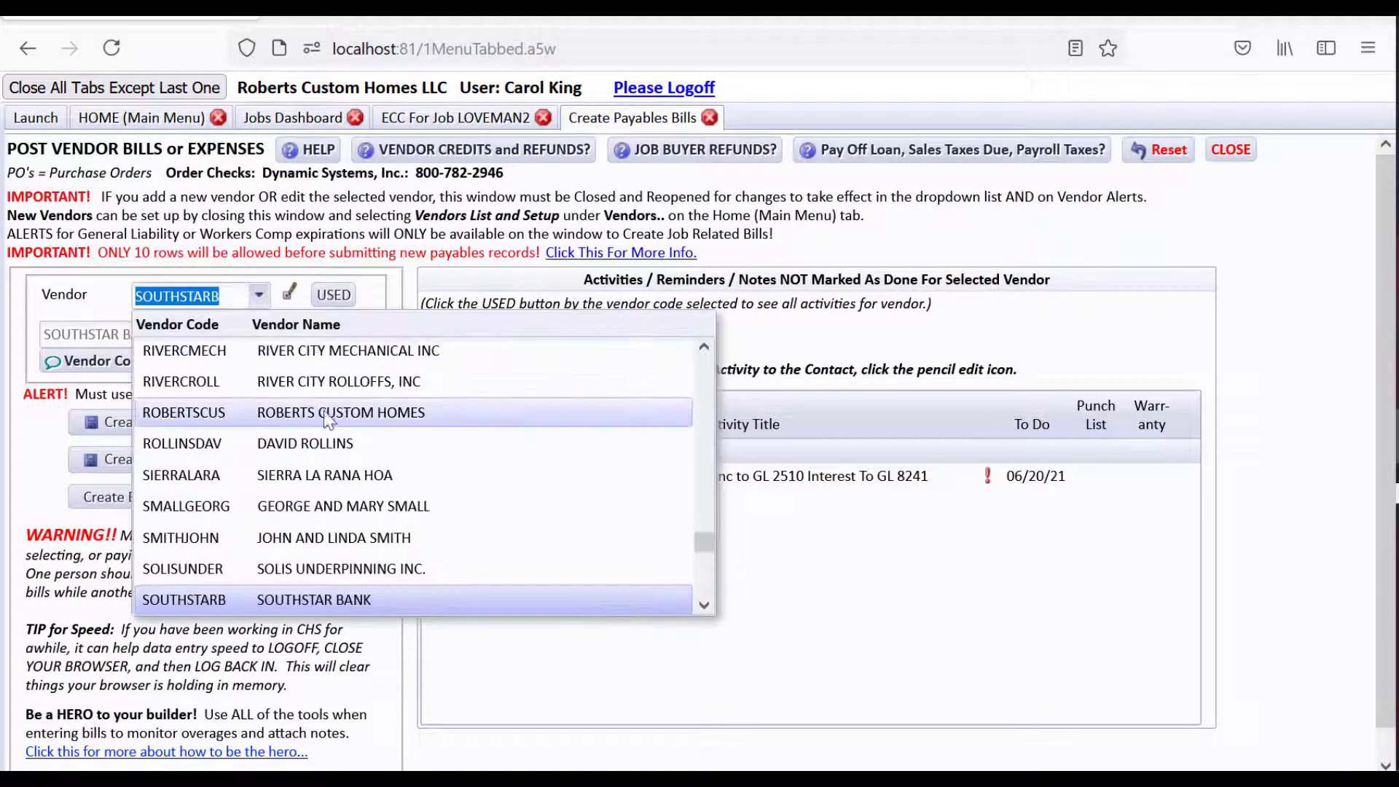
pyautogui.write('gas')
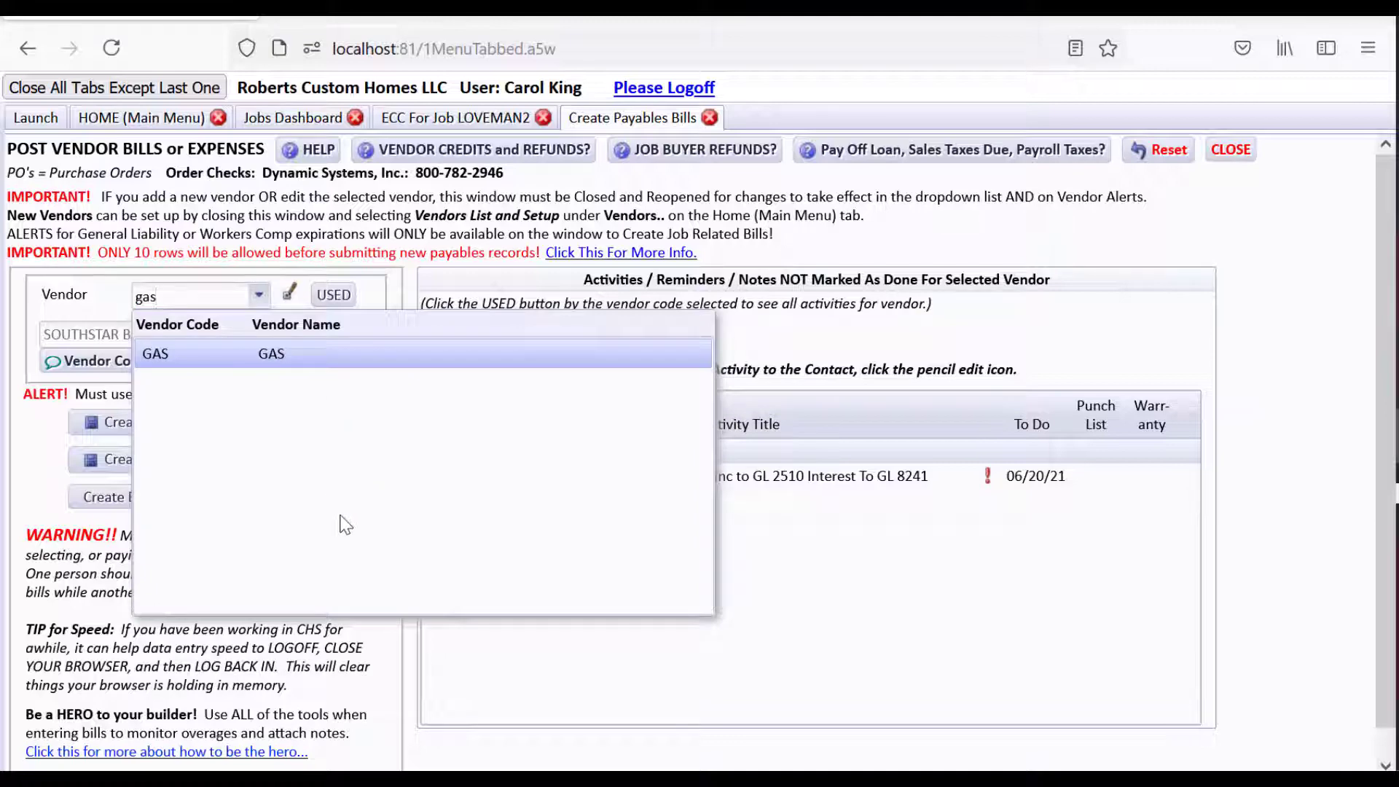
pyautogui.click(344, 353)
pyautogui.click(289, 293)
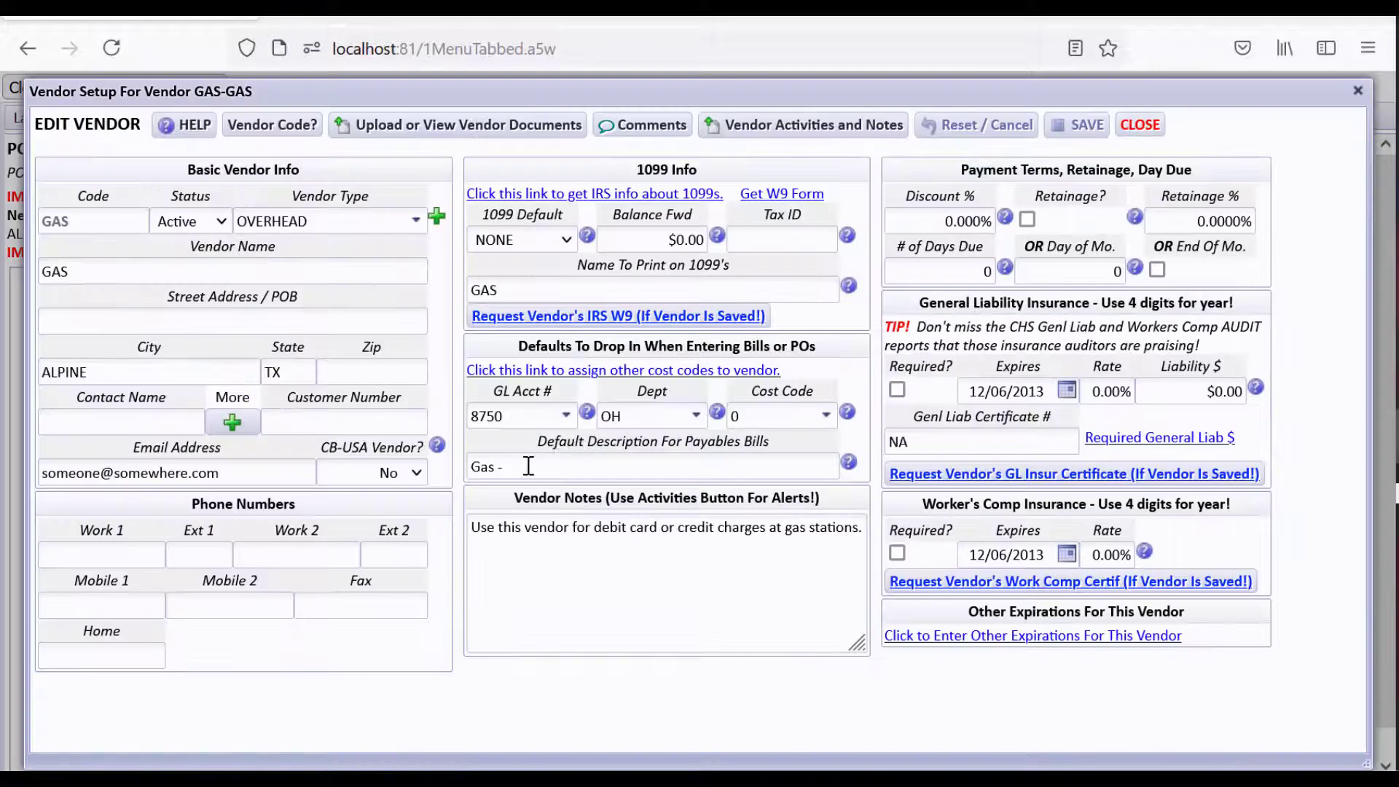
pyautogui.click(565, 416)
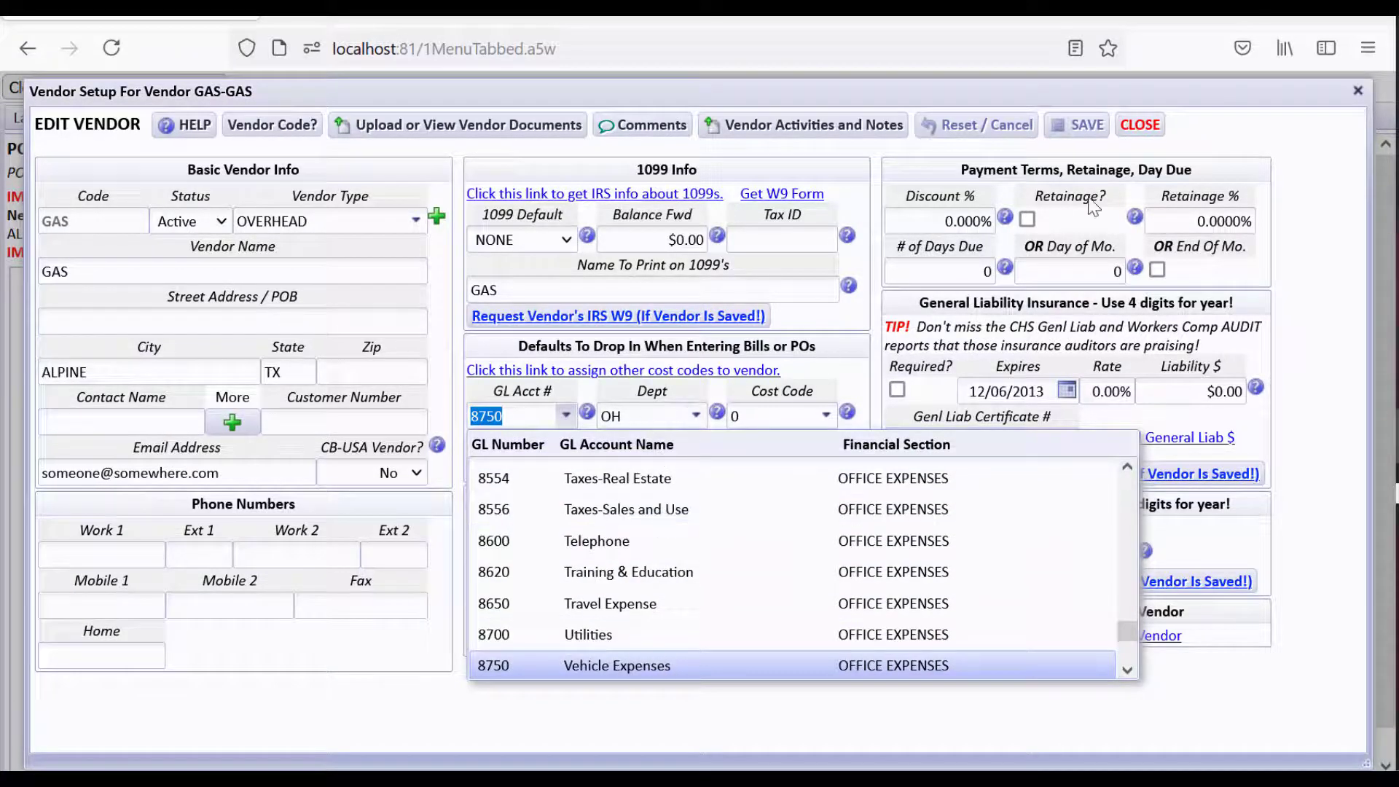
pyautogui.click(1140, 125)
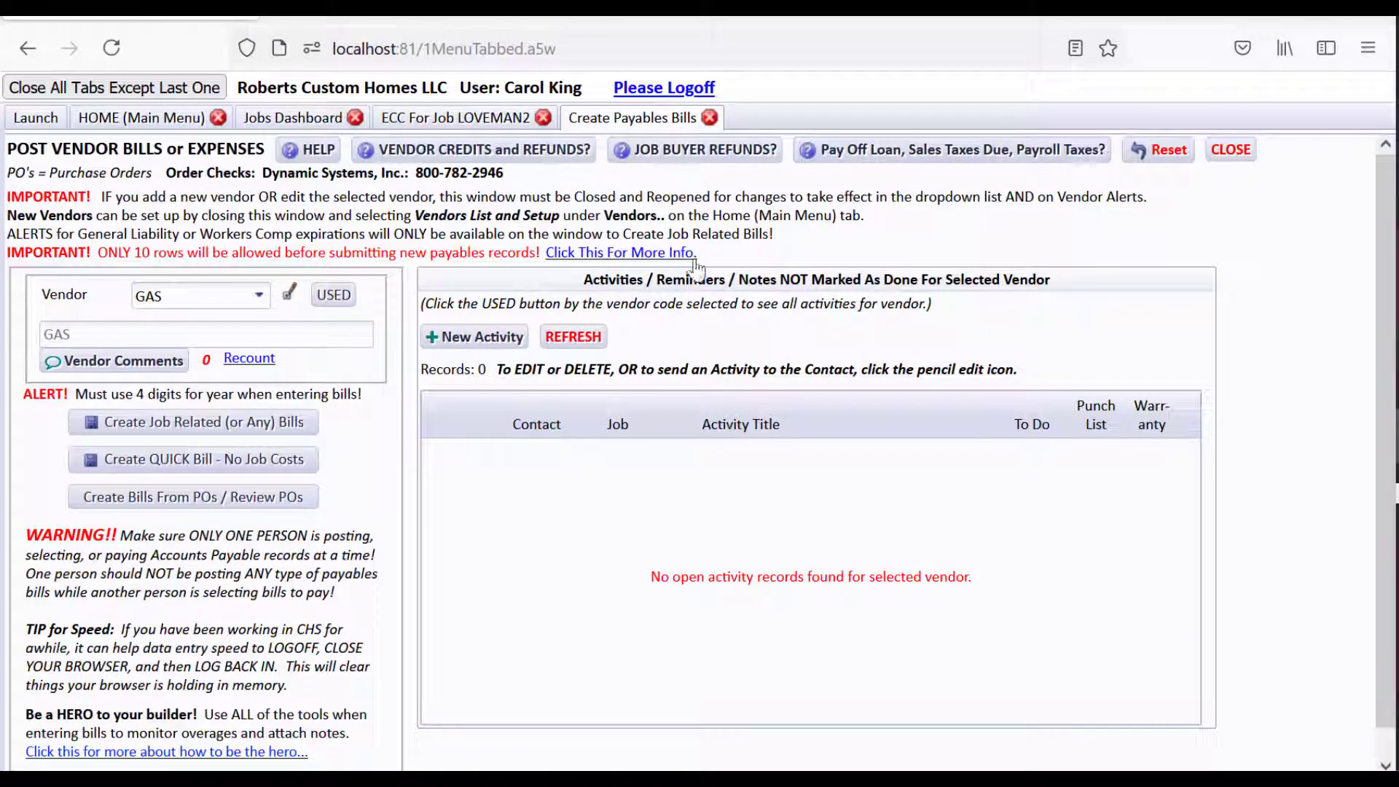
# Look up the restaurant vendors by searching the vendor list for "res"
pyautogui.click(178, 295)
pyautogui.write('res')
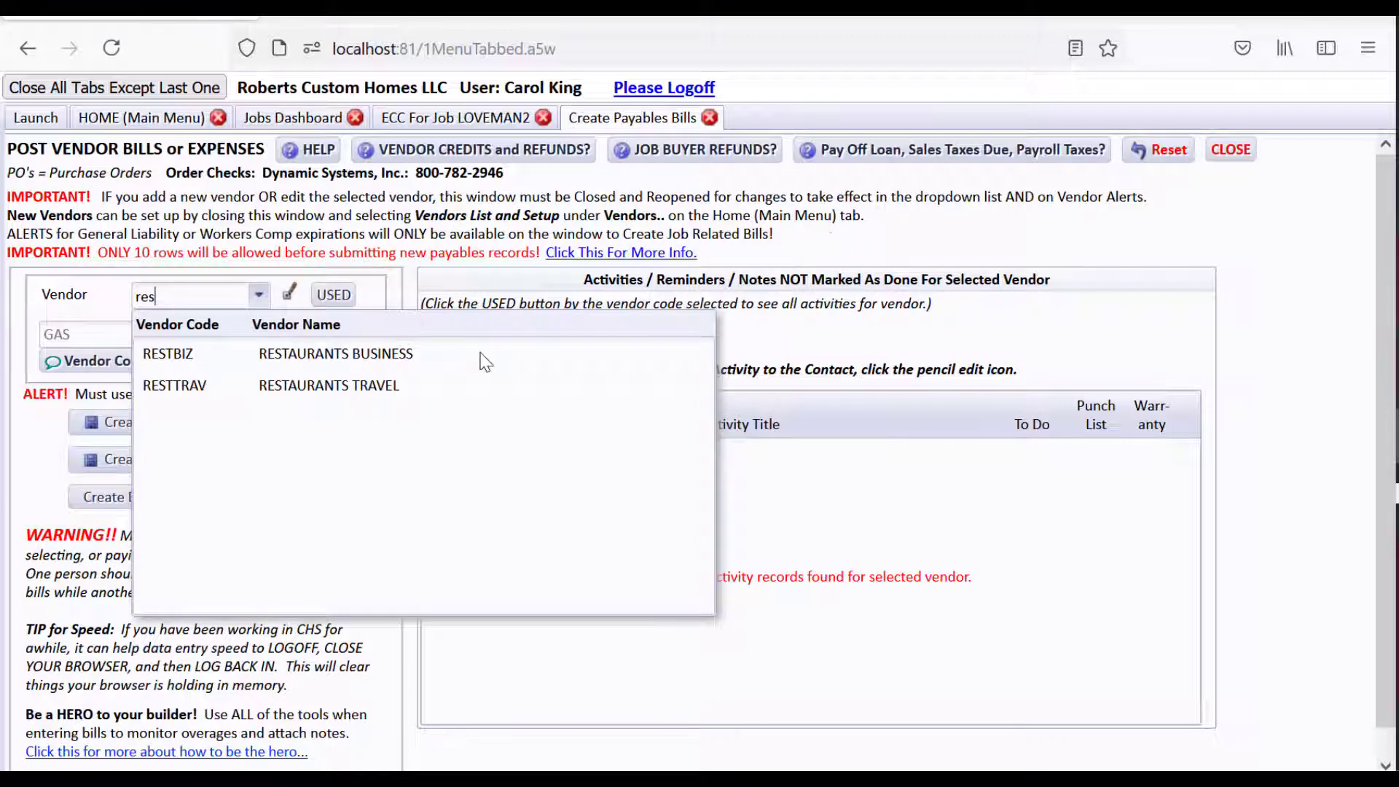
pyautogui.click(922, 237)
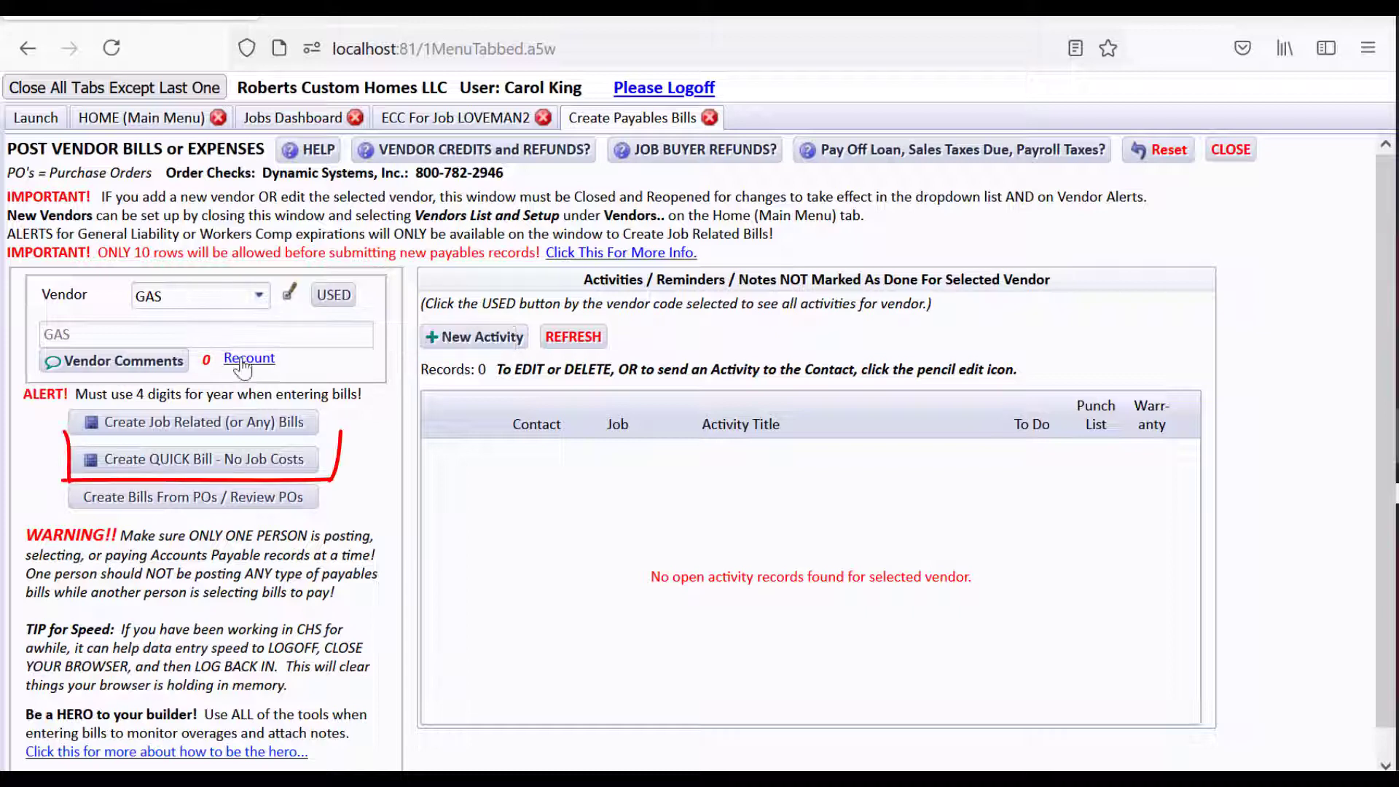
# Start a quick bill without job costs for vendor GAS and set its invoice date to 05/04/2021
pyautogui.click(289, 462)
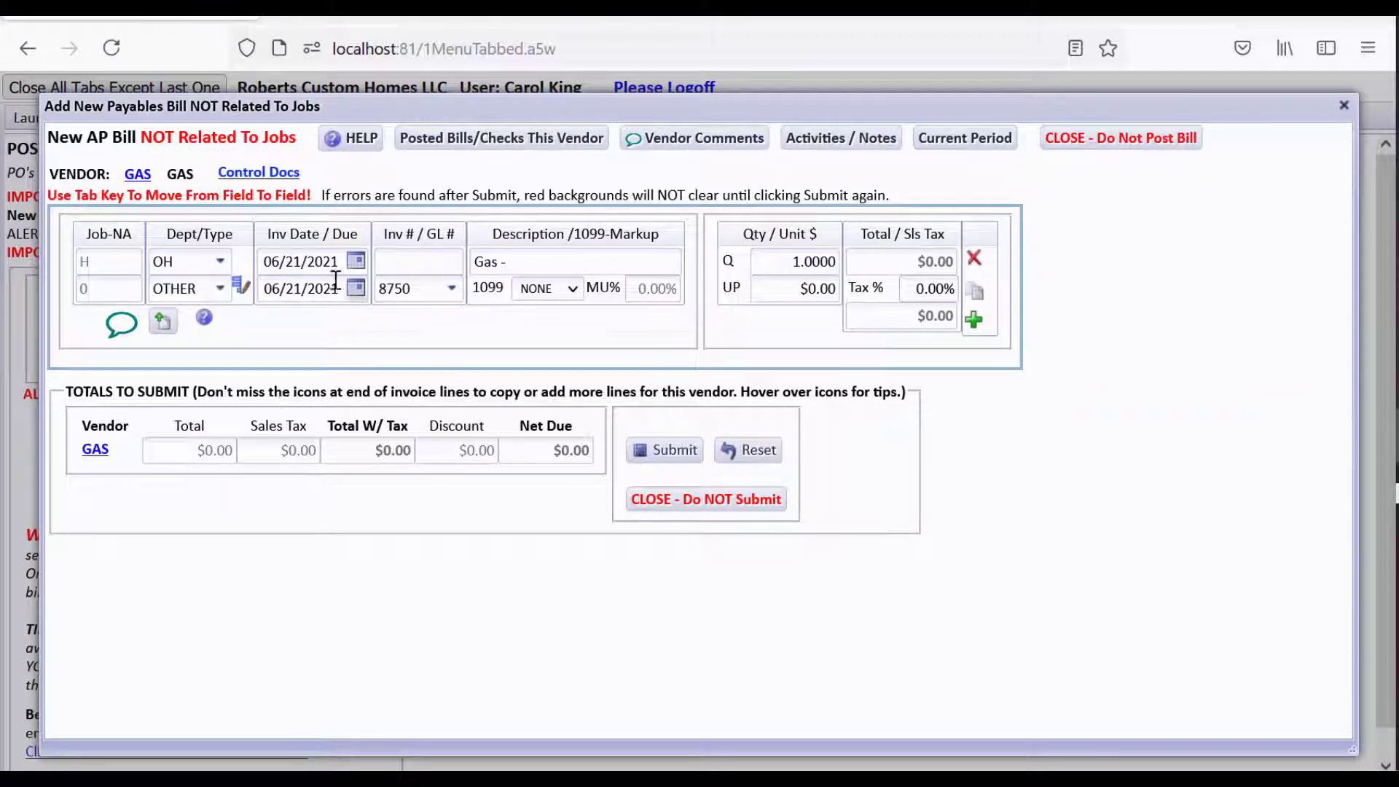
pyautogui.click(356, 263)
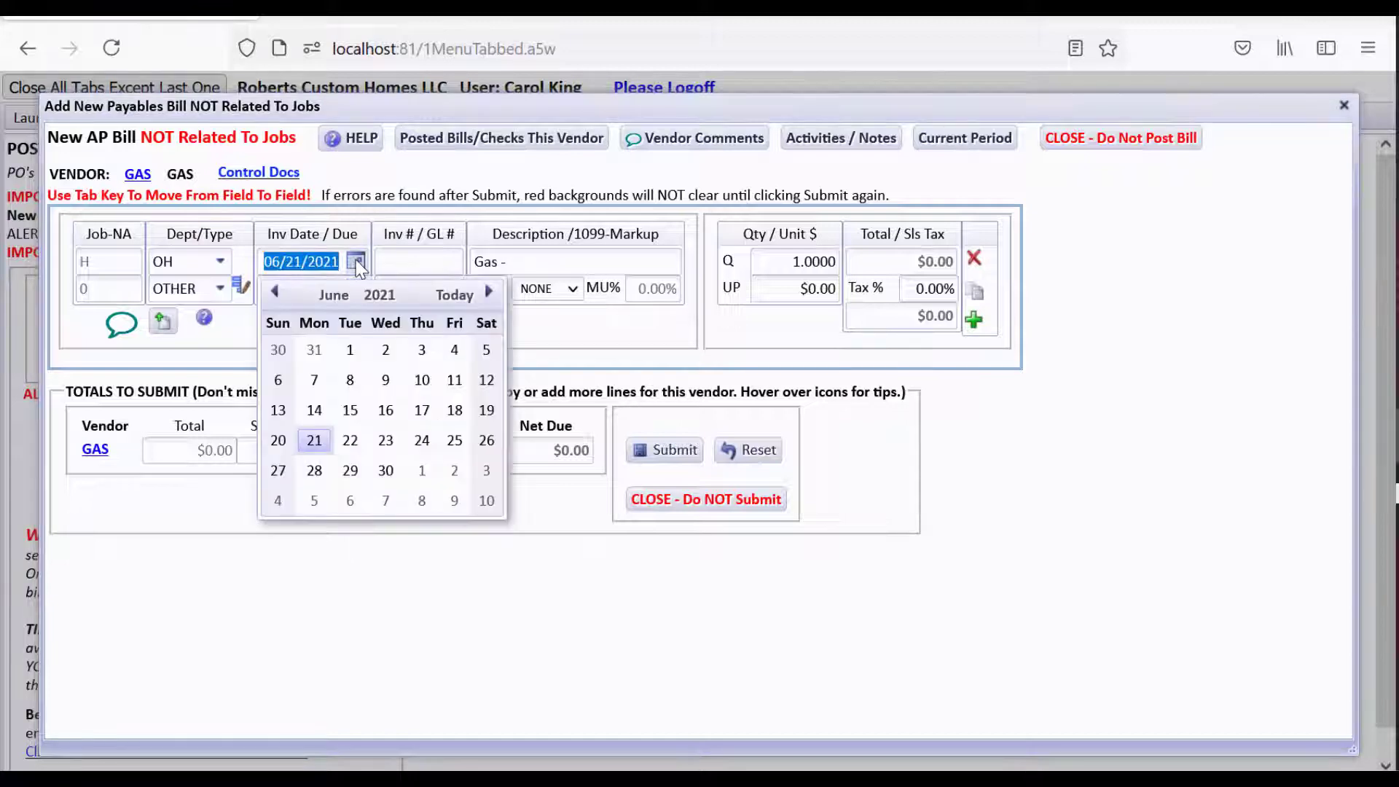
pyautogui.click(274, 292)
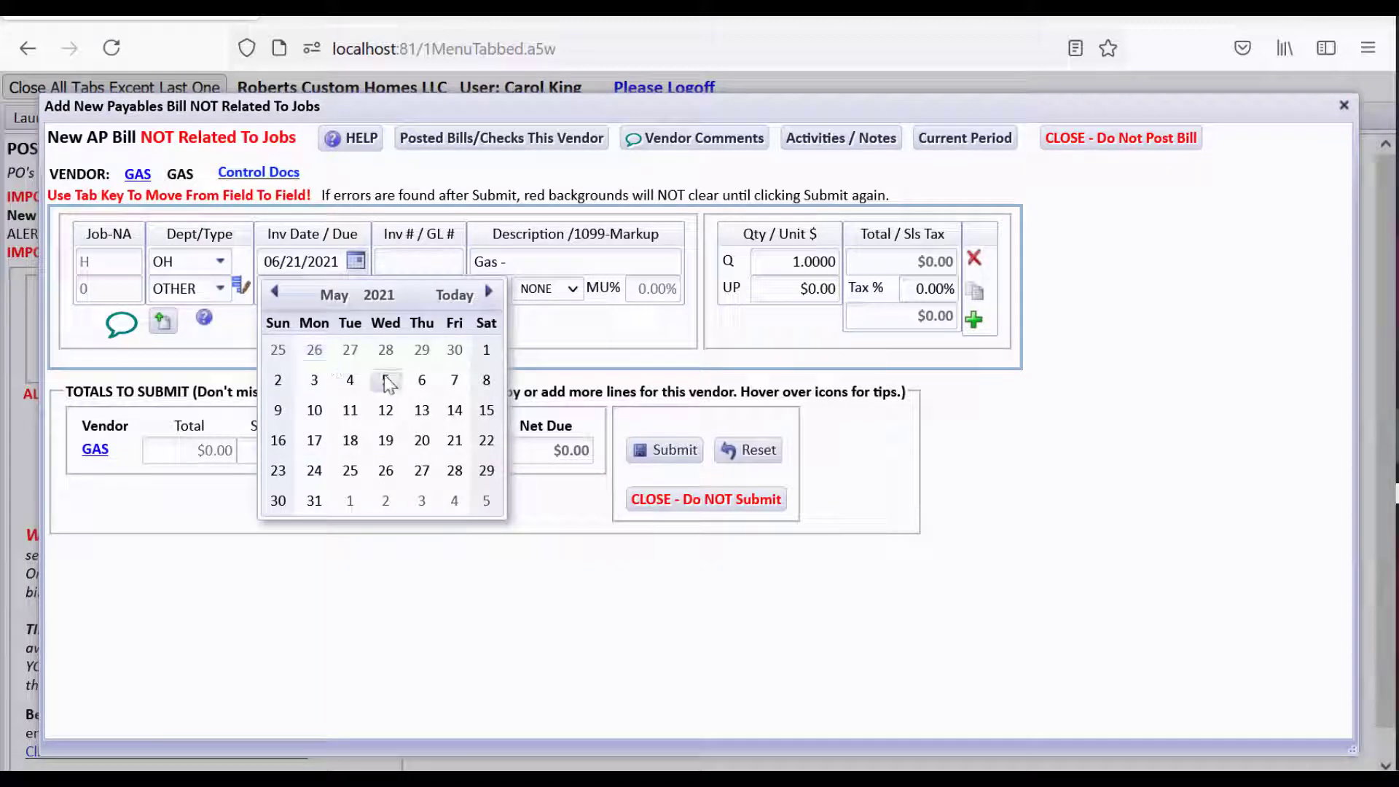
pyautogui.click(350, 380)
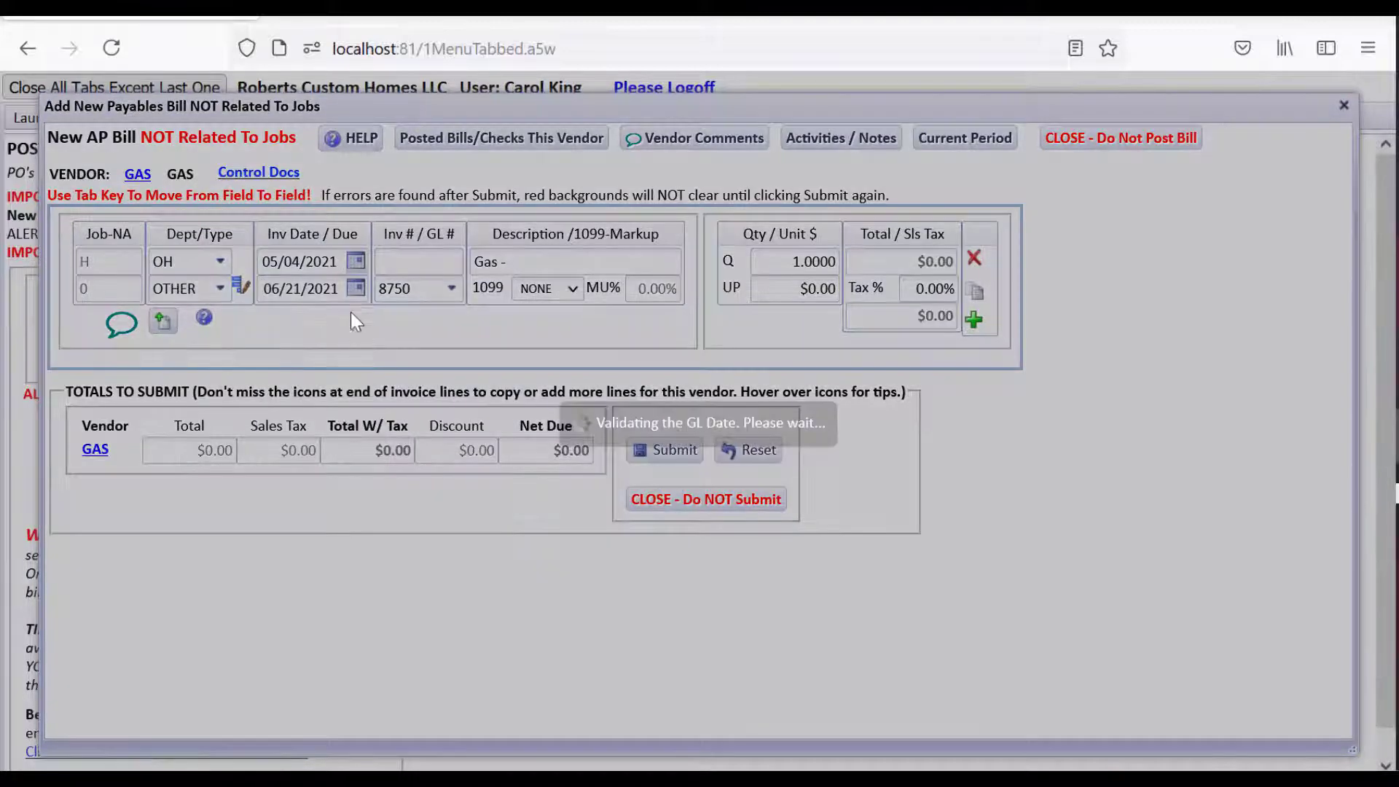
# Enter invoice number 060921, the description "Gas - Shell Austin" and a unit price of $34.92 on the gas bill line
pyautogui.click(394, 263)
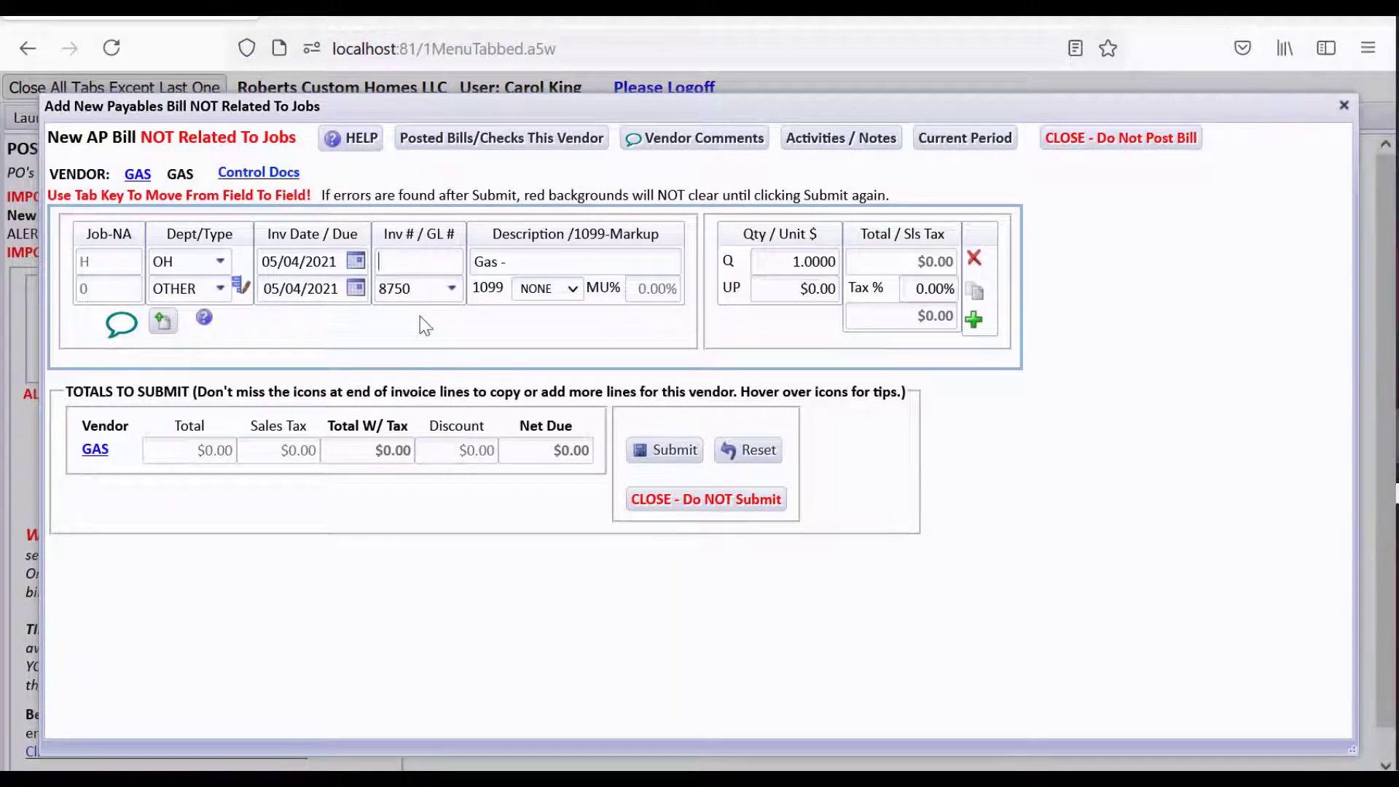
pyautogui.write('060921')
pyautogui.press('Tab')
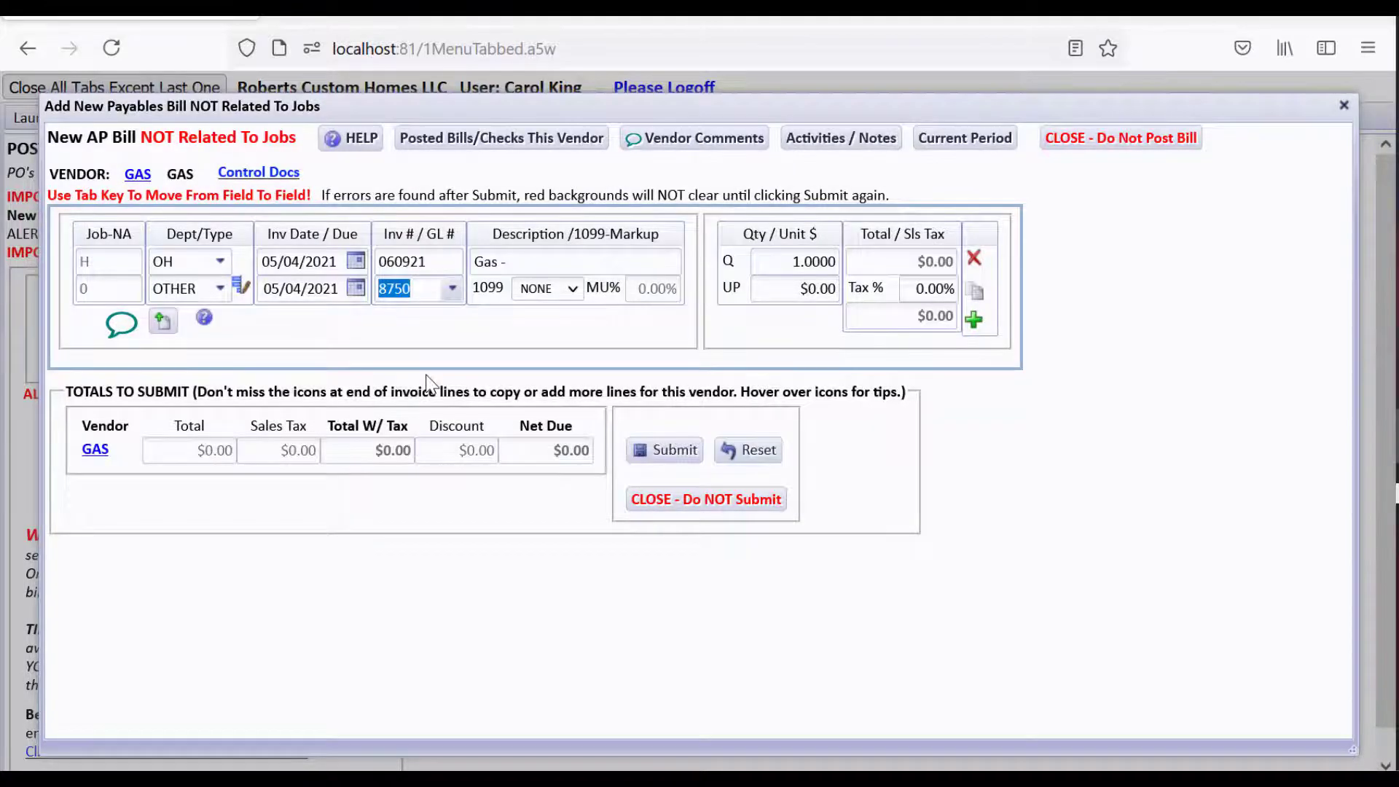
pyautogui.click(522, 263)
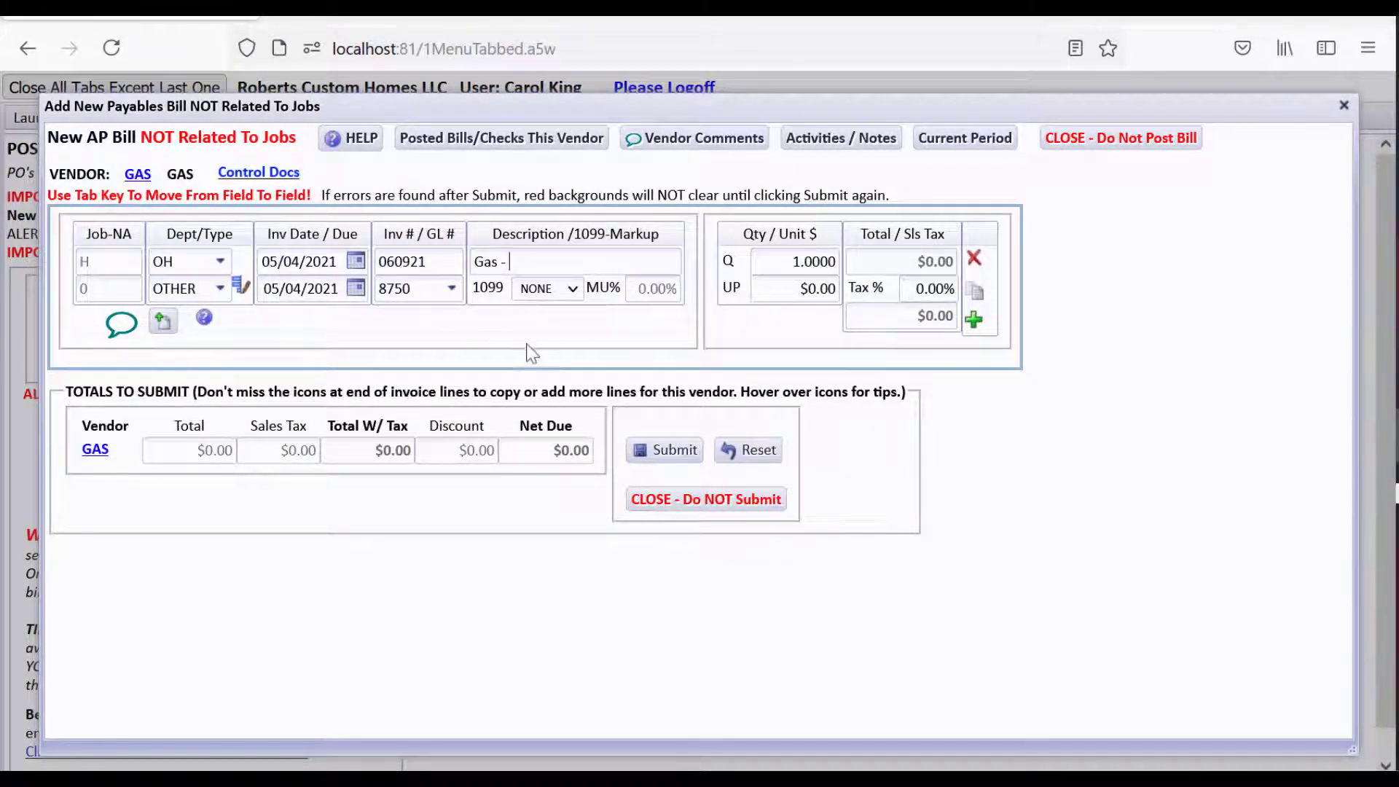
pyautogui.write('Shell Austi')
pyautogui.press('Tab')
pyautogui.press('Tab')
pyautogui.press('Tab')
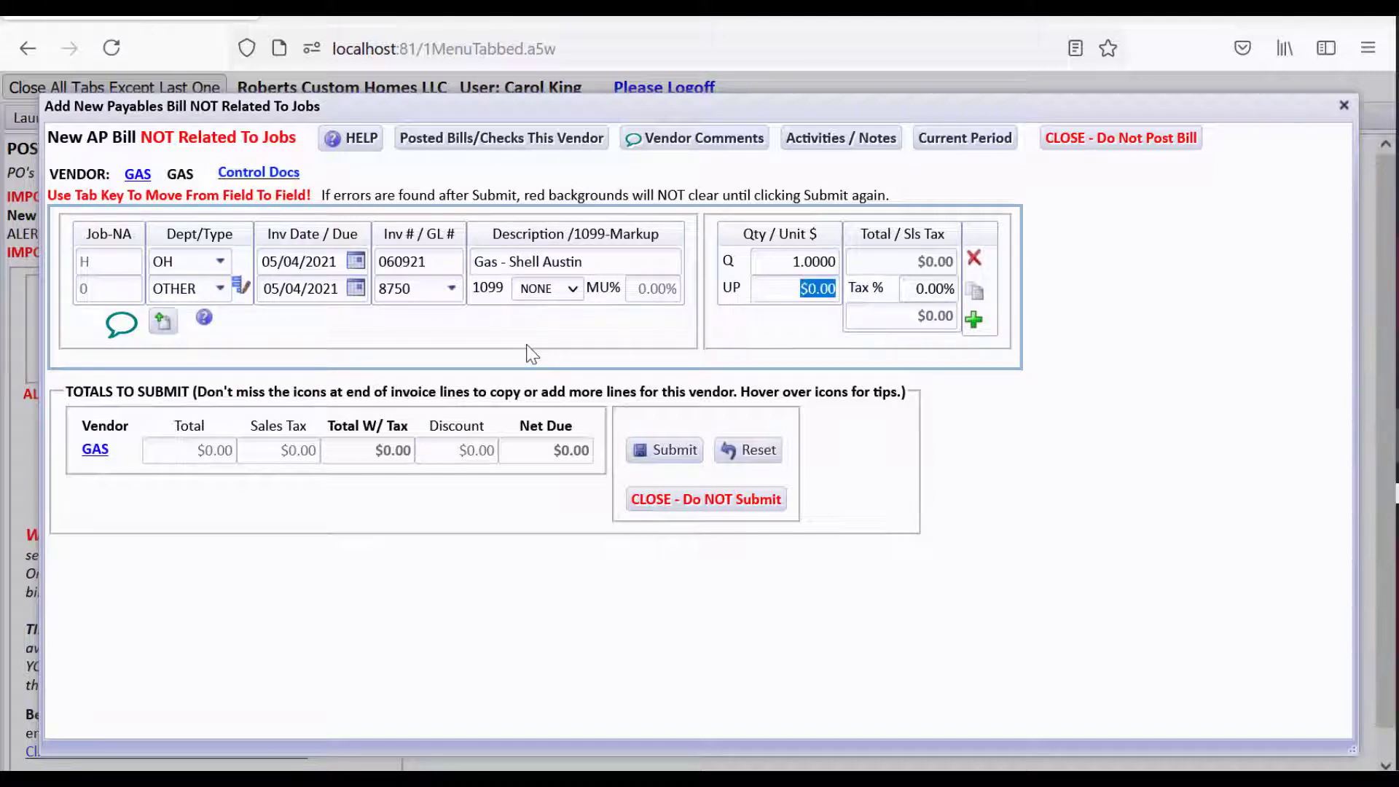
pyautogui.write('34.92')
pyautogui.press('Tab')
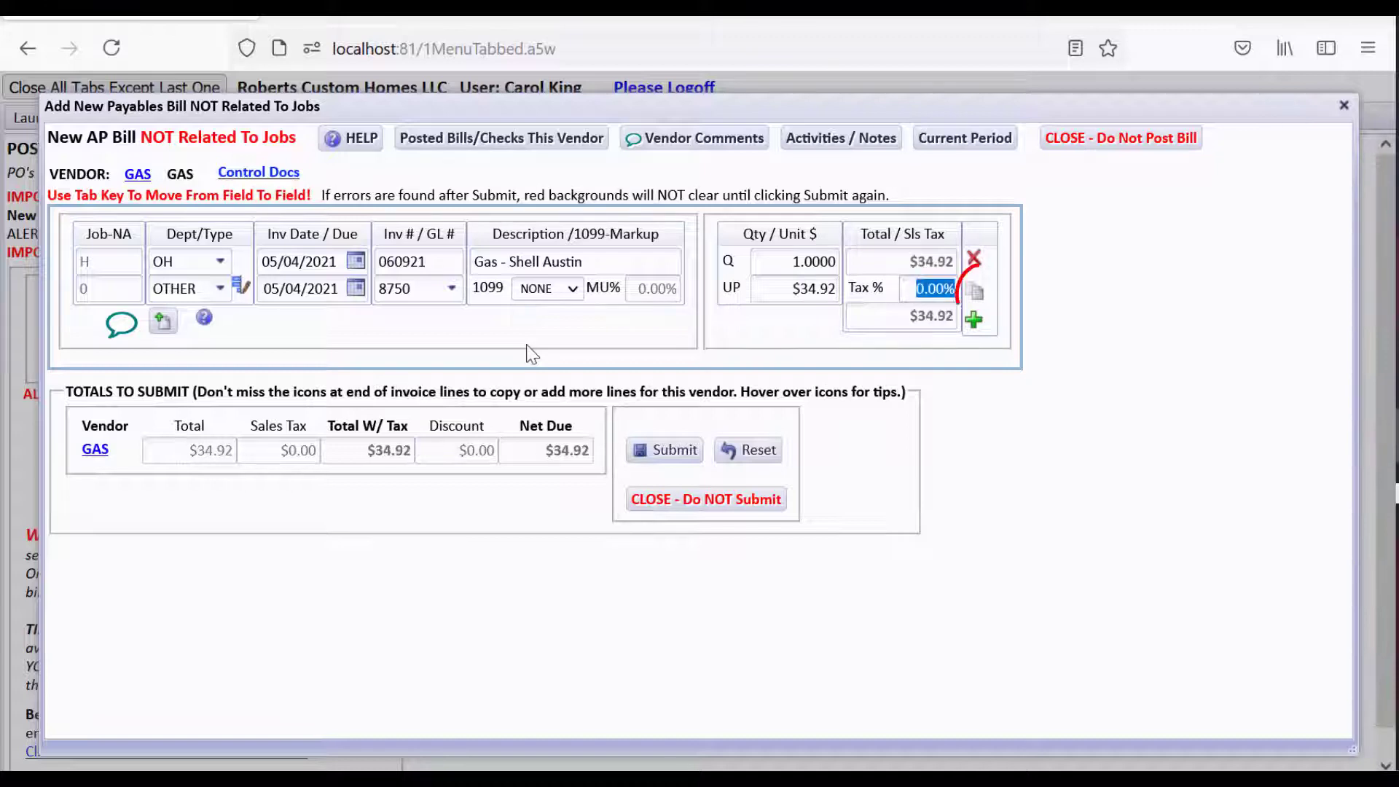
# Copy the Shell line into a second line dated 05/12/2021, described as "Gas - Exxon Austin" with a unit price of $49.32
pyautogui.click(978, 293)
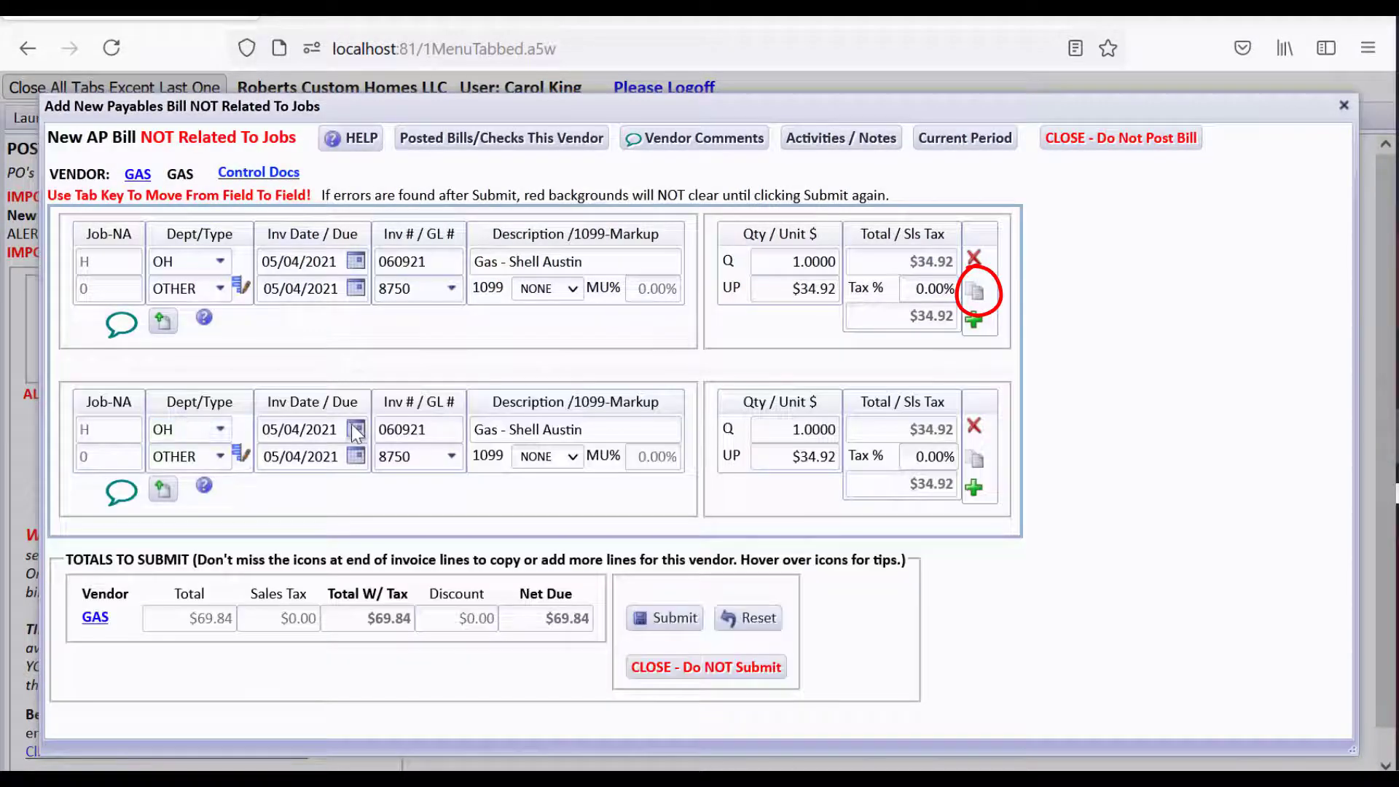
pyautogui.click(357, 430)
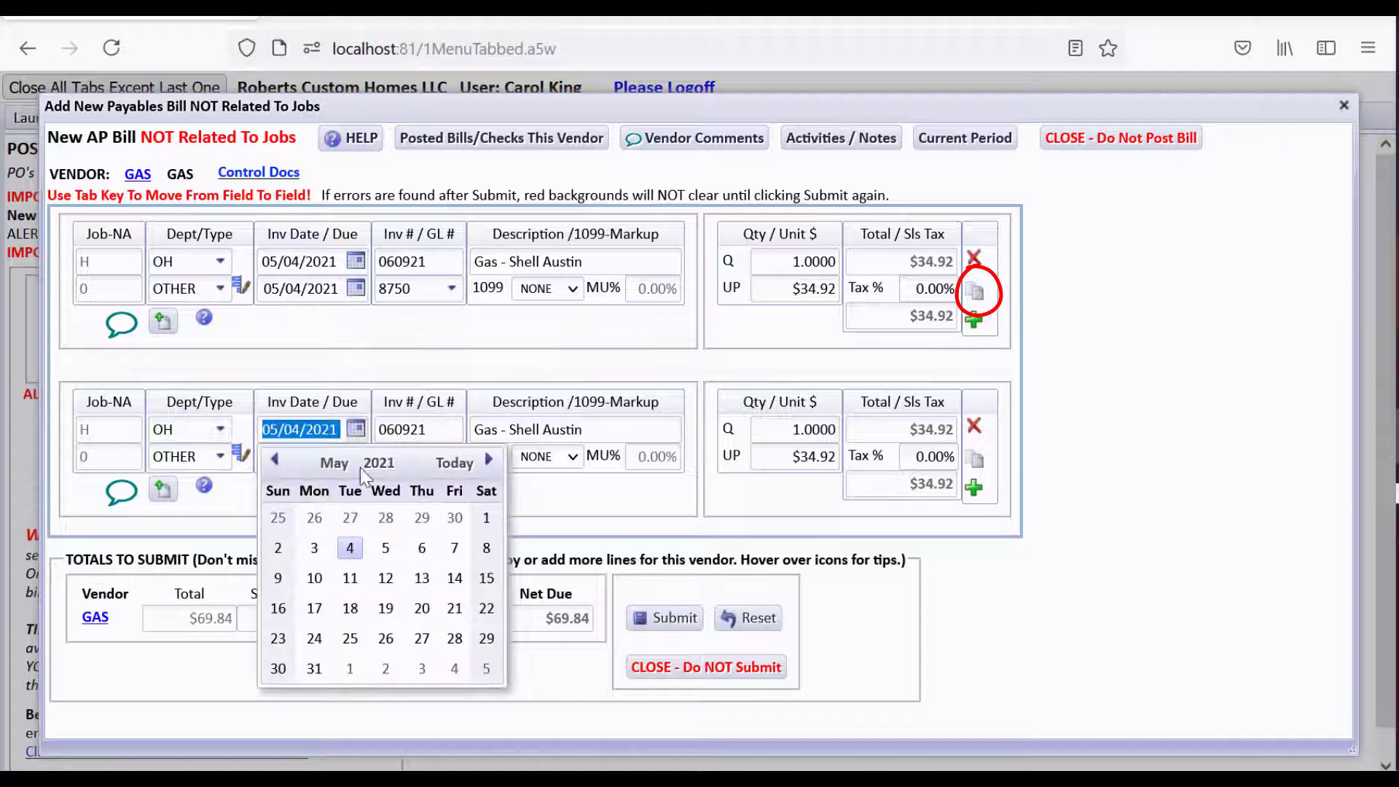
pyautogui.click(385, 570)
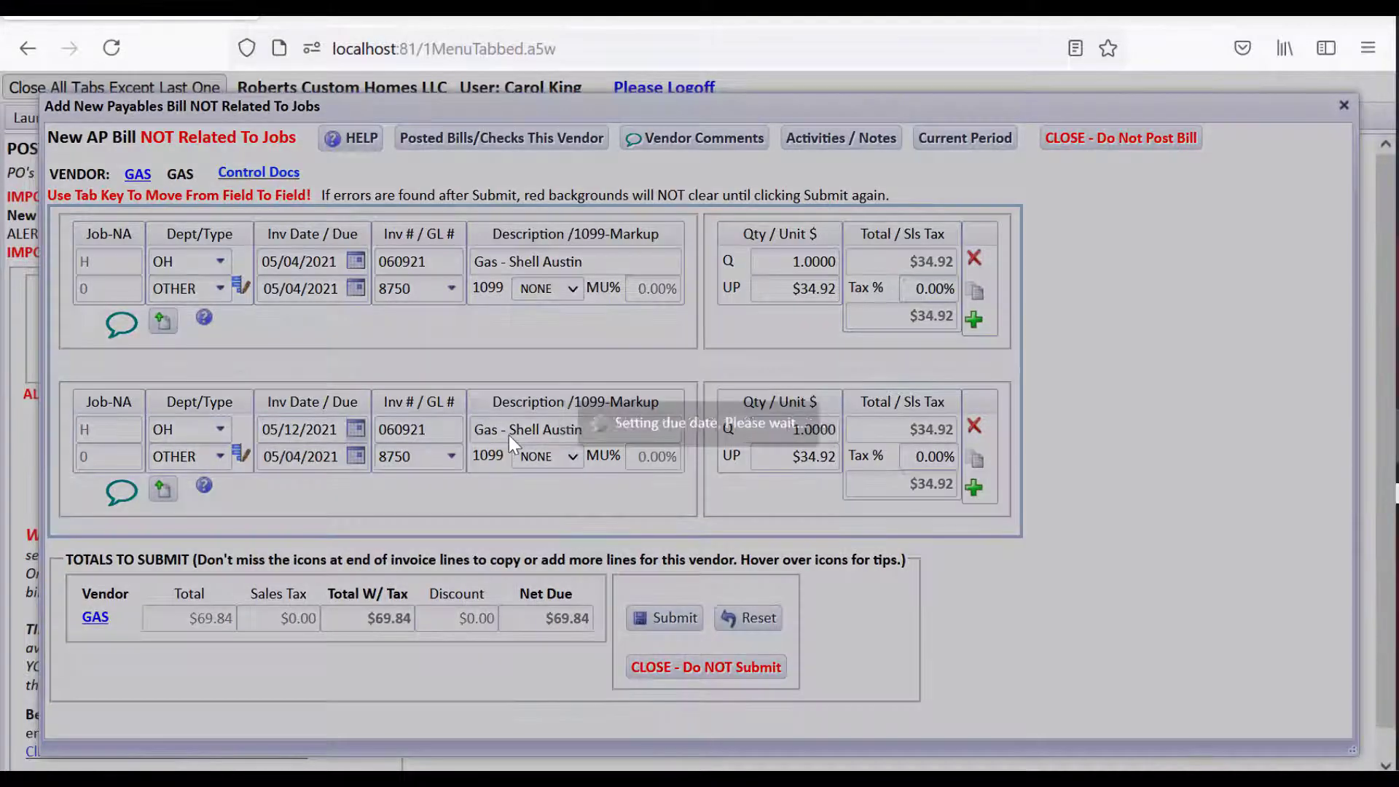
pyautogui.moveTo(509, 435); pyautogui.dragTo(613, 434)
pyautogui.write('Exx')
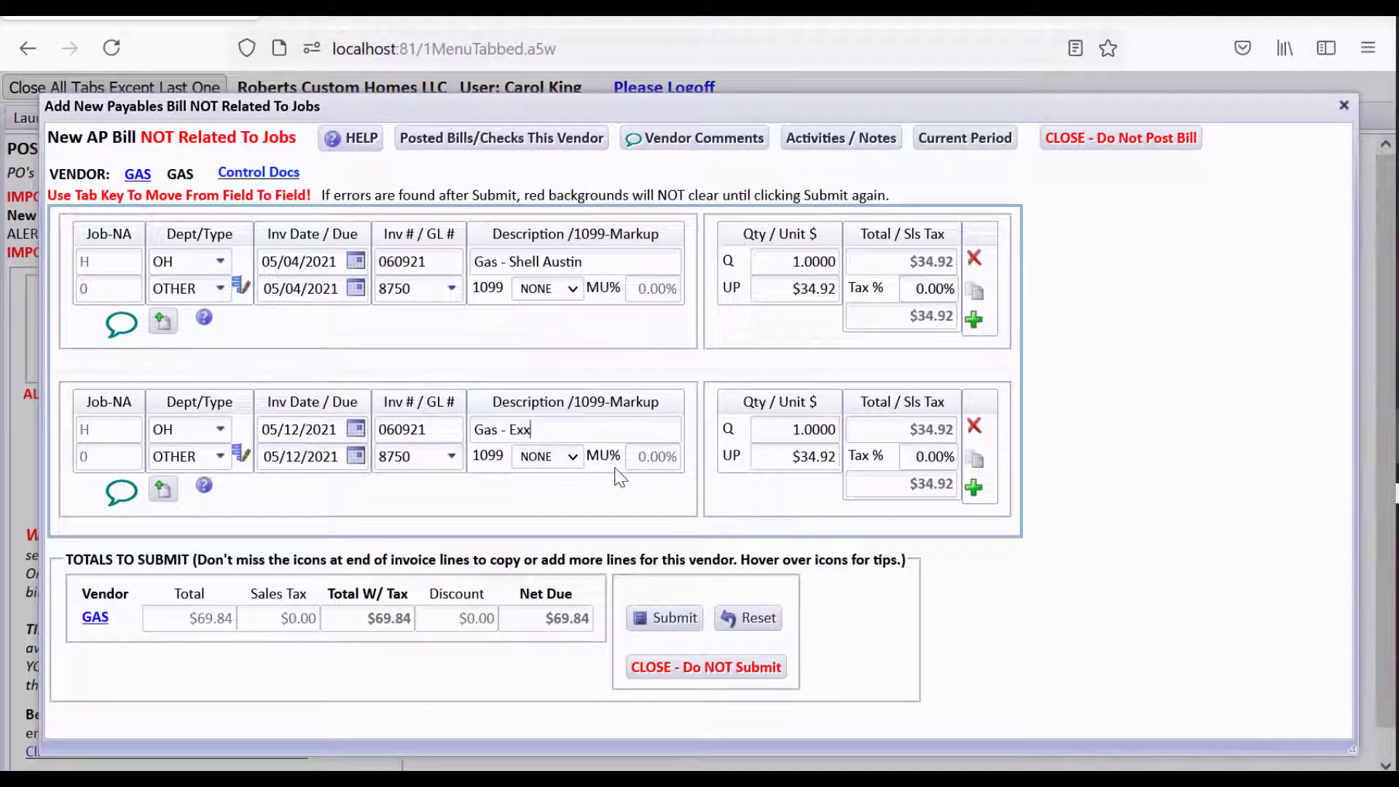
pyautogui.write('on Austin')
pyautogui.press('Tab')
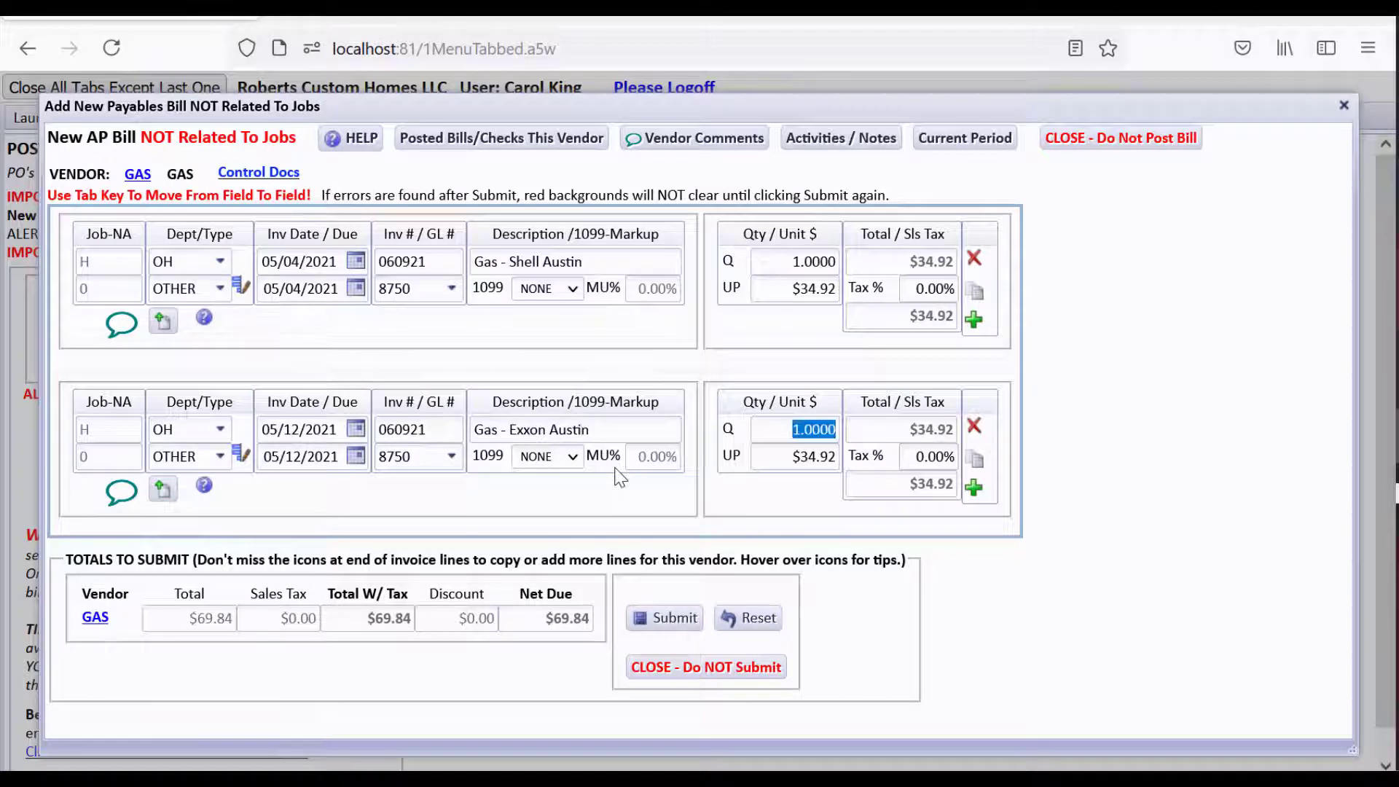
pyautogui.press('Tab')
pyautogui.write('49.32')
pyautogui.press('Tab')
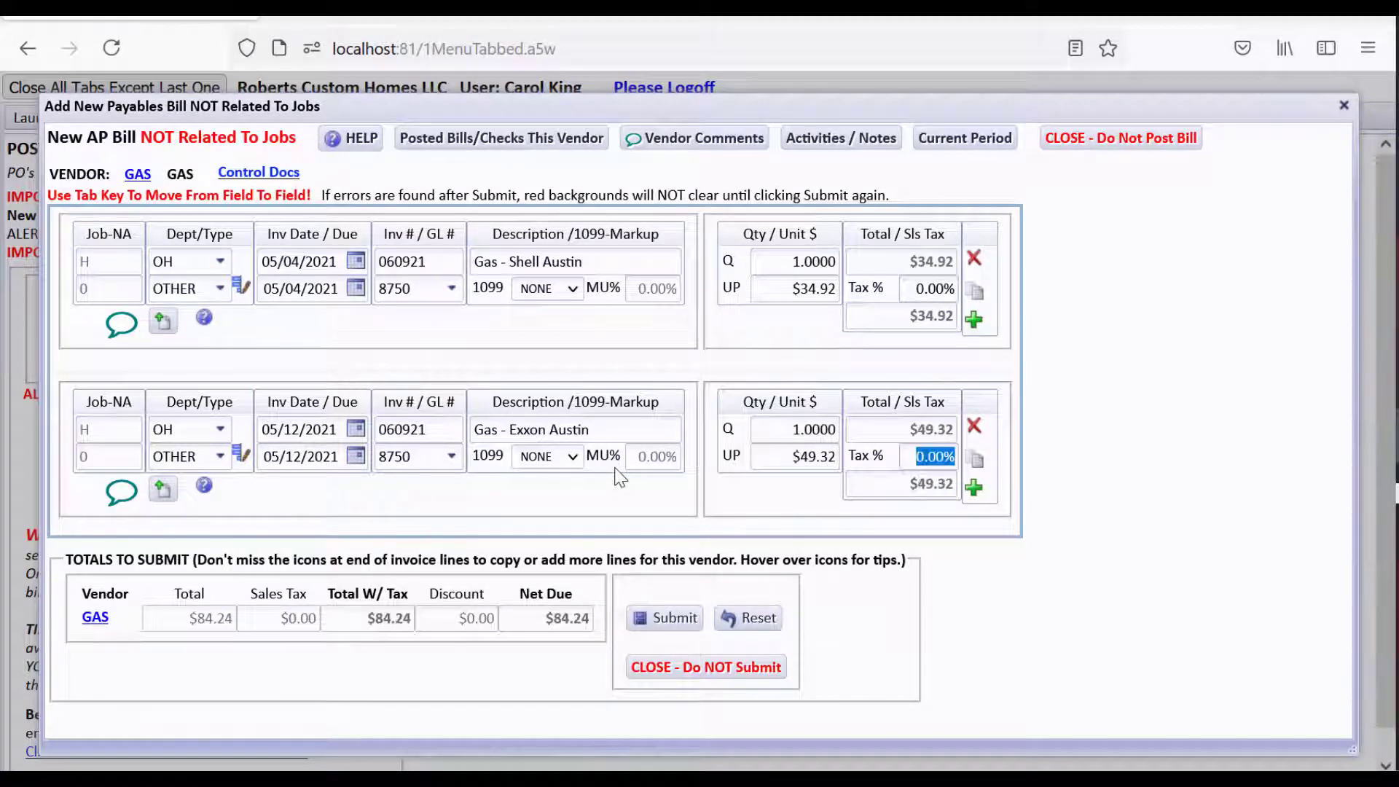
# Copy the Exxon line into a third line dated 05/19/2021 with a unit price of $23.92
pyautogui.click(976, 460)
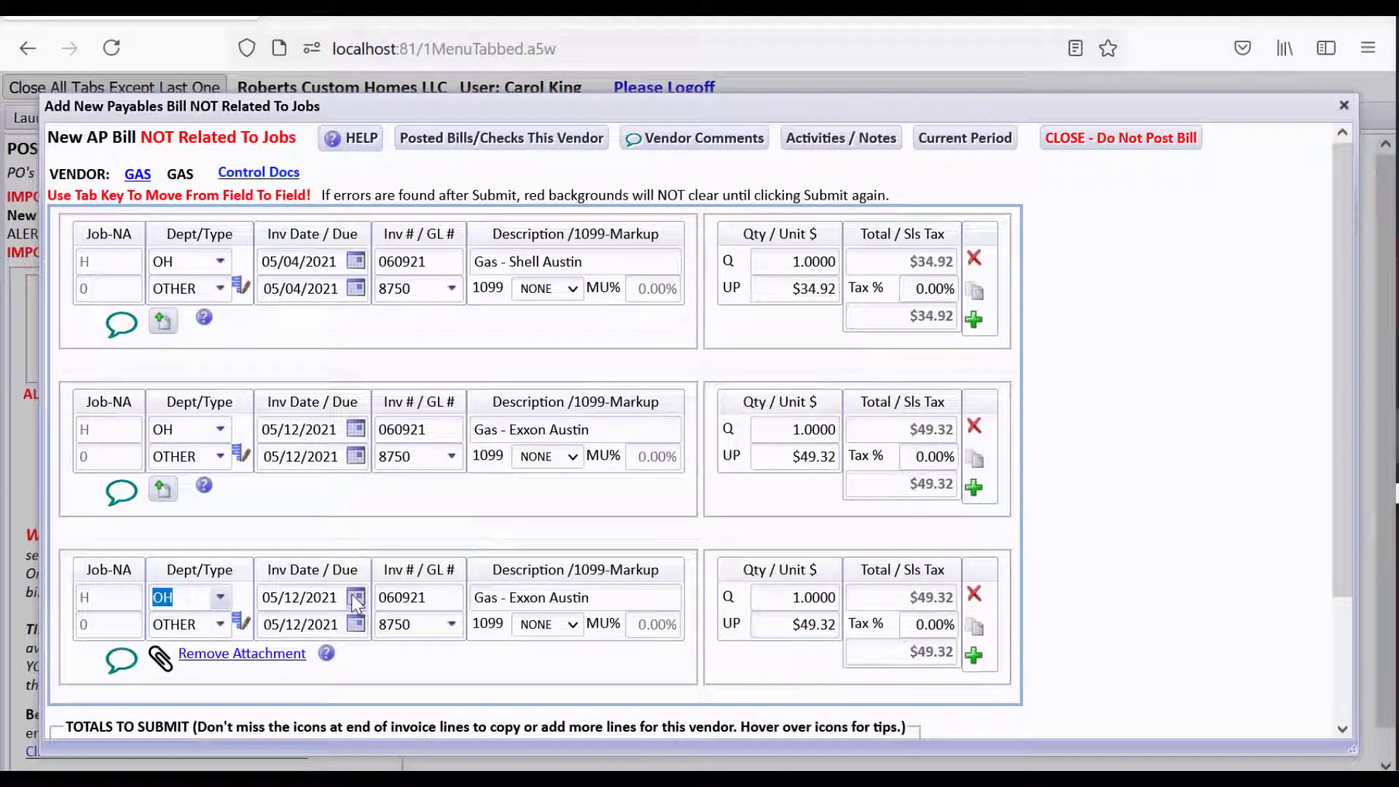
pyautogui.click(356, 599)
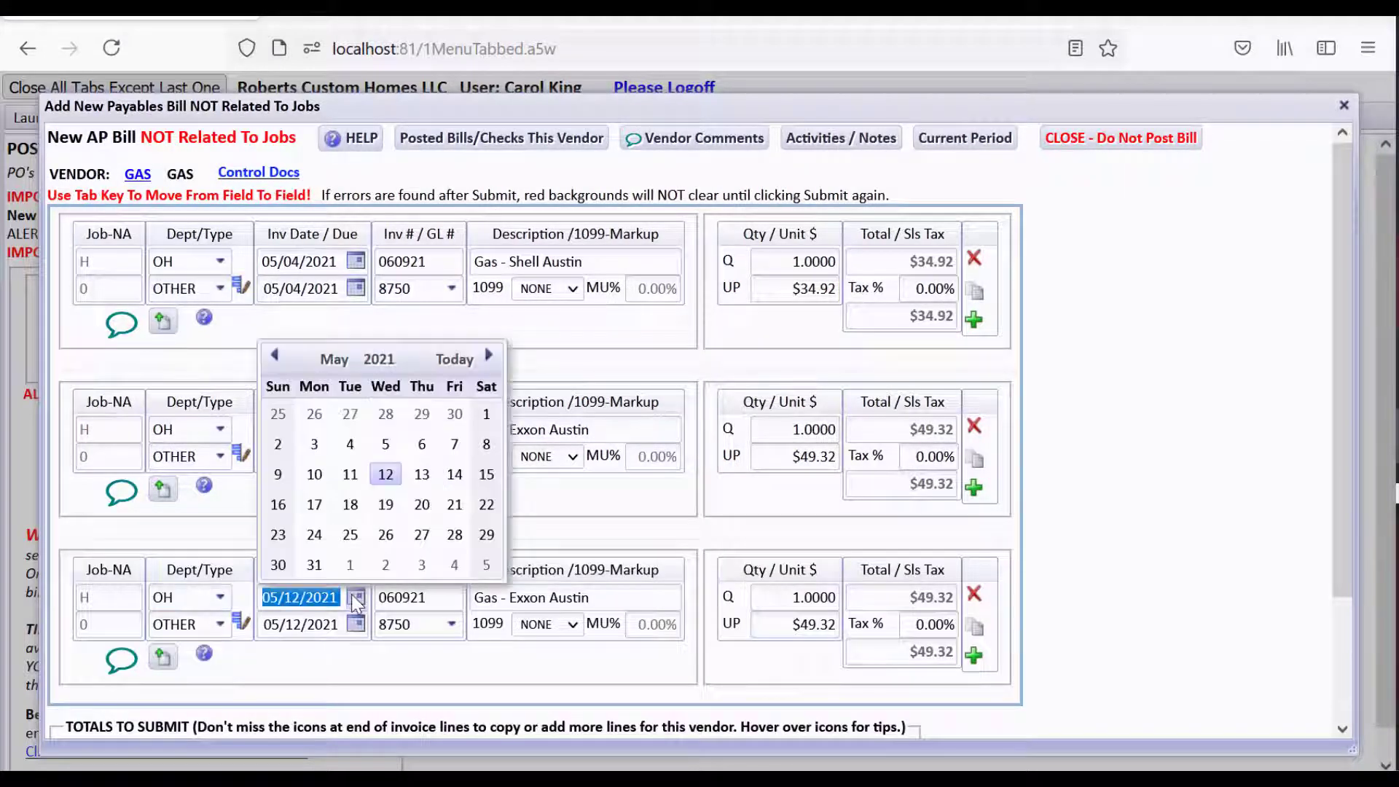
pyautogui.click(385, 505)
pyautogui.press('Tab')
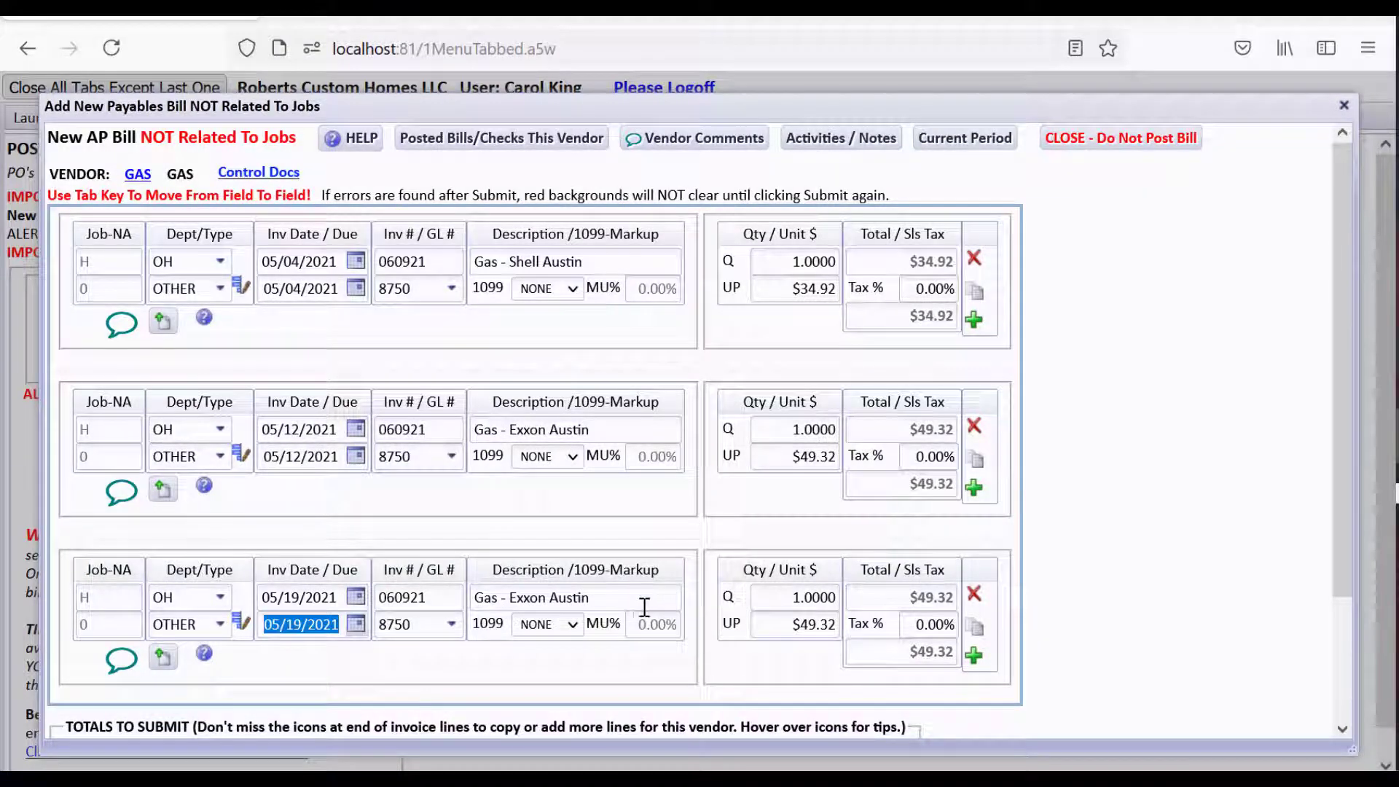
pyautogui.click(814, 625)
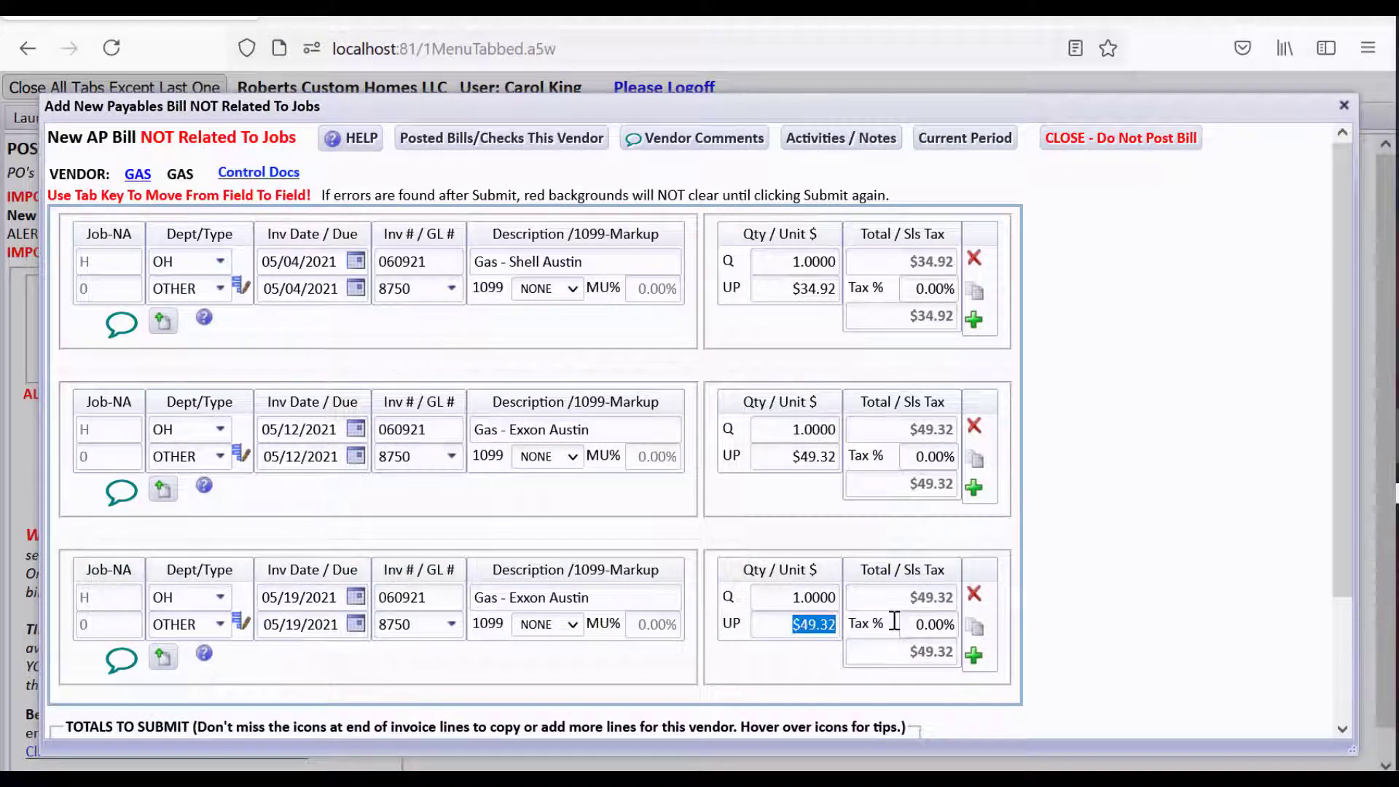
pyautogui.write('23.92')
pyautogui.press('Tab')
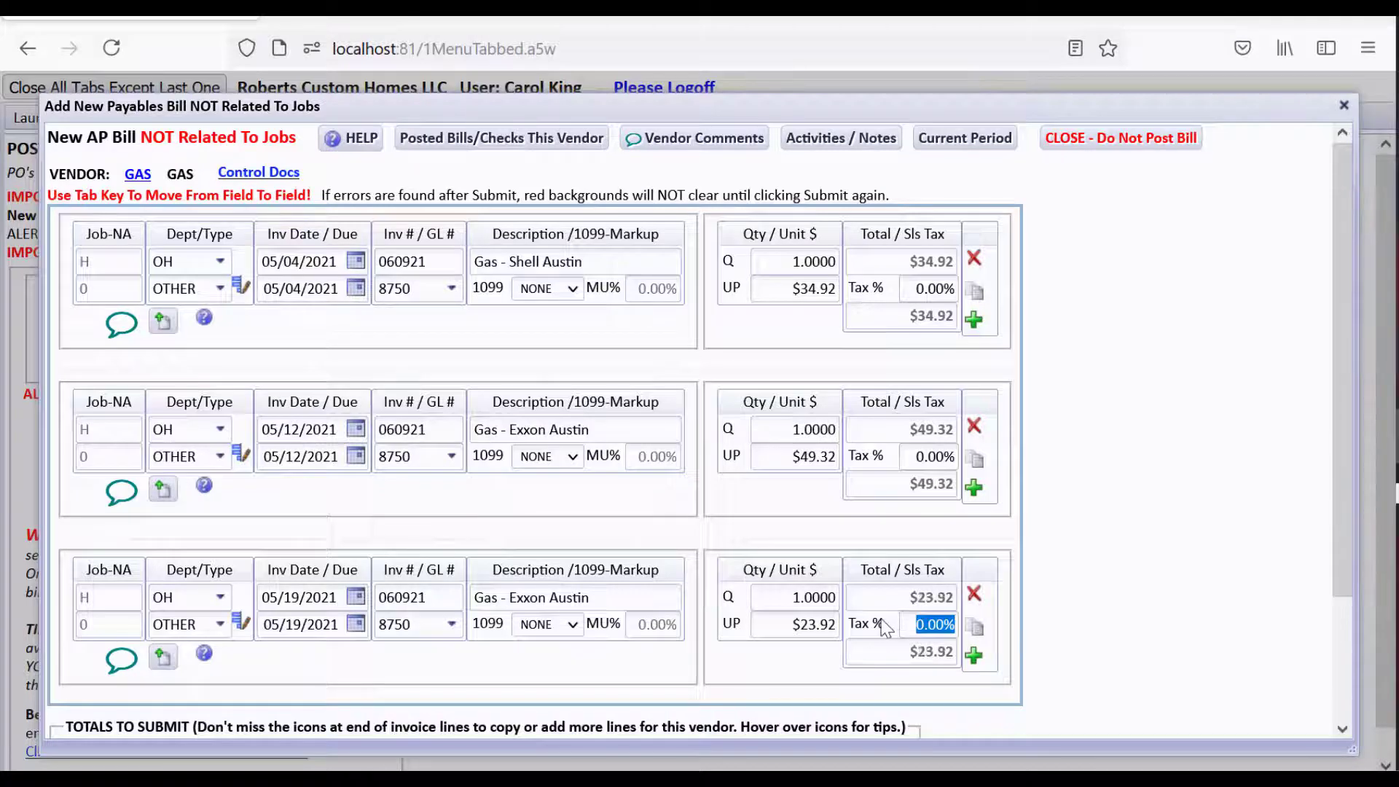
# Submit the gas bills and post them as paid by credit card with credit card vendor BOAVISA
pyautogui.moveTo(1338, 492); pyautogui.dragTo(1340, 685)
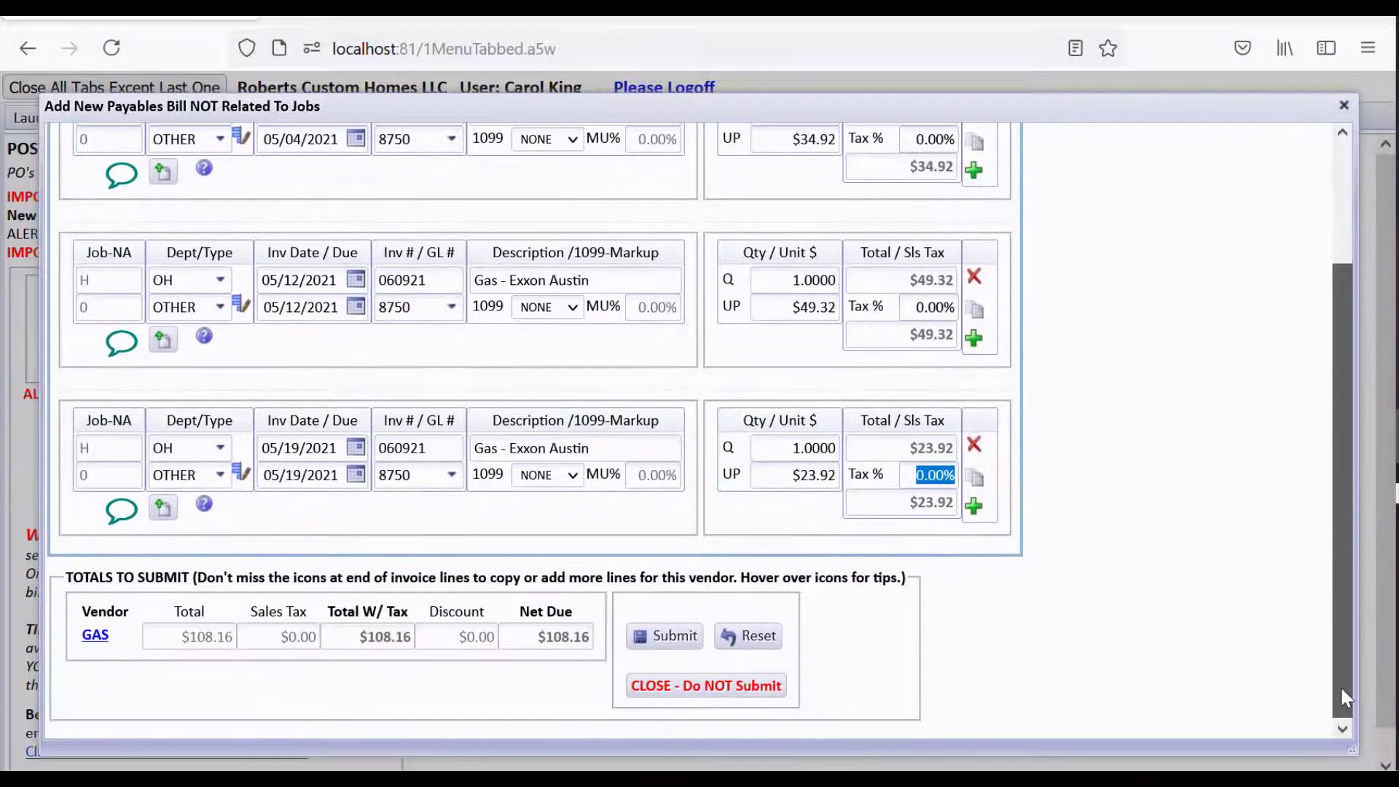
pyautogui.click(697, 643)
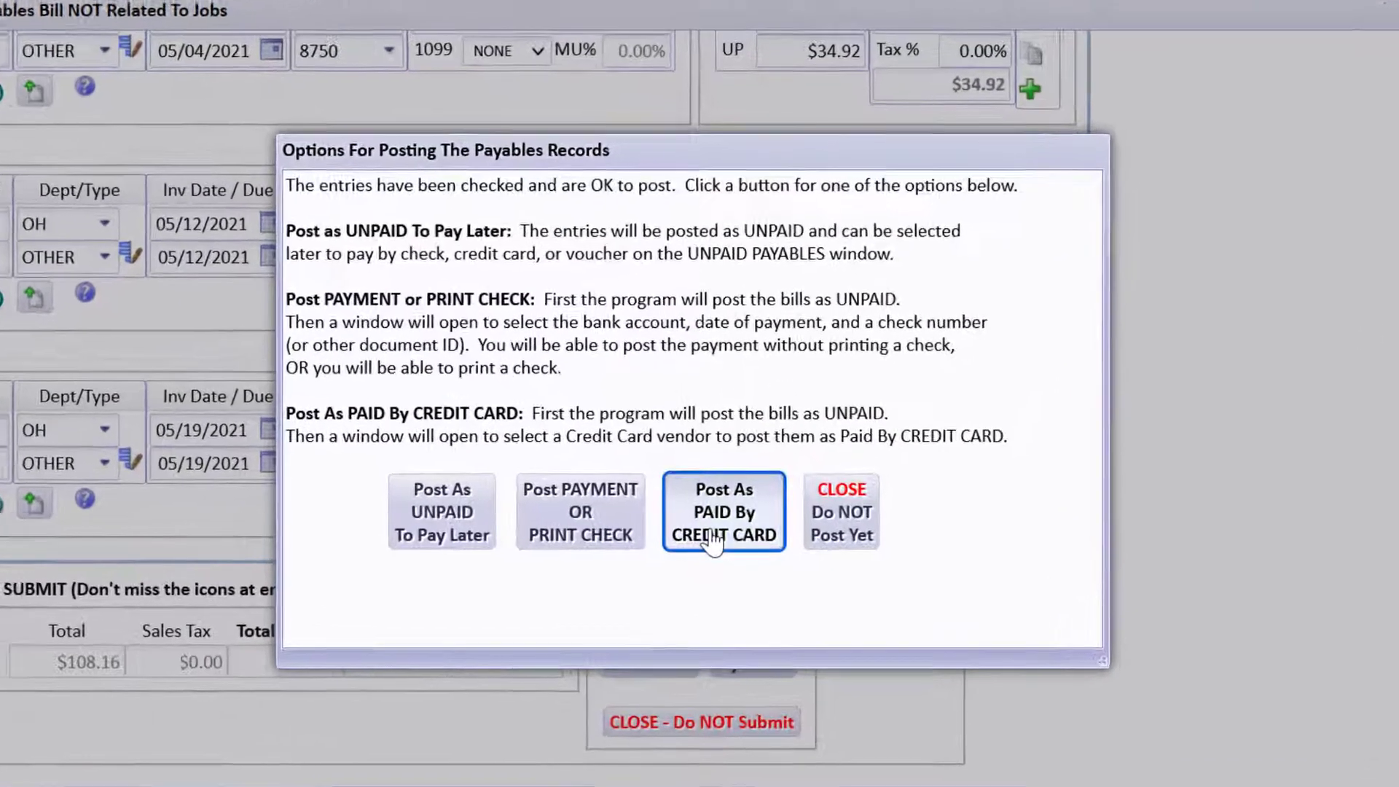
pyautogui.click(716, 536)
pyautogui.click(399, 249)
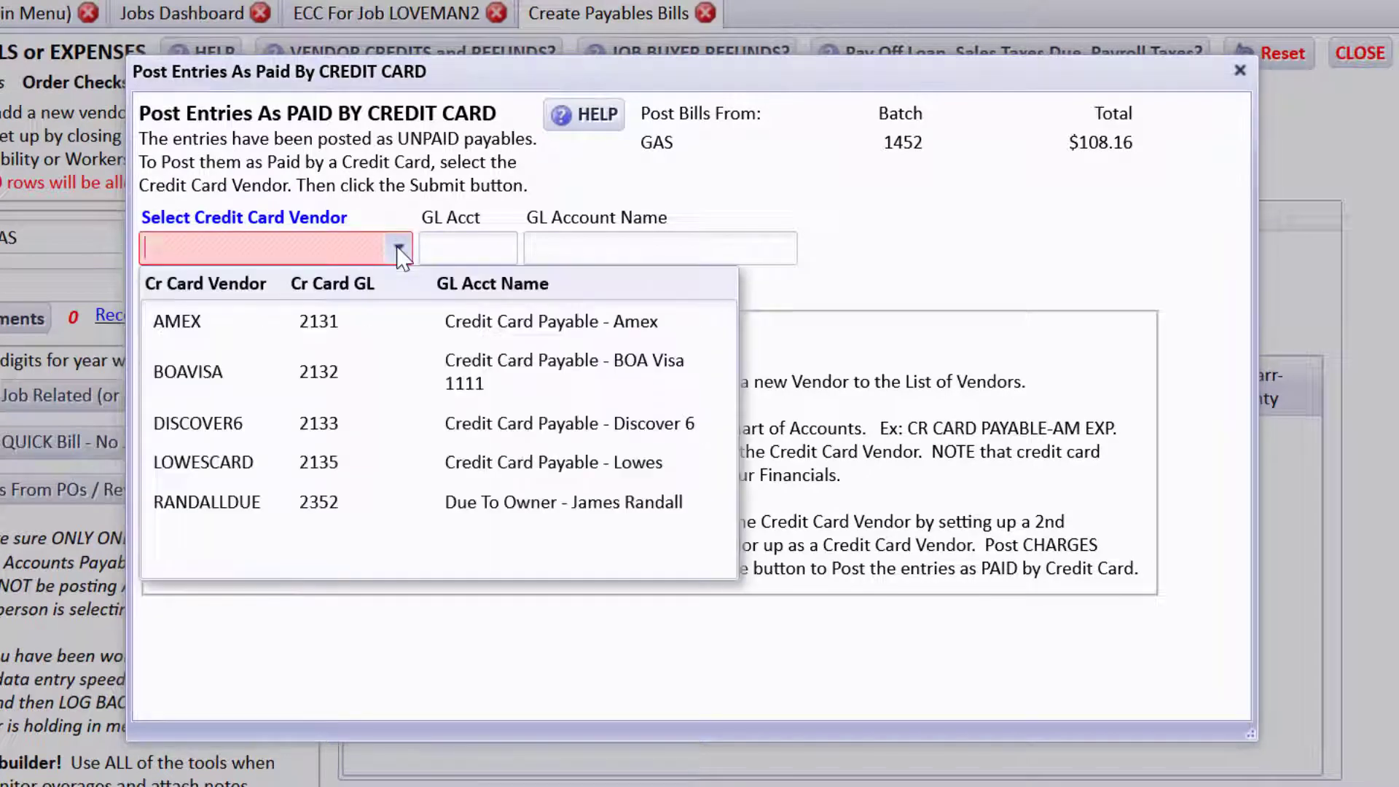
pyautogui.click(376, 381)
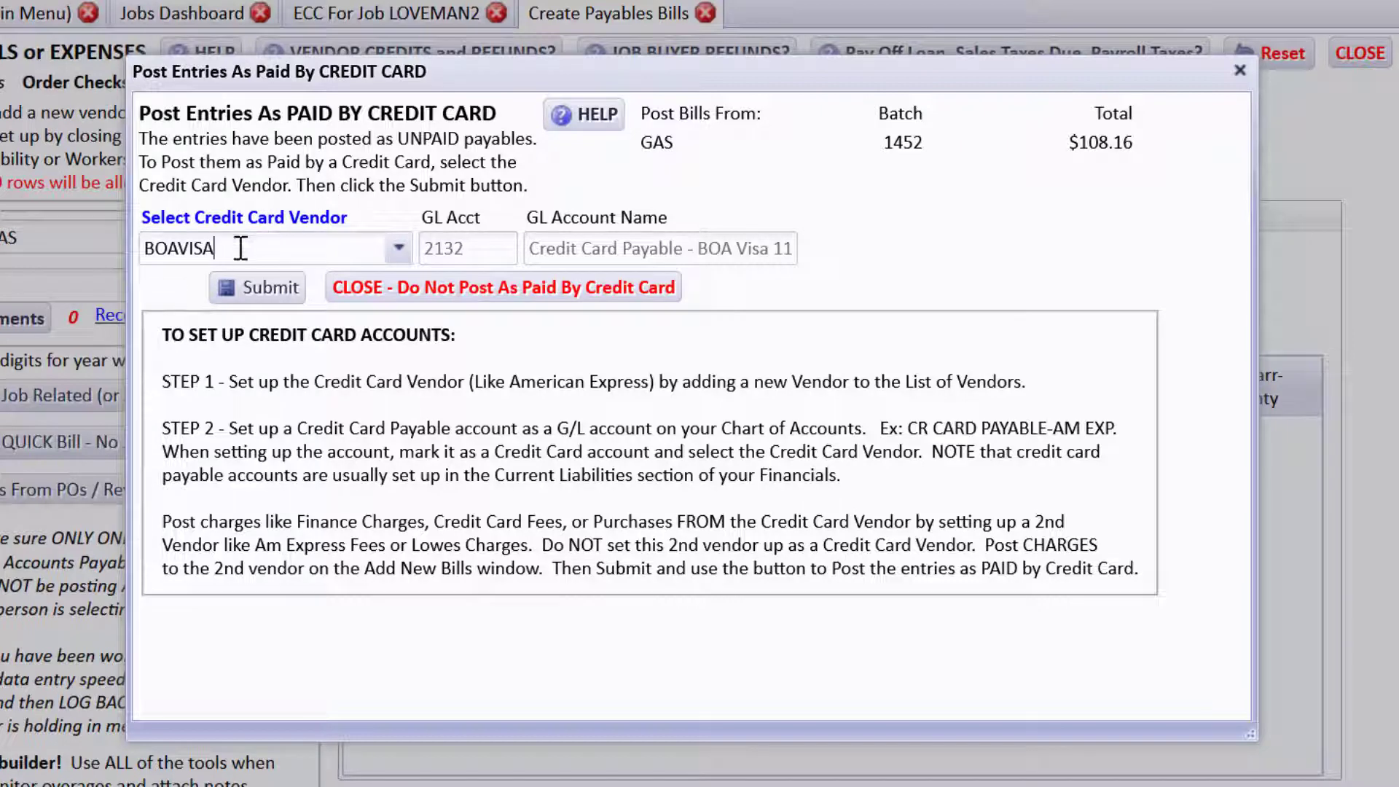
pyautogui.click(269, 291)
# Review the posted GAS batch entries in the vendor transactions ledger, and close the ledger and the posting confirmation
pyautogui.click(470, 341)
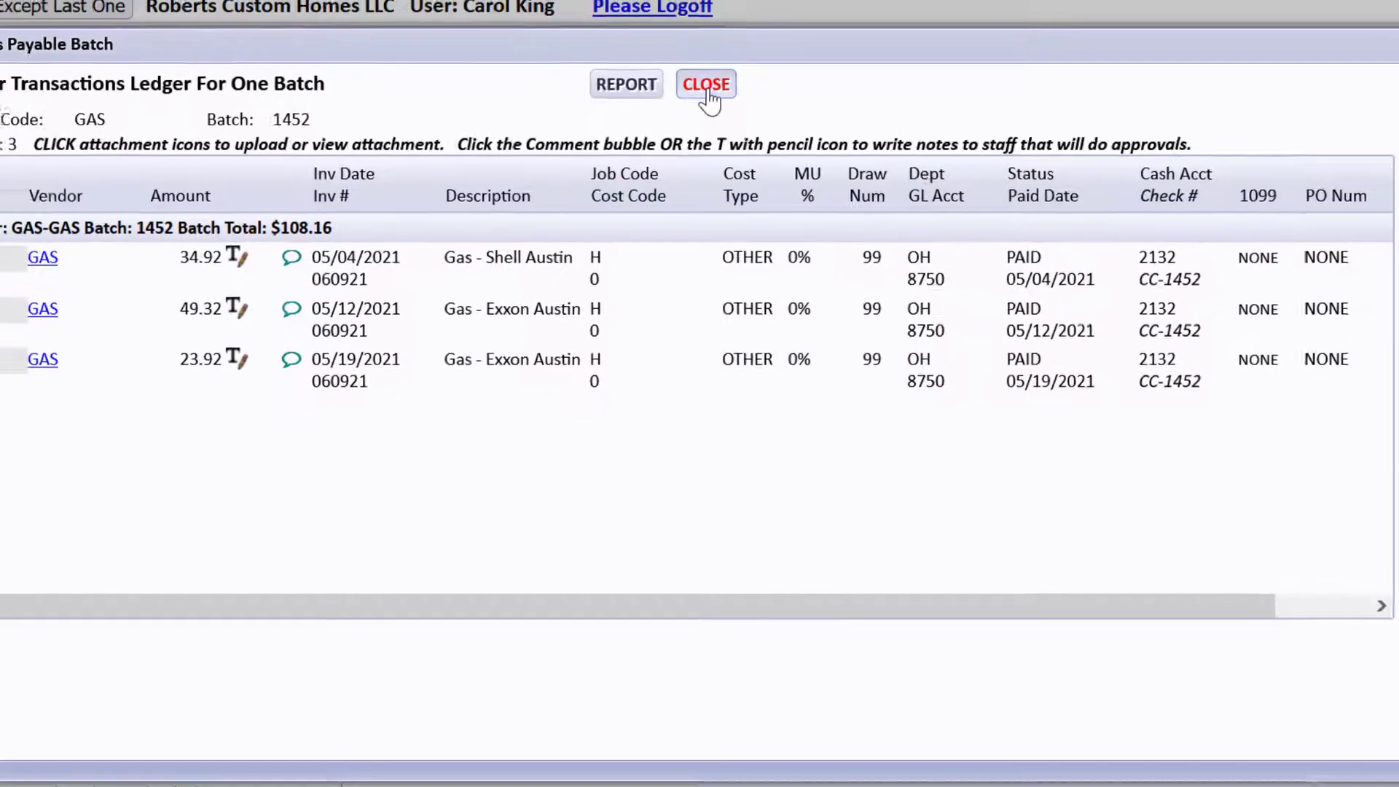
pyautogui.click(706, 86)
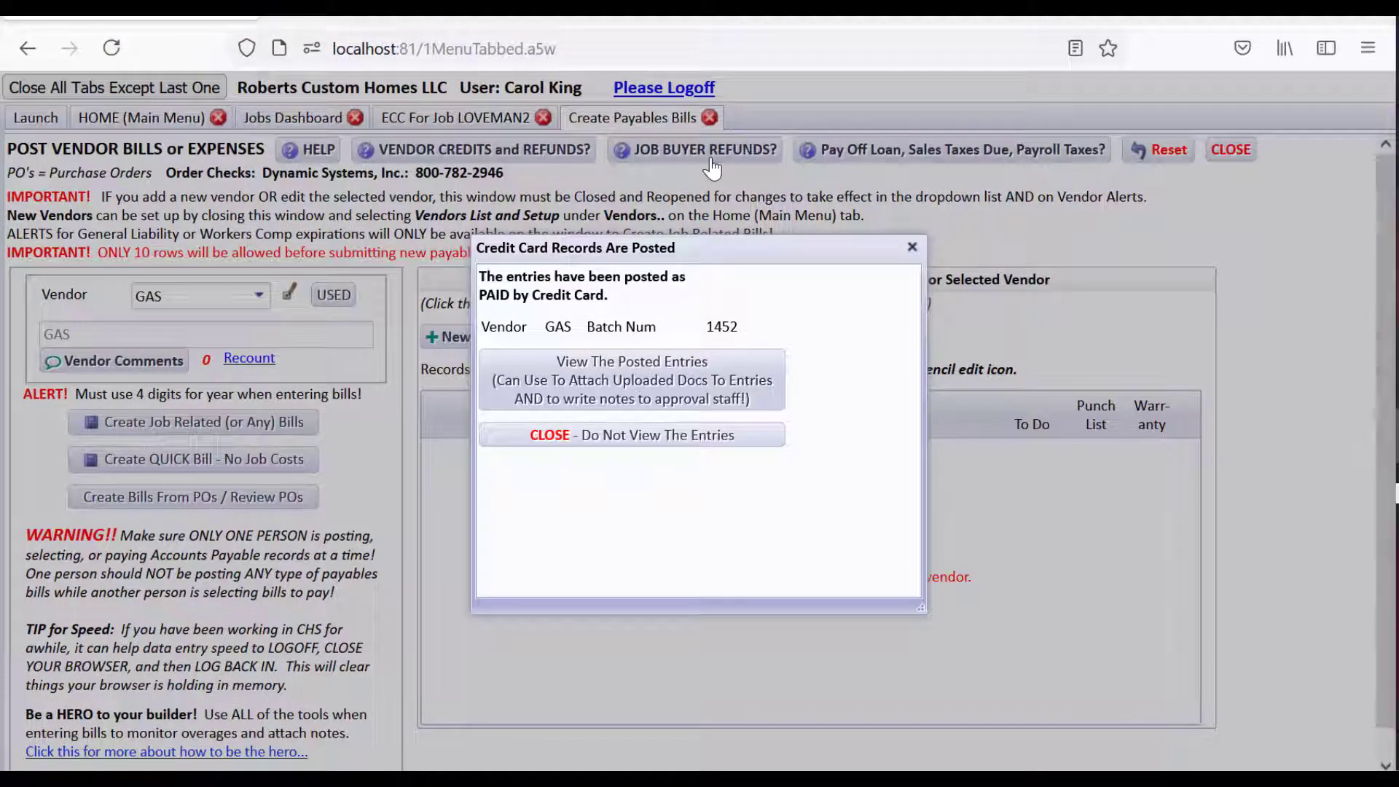
pyautogui.click(708, 361)
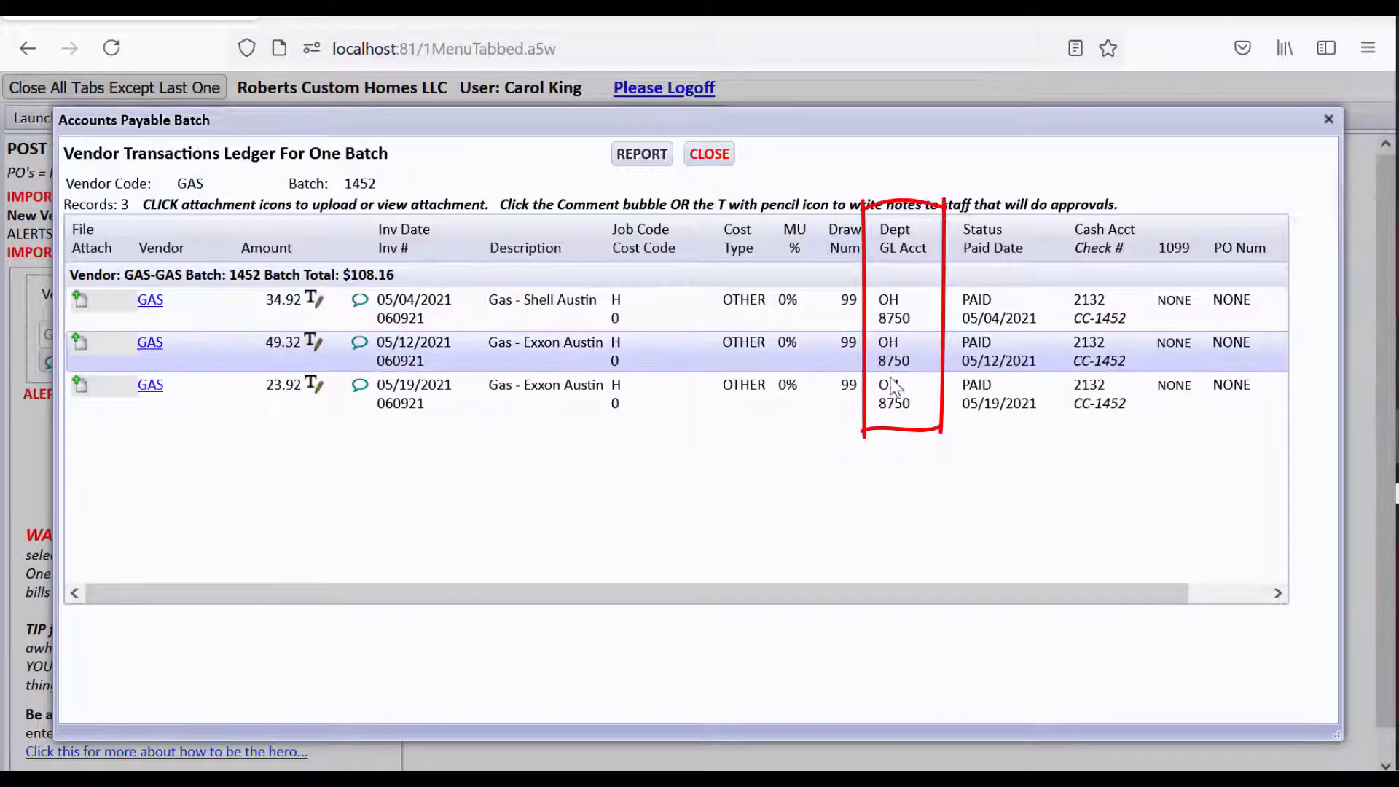
pyautogui.click(709, 154)
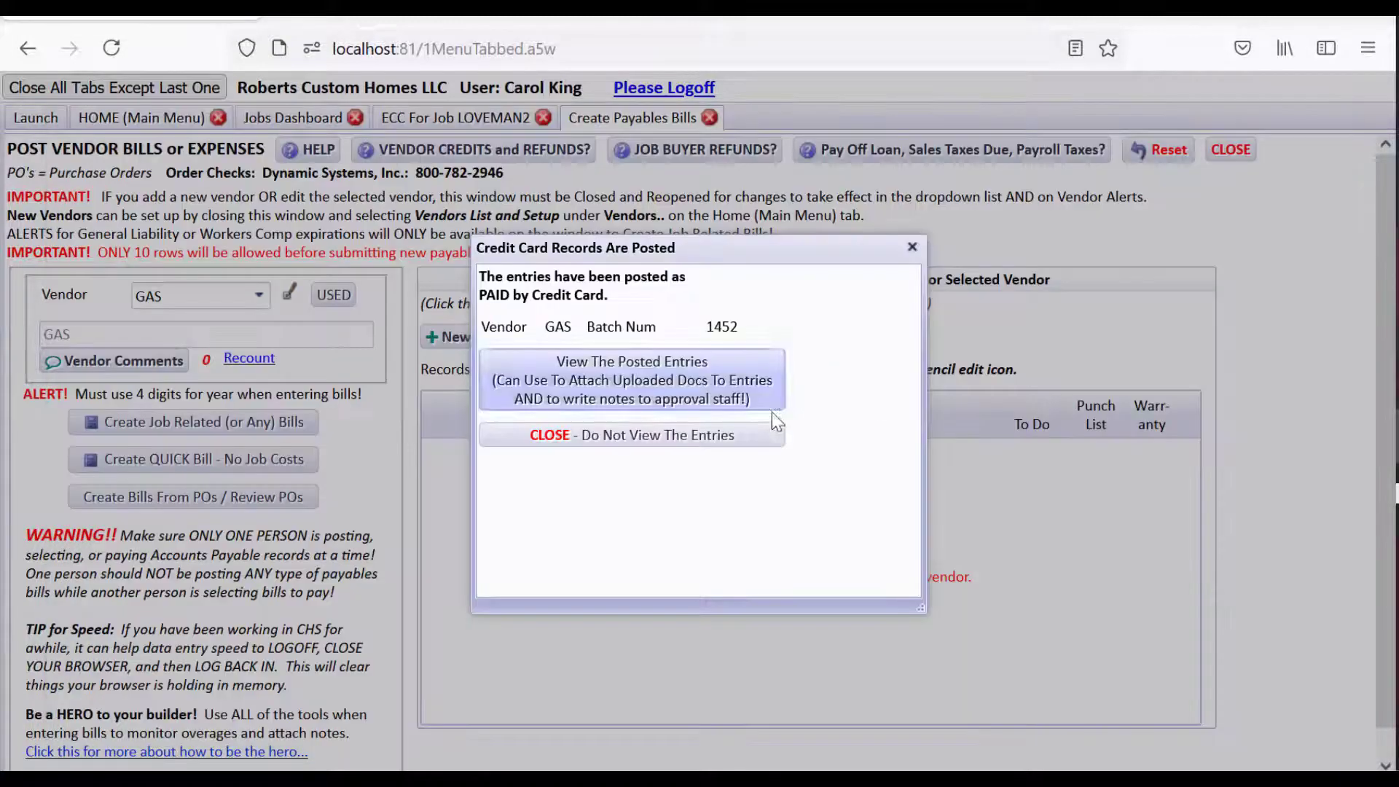
pyautogui.click(736, 438)
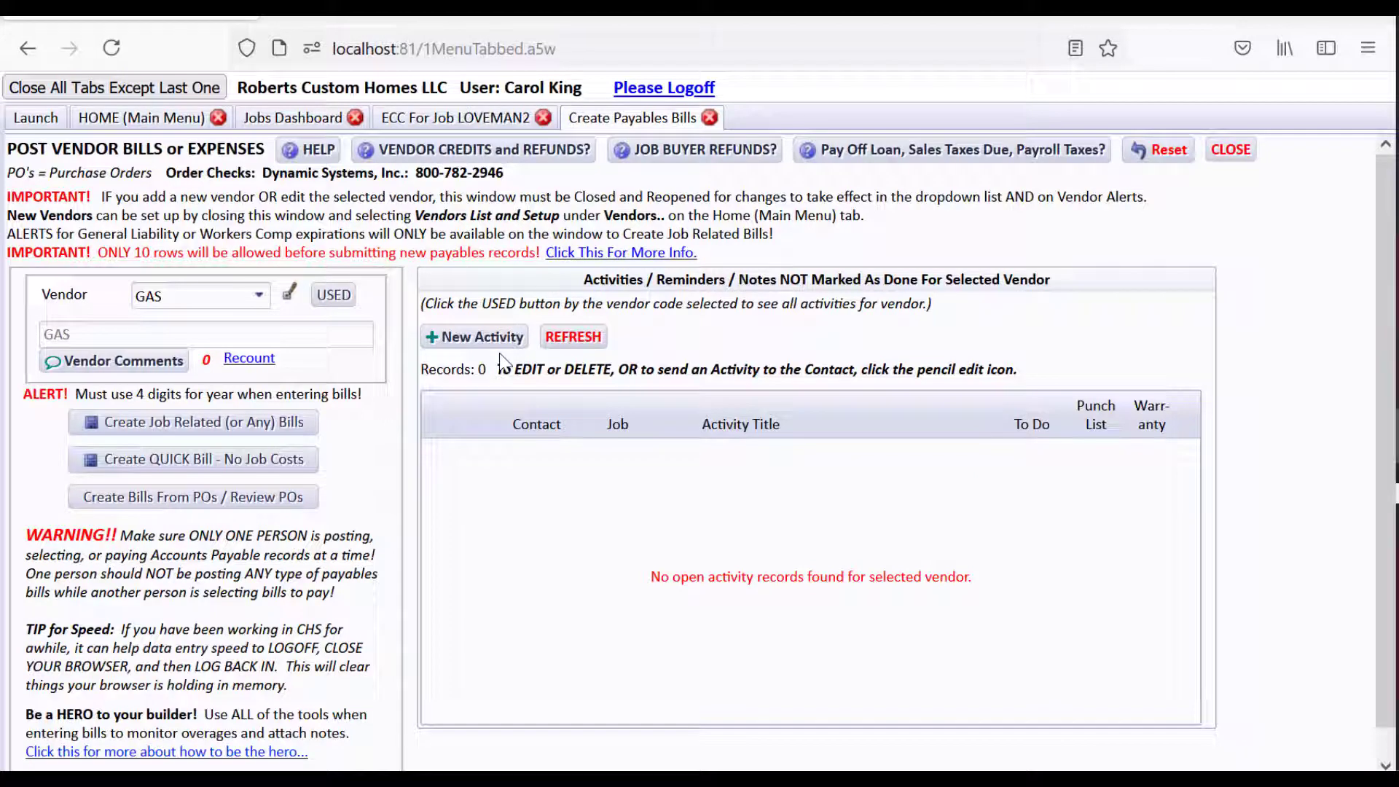
# Change the vendor to PROBUILD and start a job-related bill
pyautogui.click(226, 305)
pyautogui.write('p')
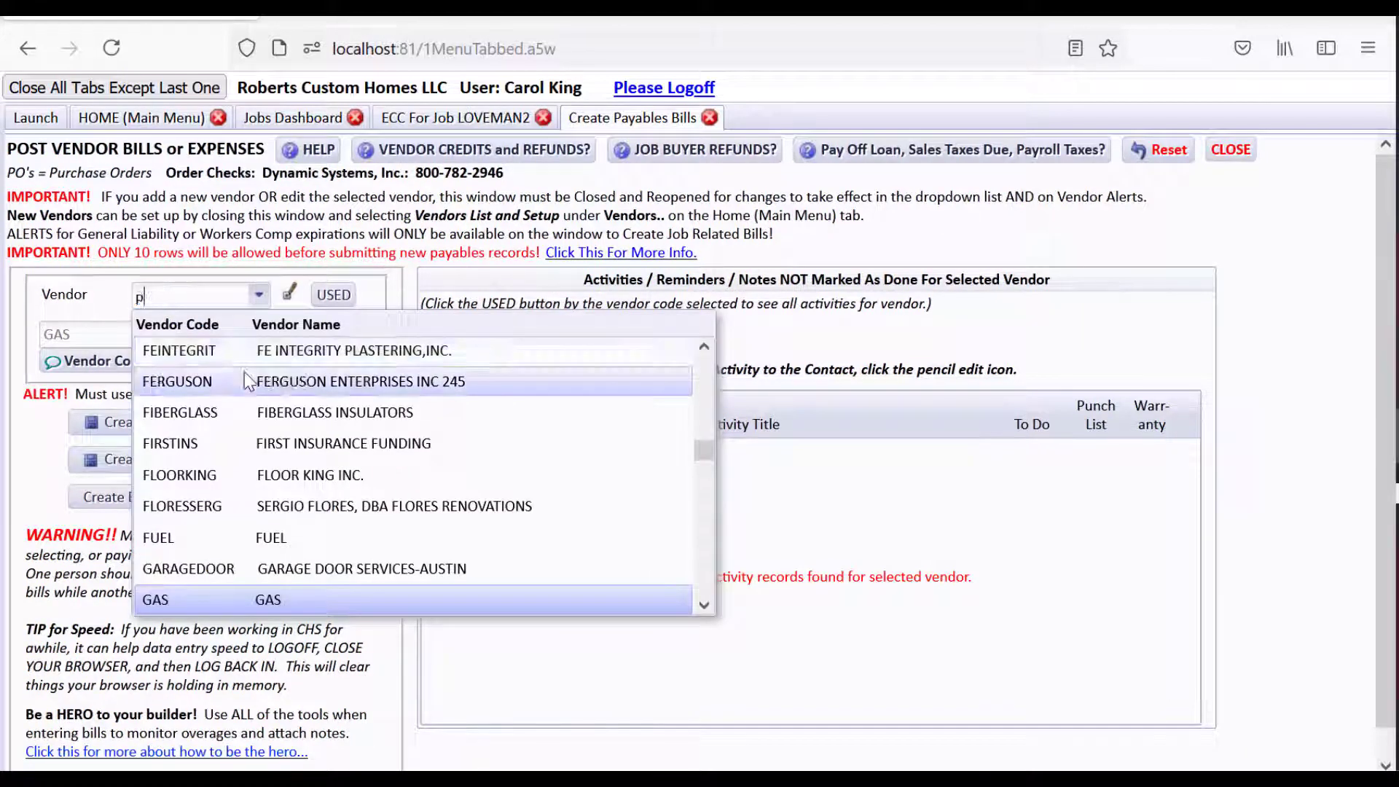
pyautogui.click(276, 410)
pyautogui.click(267, 427)
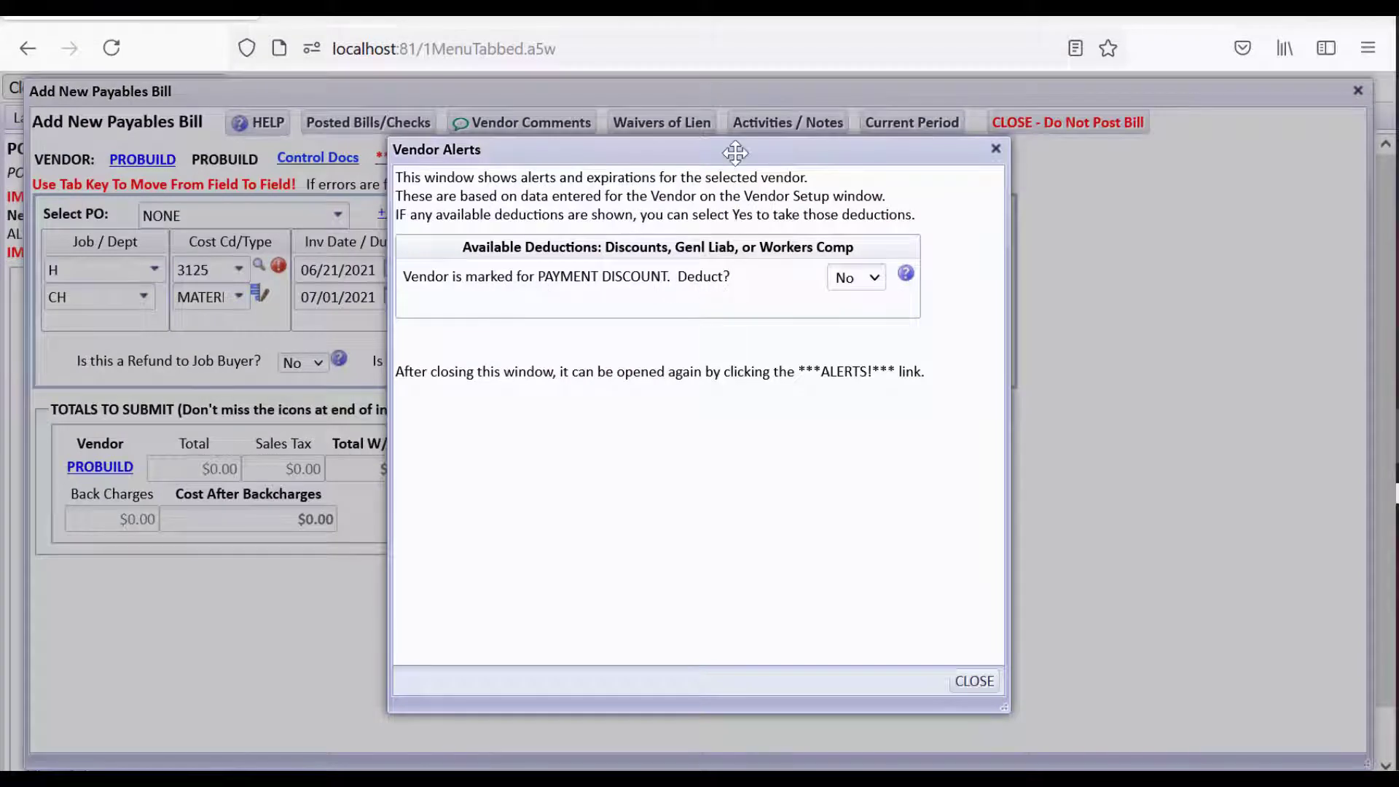
# Set the vendor's payment discount deduction to Yes, agree to post the discount to job costs, and close the vendor alerts
pyautogui.moveTo(735, 156); pyautogui.dragTo(542, 172)
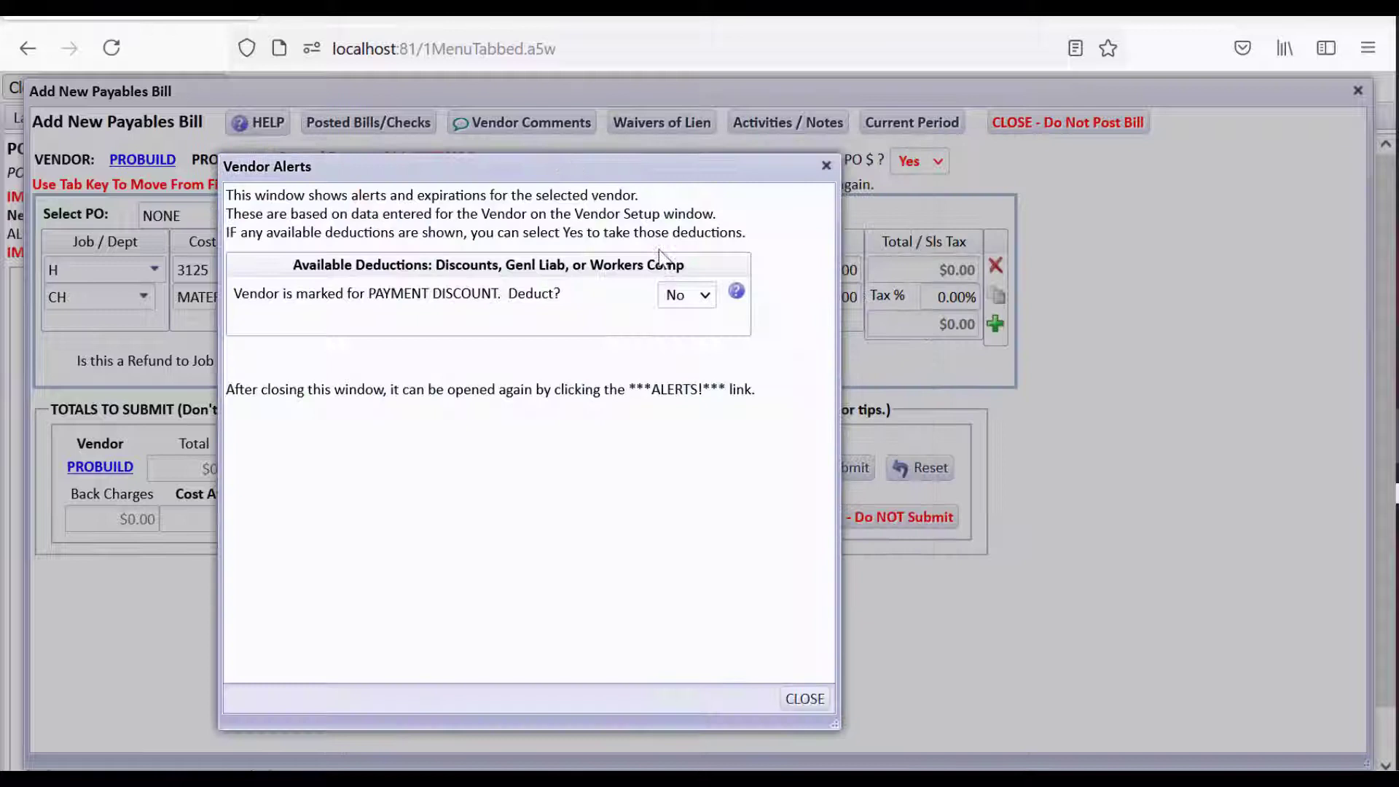
pyautogui.click(702, 296)
pyautogui.click(677, 329)
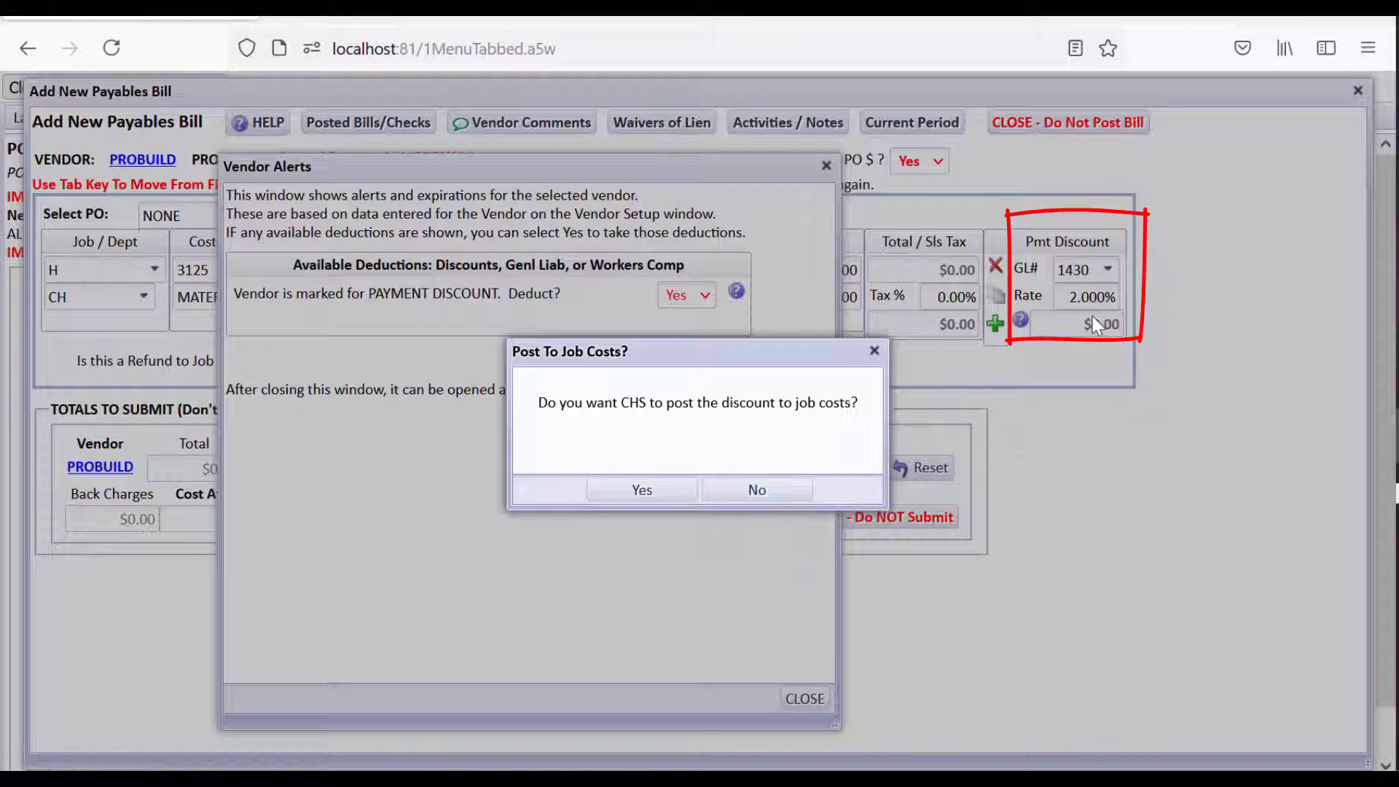
pyautogui.click(657, 491)
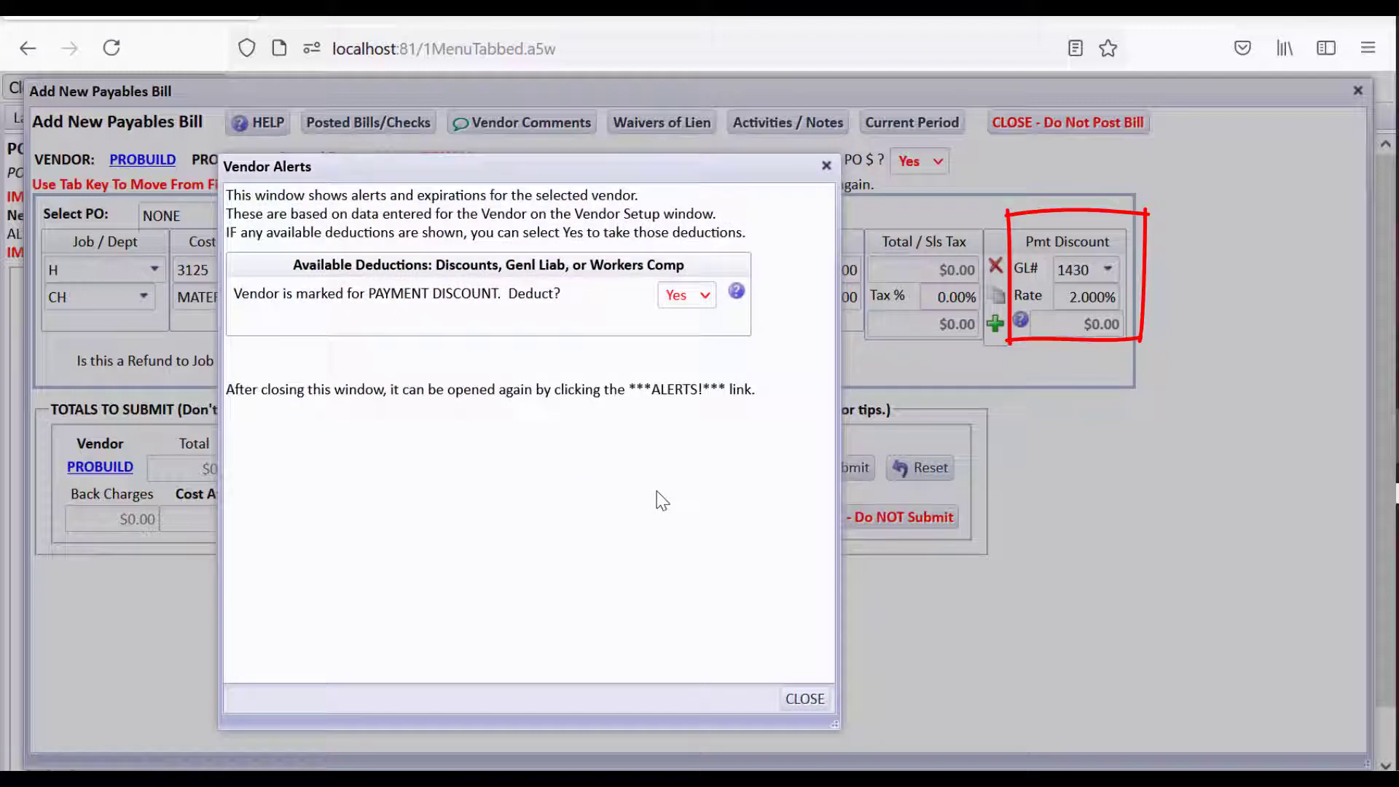
pyautogui.click(805, 700)
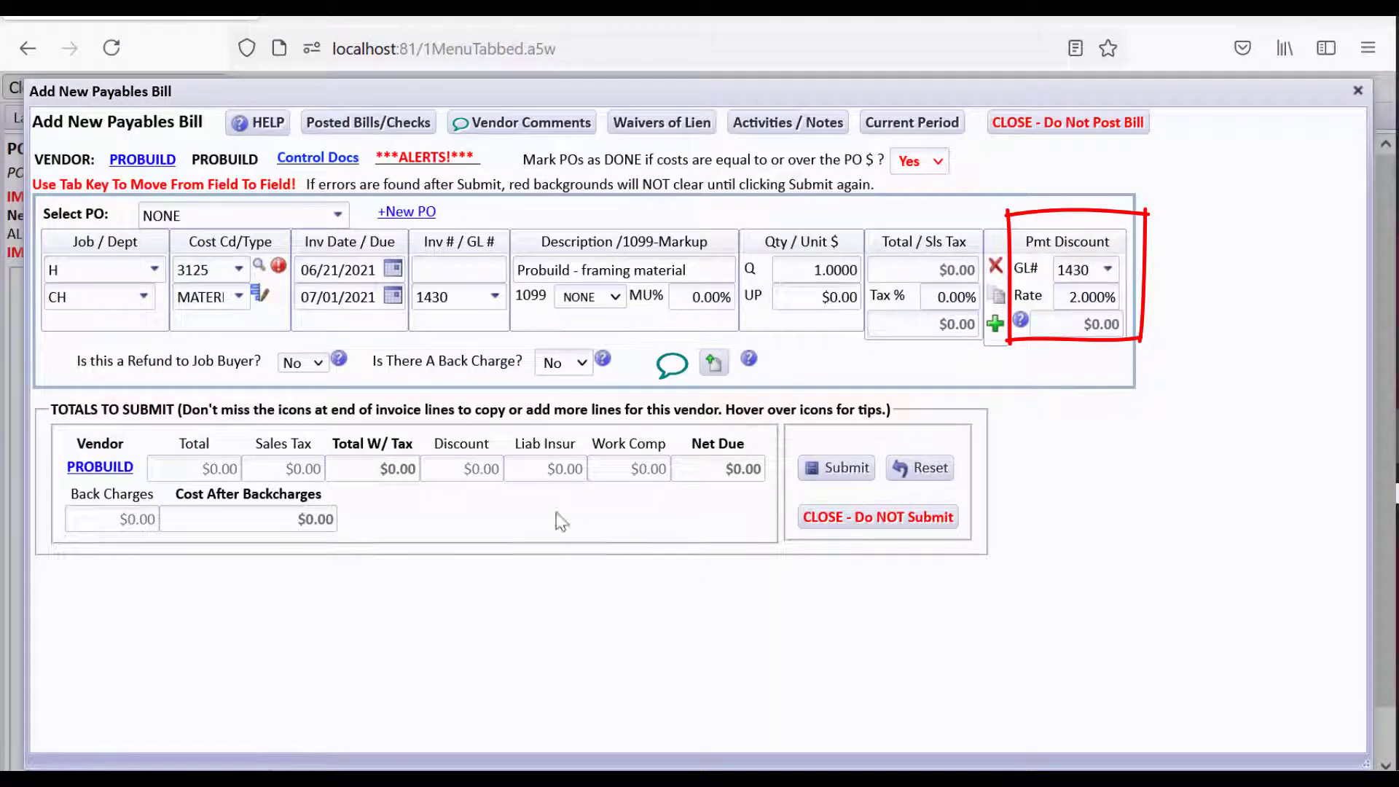
# Filter the purchase orders by "lov" and select the Framing Package order with cost code 3125 for the bill
pyautogui.click(345, 221)
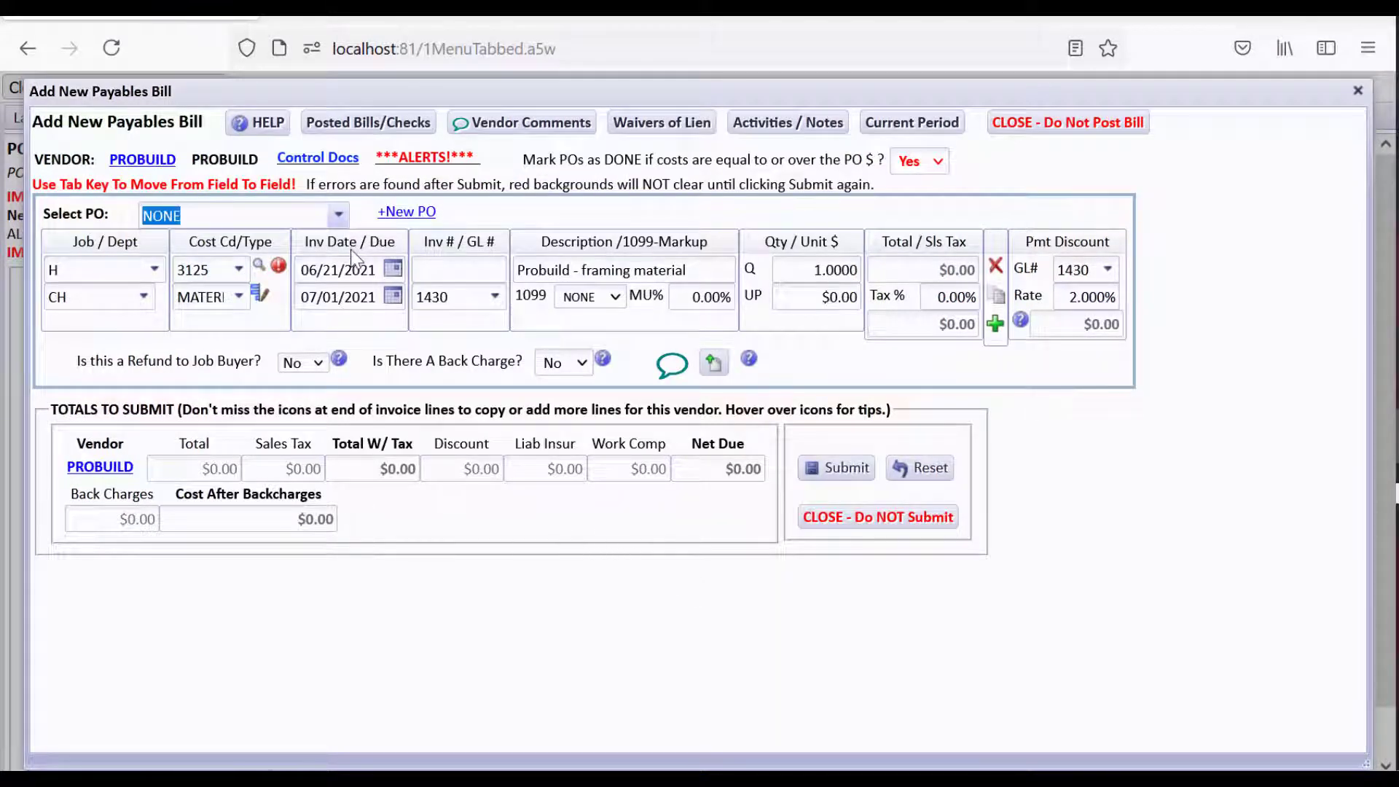
pyautogui.write('lov')
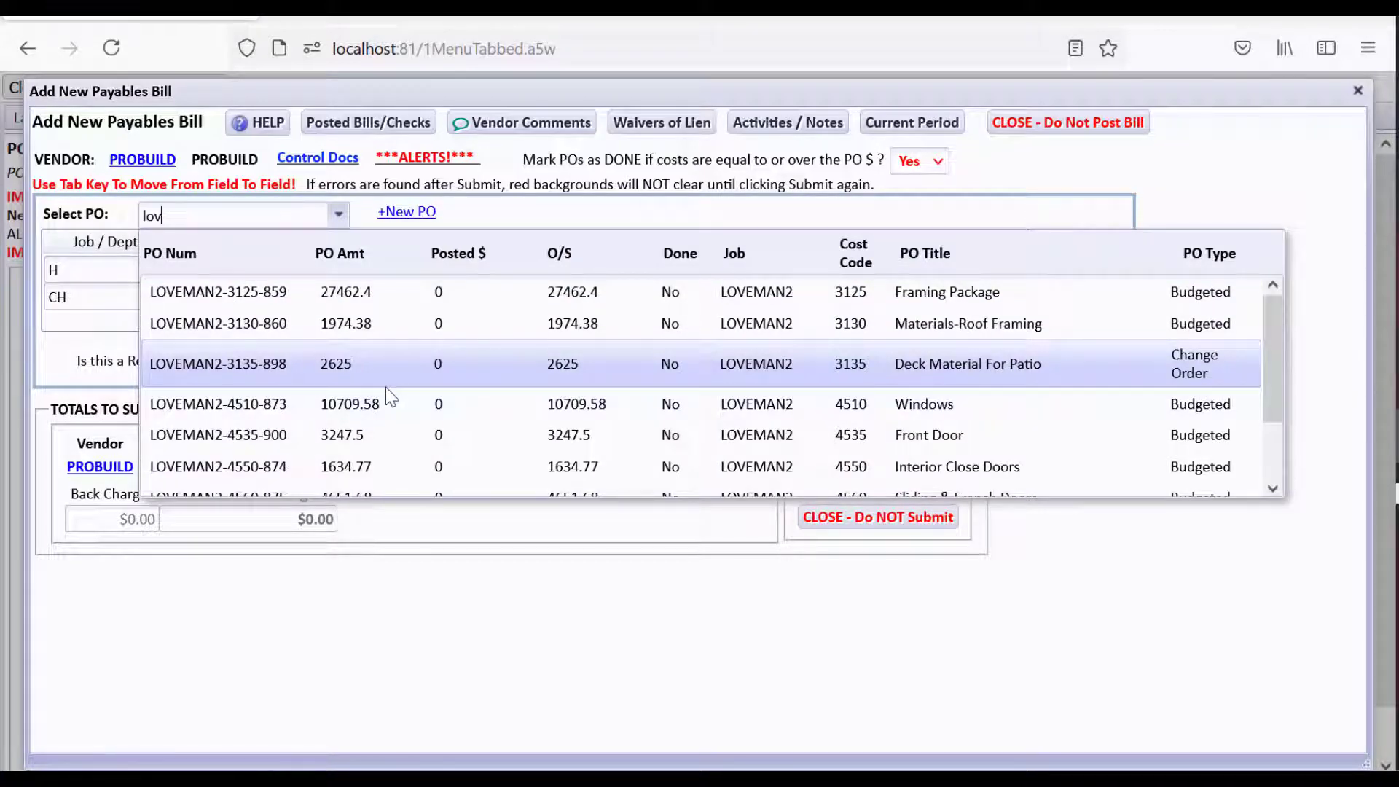
pyautogui.click(357, 295)
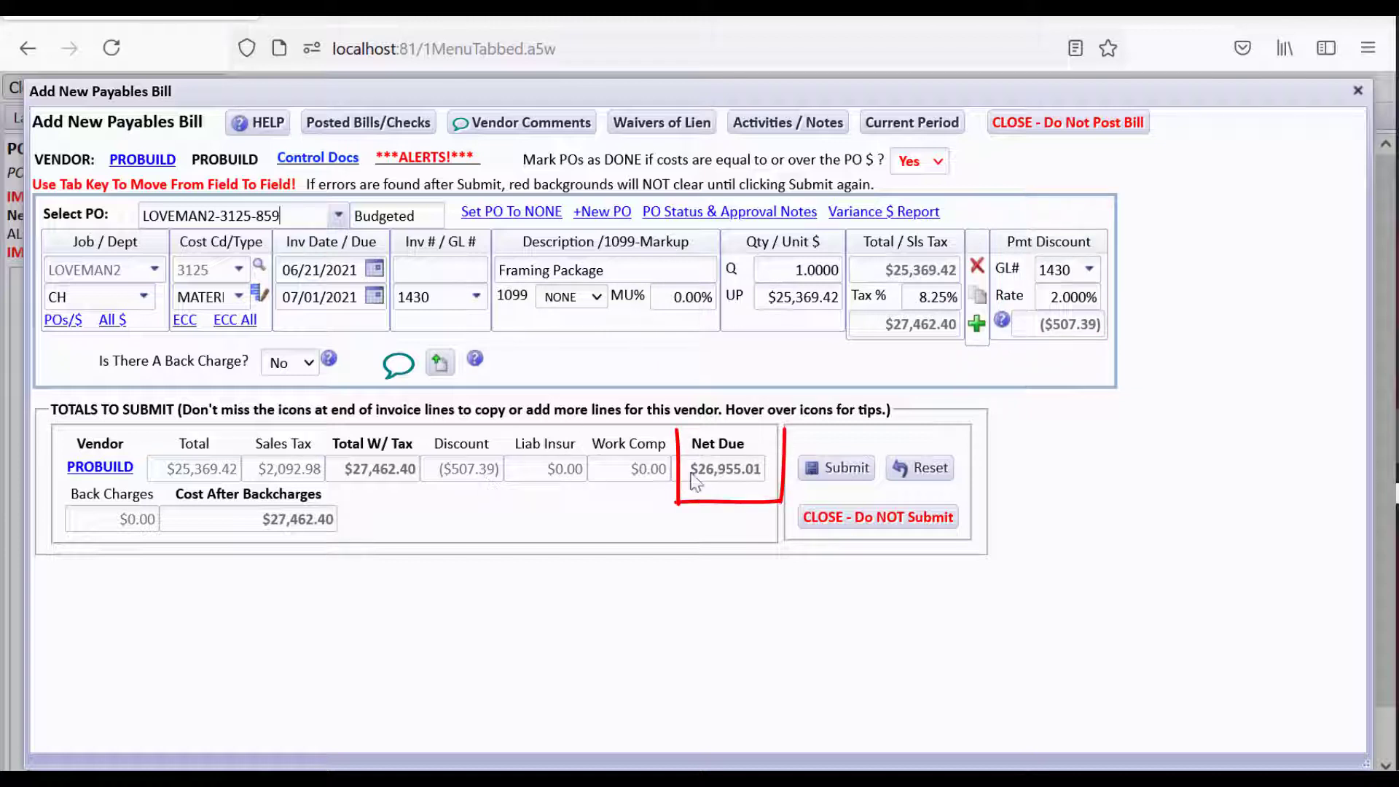
# Give the PROBUILD framing bill invoice number 567888 and post it as paid by the BOAVISA credit card
pyautogui.click(412, 269)
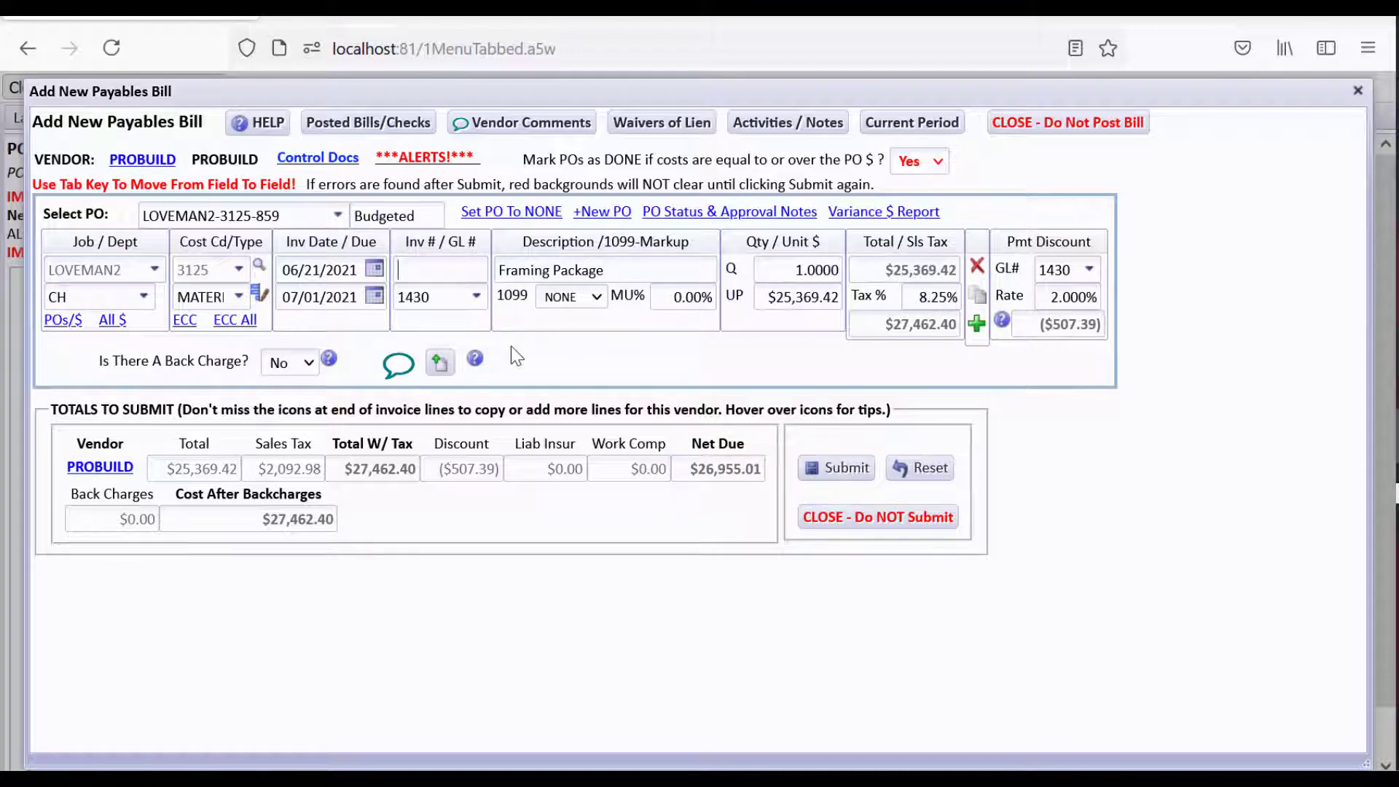
pyautogui.write('567888')
pyautogui.press('Tab')
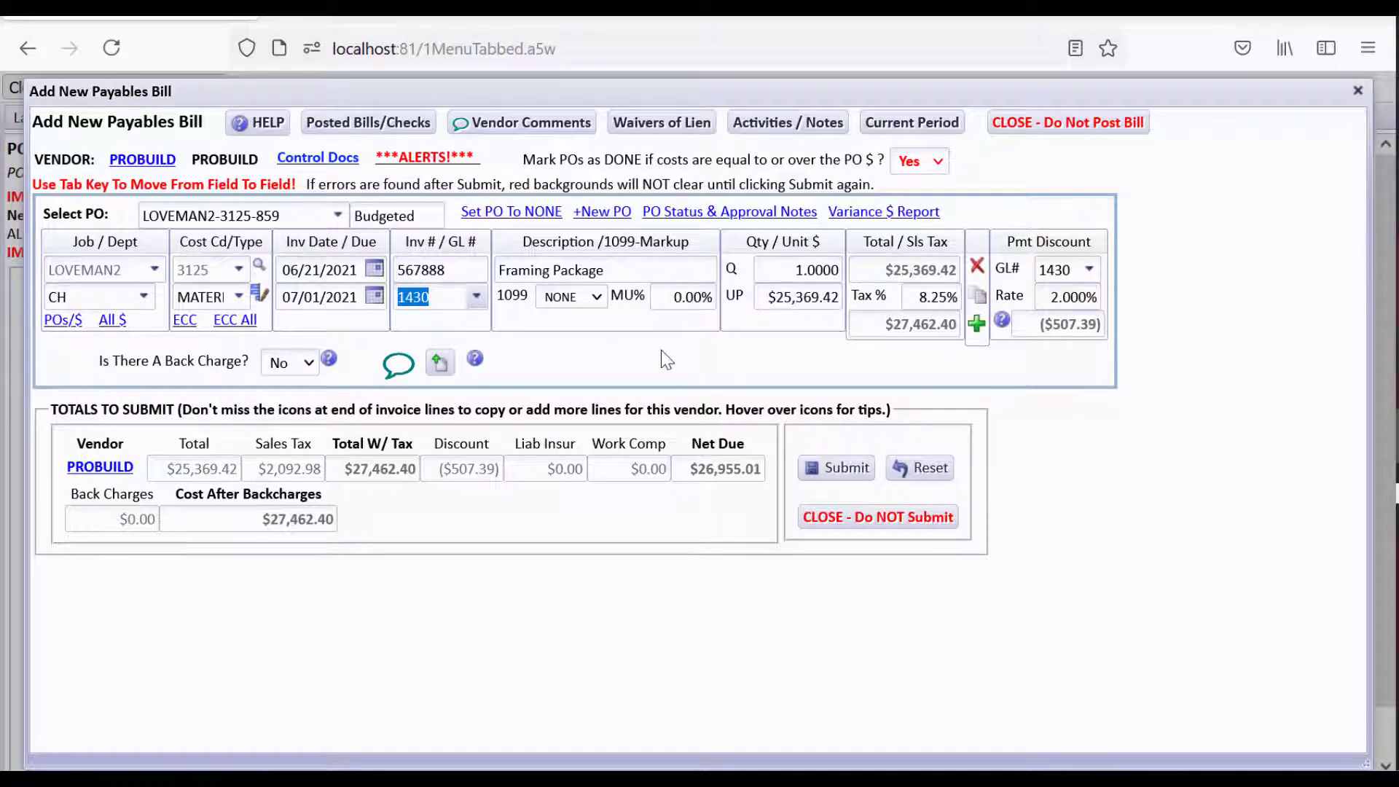
pyautogui.click(836, 468)
pyautogui.click(696, 584)
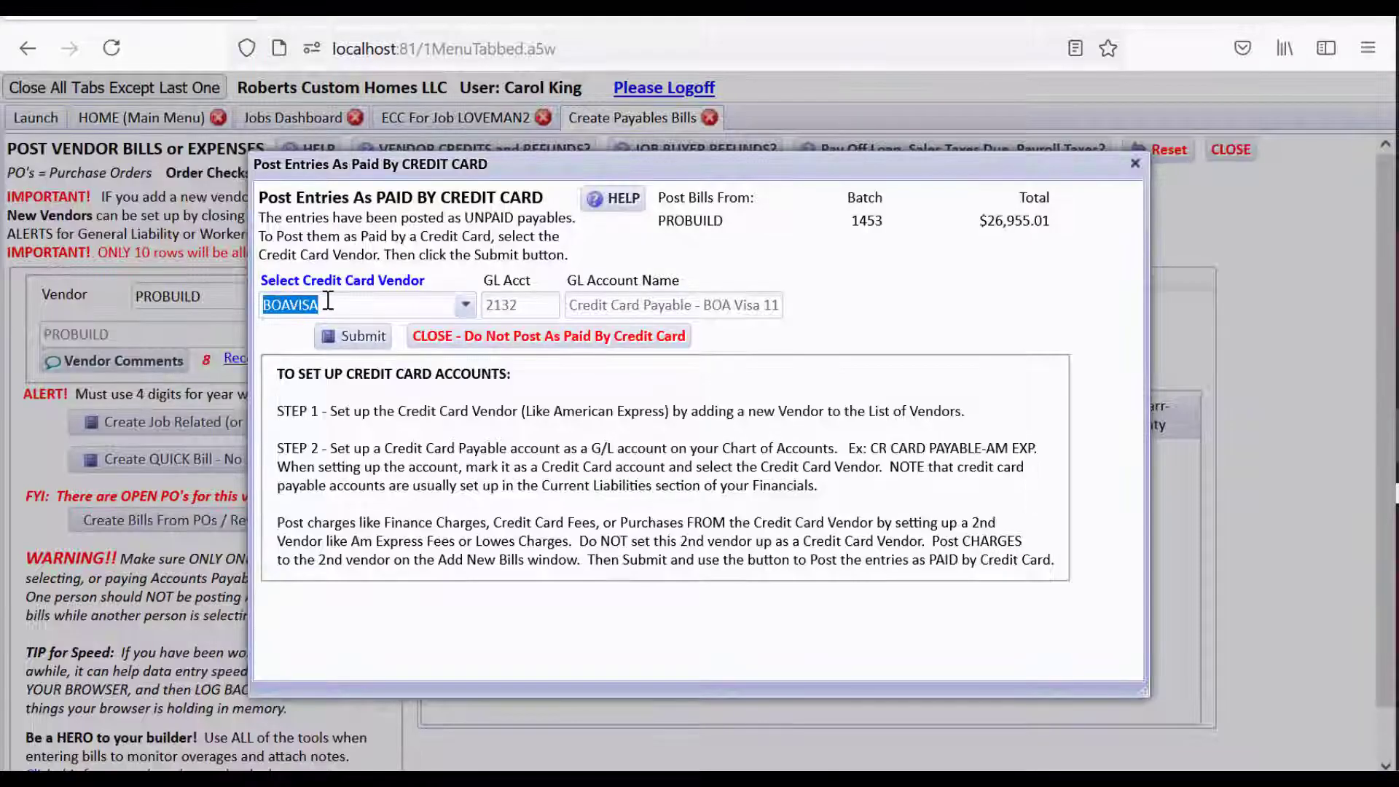
pyautogui.click(356, 335)
# Review the posted PROBUILD batch entries in the vendor transactions ledger, and close the ledger and the posting confirmation
pyautogui.click(637, 377)
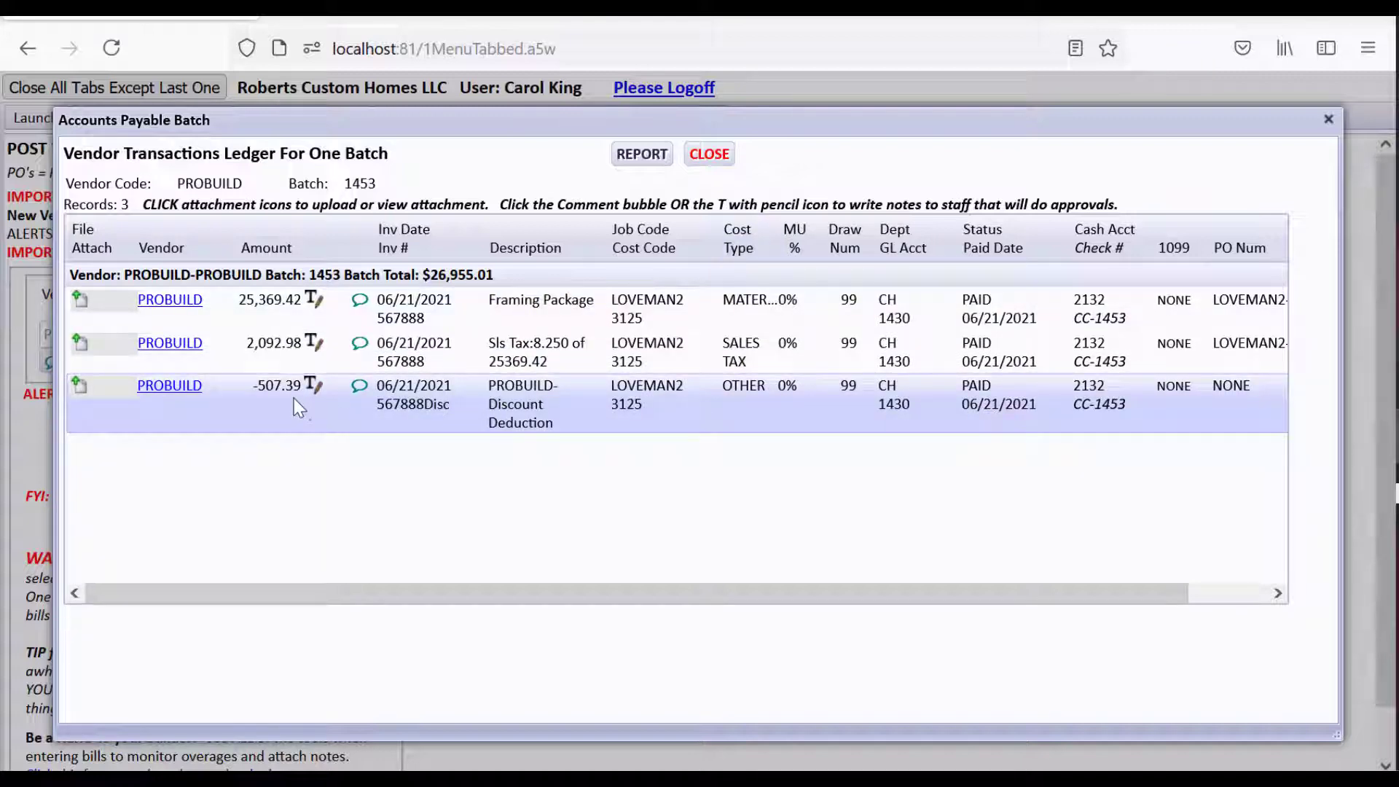
pyautogui.click(709, 154)
pyautogui.click(726, 436)
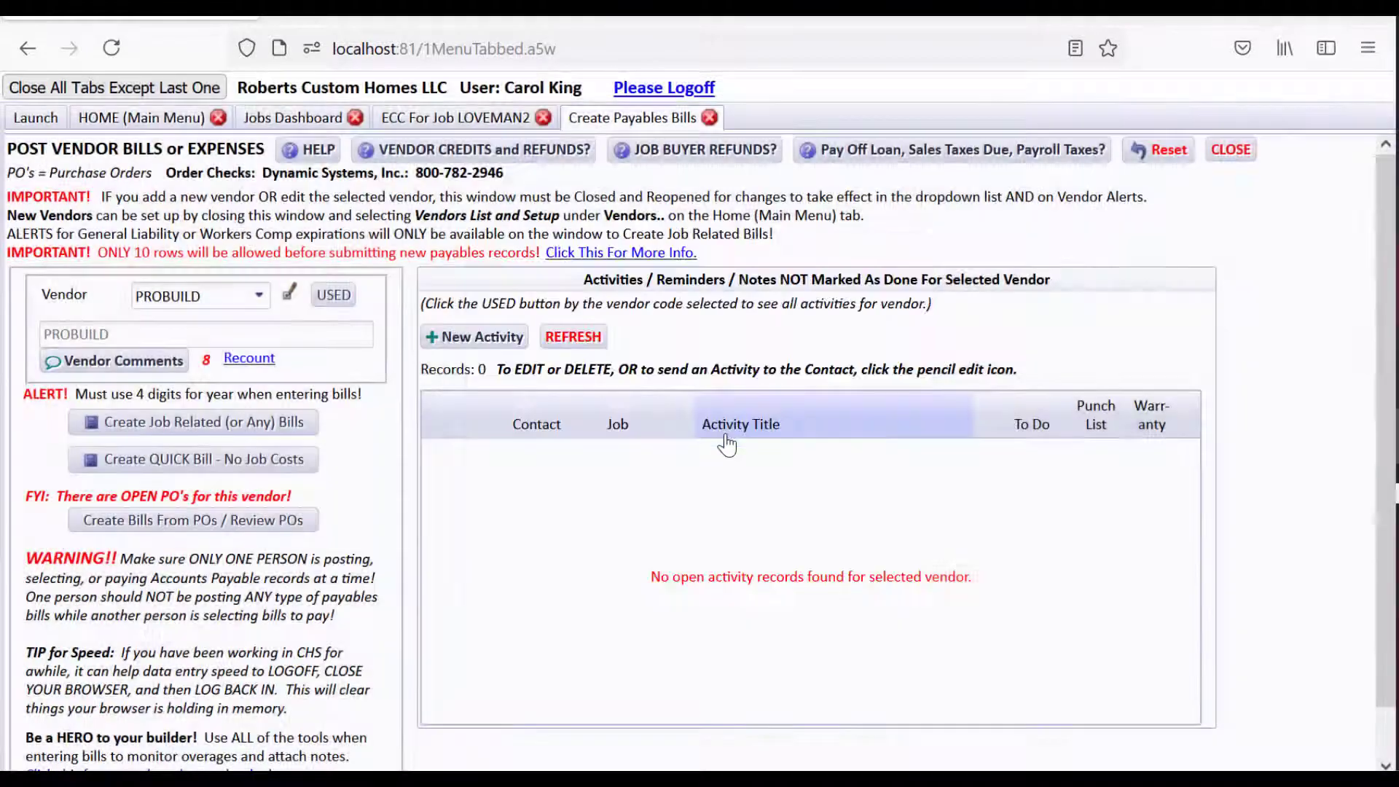
# In job LOVEMAN2's ECC worksheet, review the actual cost detail for Framing Package 3125 and mark its actual costs as Done
pyautogui.click(299, 117)
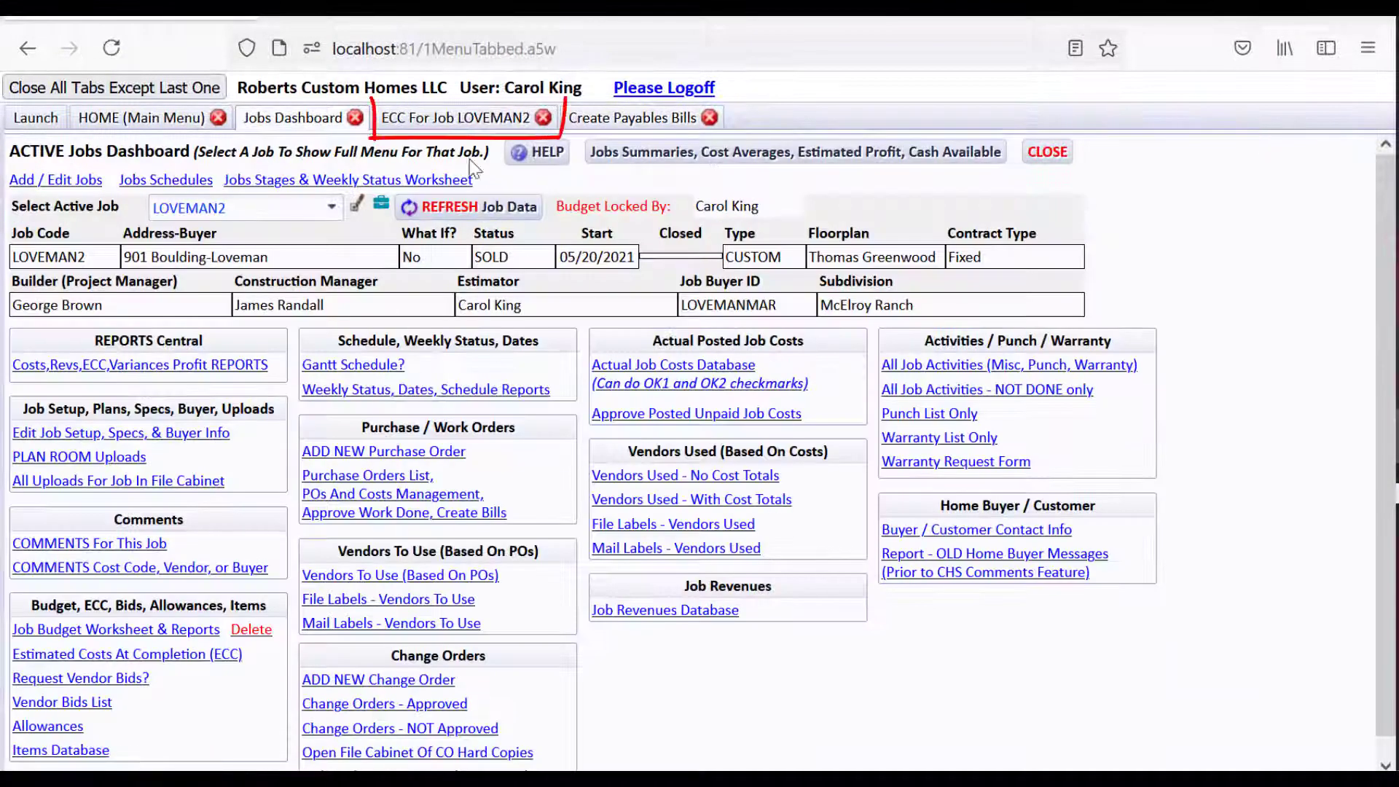
pyautogui.click(455, 117)
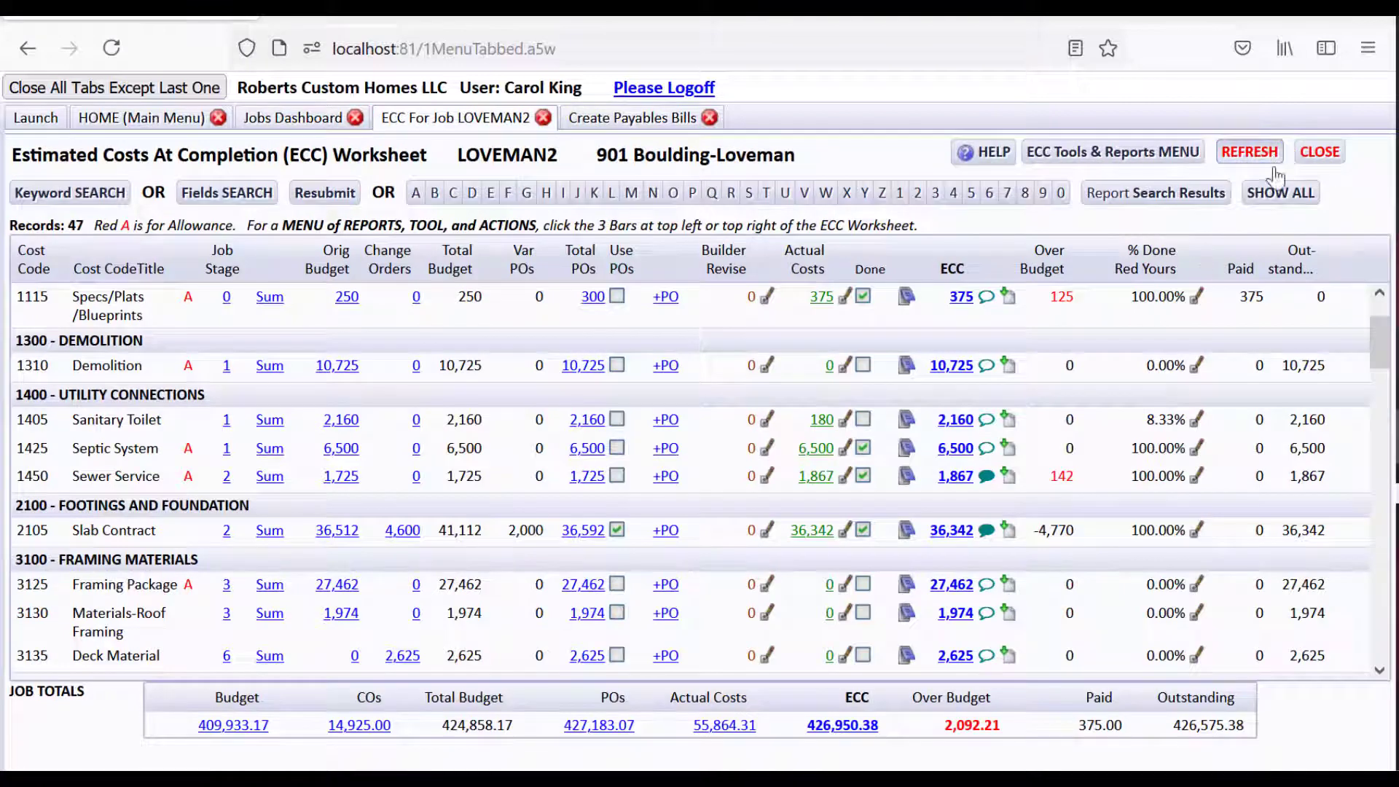
pyautogui.moveTo(1378, 338); pyautogui.dragTo(1379, 360)
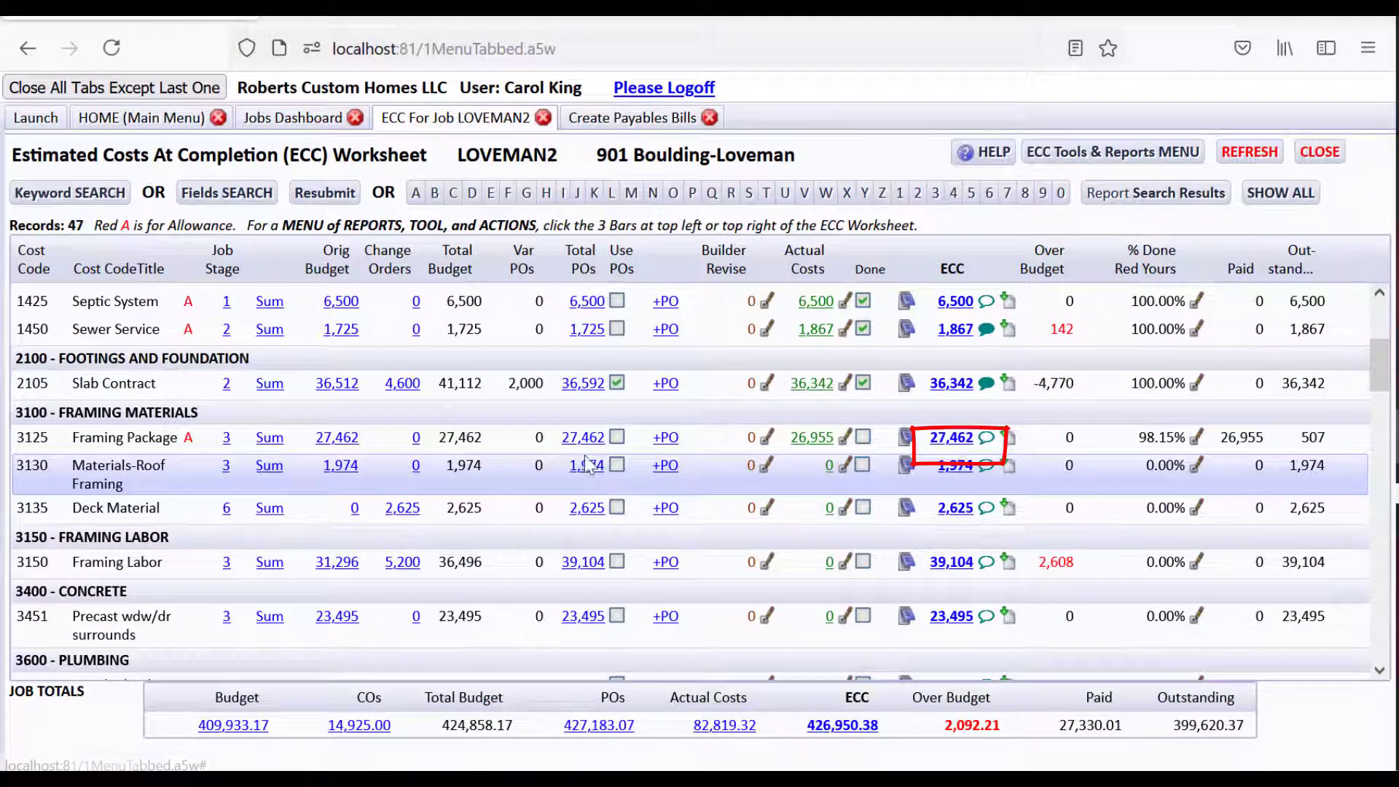
pyautogui.click(808, 439)
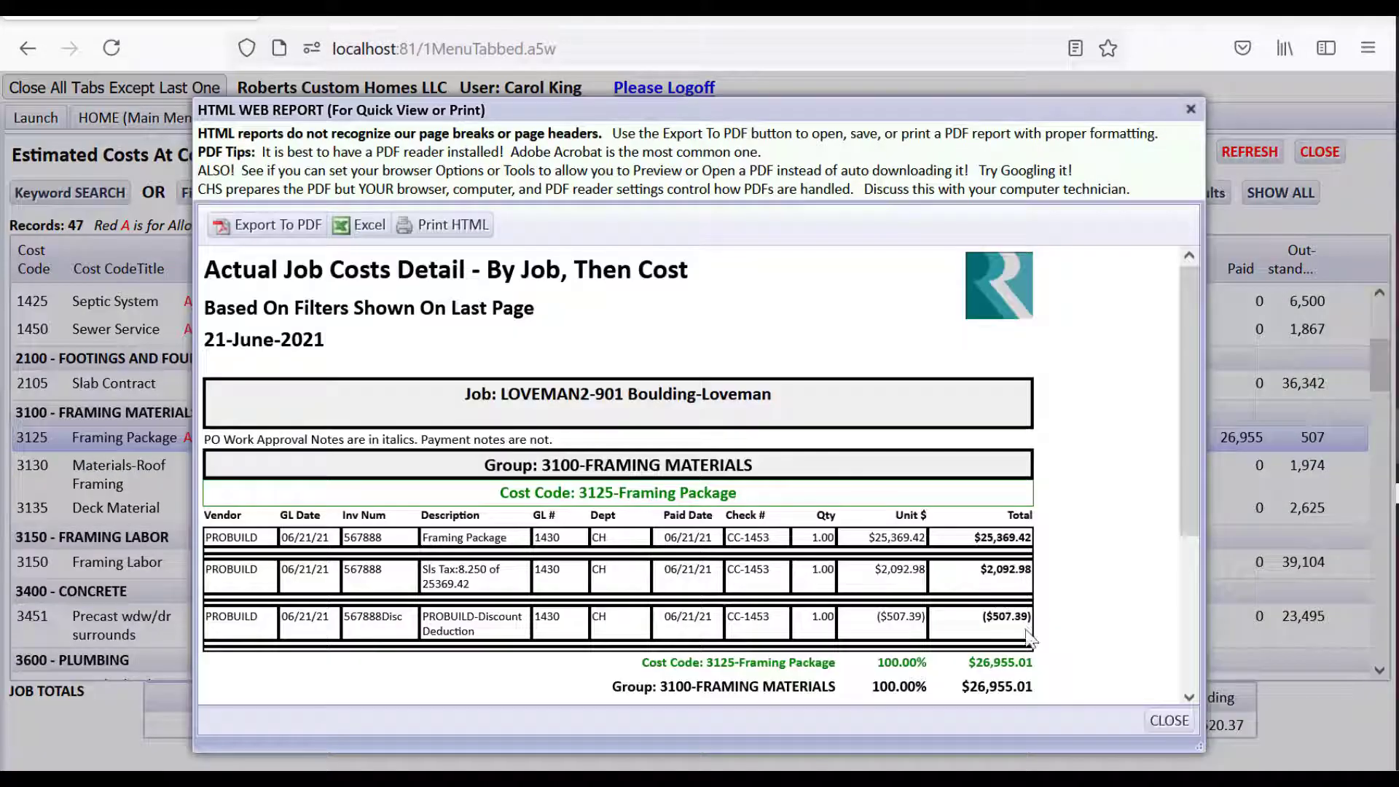
pyautogui.click(1169, 721)
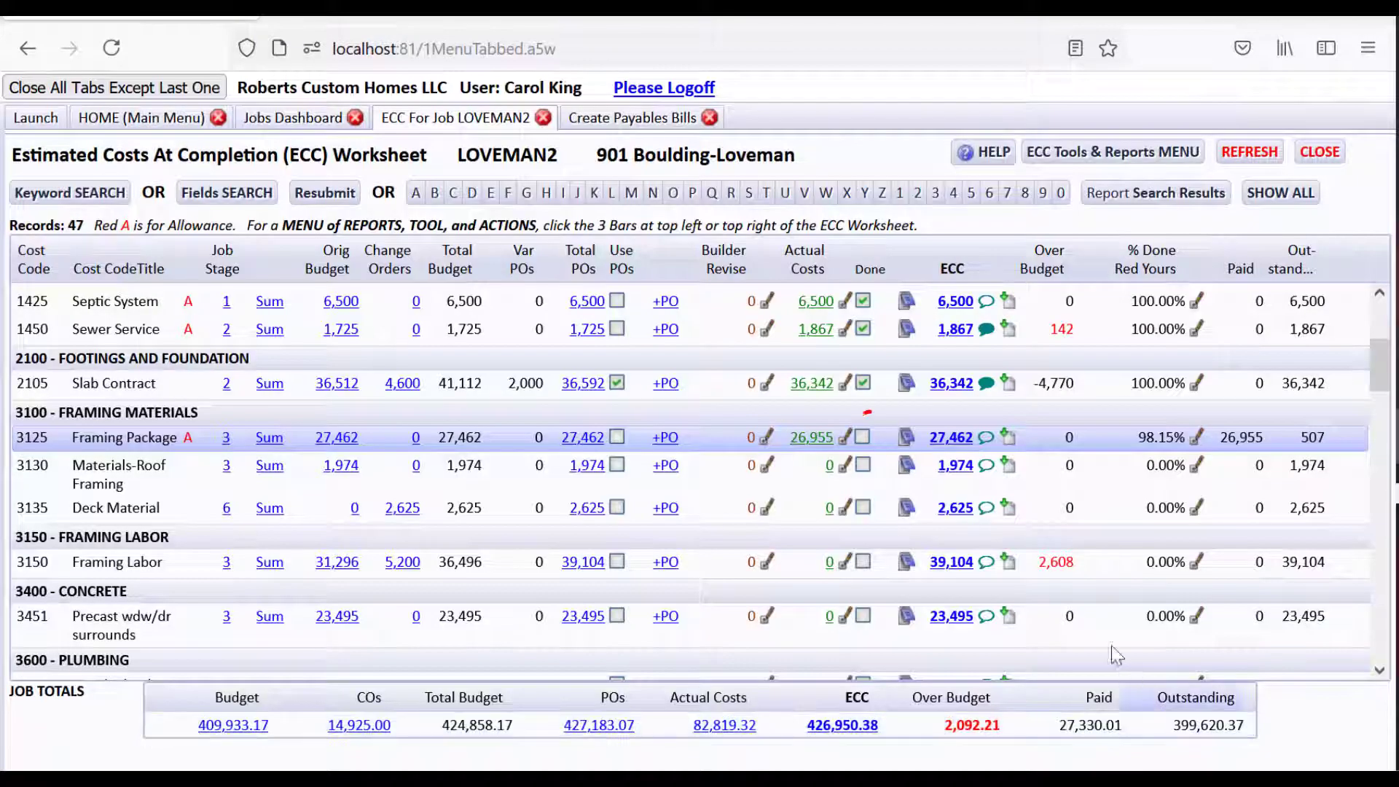
pyautogui.click(864, 441)
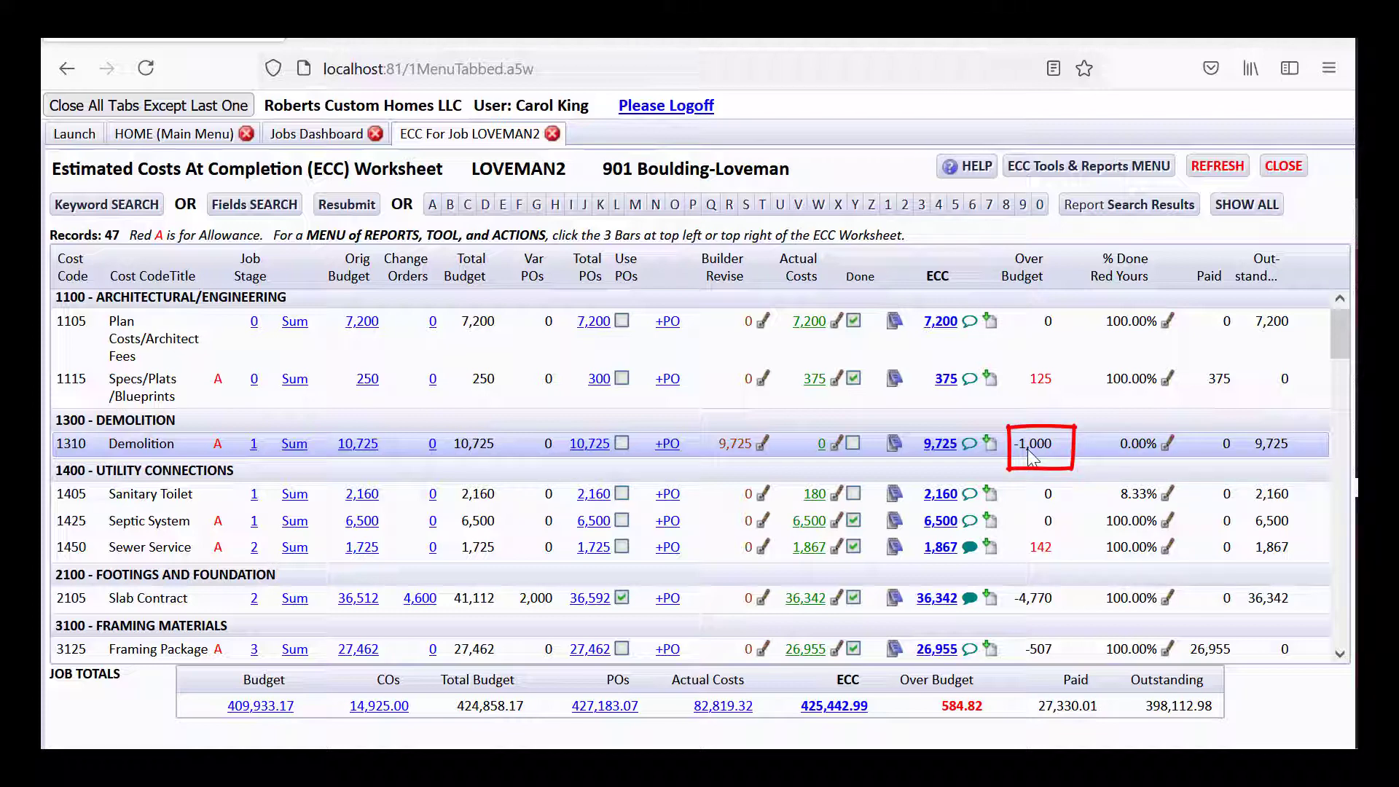
# Review the builder's revised estimate and internal notes for Demolition 1310, and check its purchase order in POs and Costs Management
pyautogui.click(765, 446)
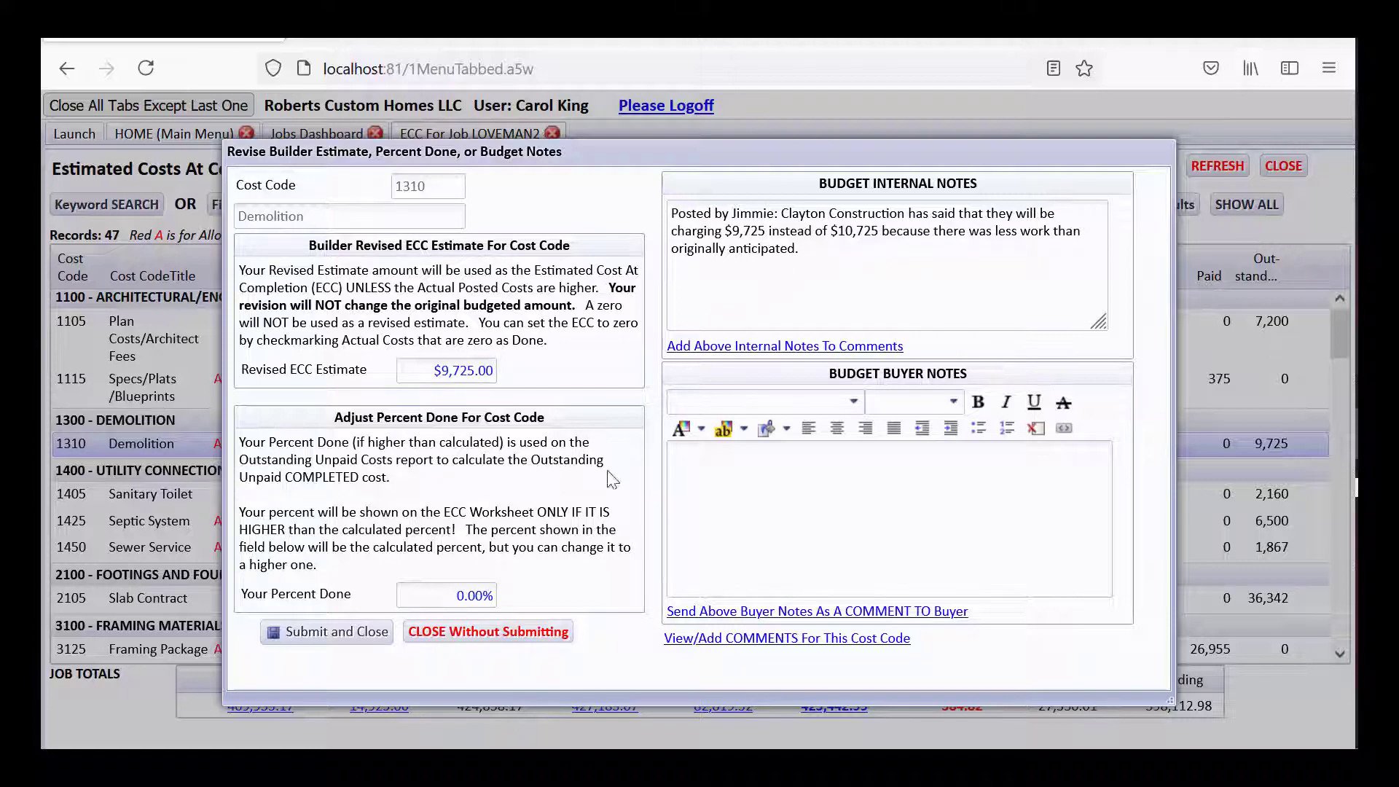
pyautogui.click(561, 632)
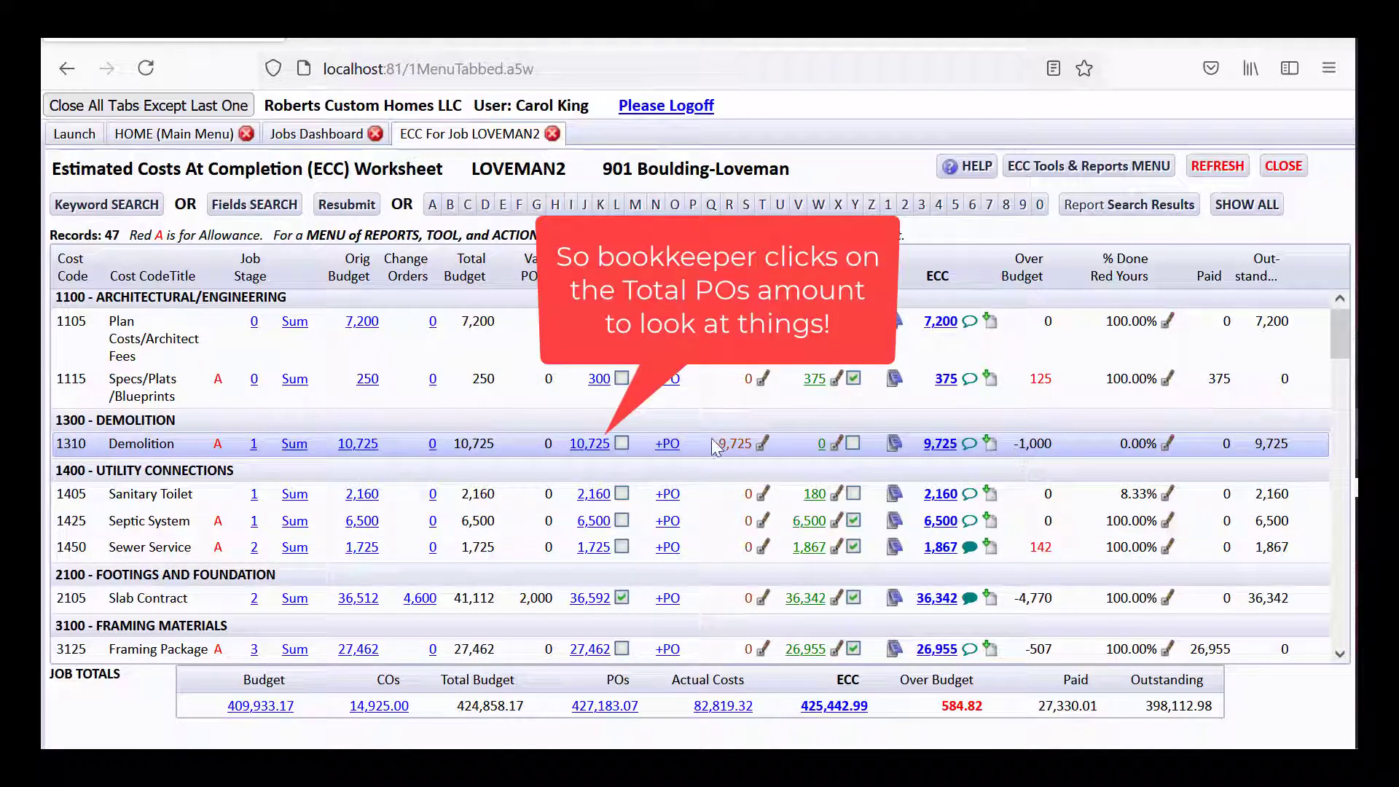
pyautogui.click(595, 445)
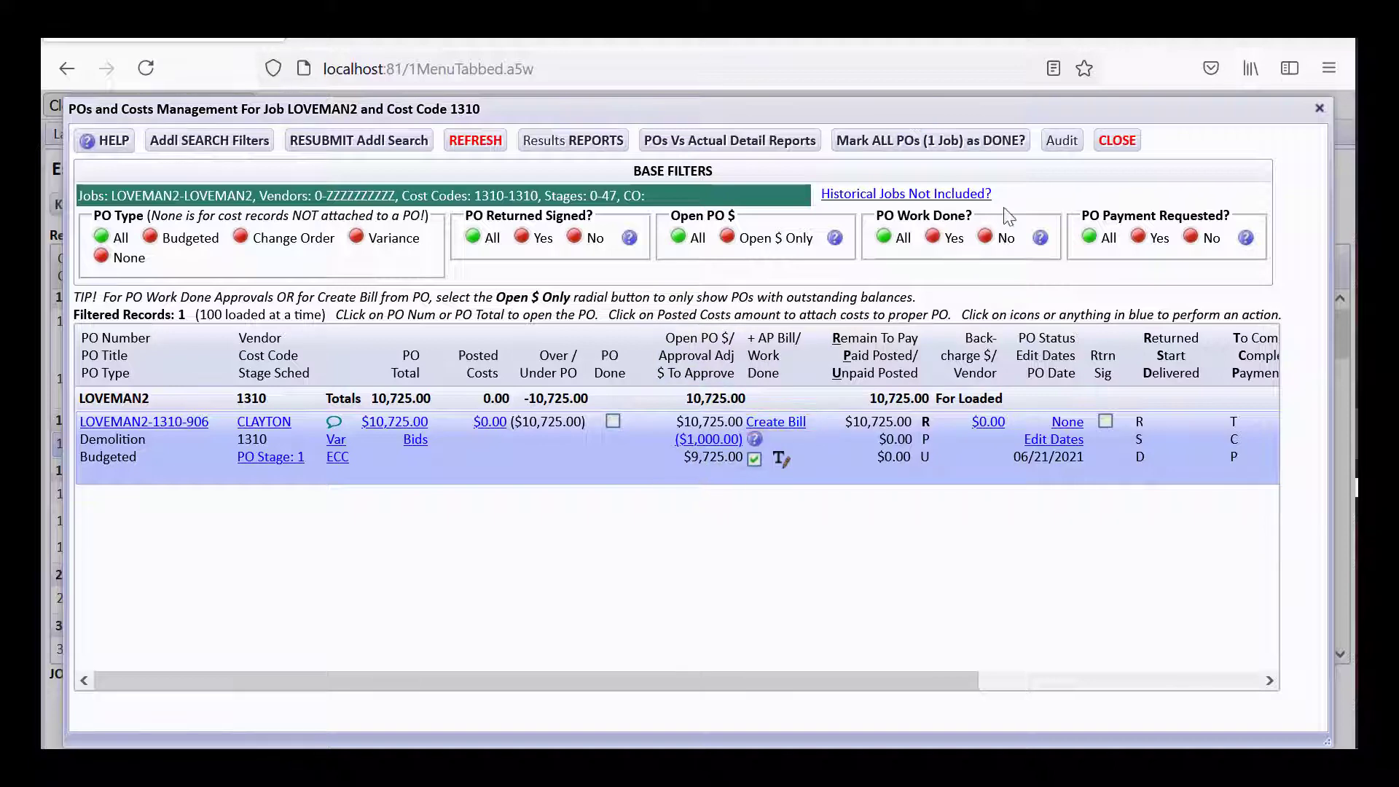
pyautogui.click(1117, 141)
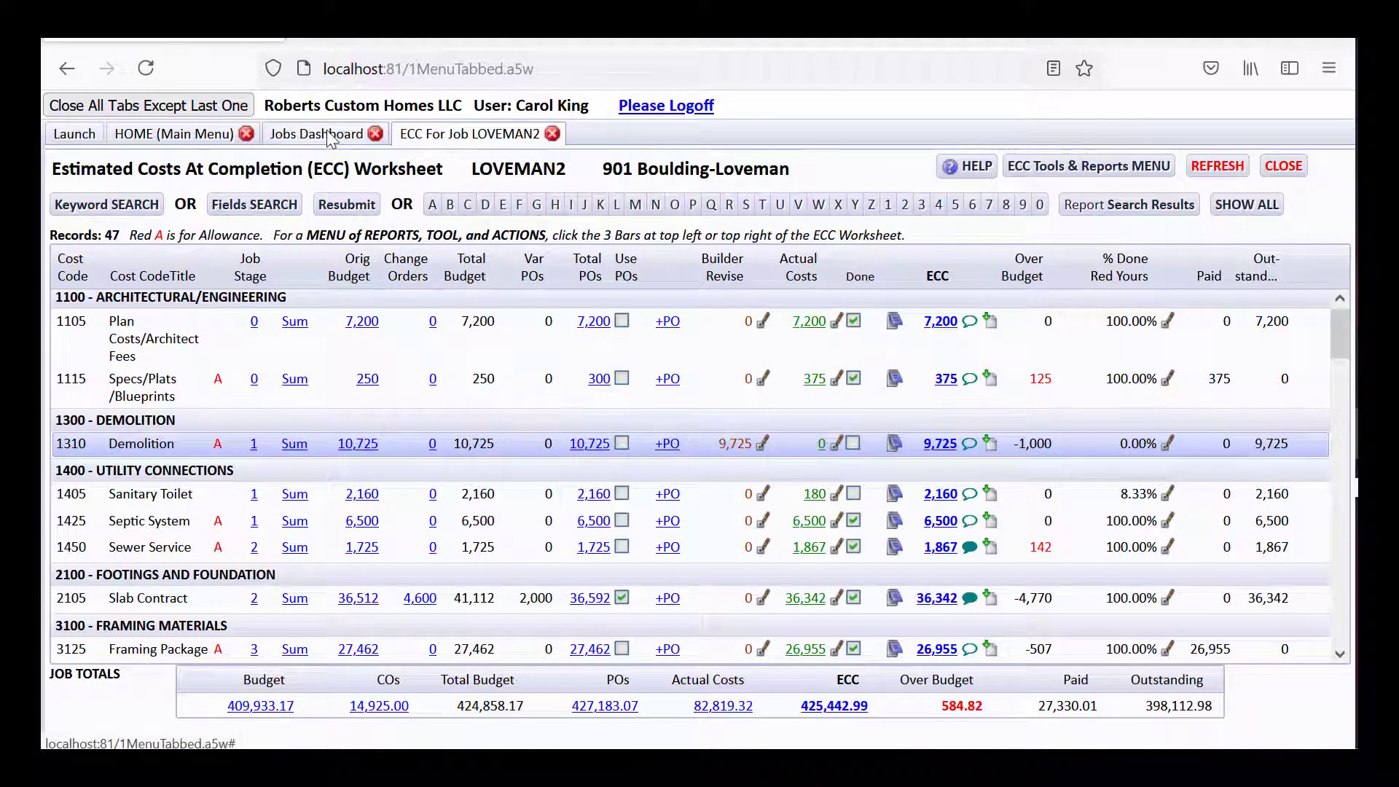
# From the jobs dashboard, list LOVEMAN2's purchase orders and posted costs by job and cost code for vendor CLAYTON only
pyautogui.click(316, 134)
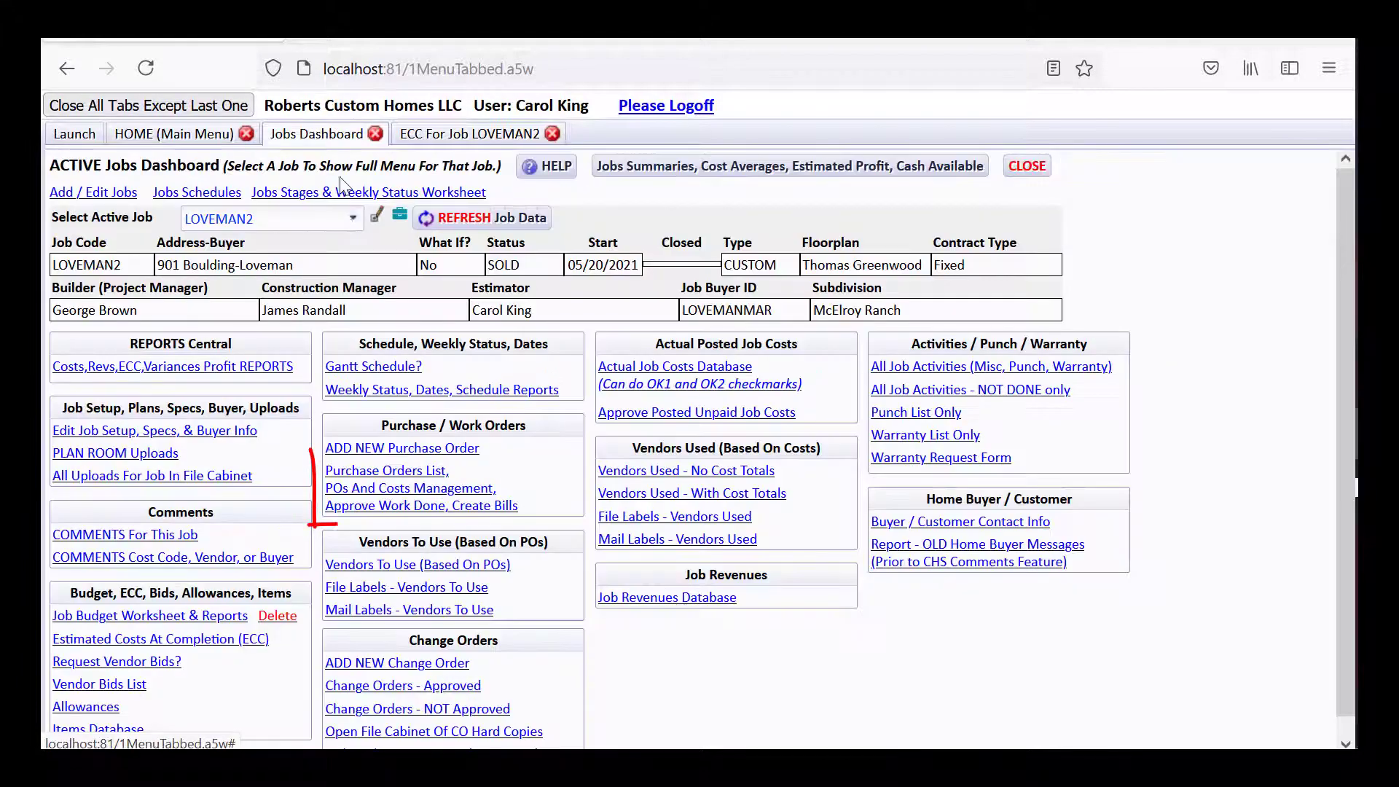
pyautogui.click(404, 498)
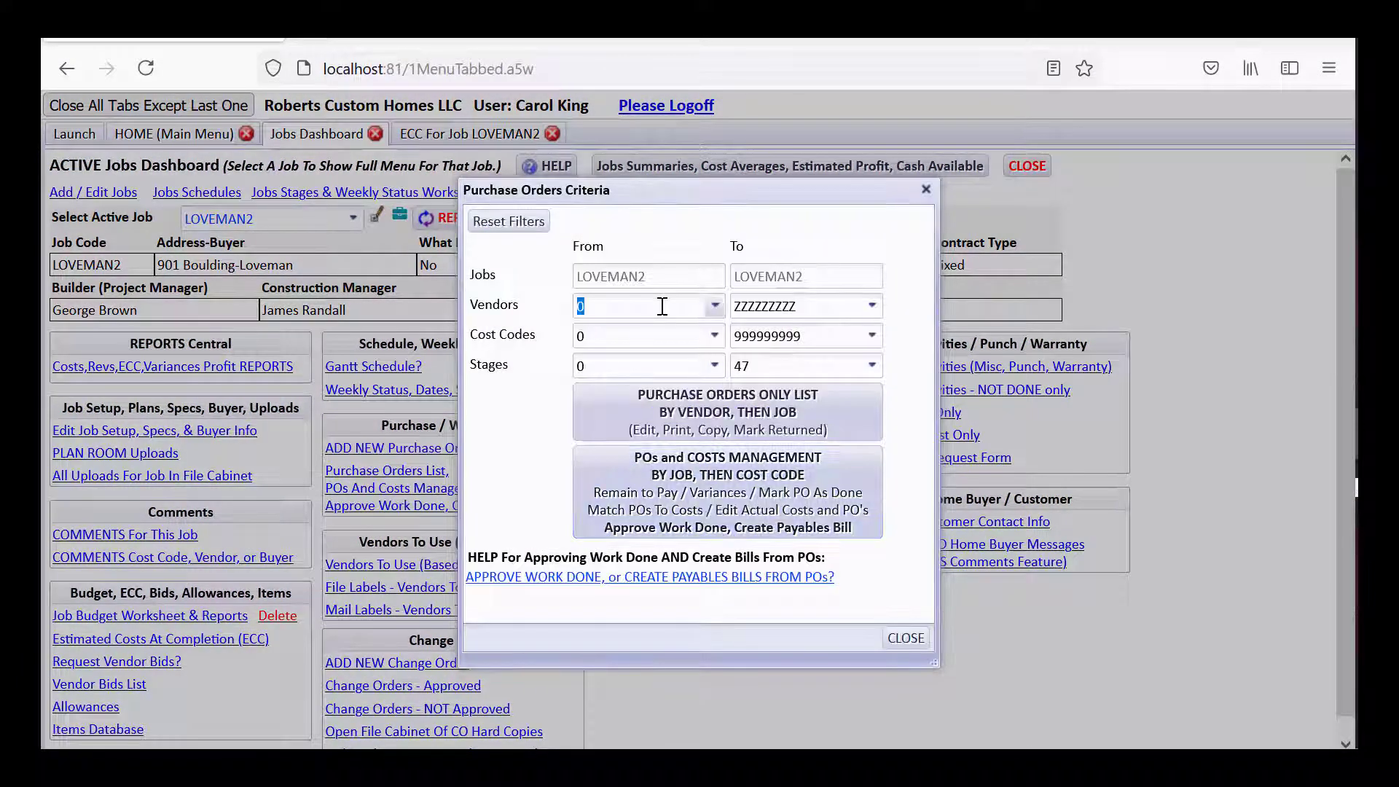
pyautogui.click(662, 306)
pyautogui.click(672, 486)
pyautogui.click(672, 490)
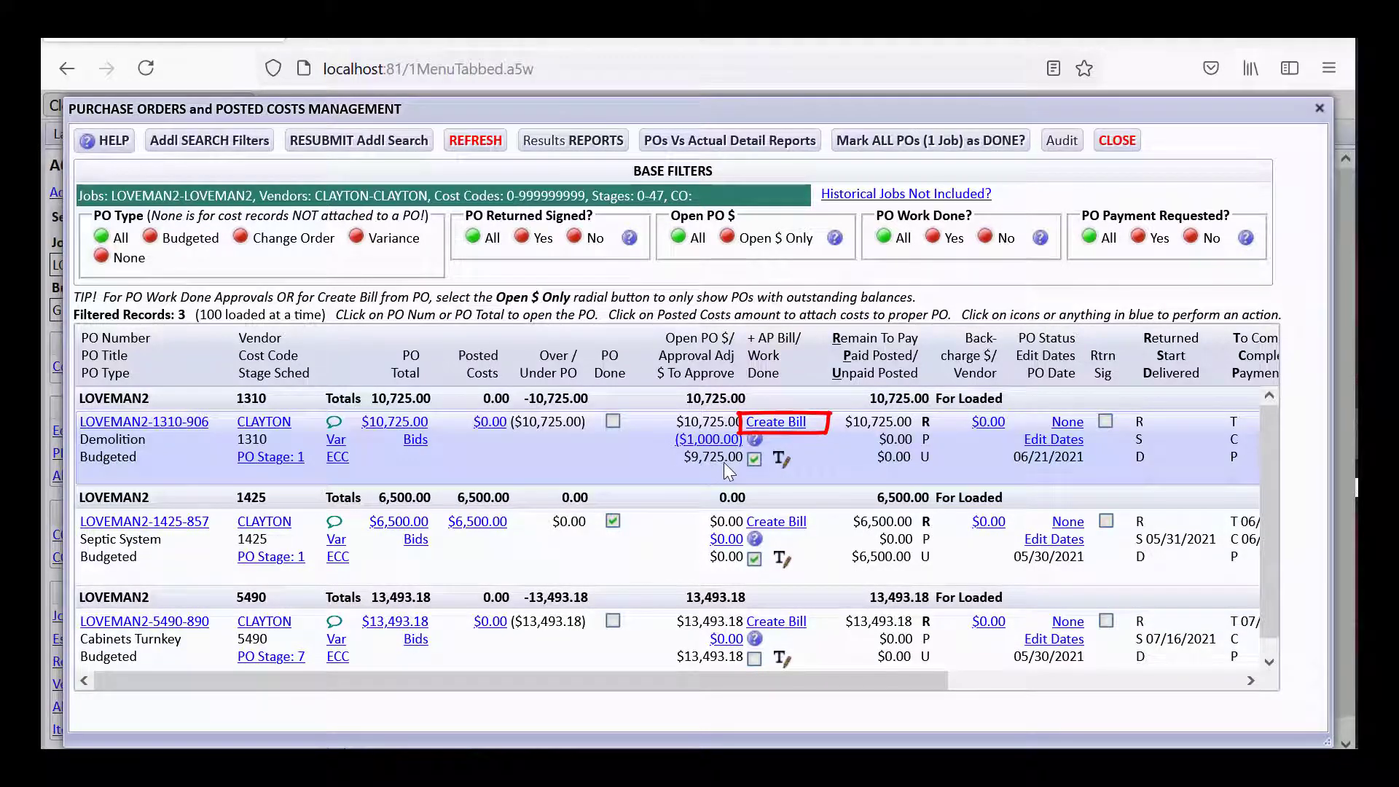
# Create a payables bill from CLAYTON's Demolition purchase order and submit it for posting with a check payment
pyautogui.click(777, 422)
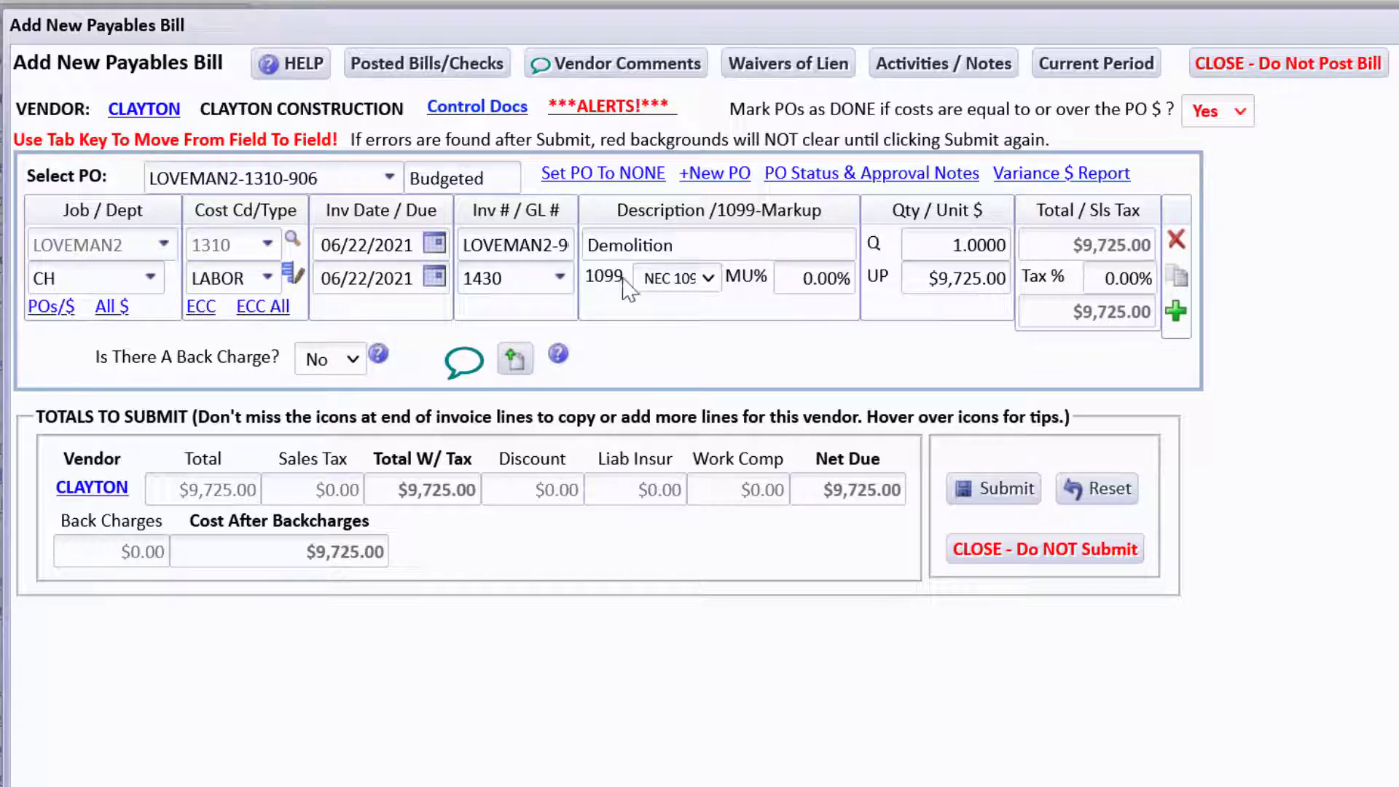
pyautogui.click(1022, 489)
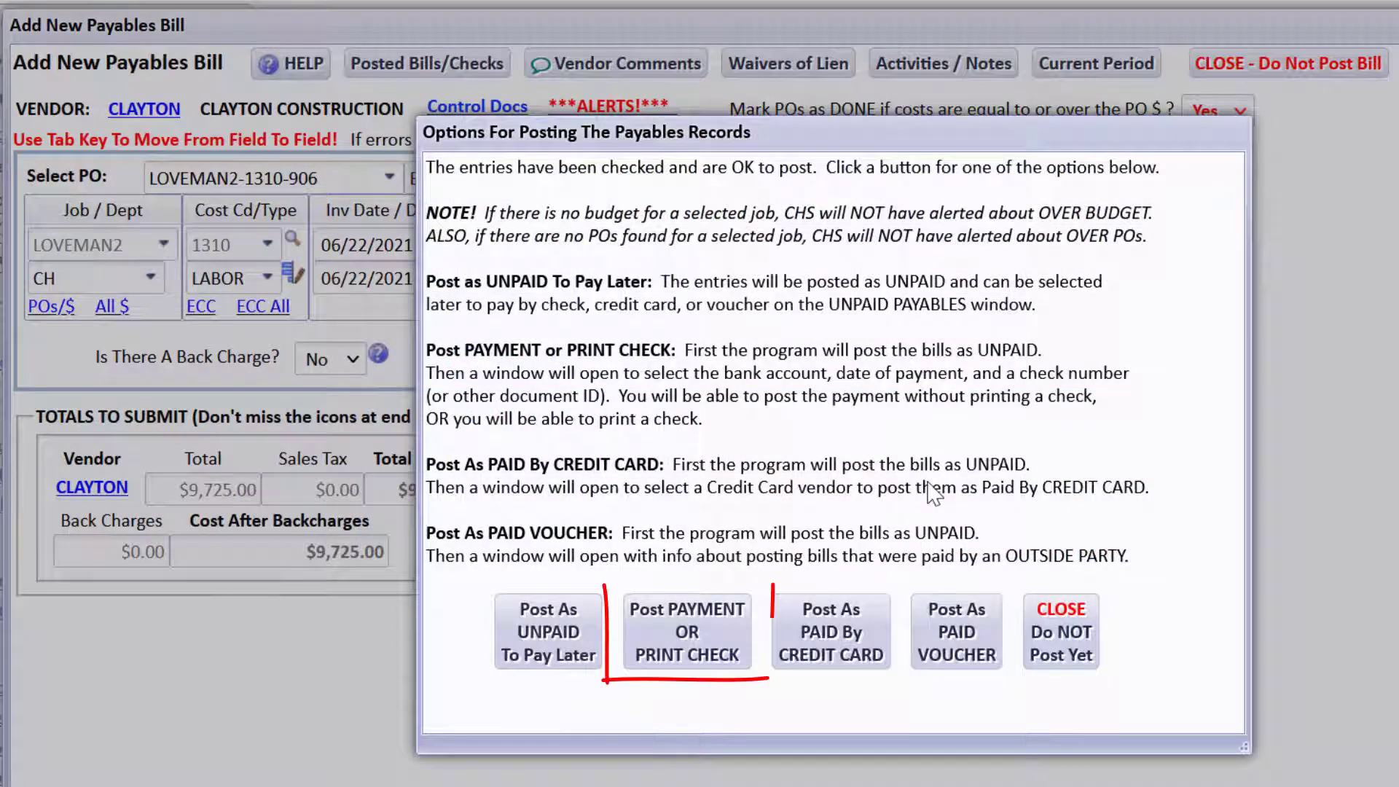
pyautogui.click(682, 637)
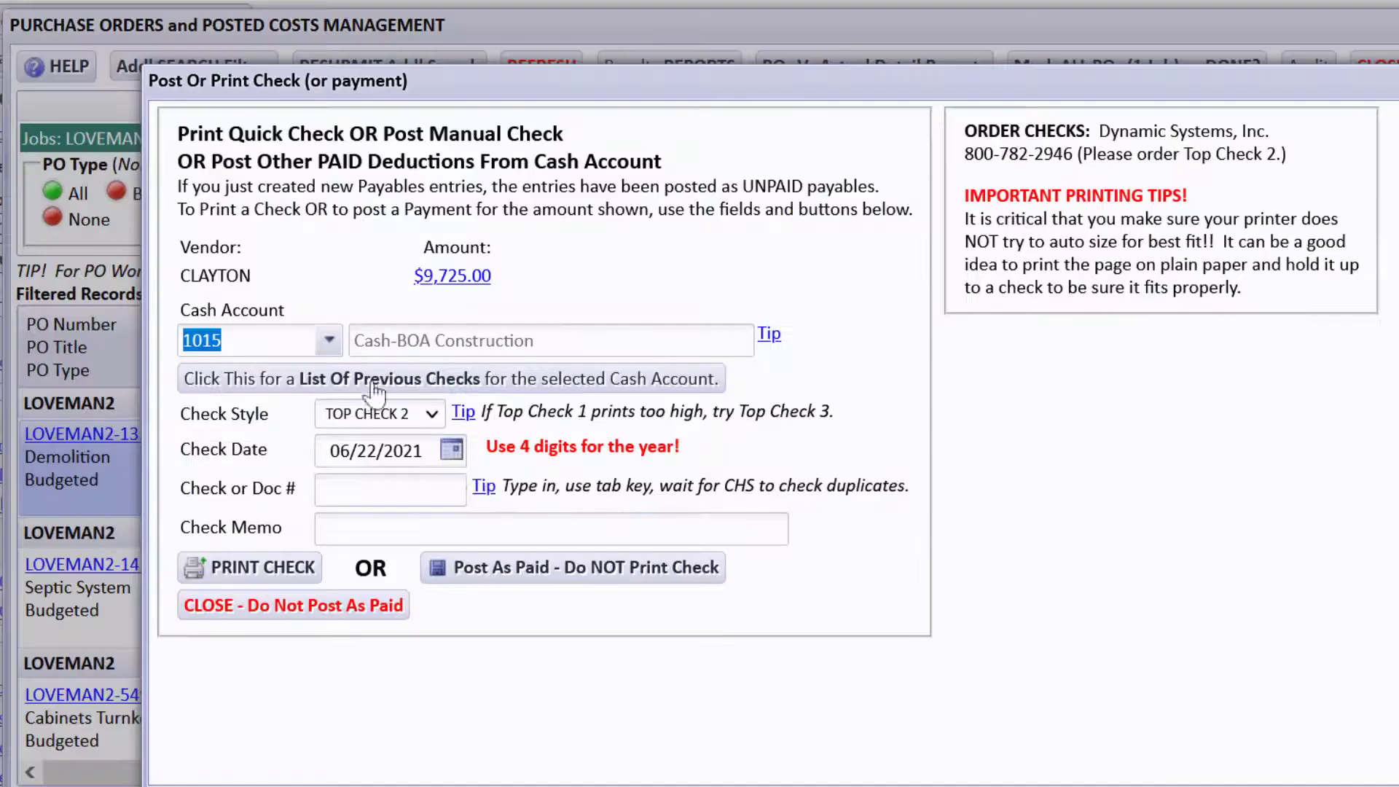
# Enter check number 4601 for the CLAYTON payment, post it as paid without printing a check, and close the confirmation
pyautogui.click(417, 483)
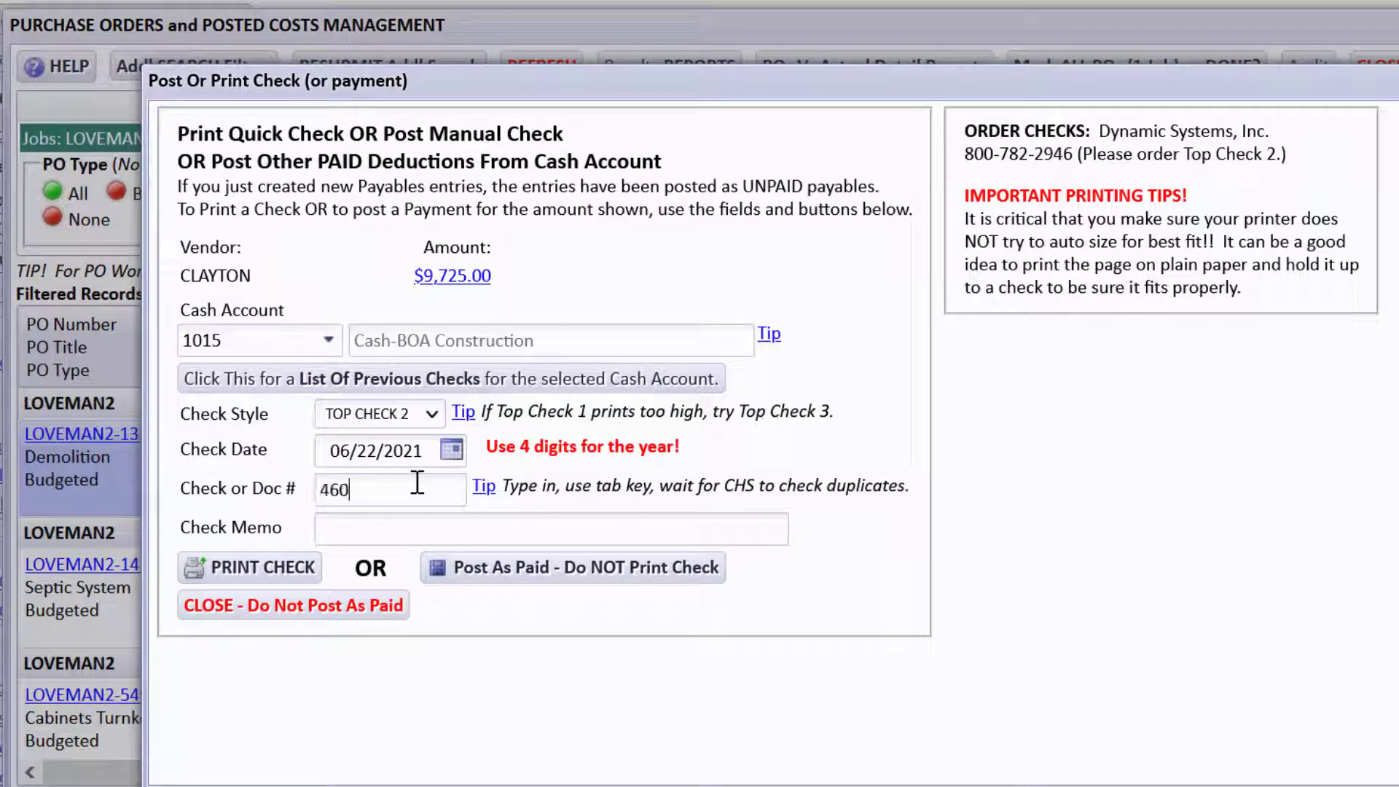
pyautogui.press('Tab')
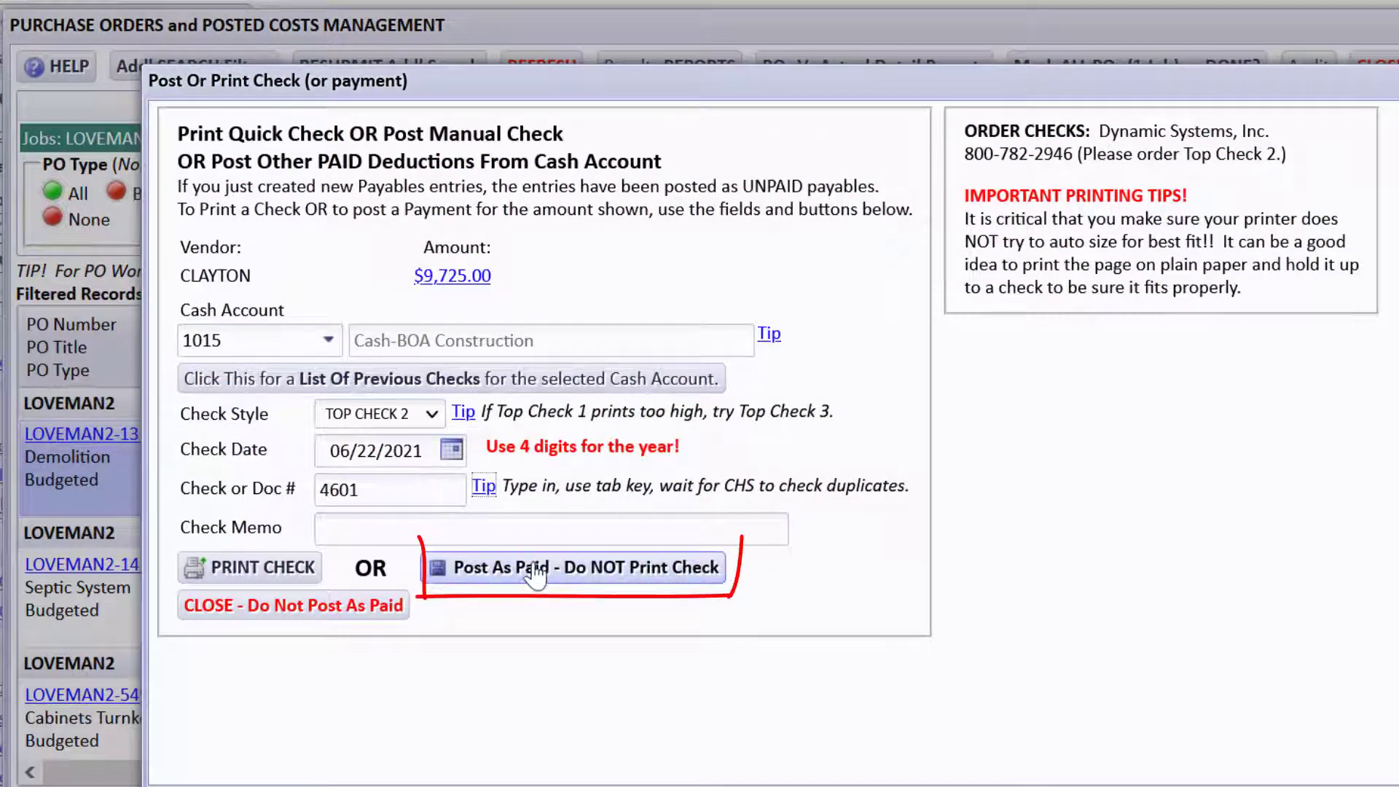
pyautogui.click(537, 572)
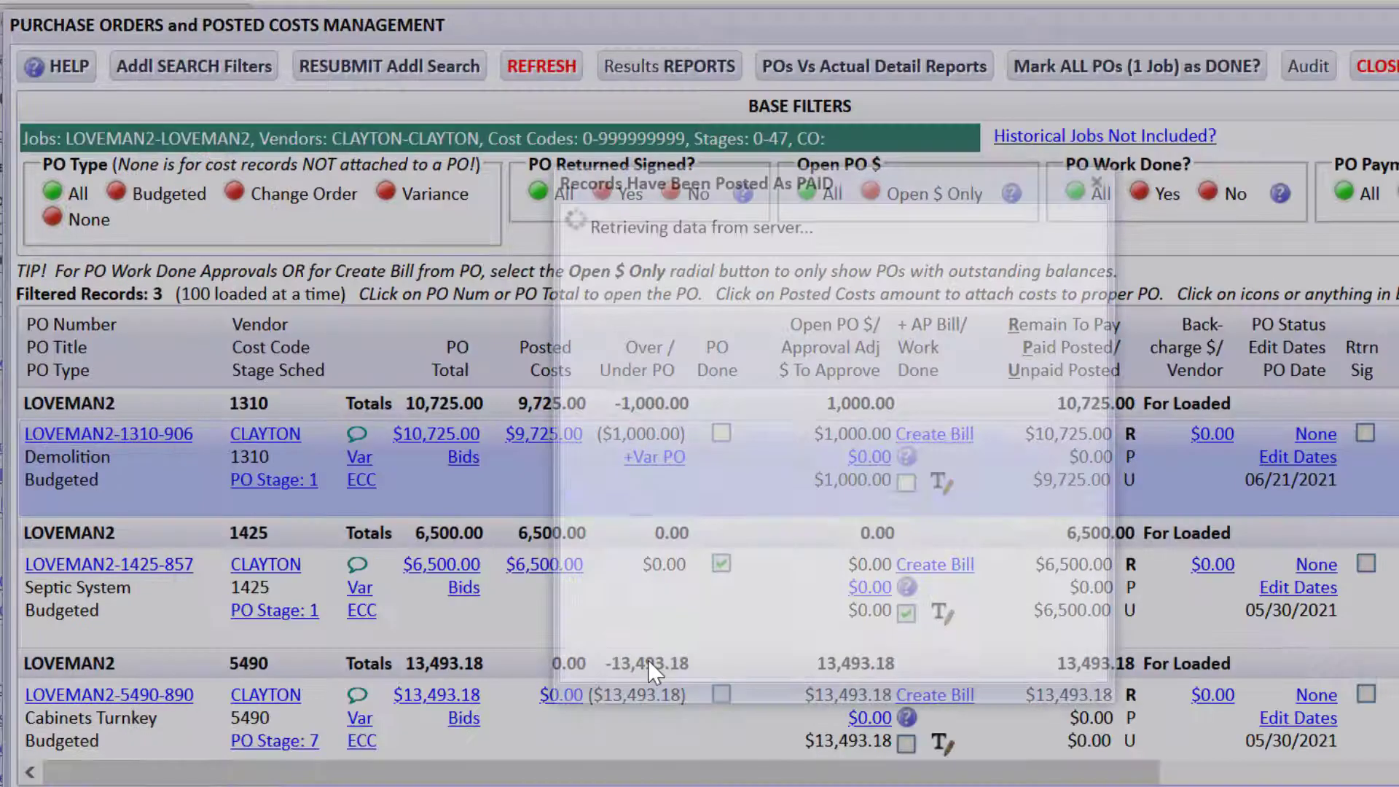
pyautogui.click(666, 498)
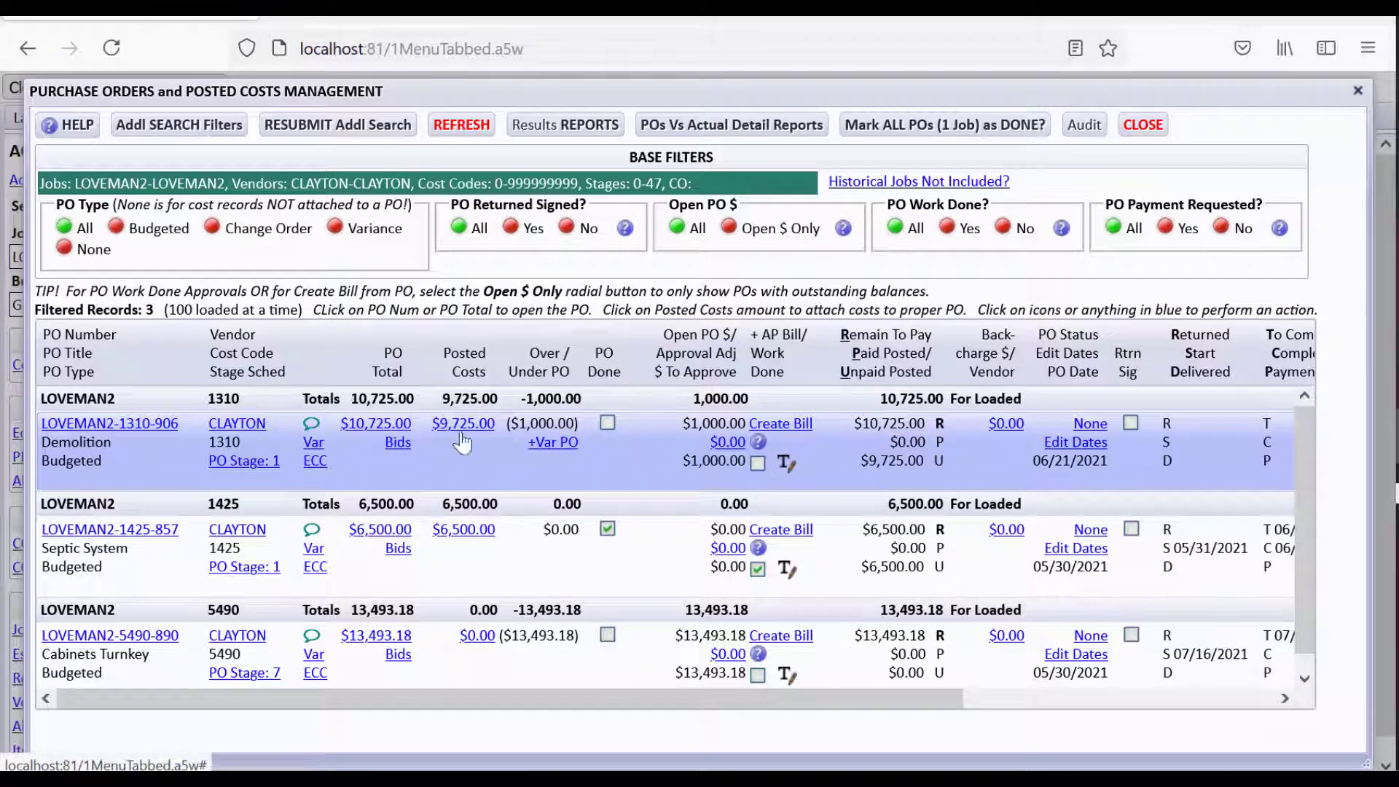
# Mark CLAYTON's Demolition purchase order as Done despite its remaining balance, and check its Work Done box
pyautogui.click(608, 426)
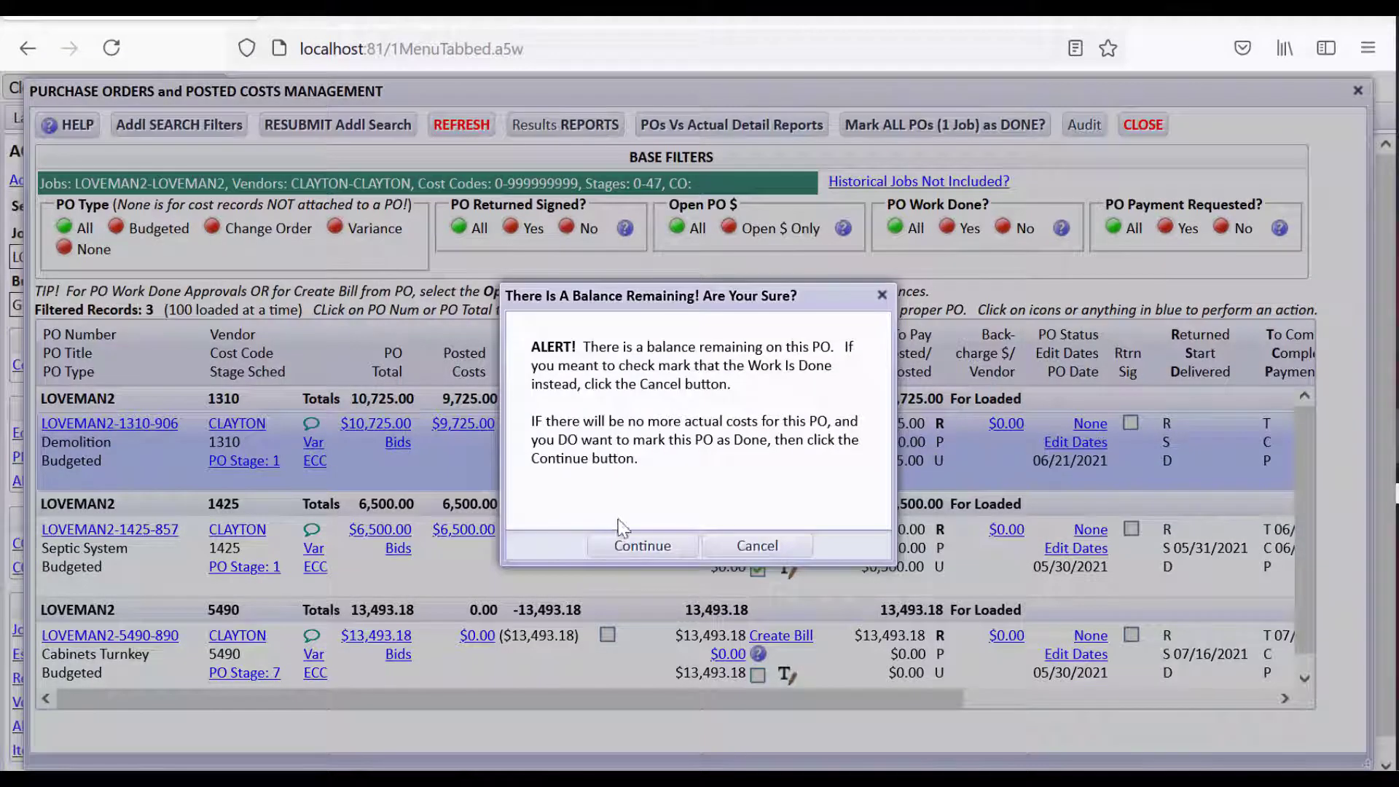
pyautogui.click(642, 543)
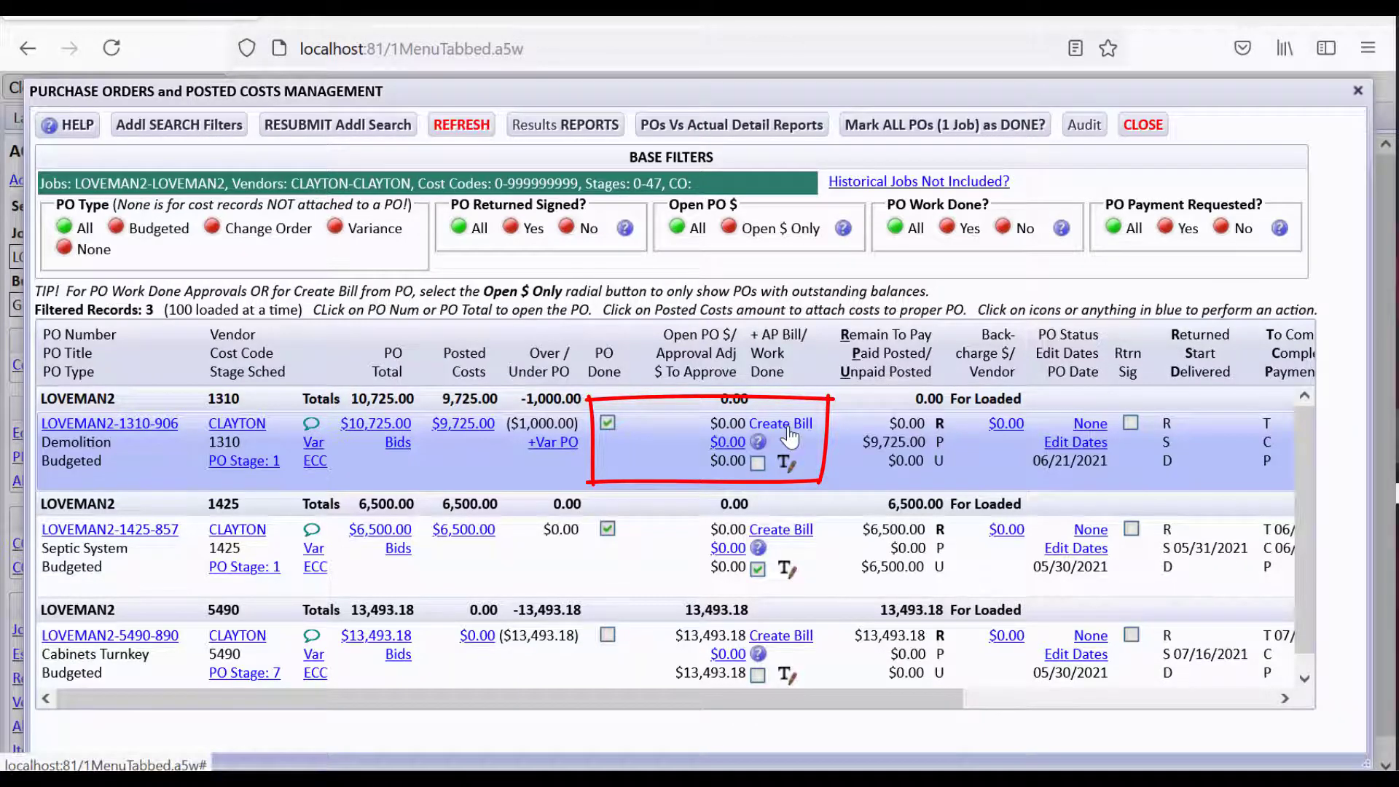
pyautogui.click(757, 464)
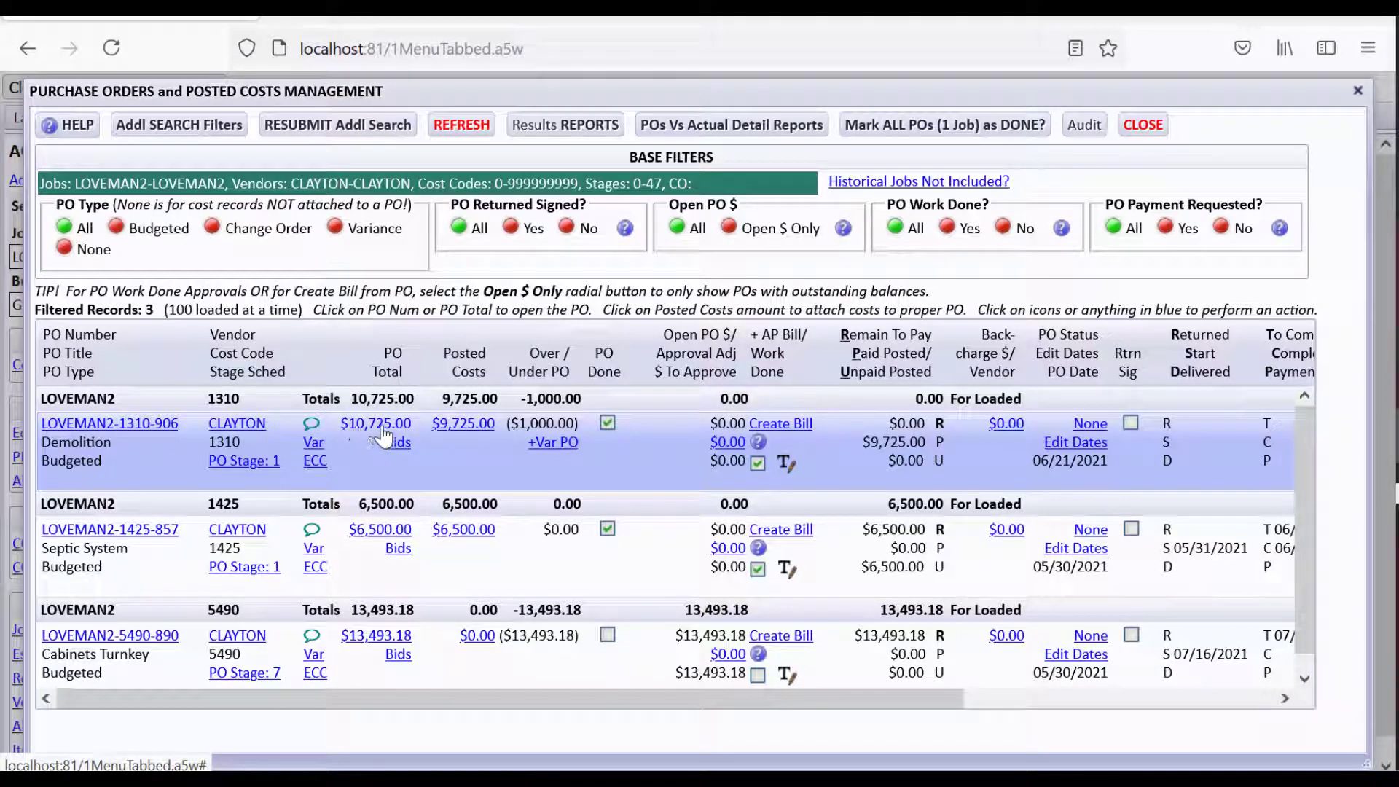
# Close the purchase order windows, and in the refreshed ECC worksheet mark the actual costs for Demolition 1310 as Done
pyautogui.click(1132, 132)
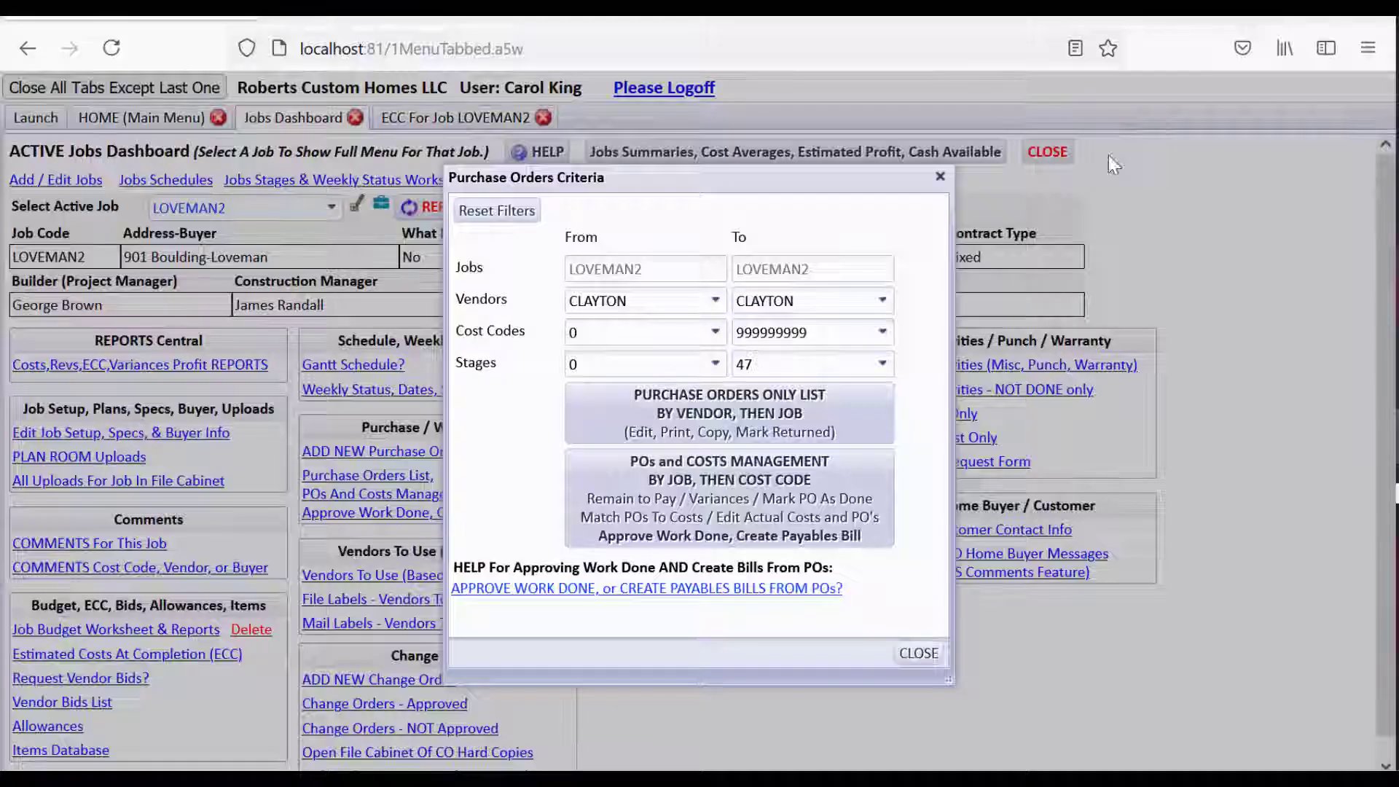
pyautogui.click(913, 651)
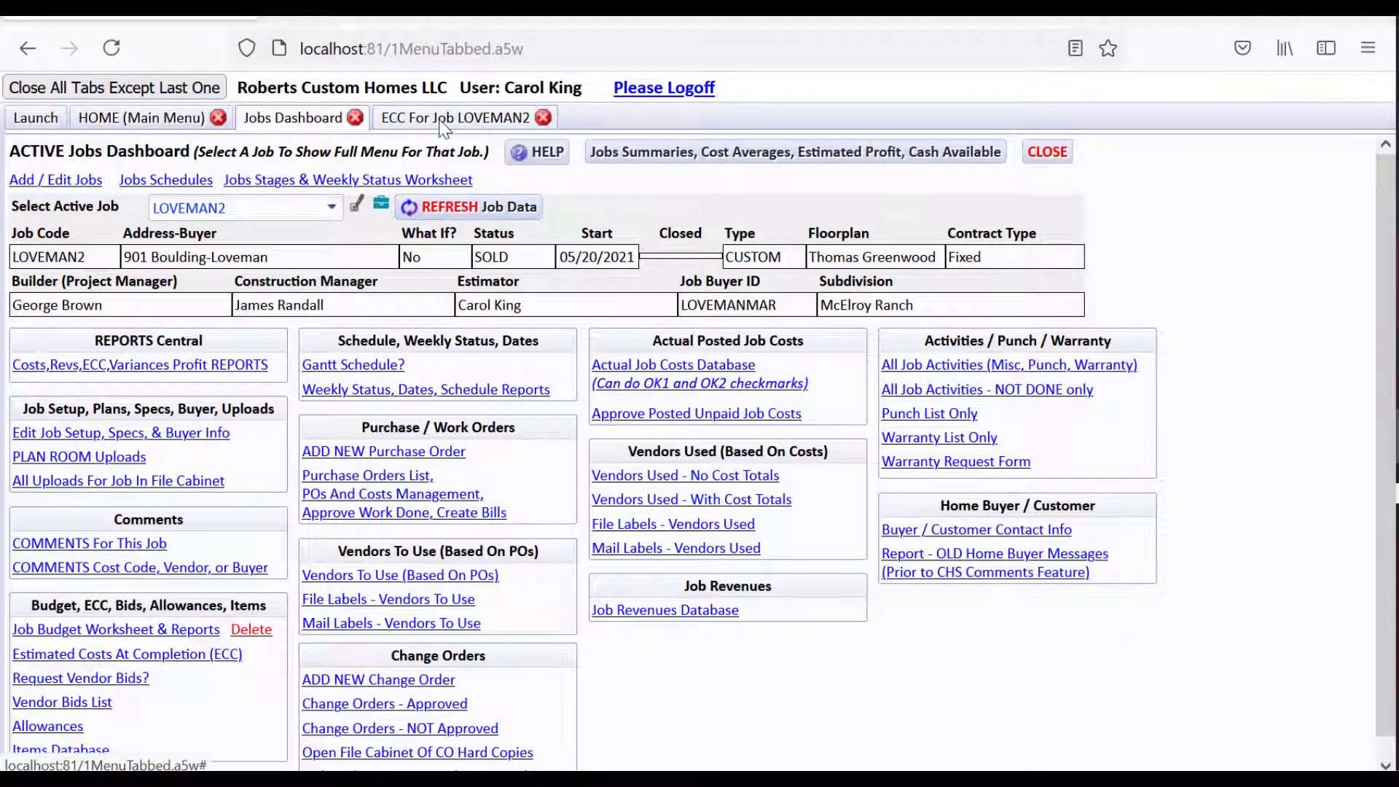
pyautogui.click(463, 120)
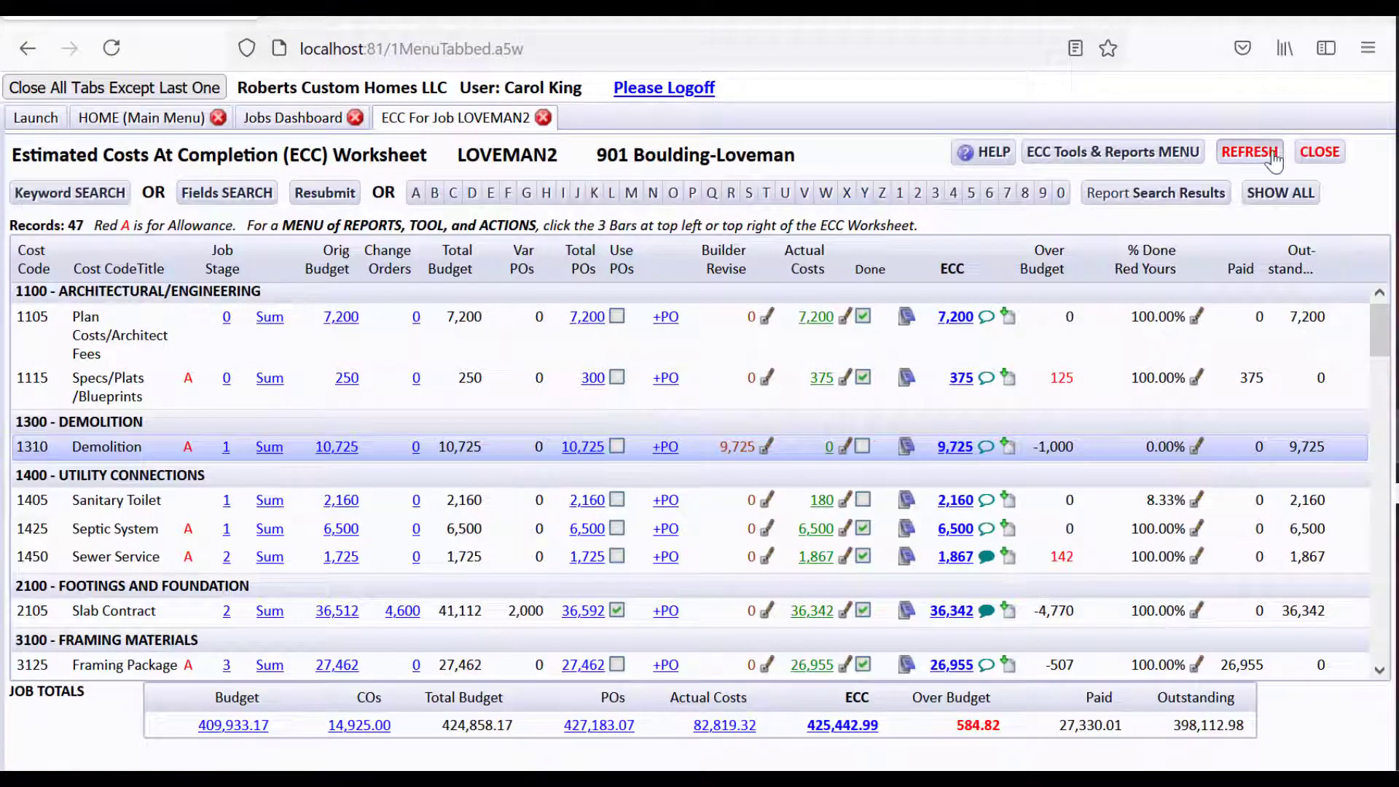
pyautogui.click(1250, 151)
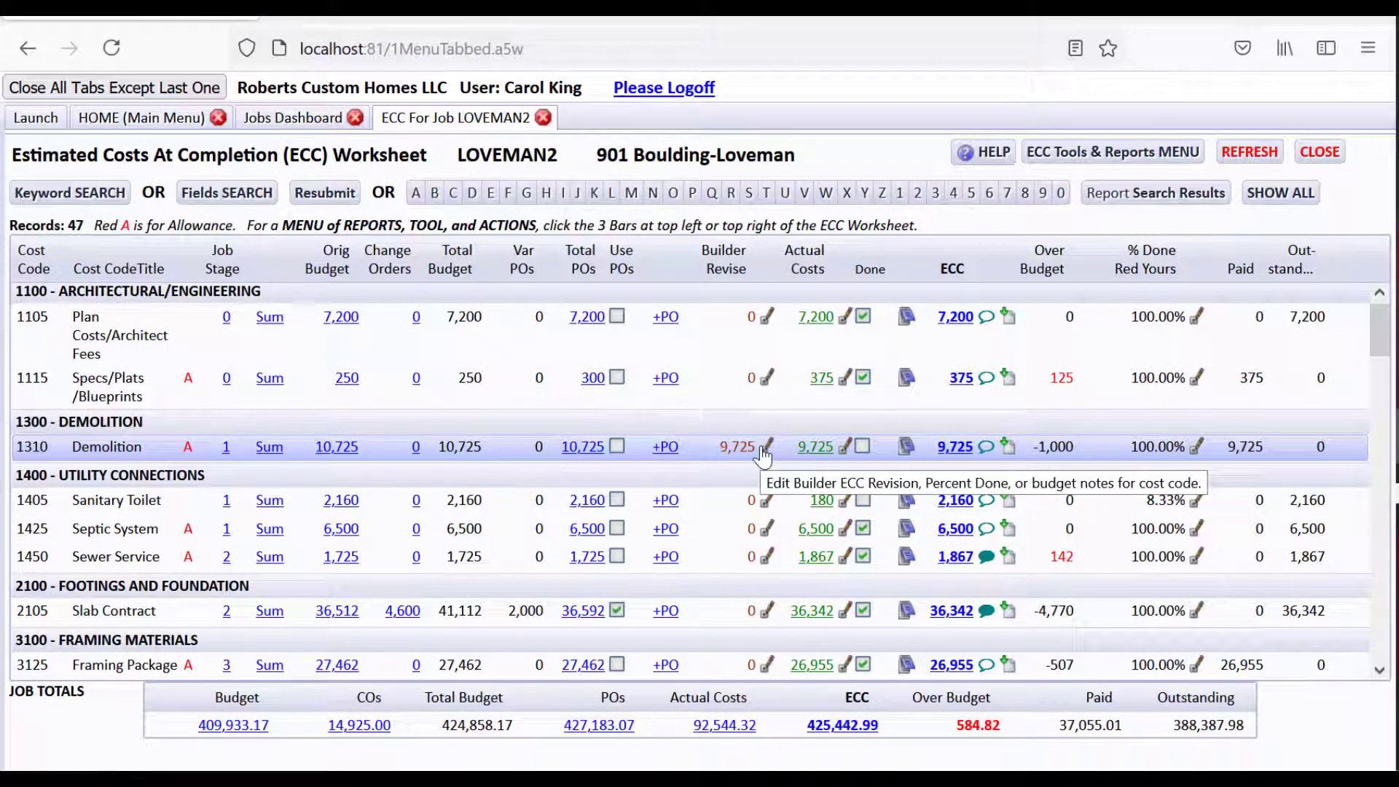
pyautogui.click(864, 447)
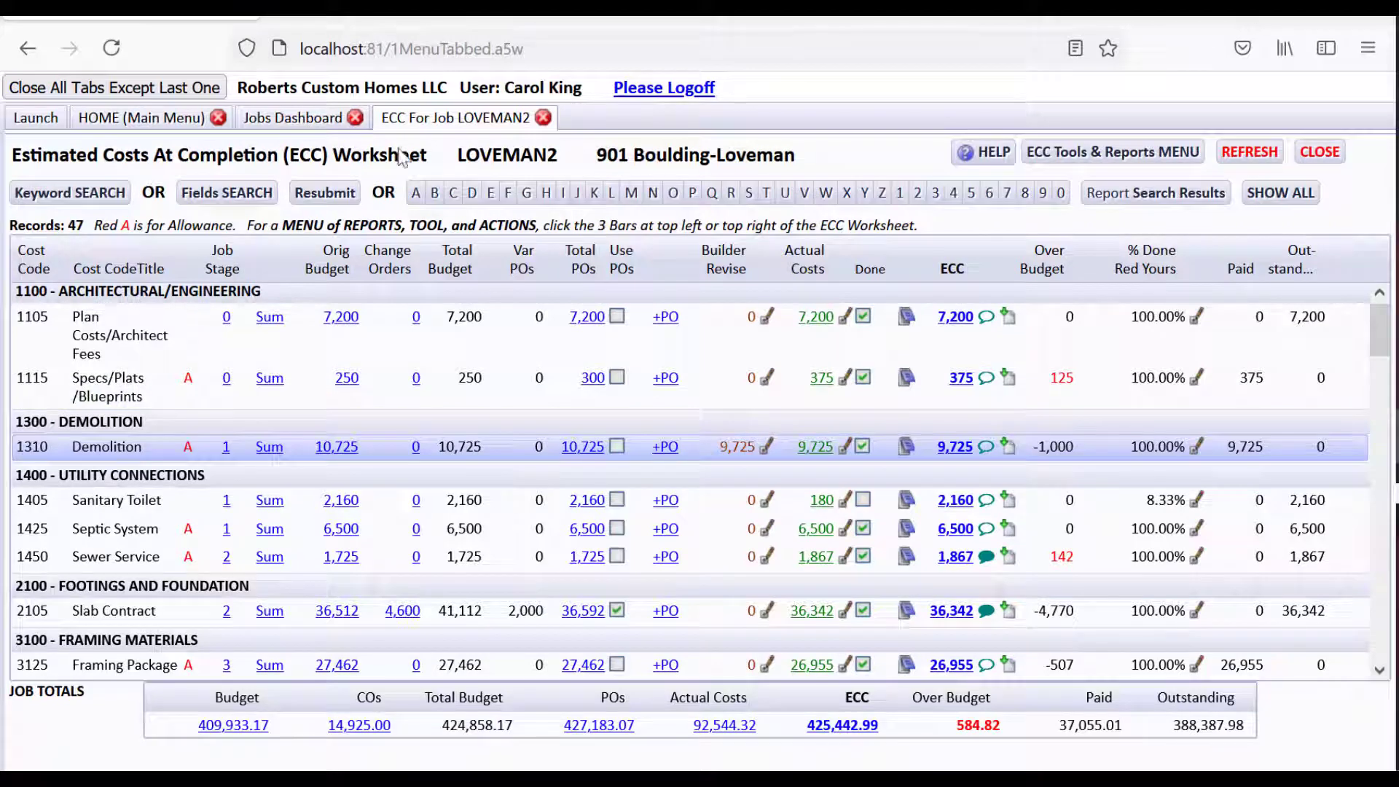
# Review the Cash and Credit Card Balances report down to the credit card accounts and grand total, and close it
pyautogui.click(168, 122)
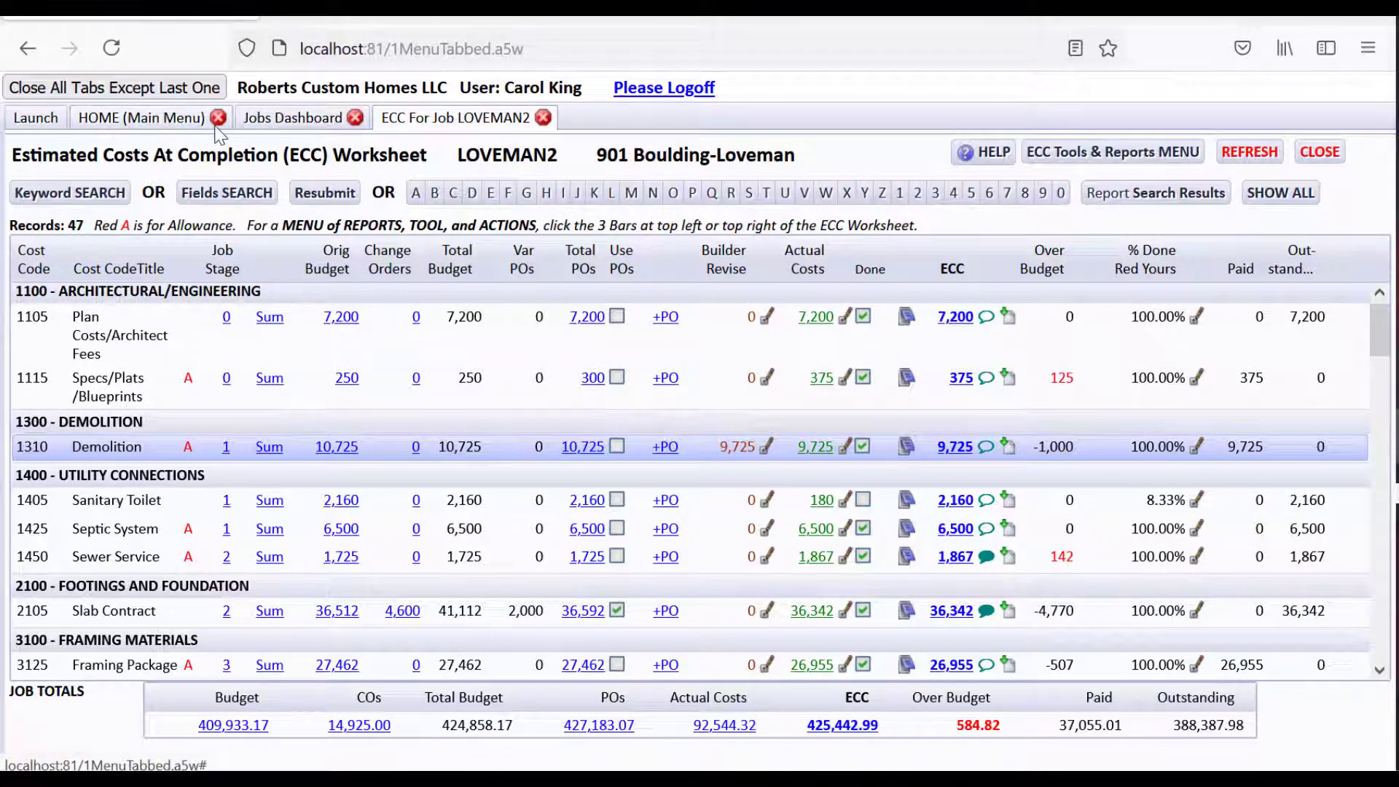
pyautogui.click(227, 417)
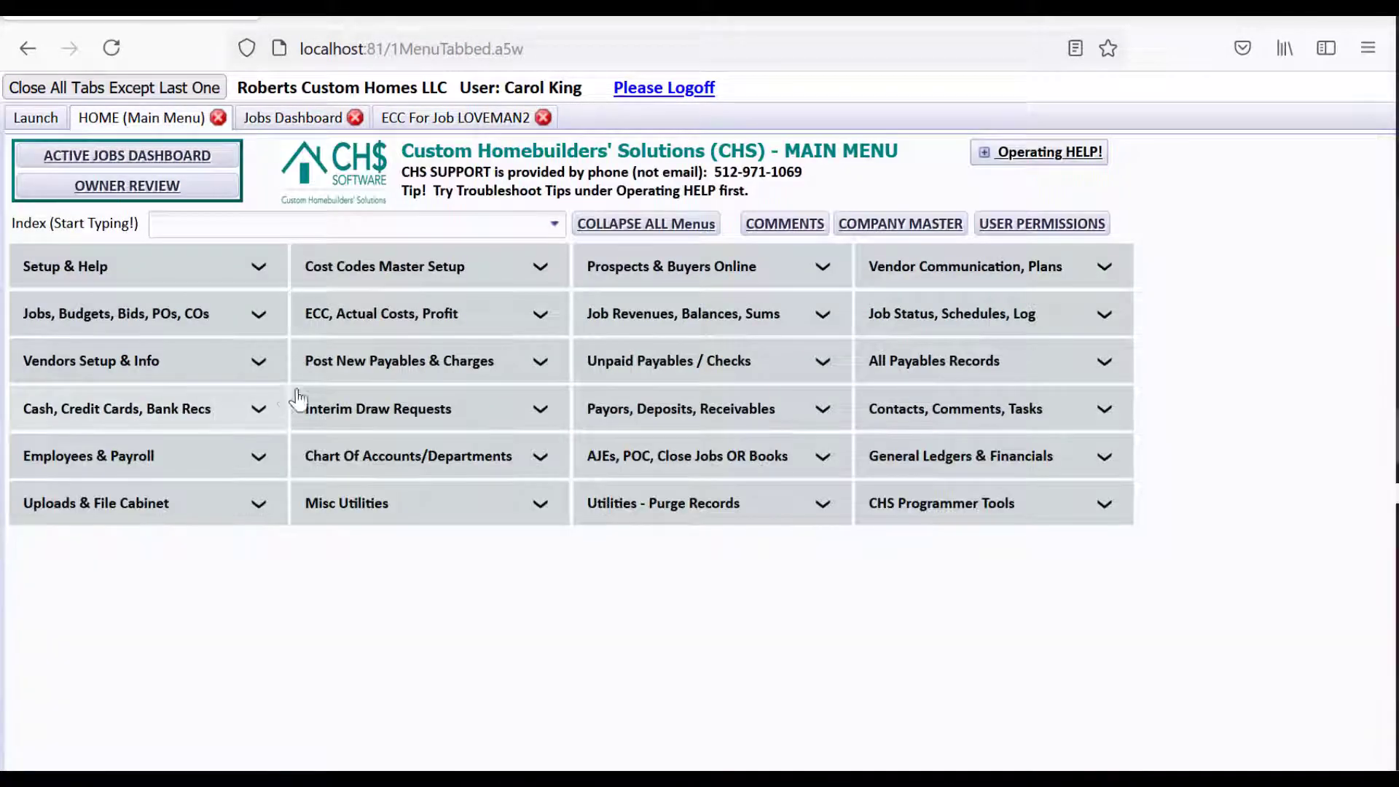
pyautogui.click(417, 369)
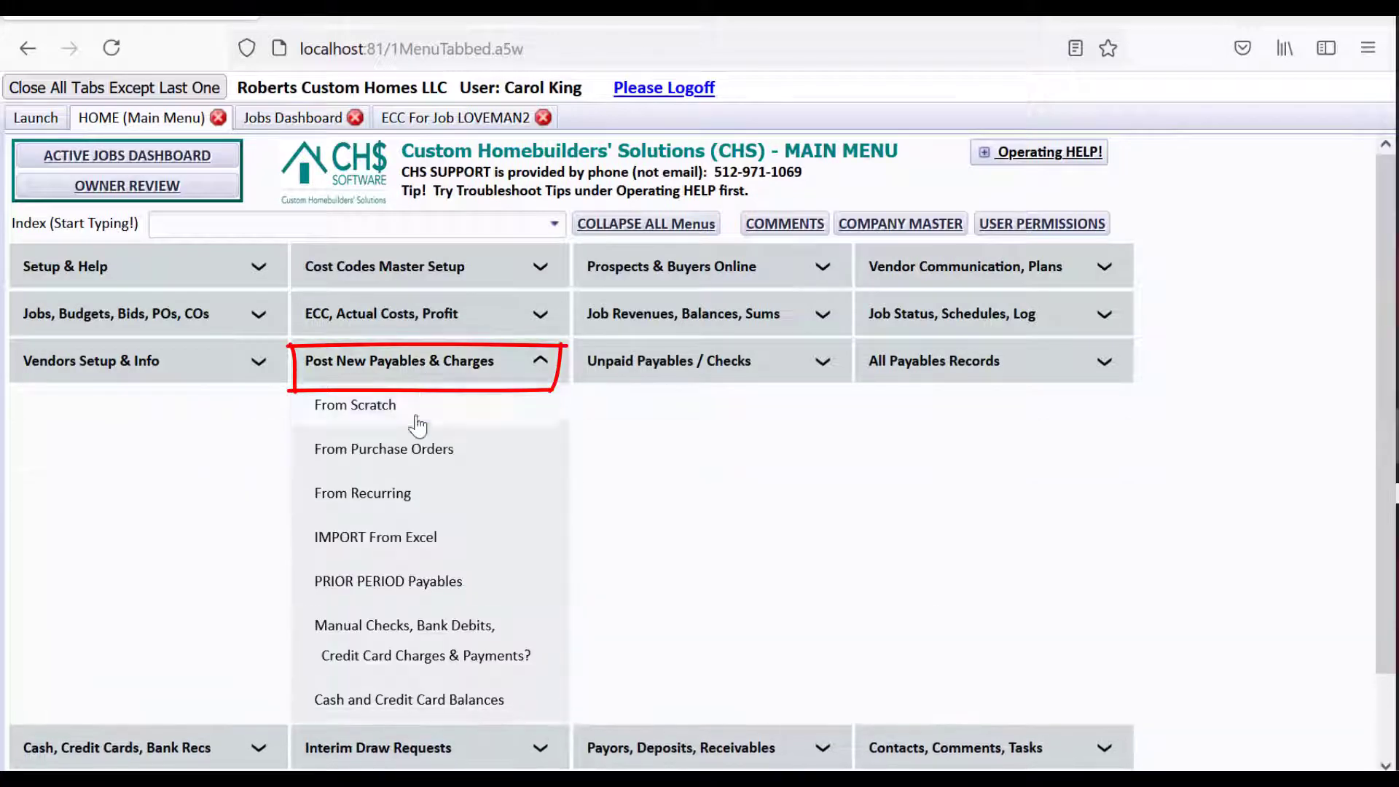
pyautogui.click(455, 704)
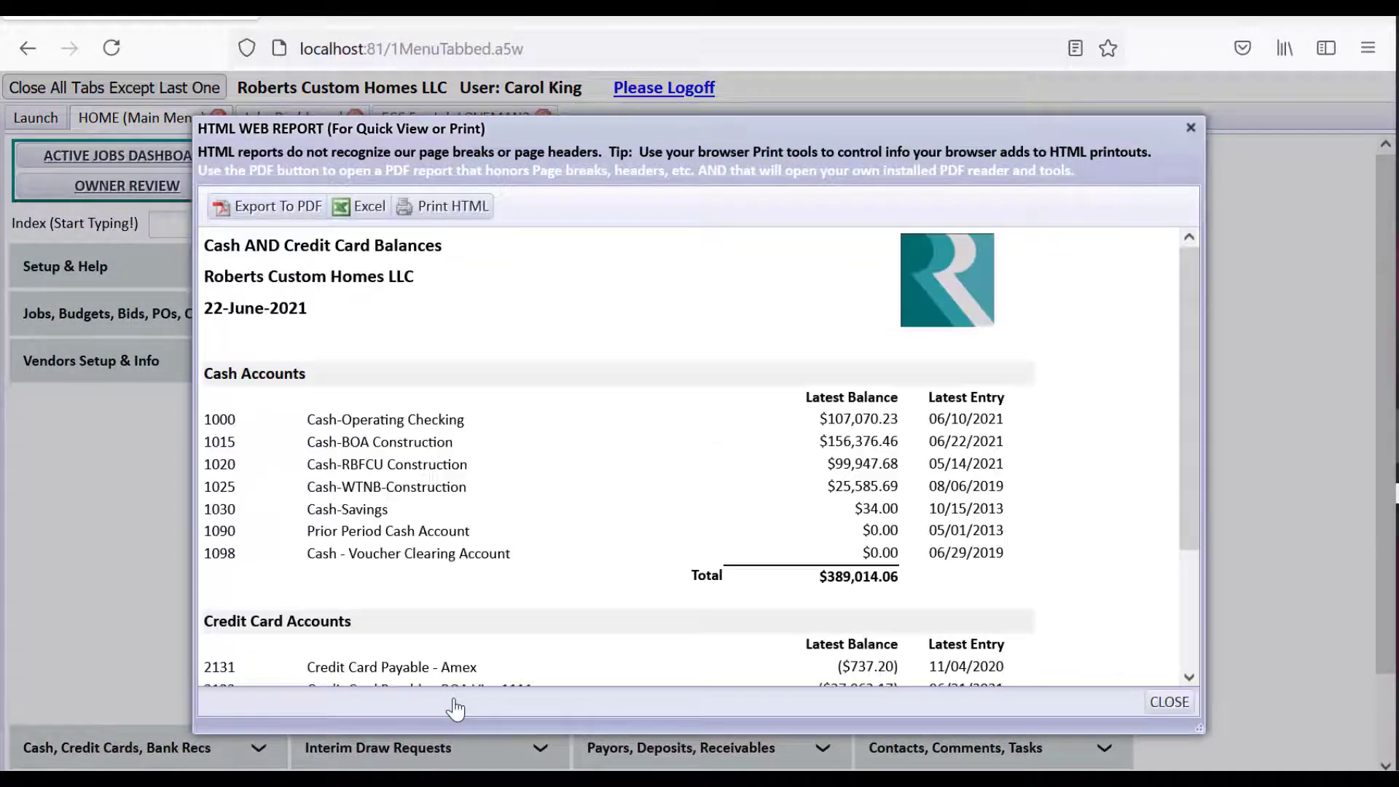
pyautogui.moveTo(1190, 375); pyautogui.dragTo(1190, 536)
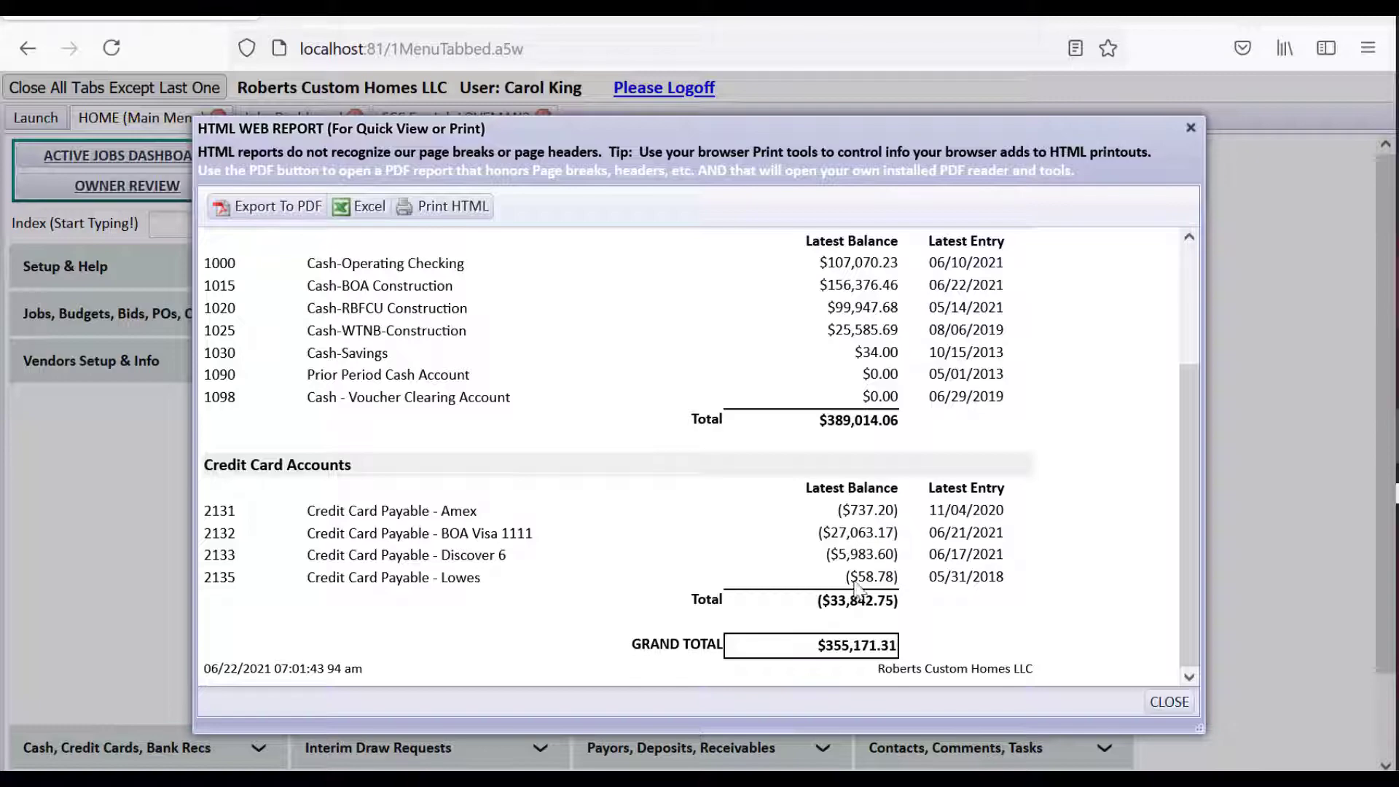
pyautogui.click(1169, 702)
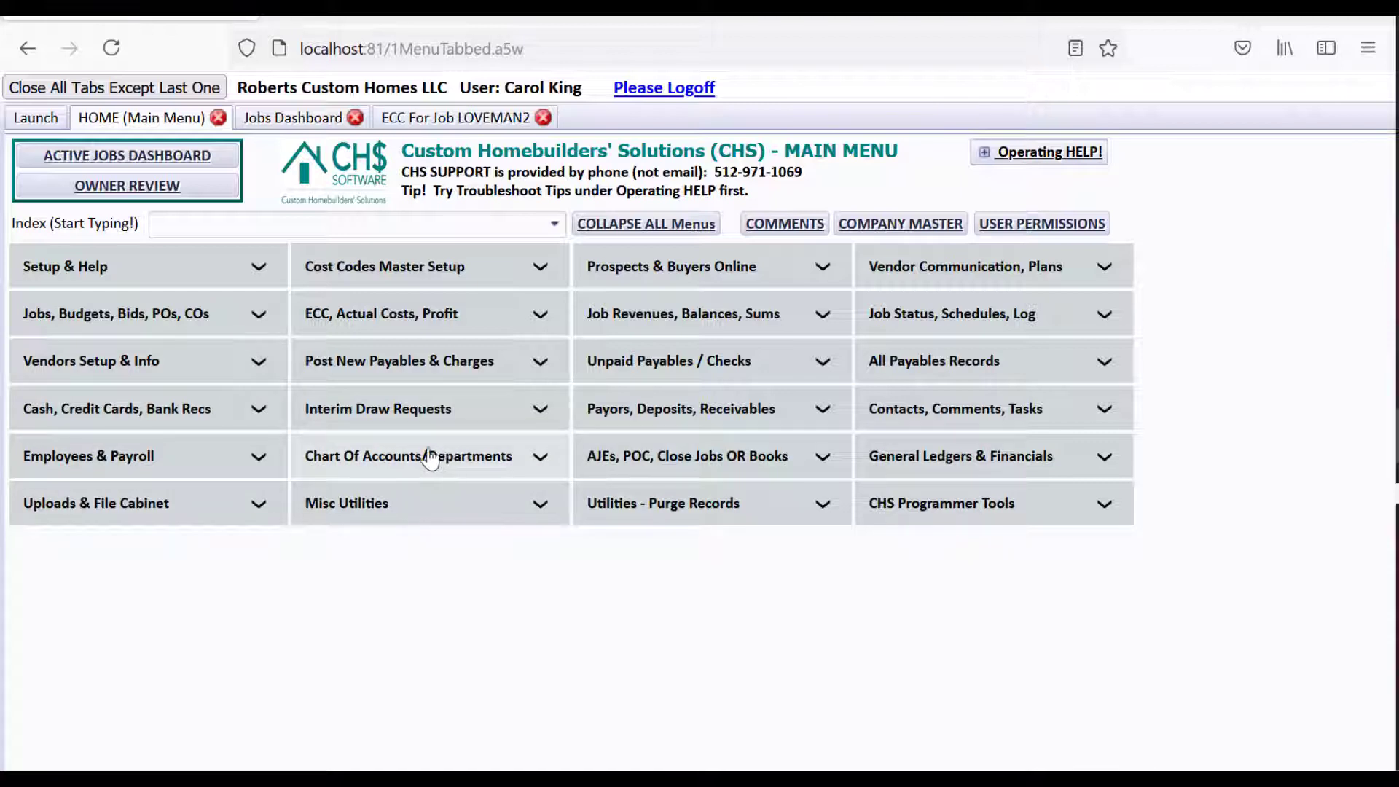
# Bring up the Vendors List filtered to the letter R to examine the owner's due-to vendor record RANDALLDUE
pyautogui.click(226, 363)
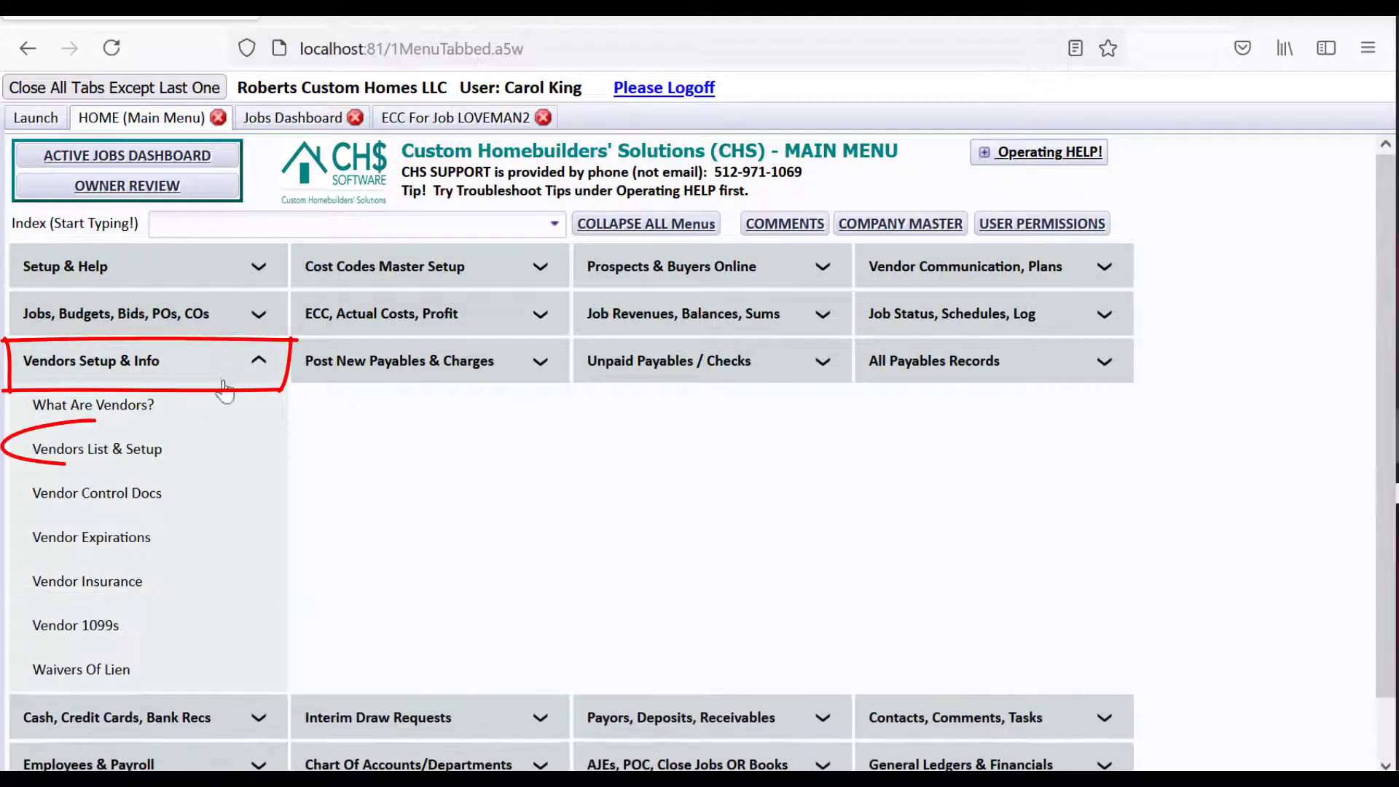
pyautogui.click(234, 446)
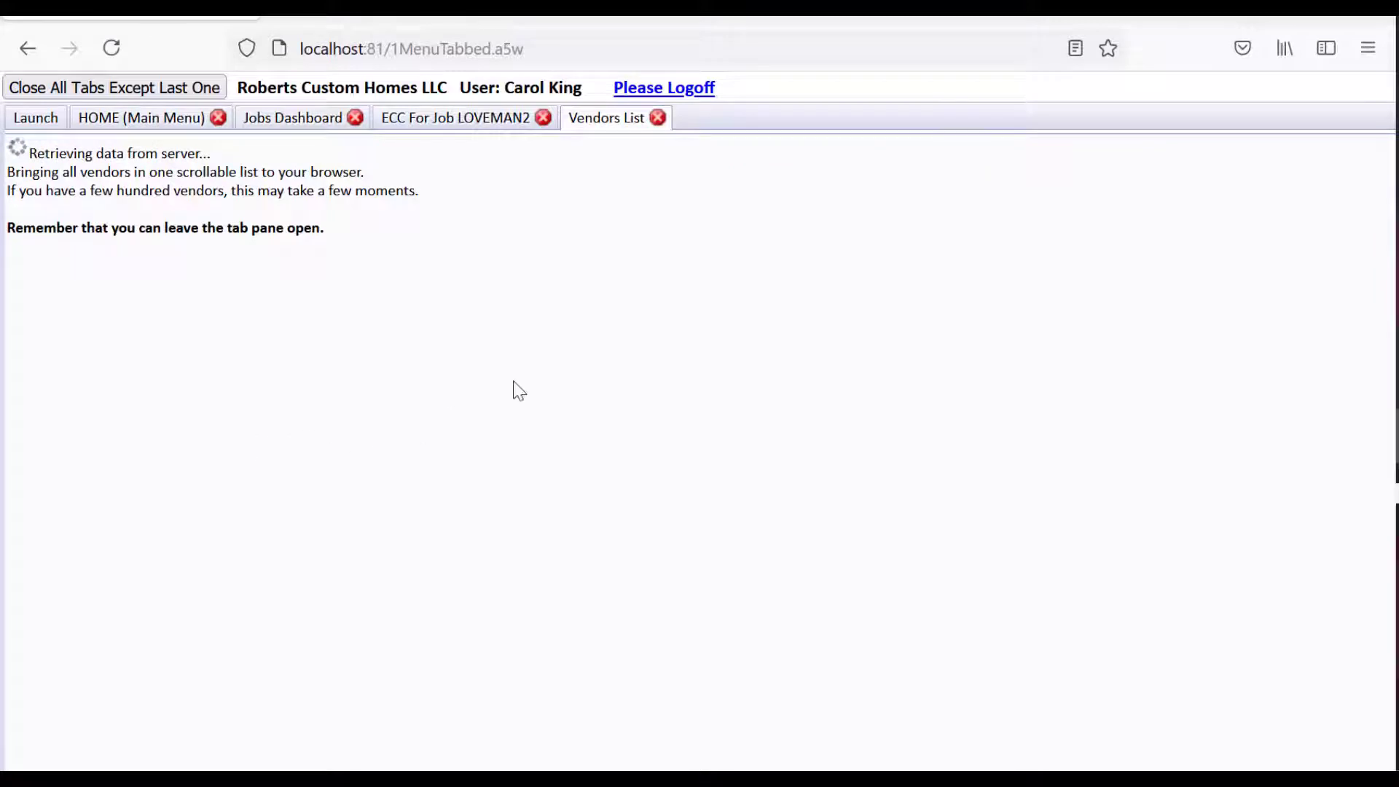
pyautogui.click(457, 188)
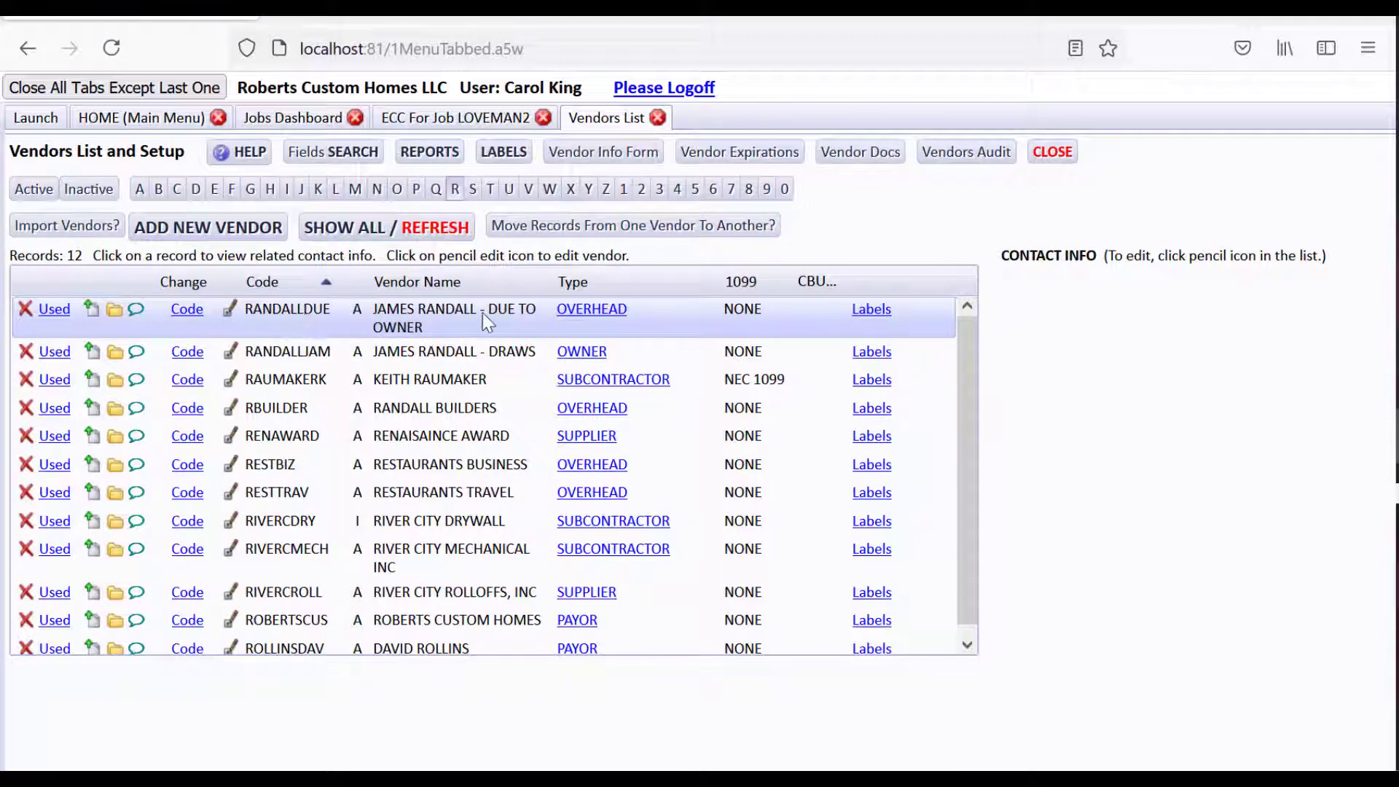
# In the Chart of Accounts, examine the credit card setup of account 2352 Due To Owner without editing it, and review the Credit Card Liabilities group
pyautogui.click(196, 121)
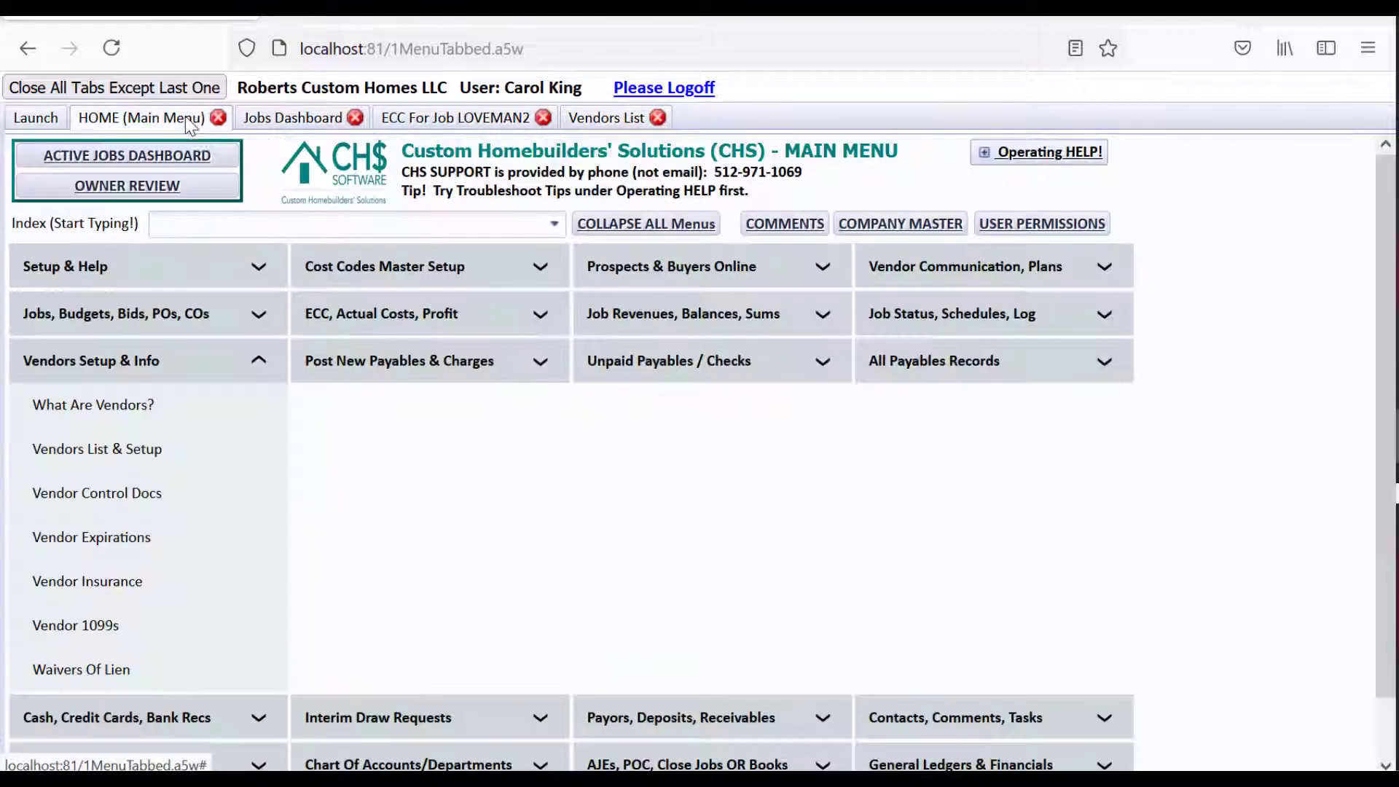
pyautogui.click(228, 362)
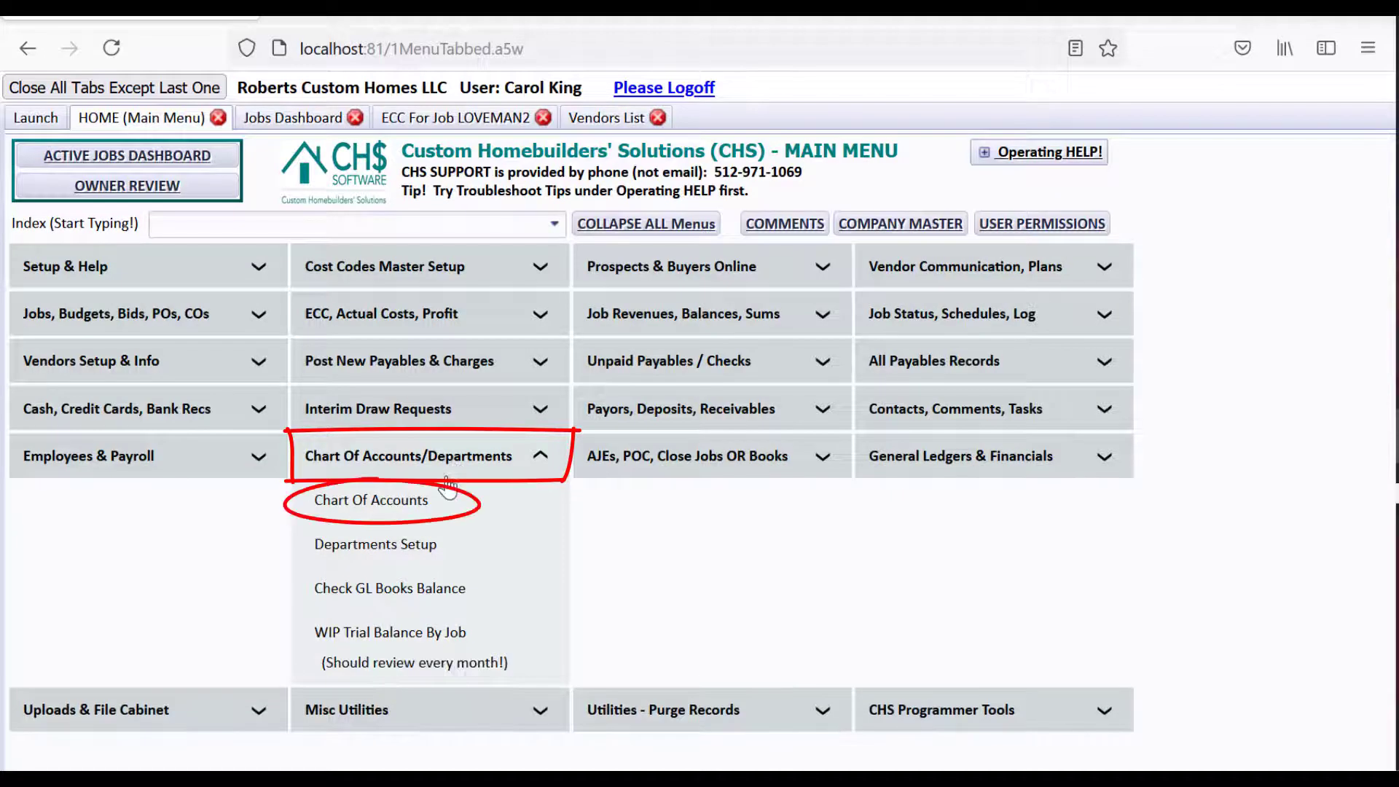
pyautogui.click(446, 498)
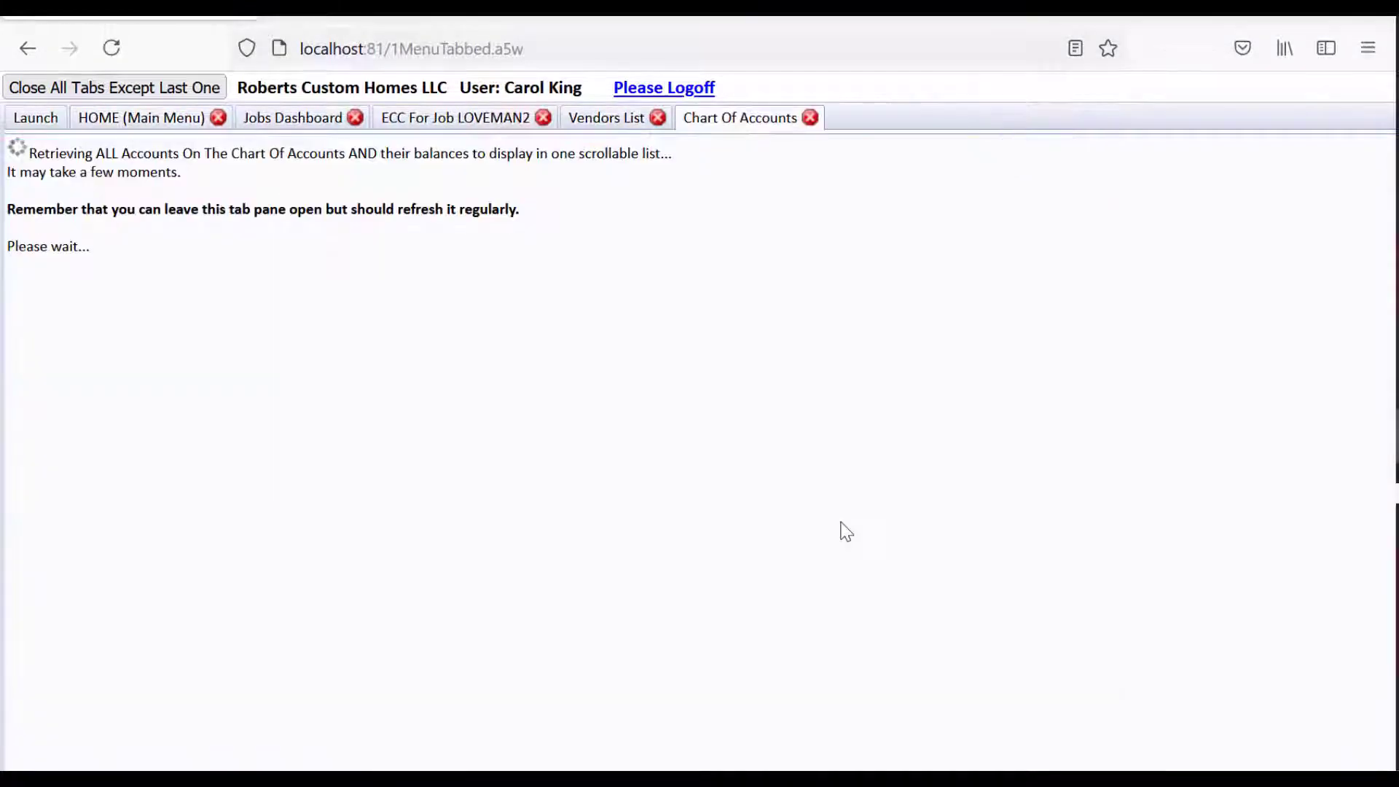
pyautogui.moveTo(1026, 355); pyautogui.dragTo(1028, 466)
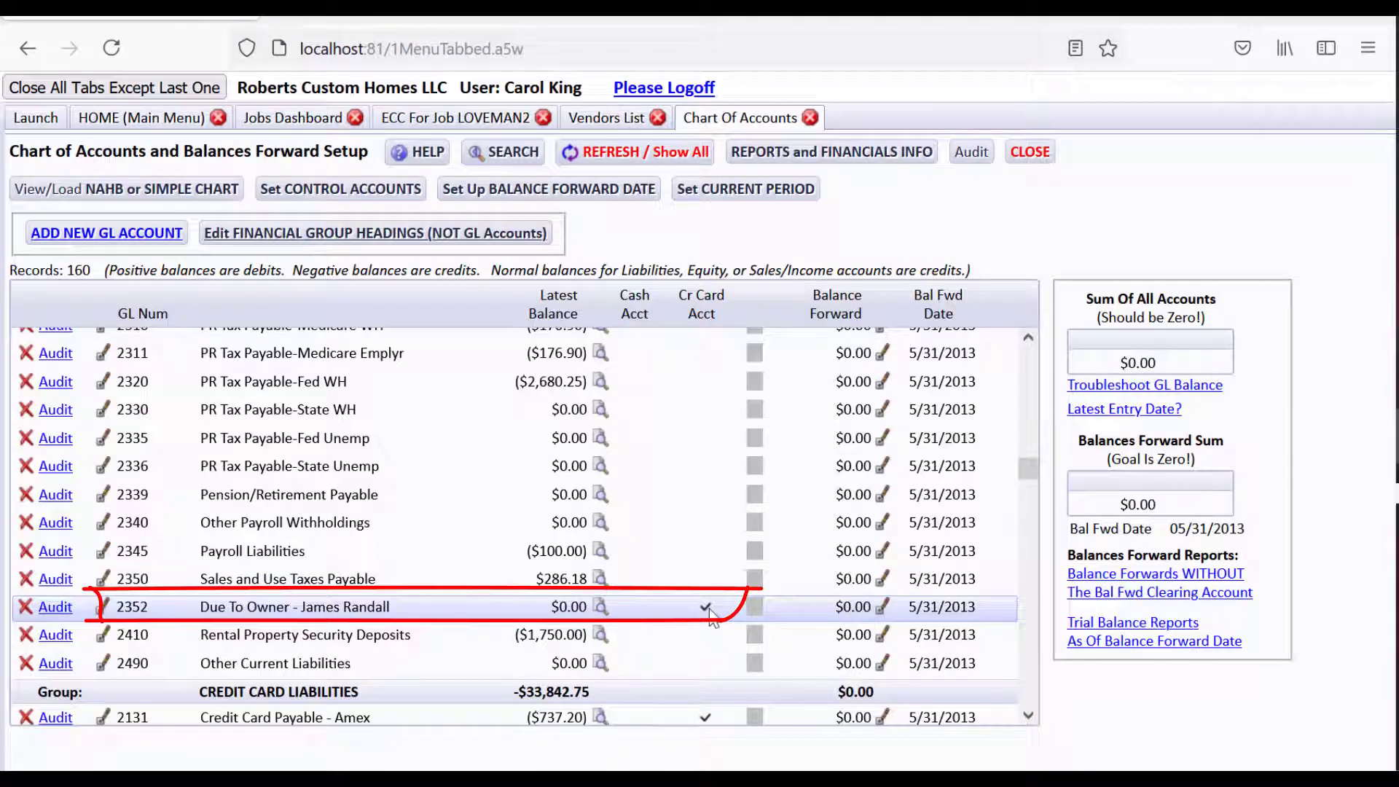
pyautogui.click(103, 608)
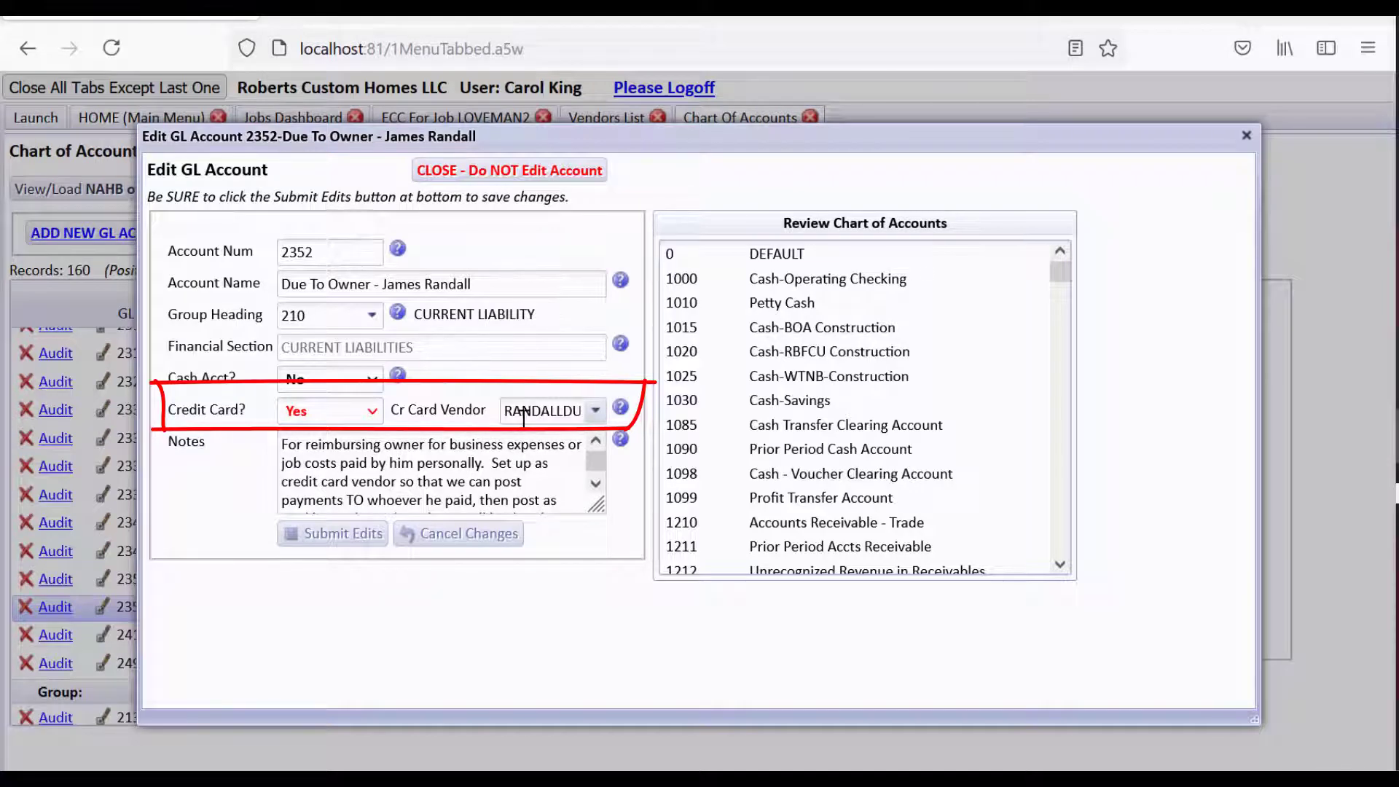
pyautogui.click(523, 171)
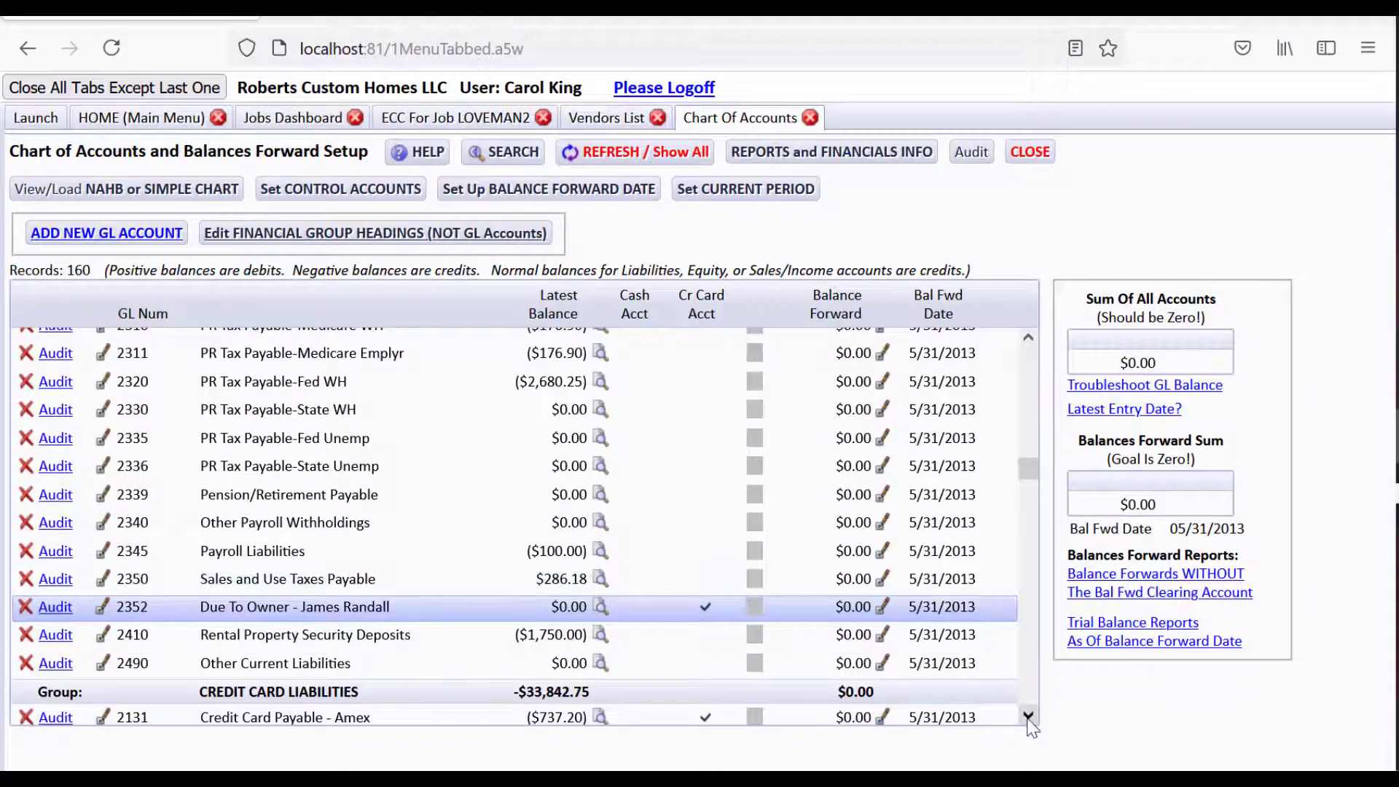
pyautogui.scroll(-5, 1028, 717)
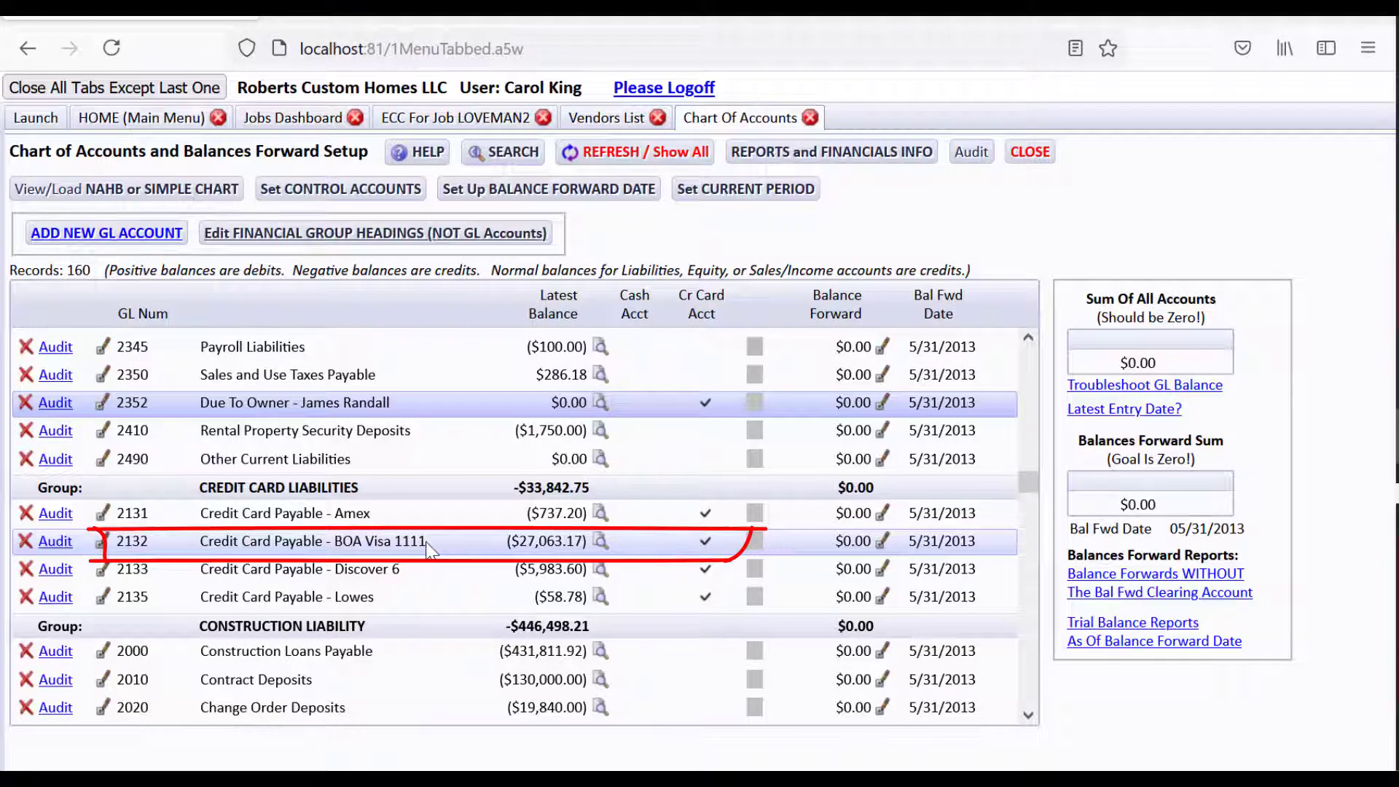
# Start a new job-related payables bill from scratch for vendor HOMEDEPOT
pyautogui.click(155, 120)
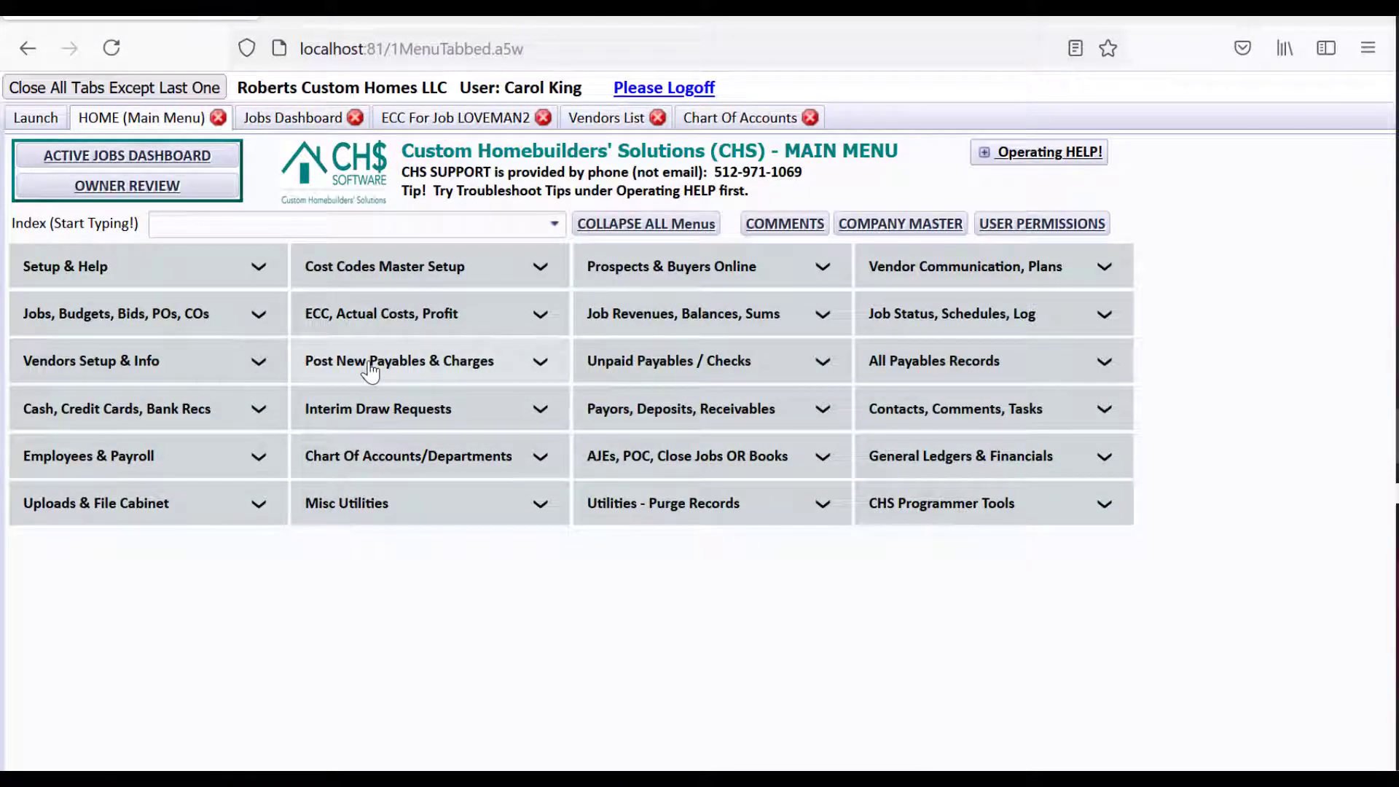
pyautogui.click(370, 368)
pyautogui.click(326, 447)
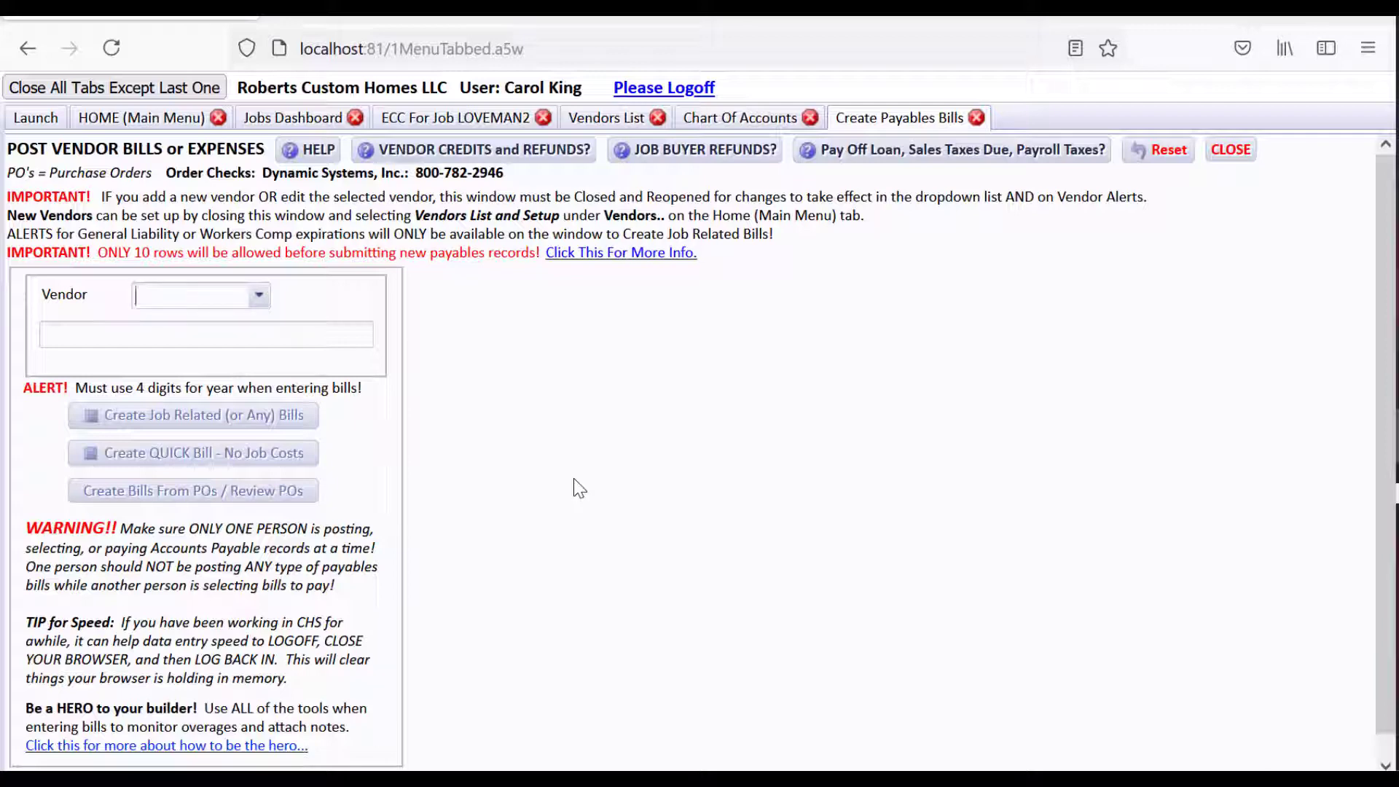
pyautogui.write('hom')
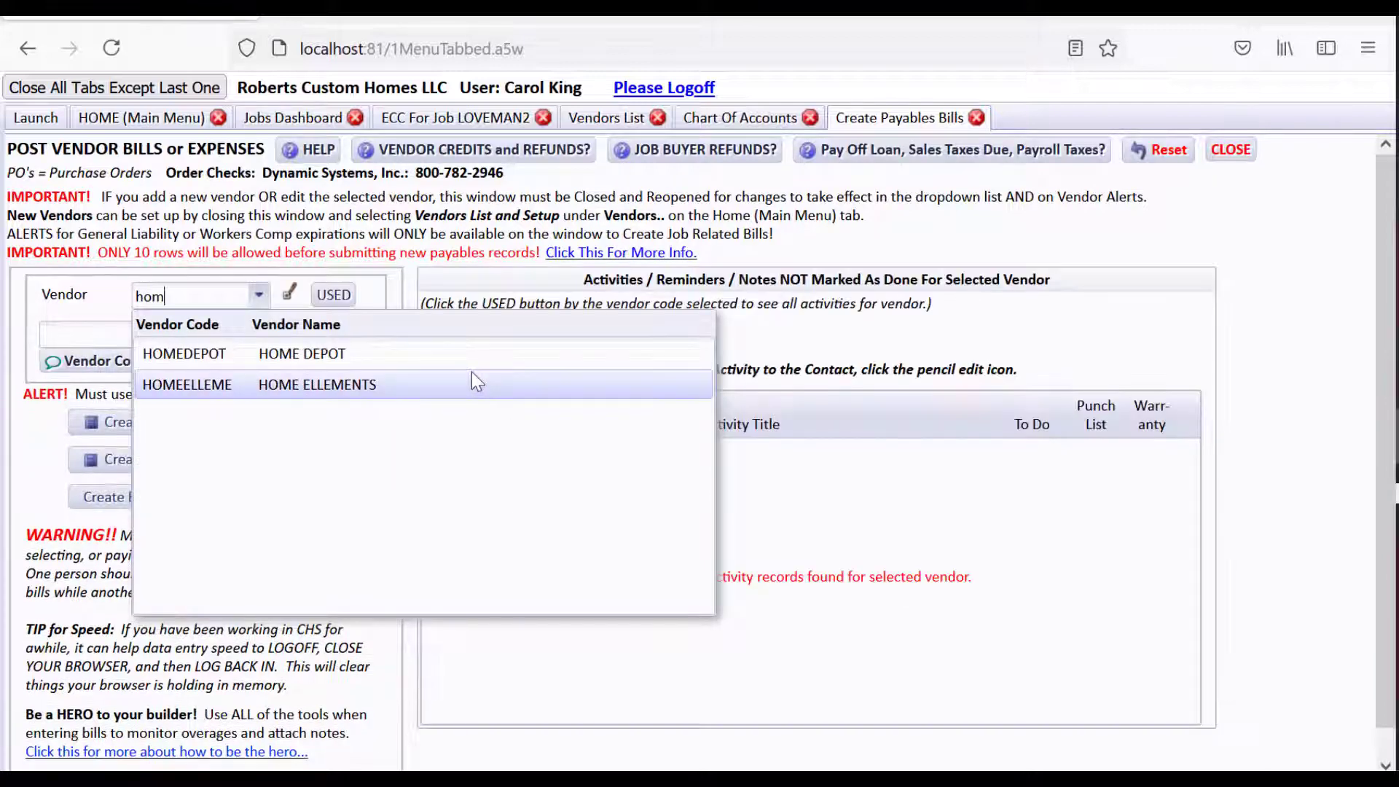
pyautogui.press('Return')
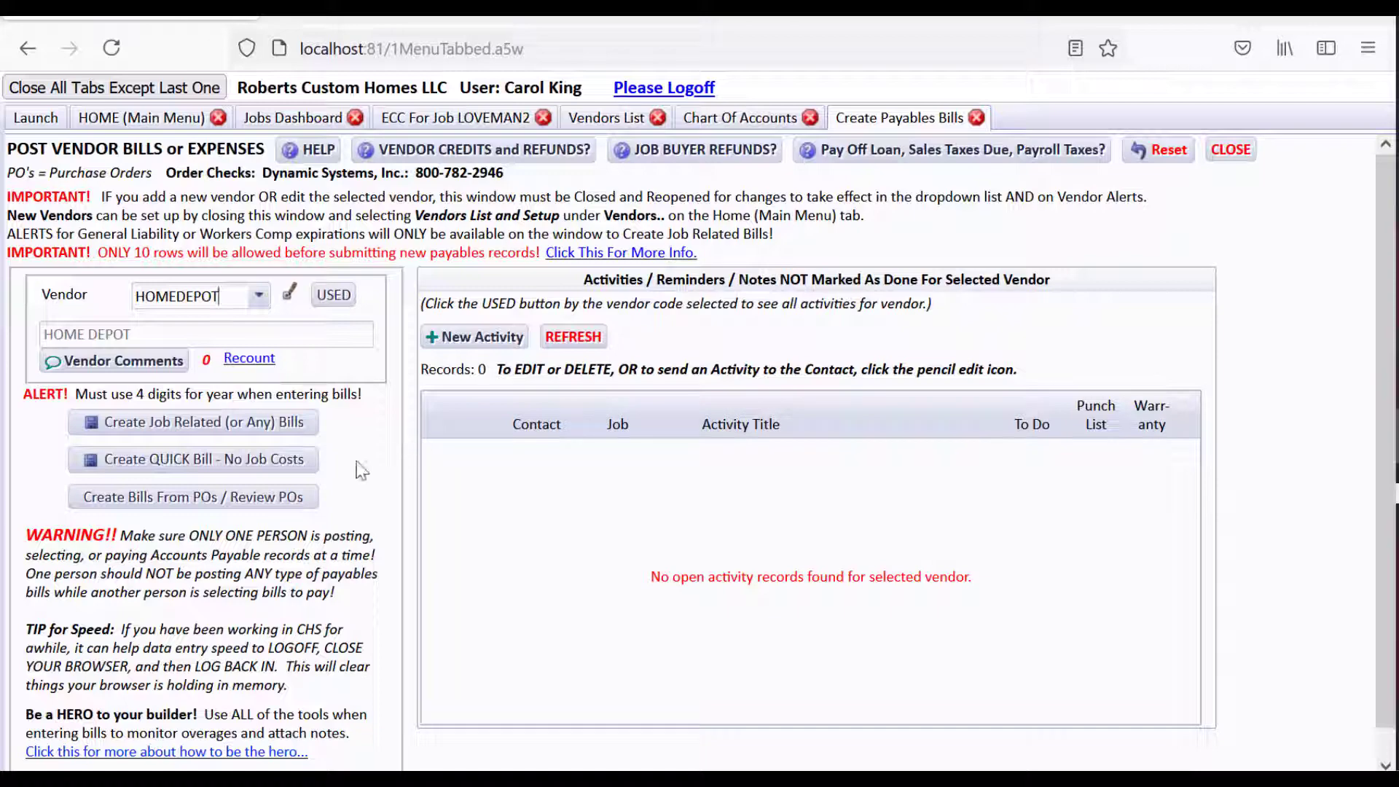
pyautogui.click(320, 429)
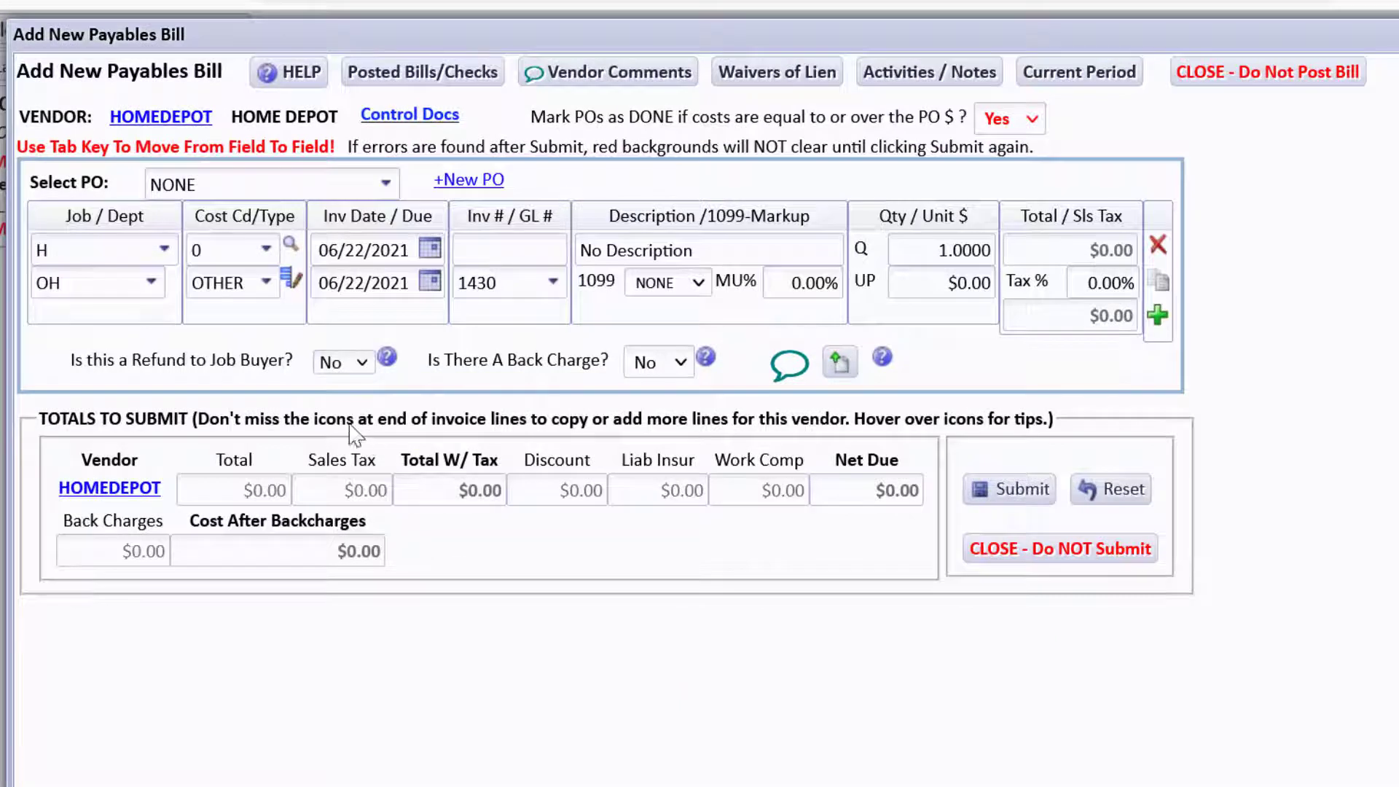
# Assign the bill line to job LOVEMAN2 with cost code 5274 Tools and Supplies
pyautogui.click(88, 248)
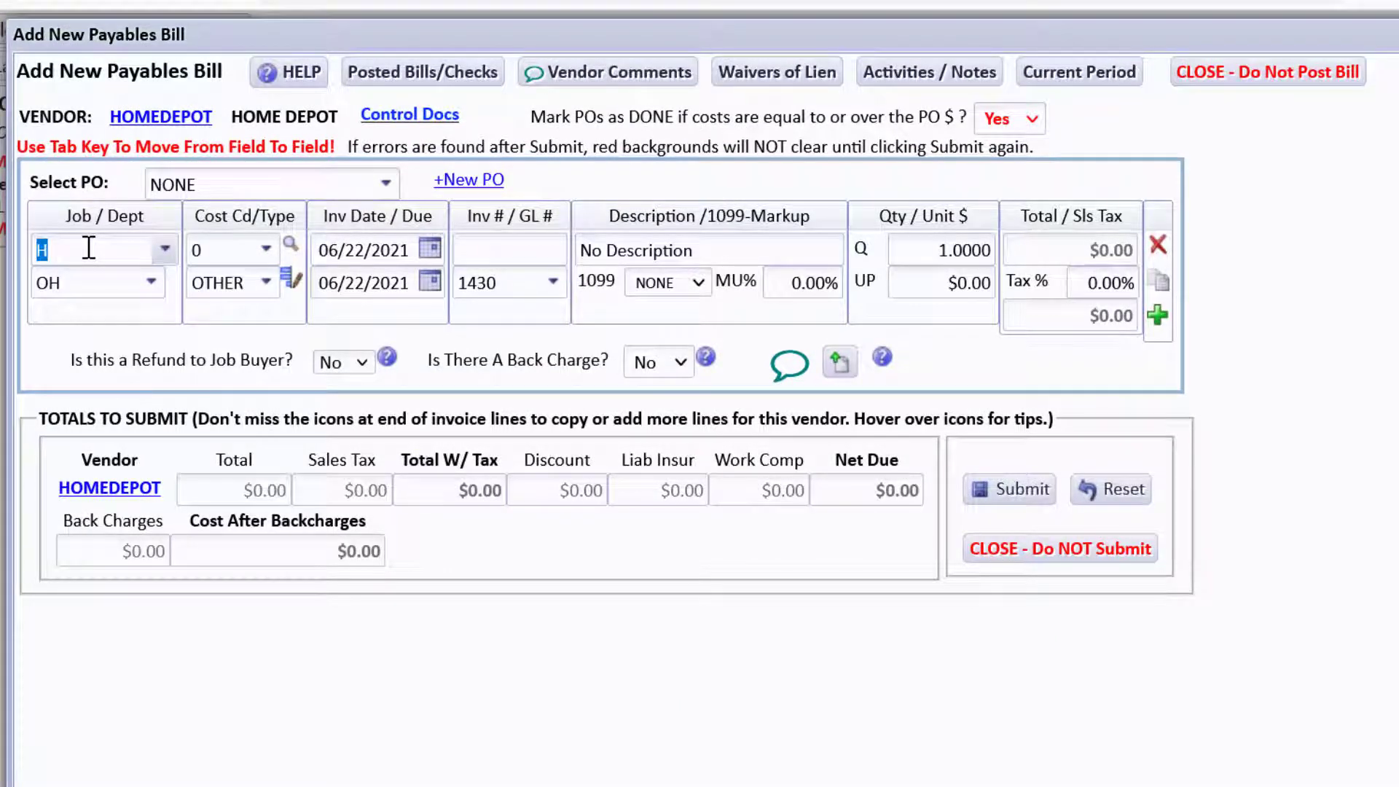
pyautogui.write('lov')
pyautogui.click(370, 356)
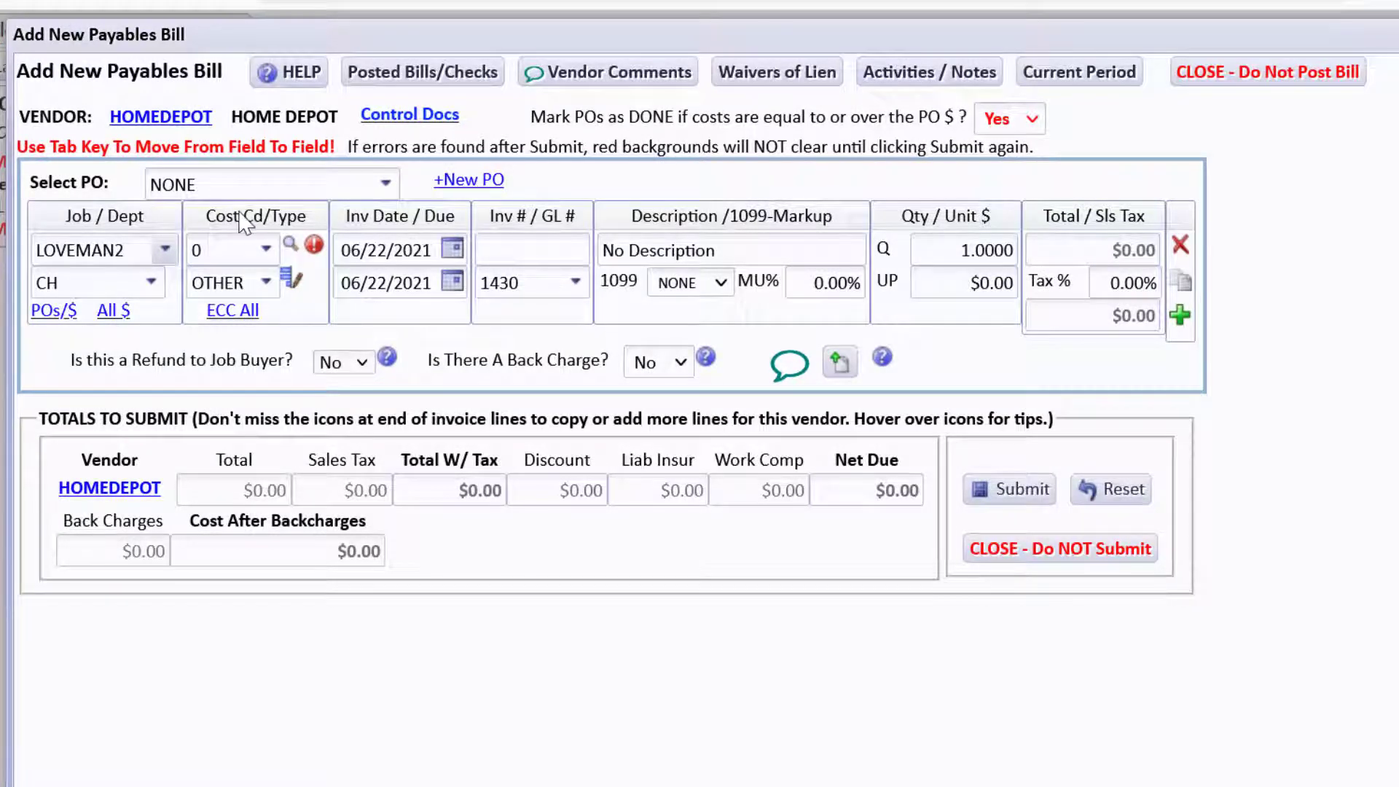
pyautogui.click(242, 250)
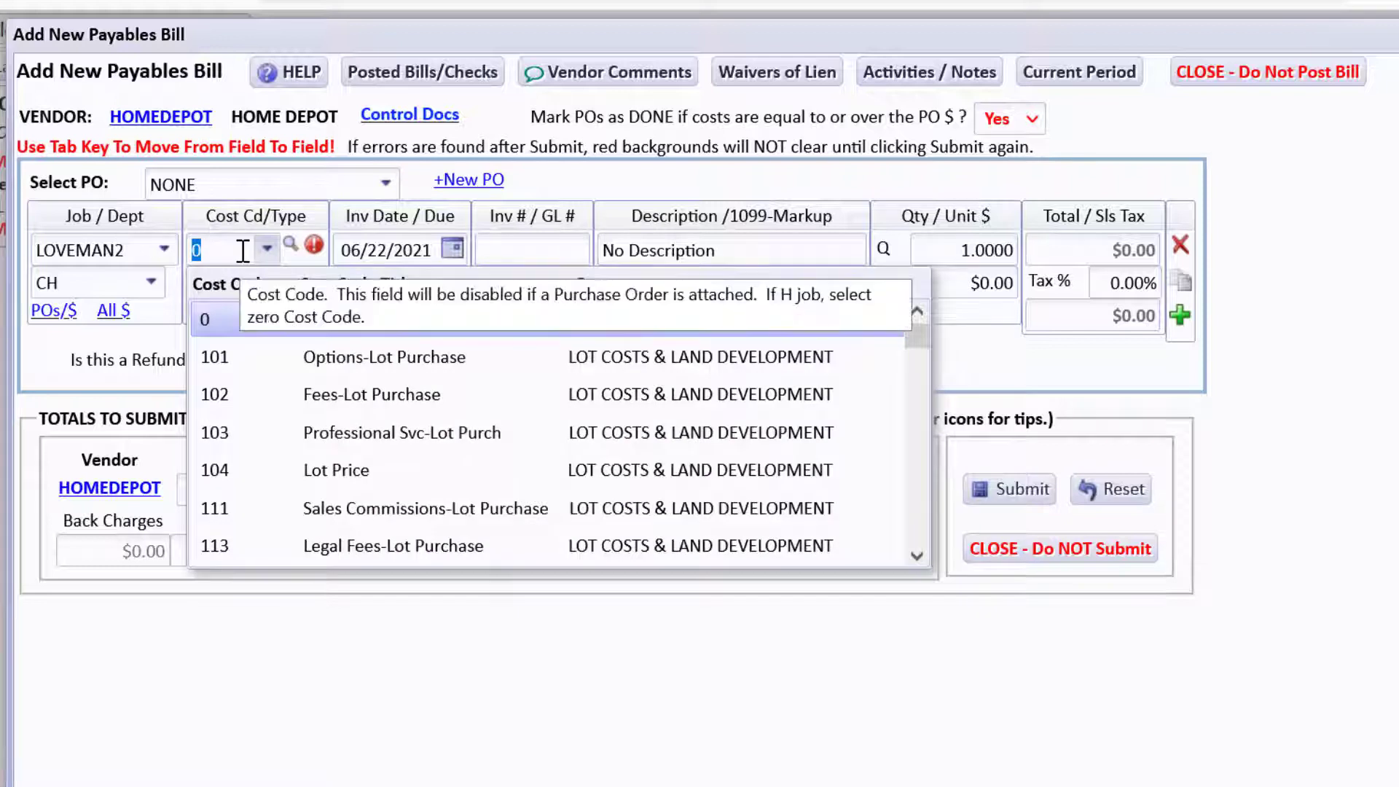
pyautogui.write('5274')
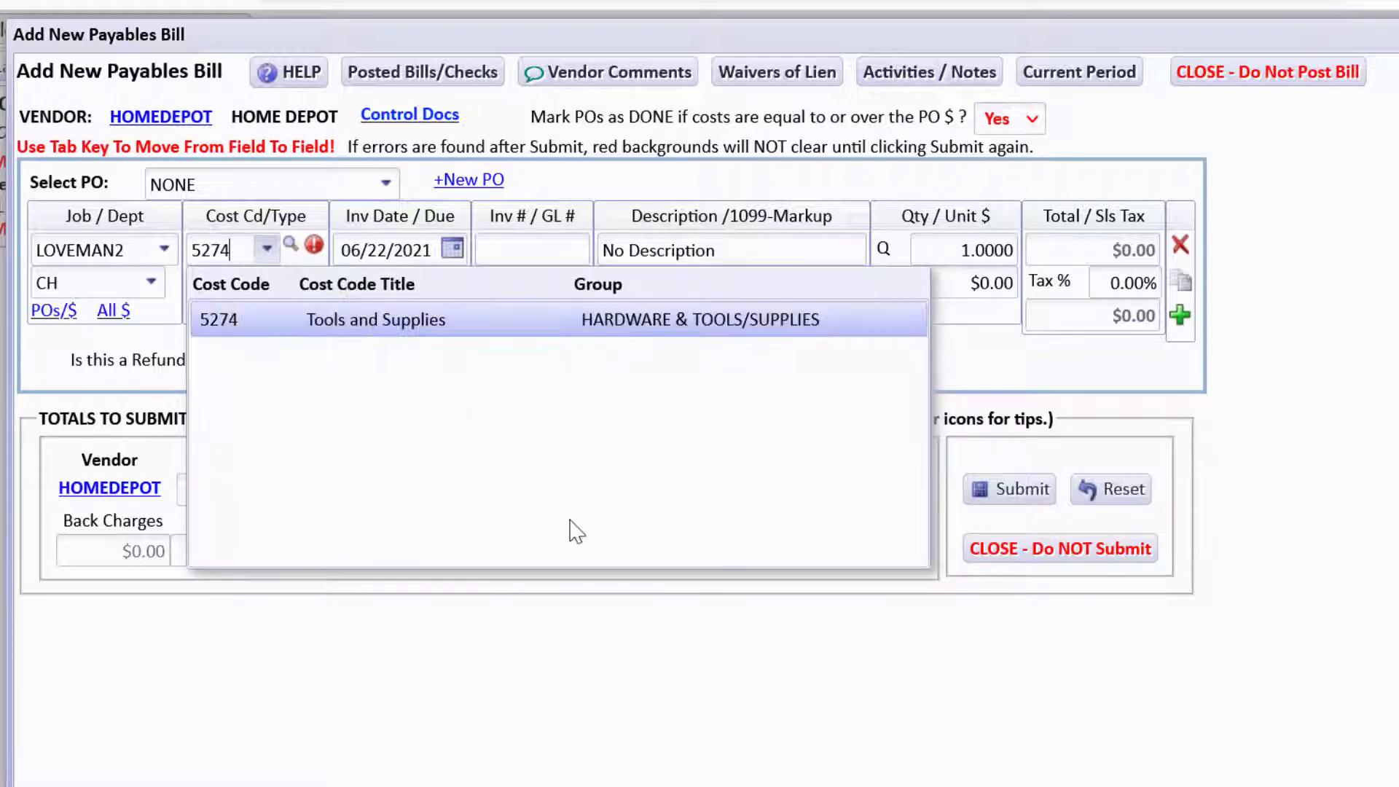
pyautogui.click(417, 328)
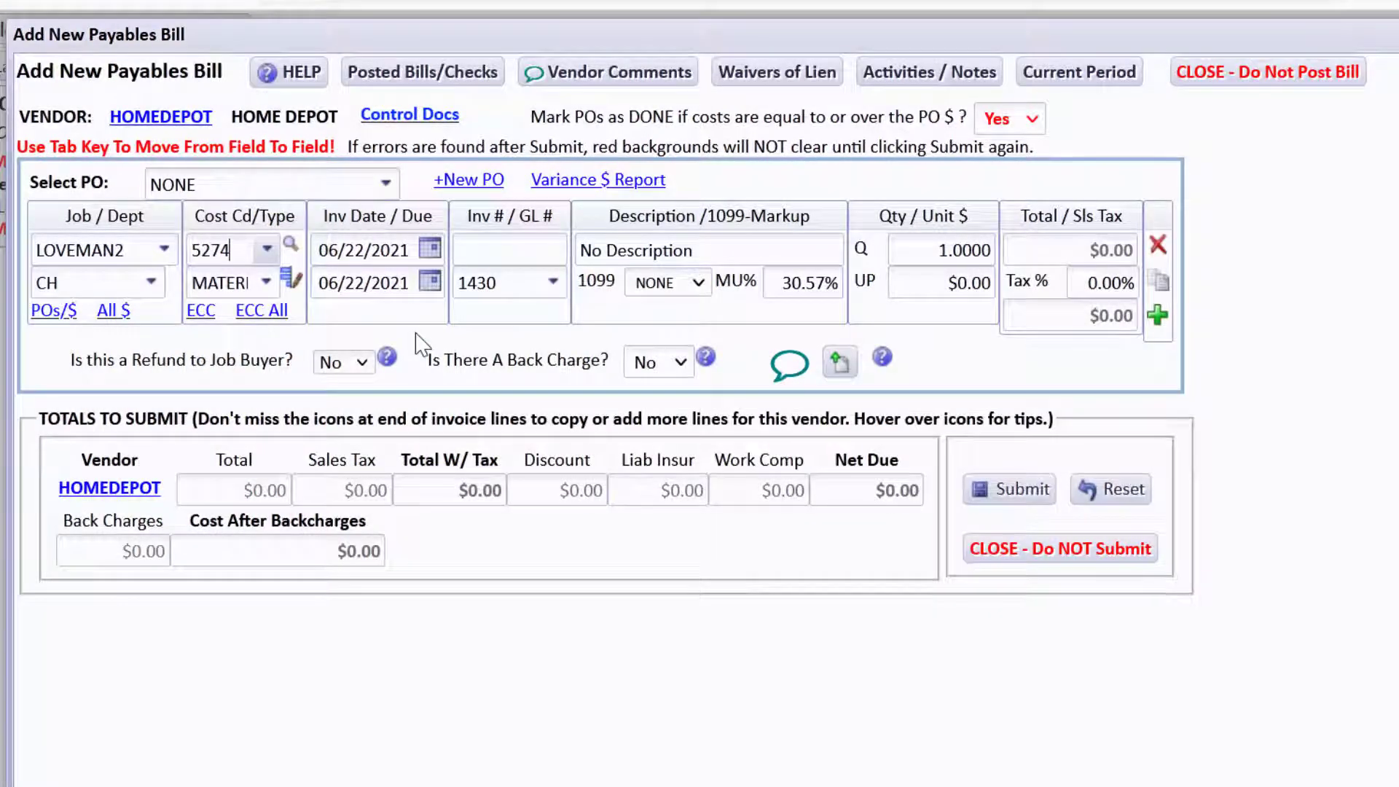
# Enter invoice number 062221 and the description "Home Depot JR buys broom shovel" on the bill line
pyautogui.click(466, 248)
pyautogui.write('06')
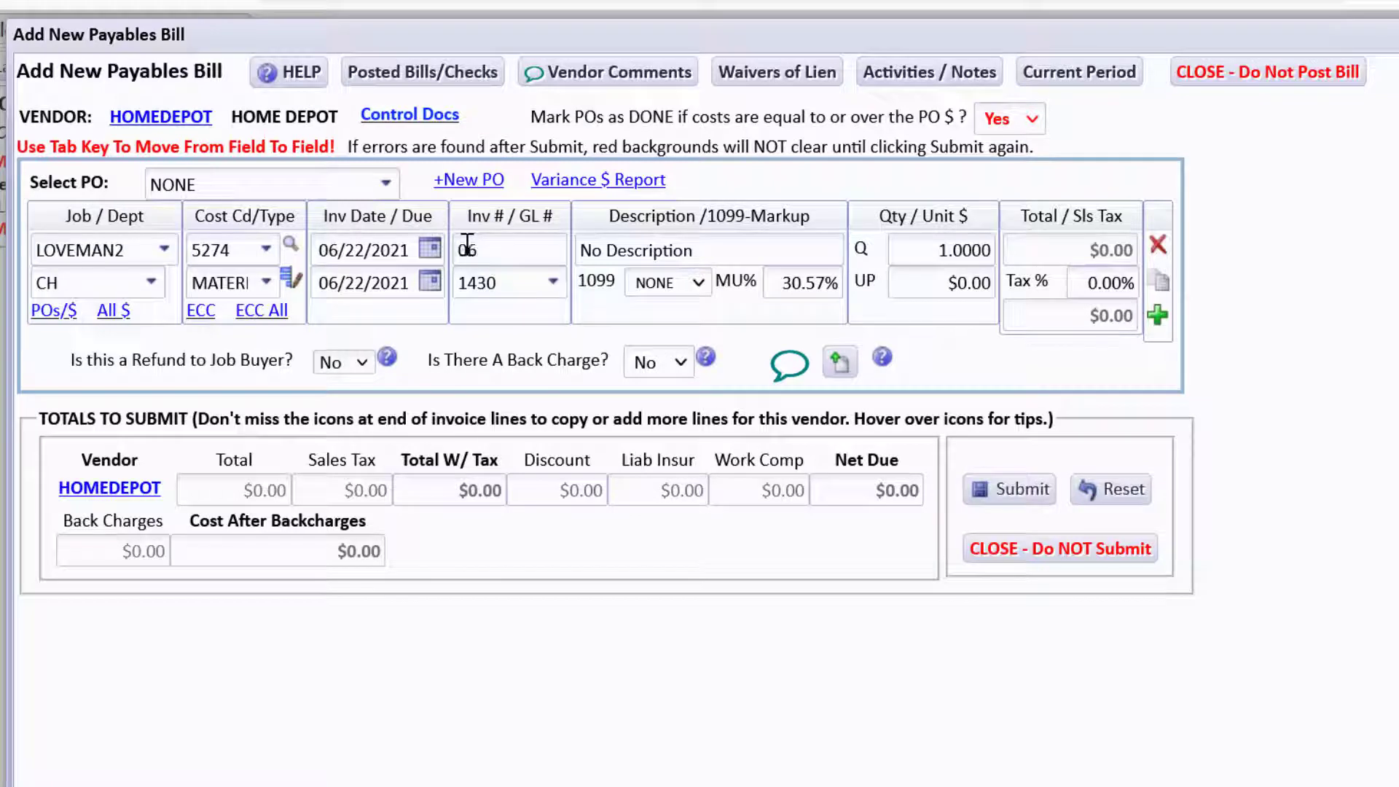
pyautogui.write('2221')
pyautogui.press('Tab')
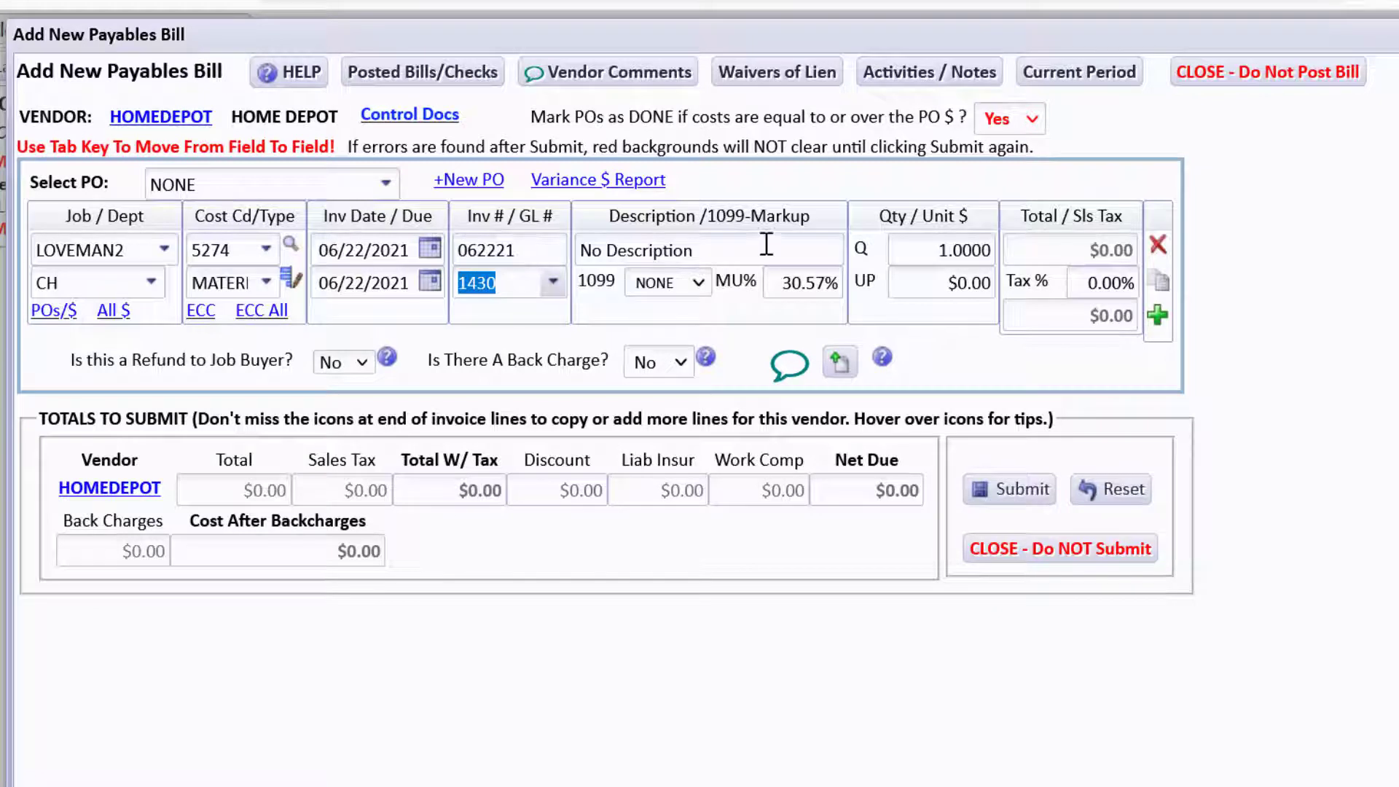
pyautogui.press('Tab')
pyautogui.write('Home Depot JR buys broom shovel')
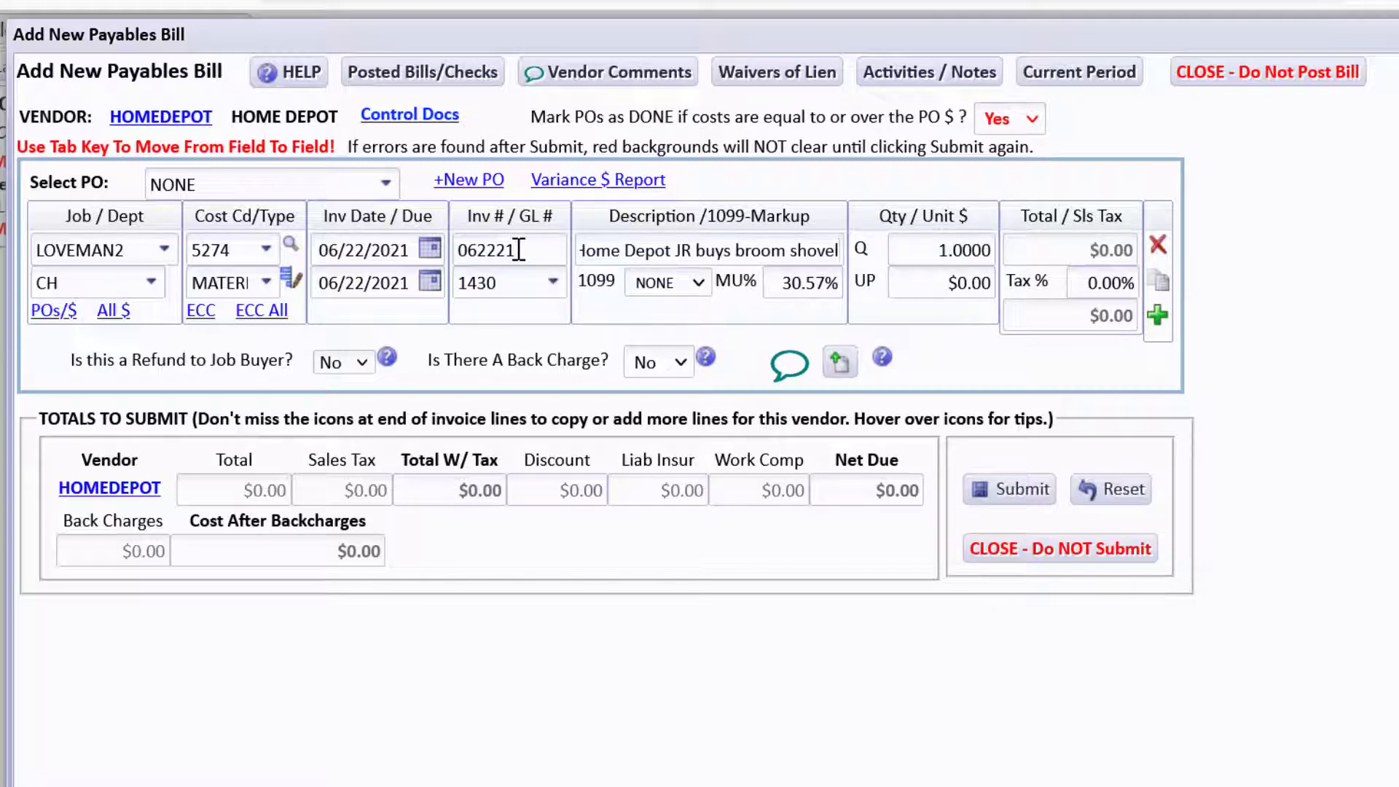
# Set the bill line's unit price to $35.75 and its sales tax rate to 8.25%
pyautogui.press('Tab')
pyautogui.press('Tab')
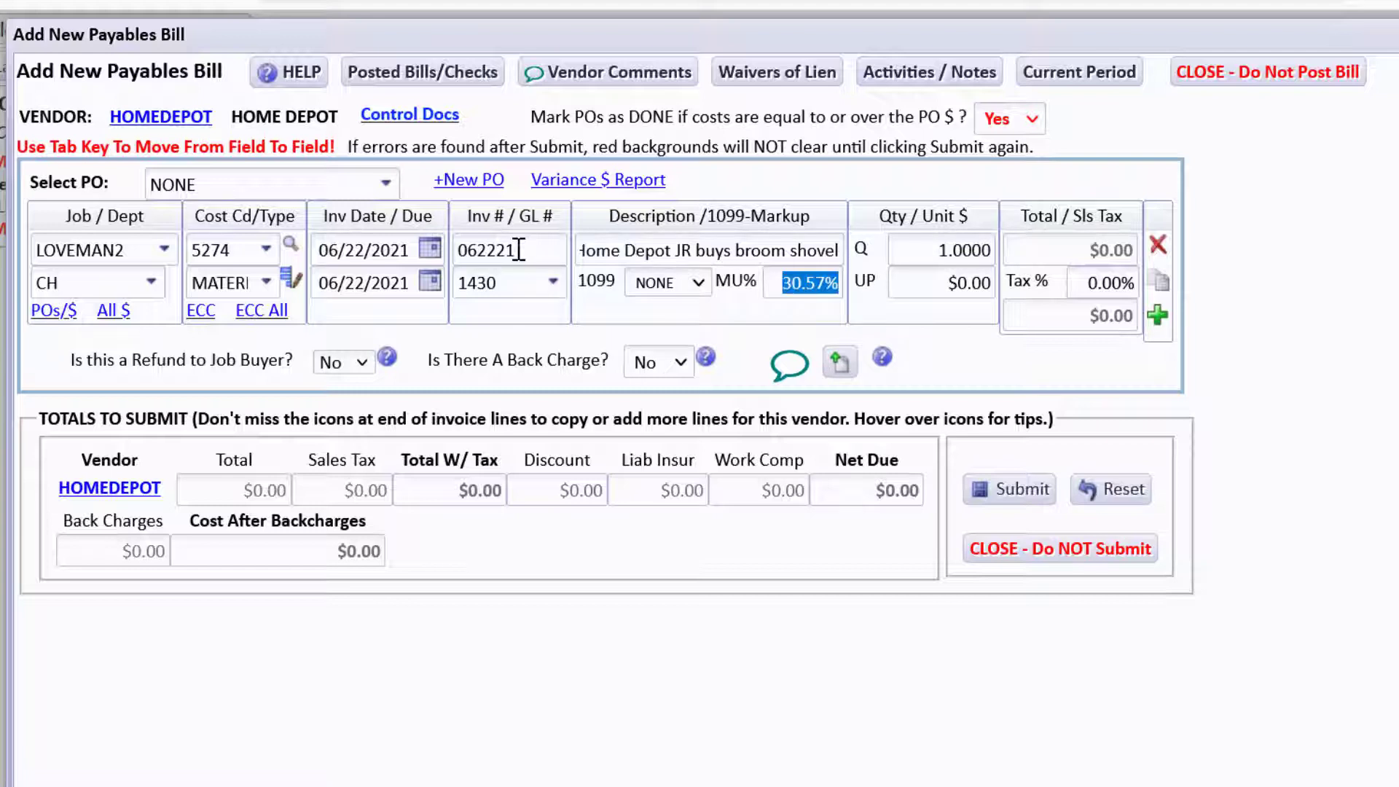
pyautogui.press('Tab')
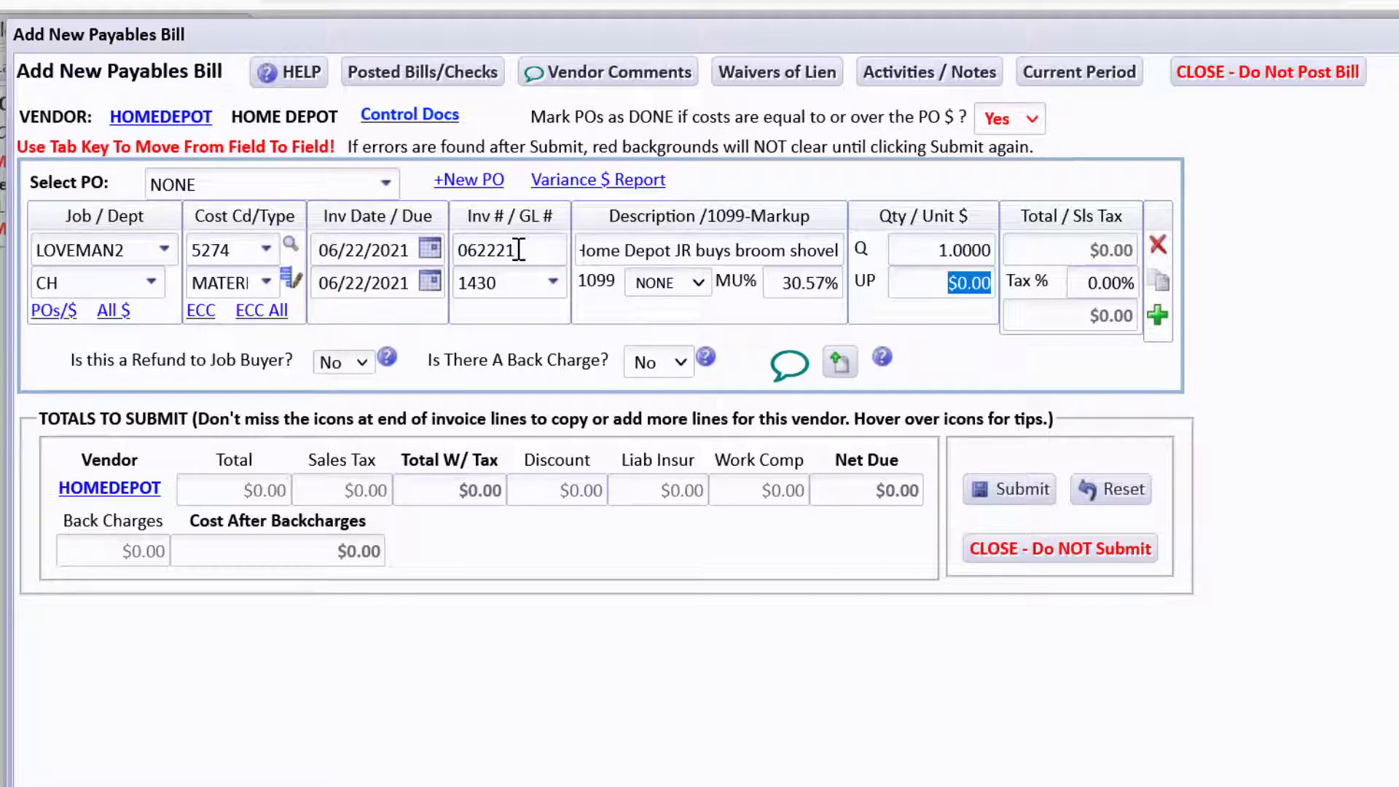
pyautogui.write('35')
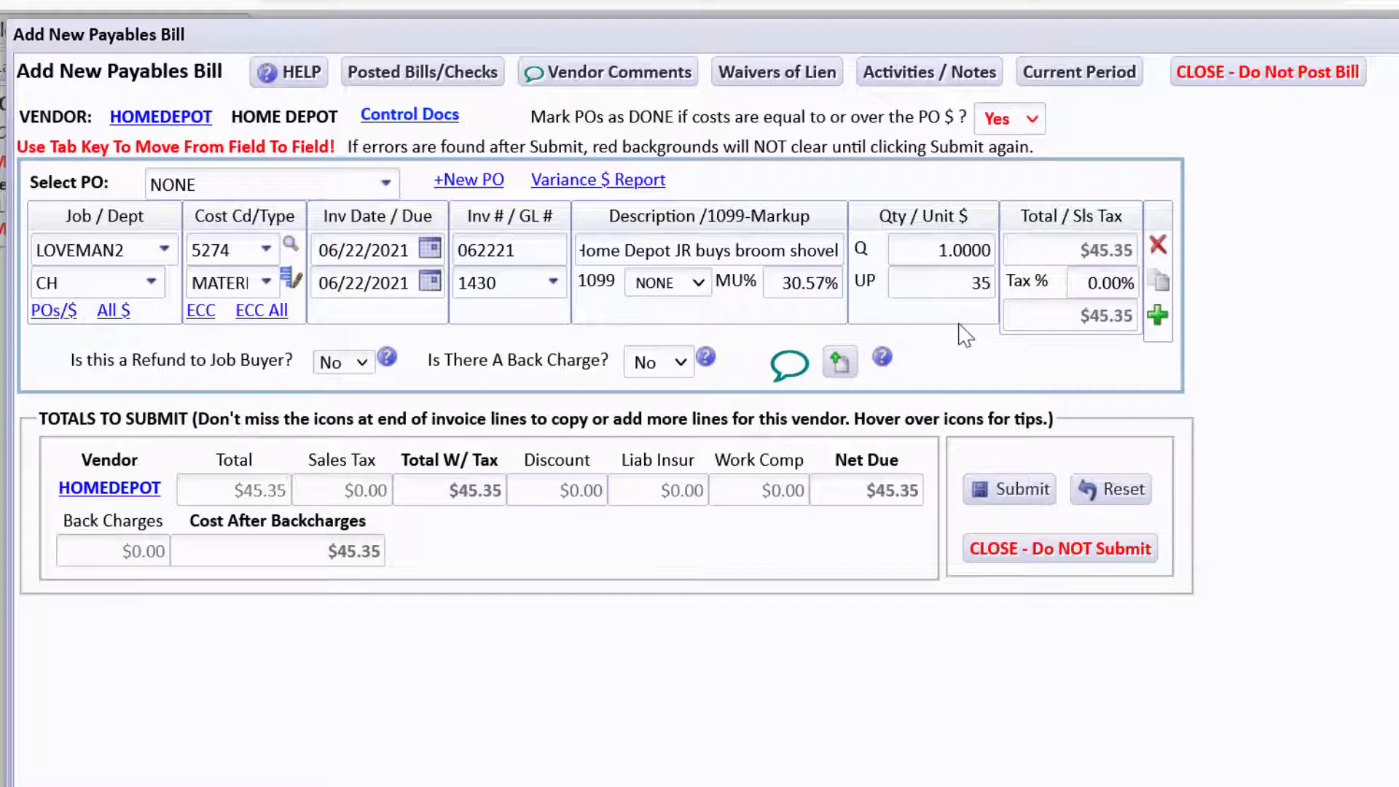
pyautogui.write('.75')
pyautogui.press('Tab')
pyautogui.write('8.25')
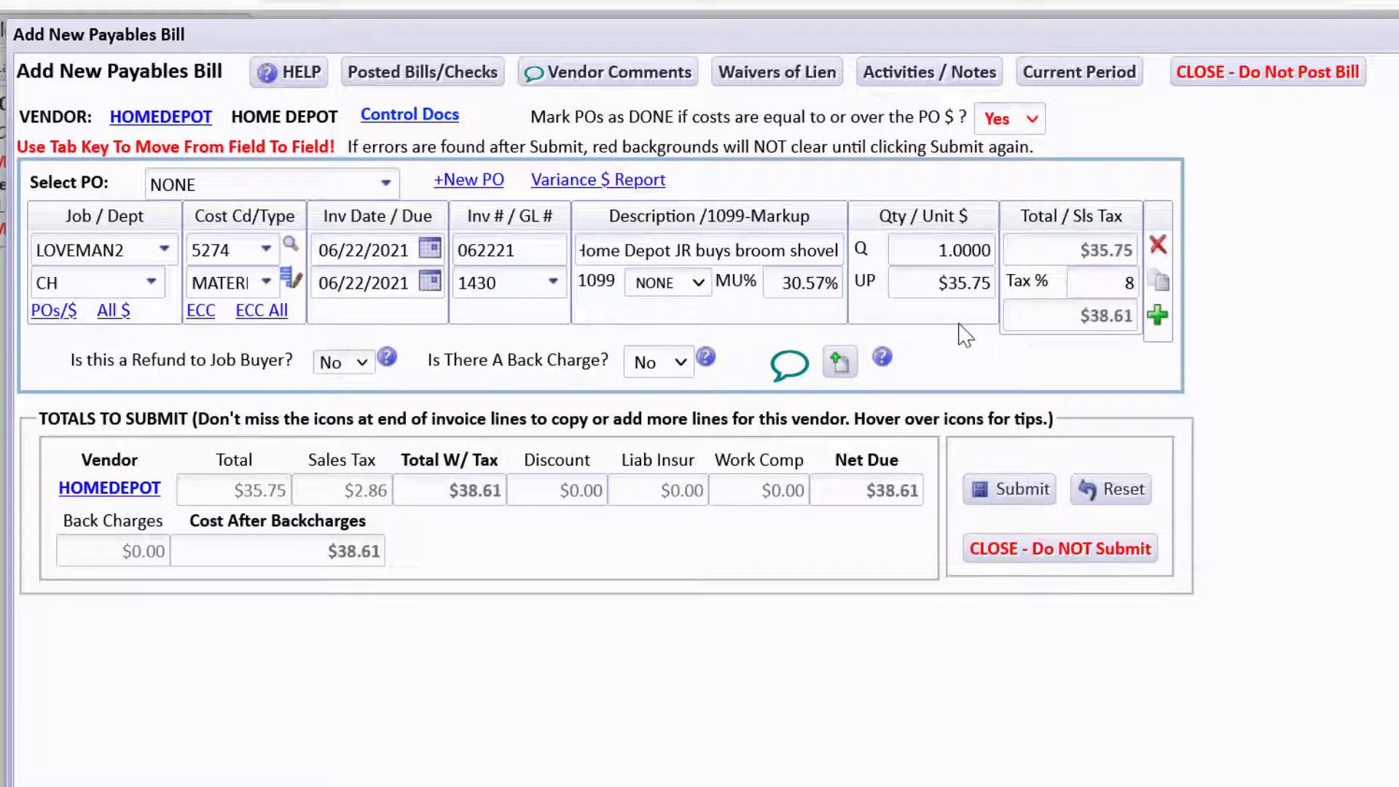
pyautogui.press('Tab')
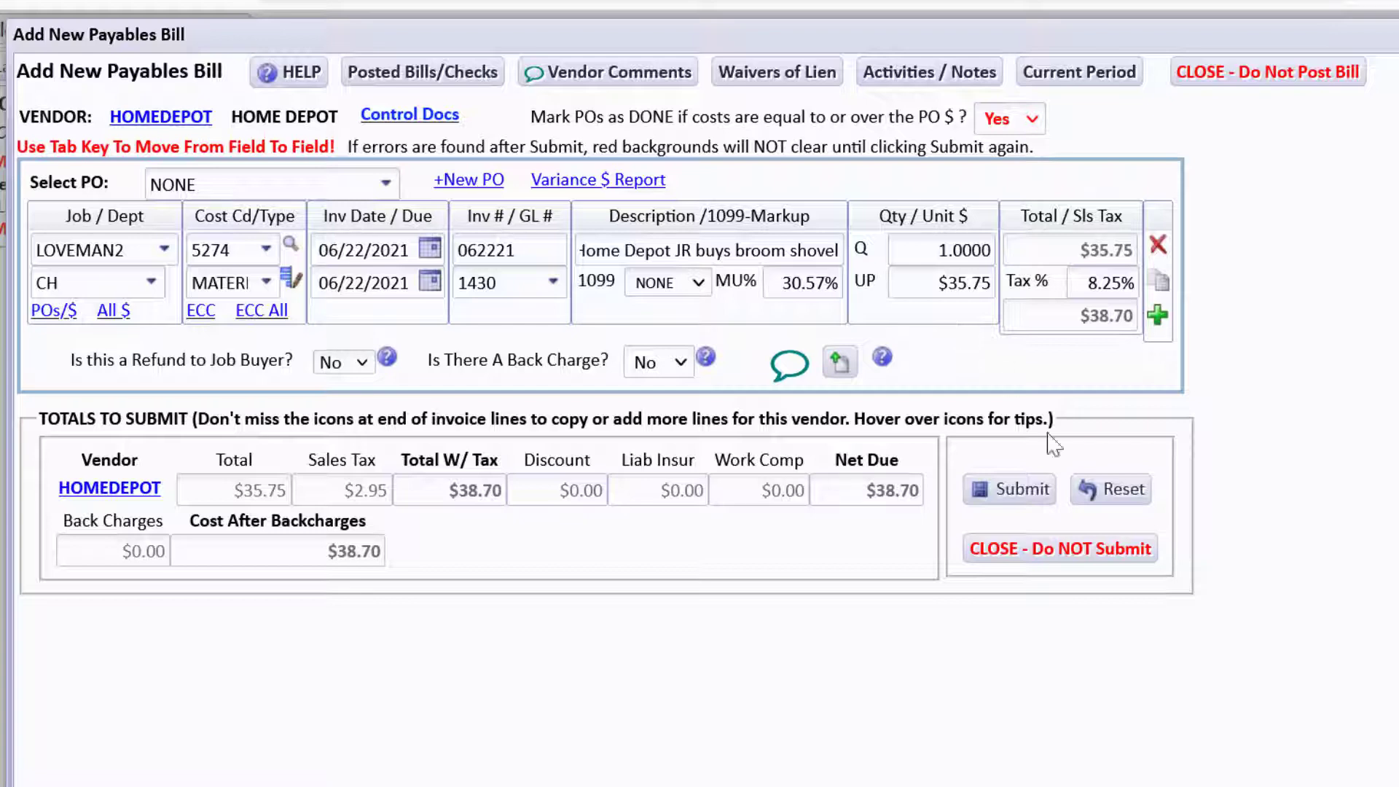
# Submit the Home Depot bill past the alerts and post it as paid by credit card using the Due To Owner vendor, account 2352
pyautogui.click(1021, 489)
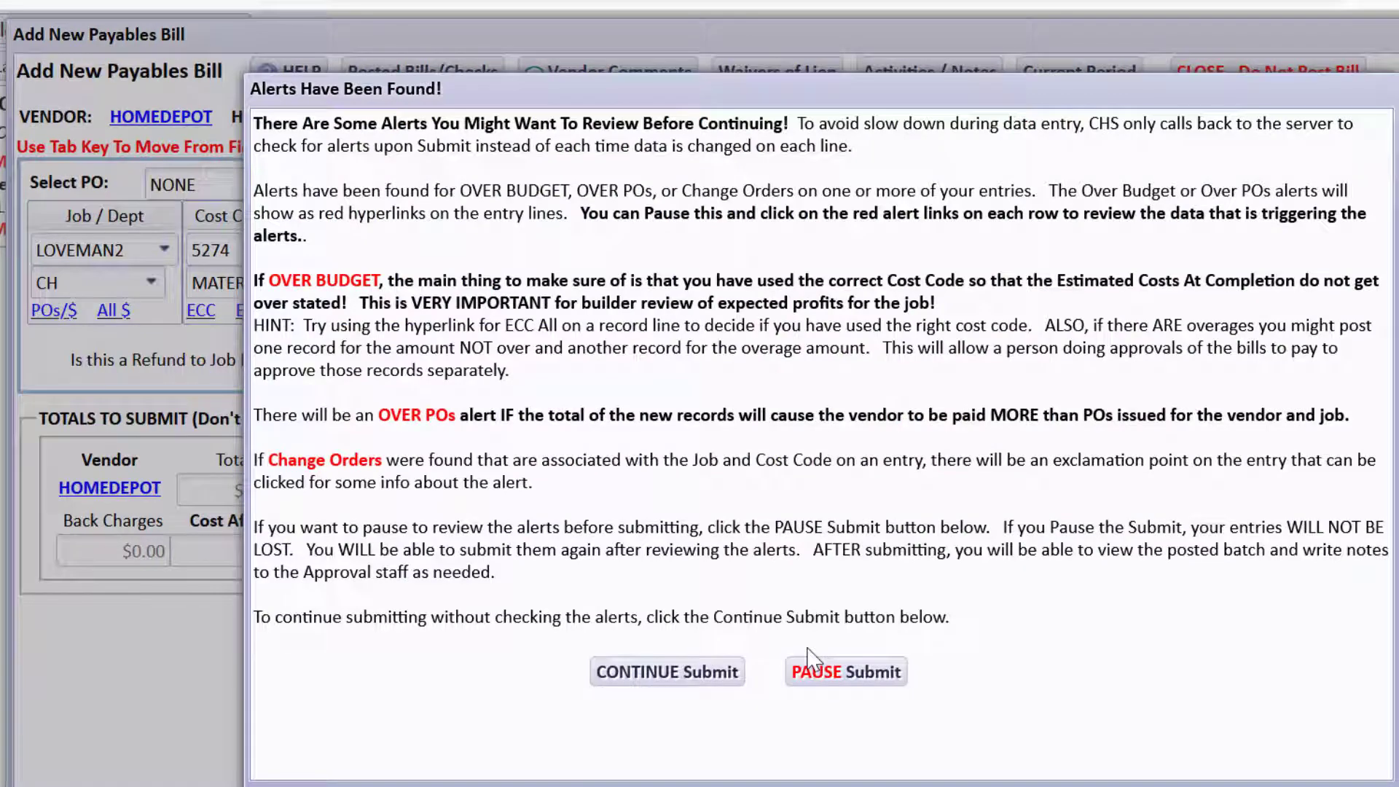
pyautogui.click(727, 672)
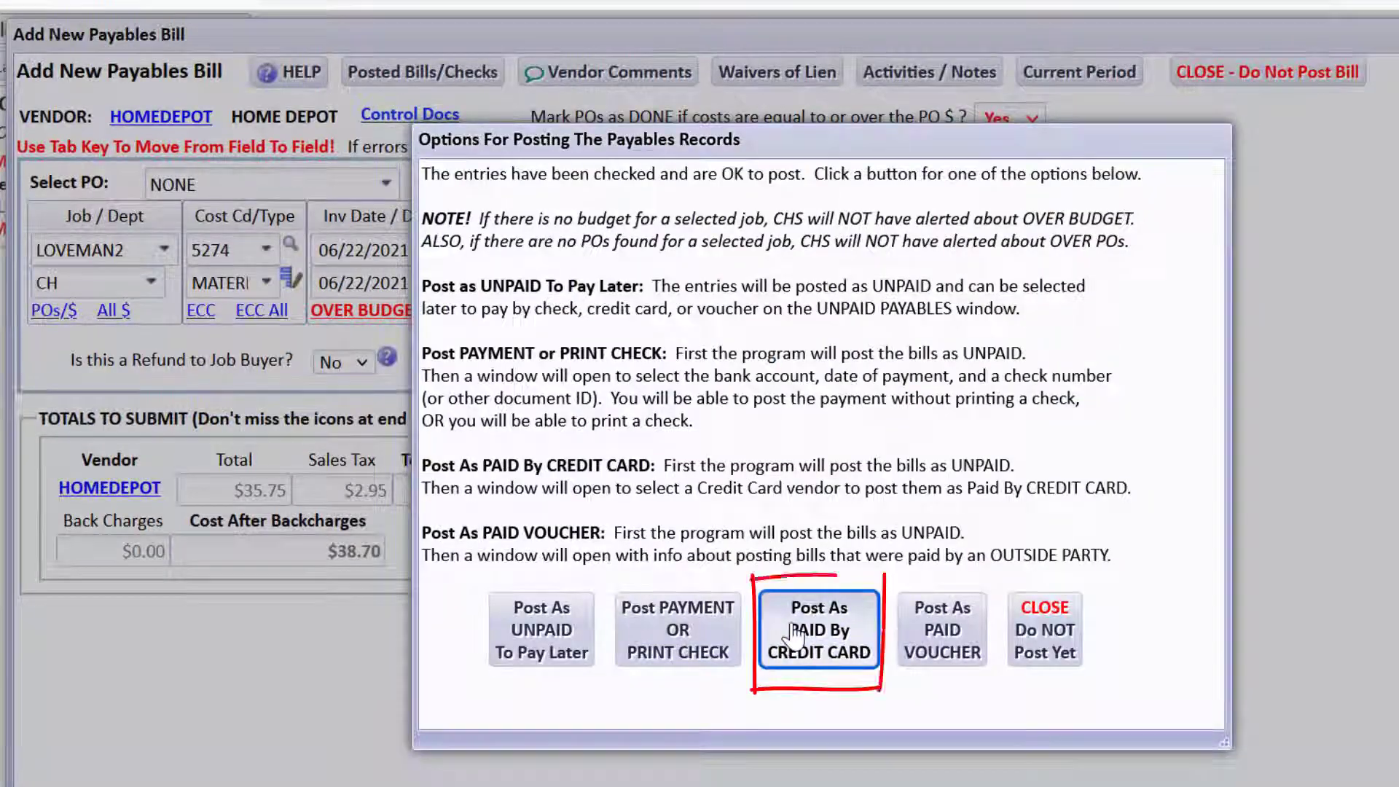
pyautogui.click(795, 632)
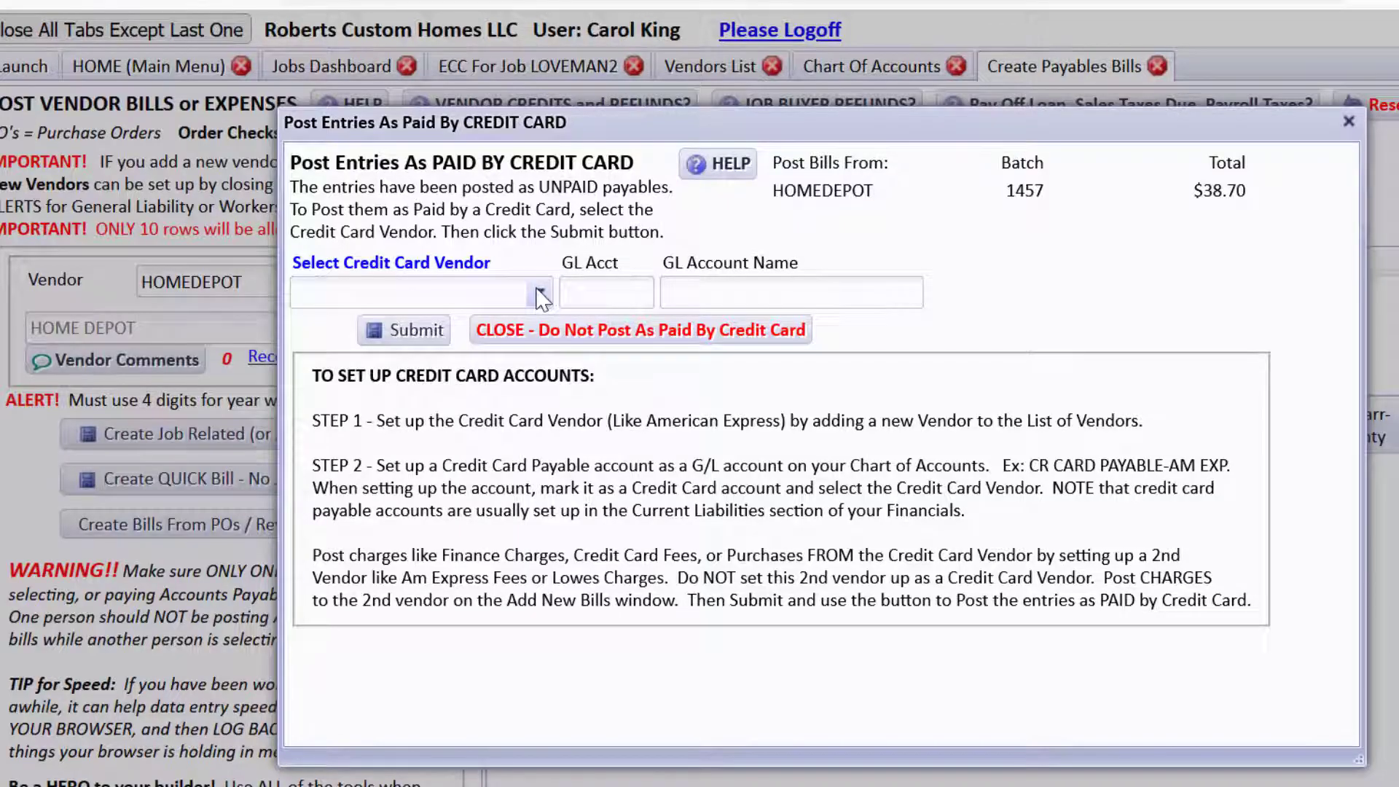
pyautogui.click(541, 295)
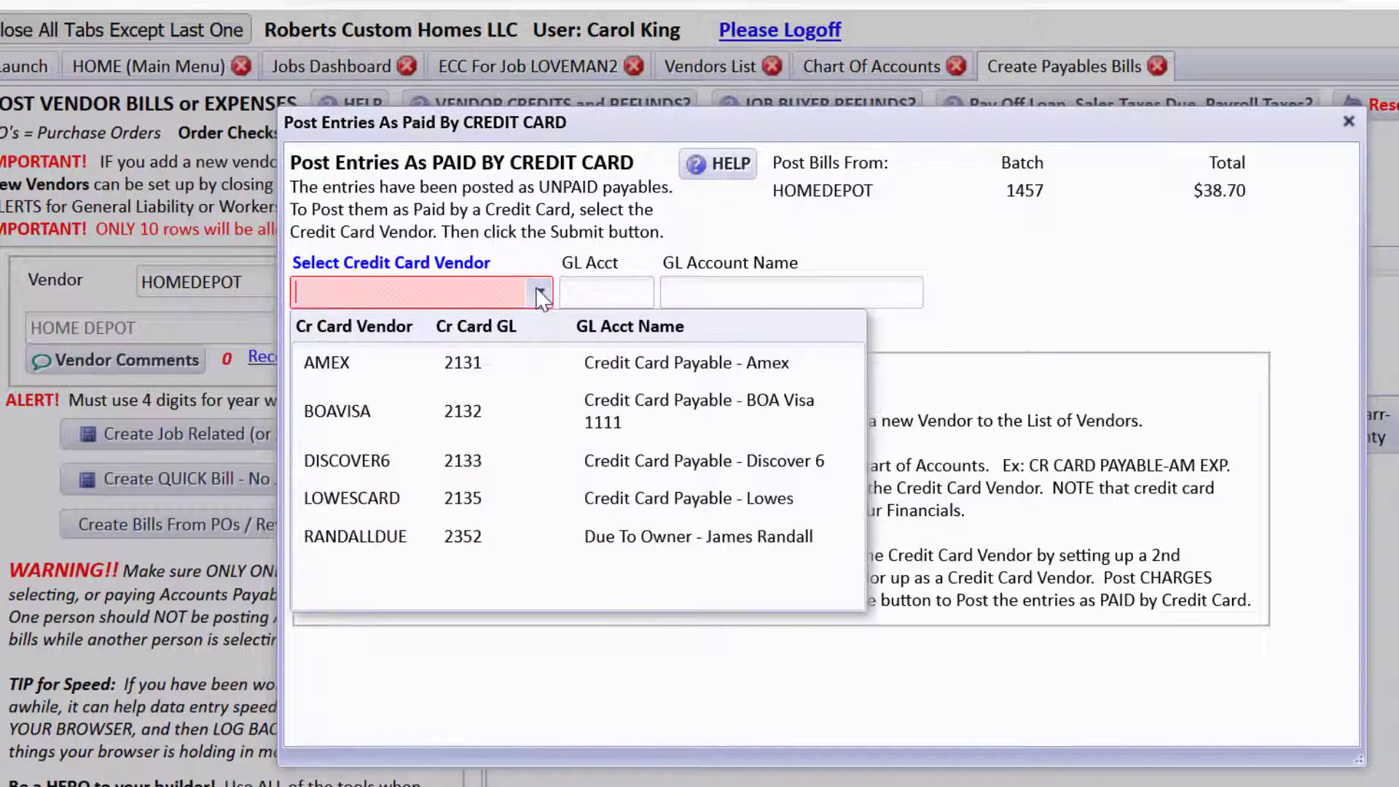
pyautogui.click(543, 554)
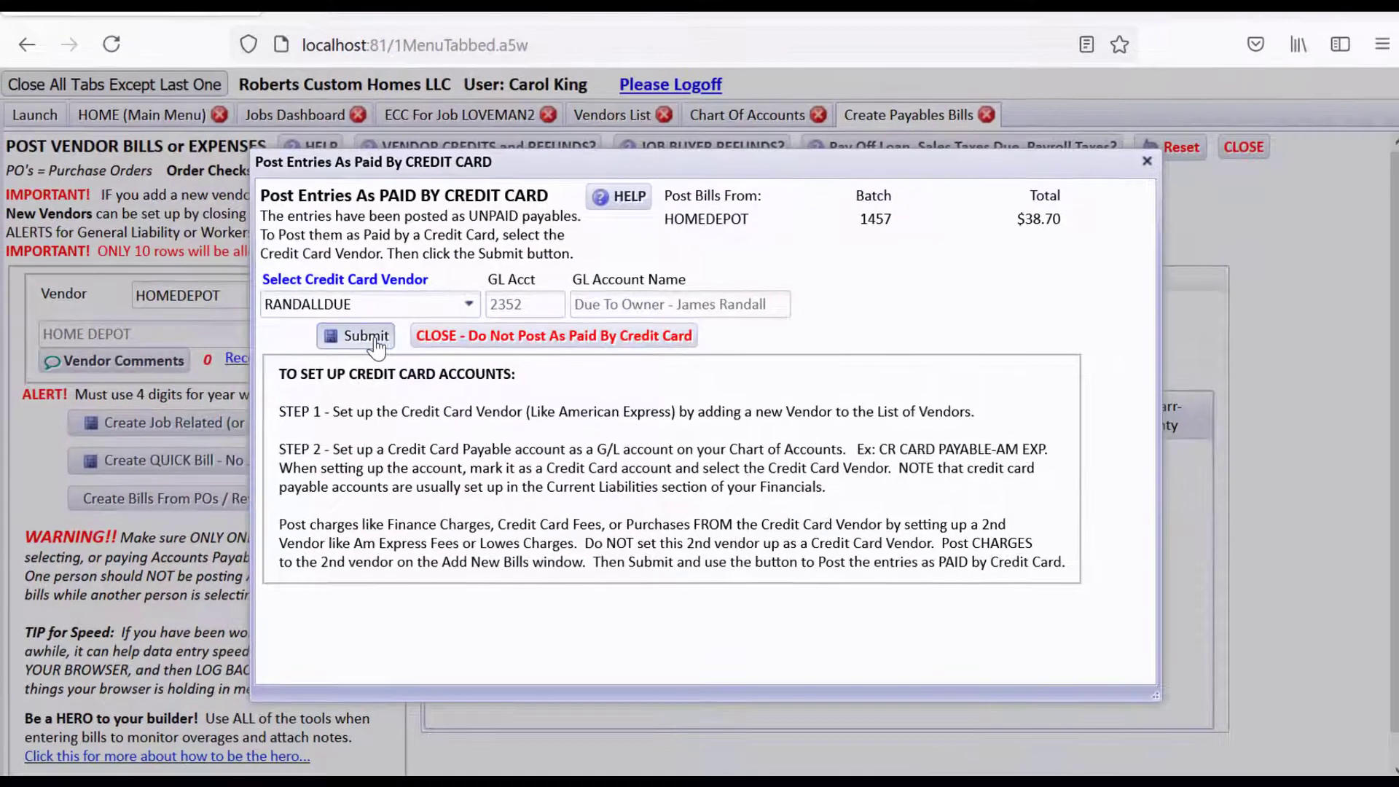
pyautogui.click(367, 336)
pyautogui.click(583, 435)
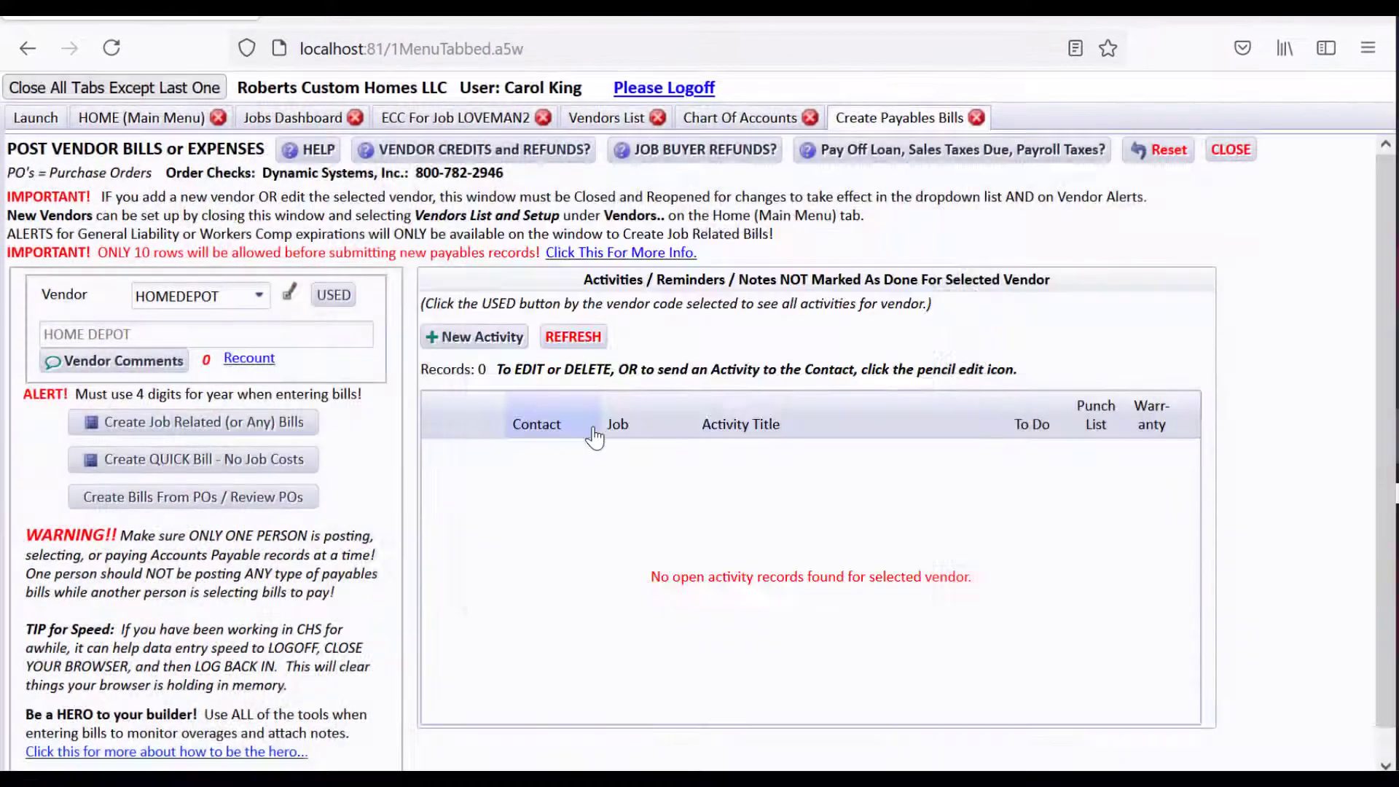
# Refresh the Chart of Accounts and check the latest balance of account 2352 Due To Owner
pyautogui.click(693, 127)
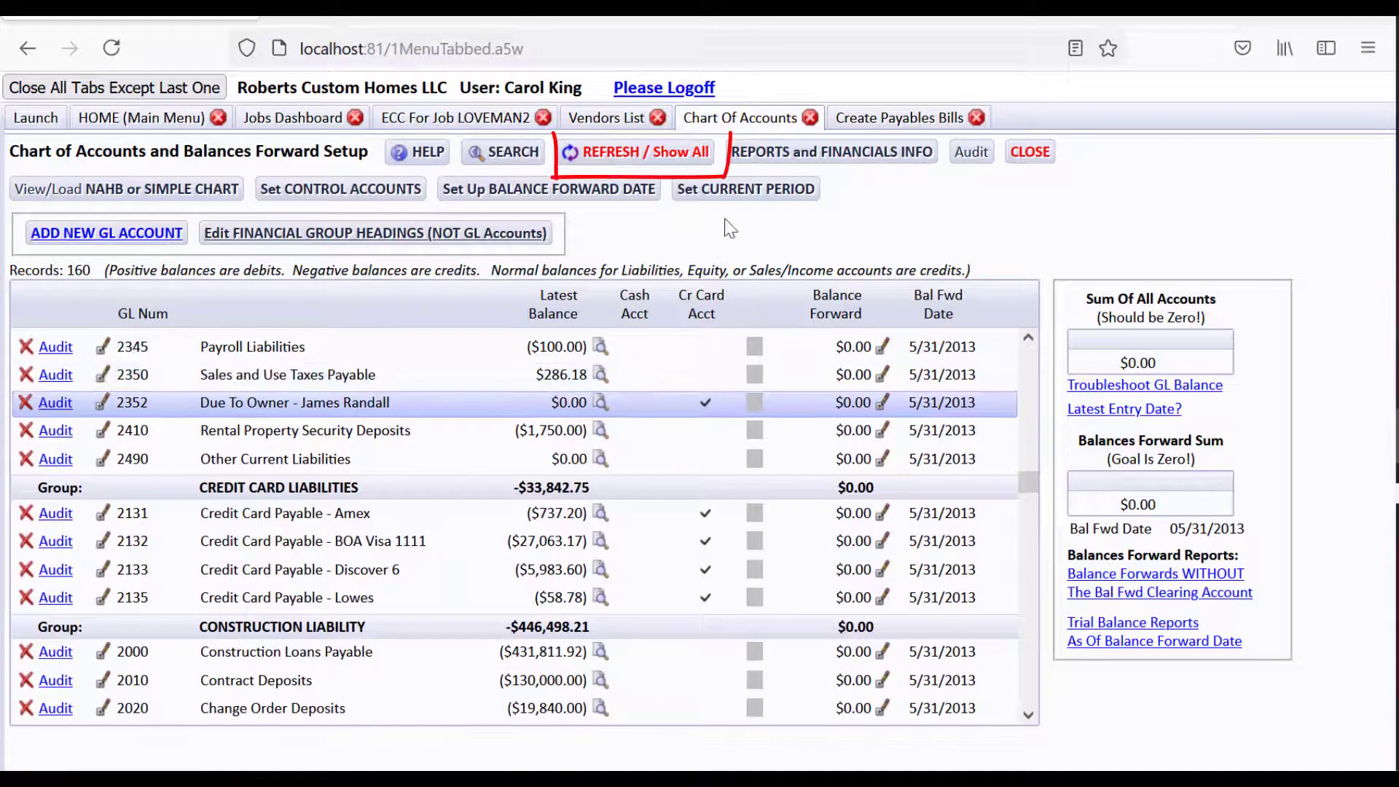
pyautogui.click(685, 166)
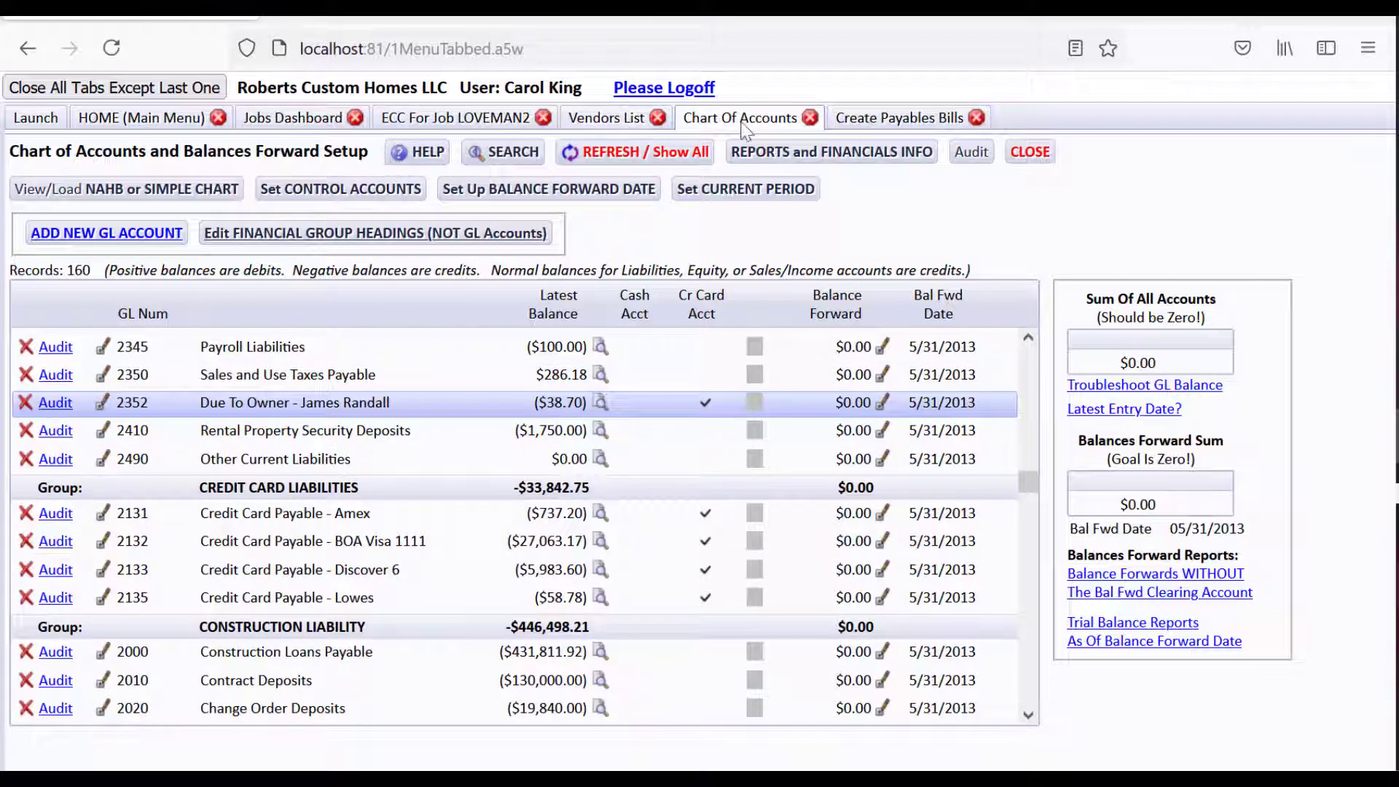
# Open the quick bill payment window for the Due To Owner vendor to review it, and close it without posting a payment
pyautogui.click(854, 120)
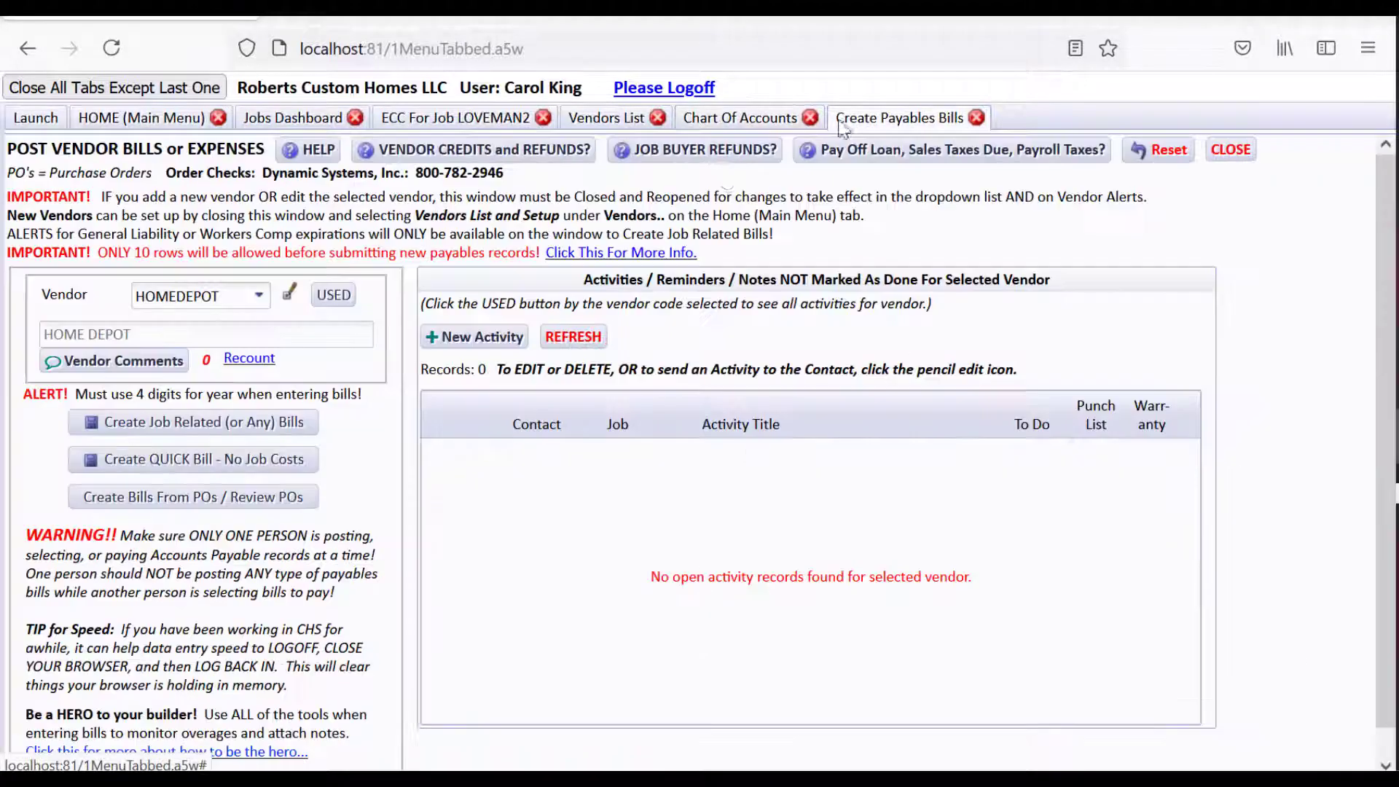
pyautogui.click(234, 306)
pyautogui.write('ran')
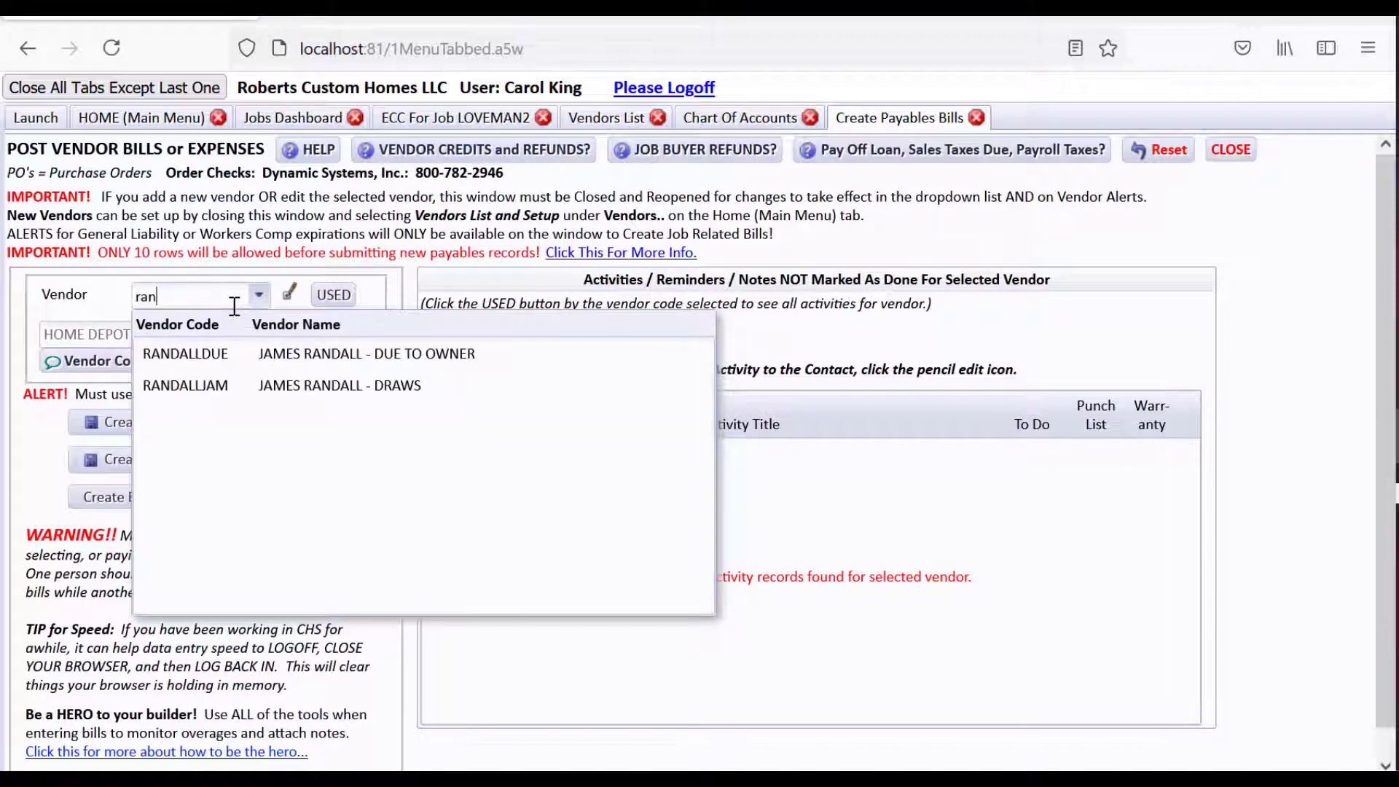
pyautogui.click(449, 350)
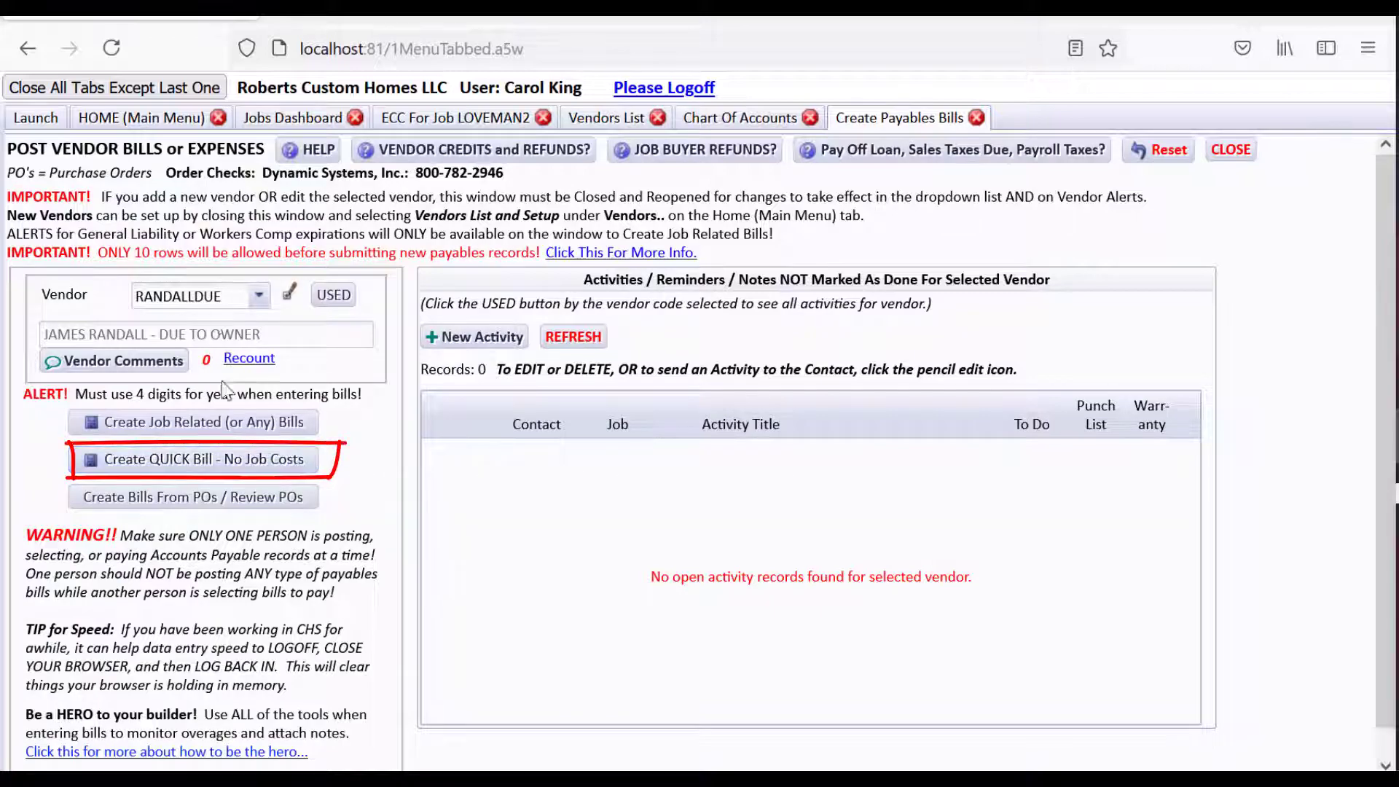
pyautogui.click(321, 466)
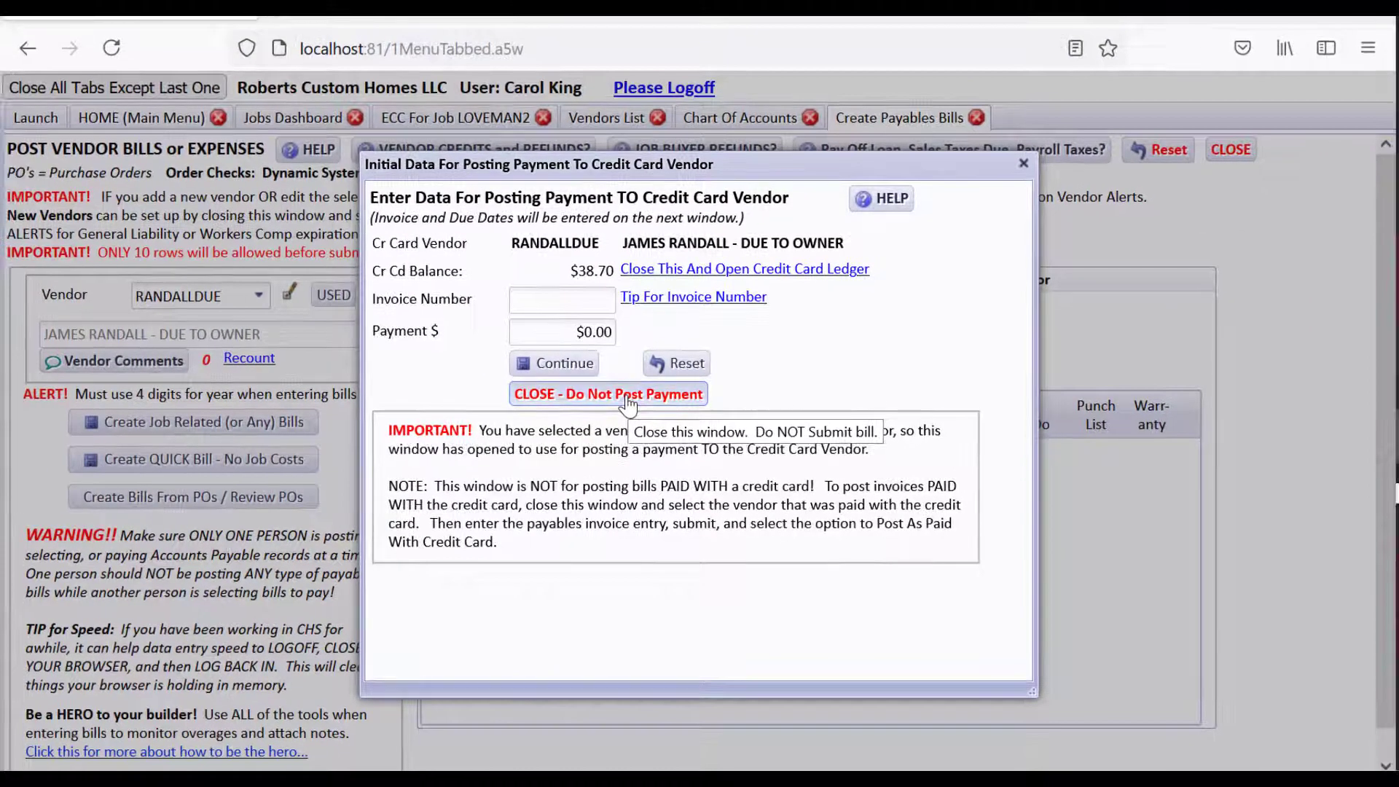
pyautogui.click(628, 398)
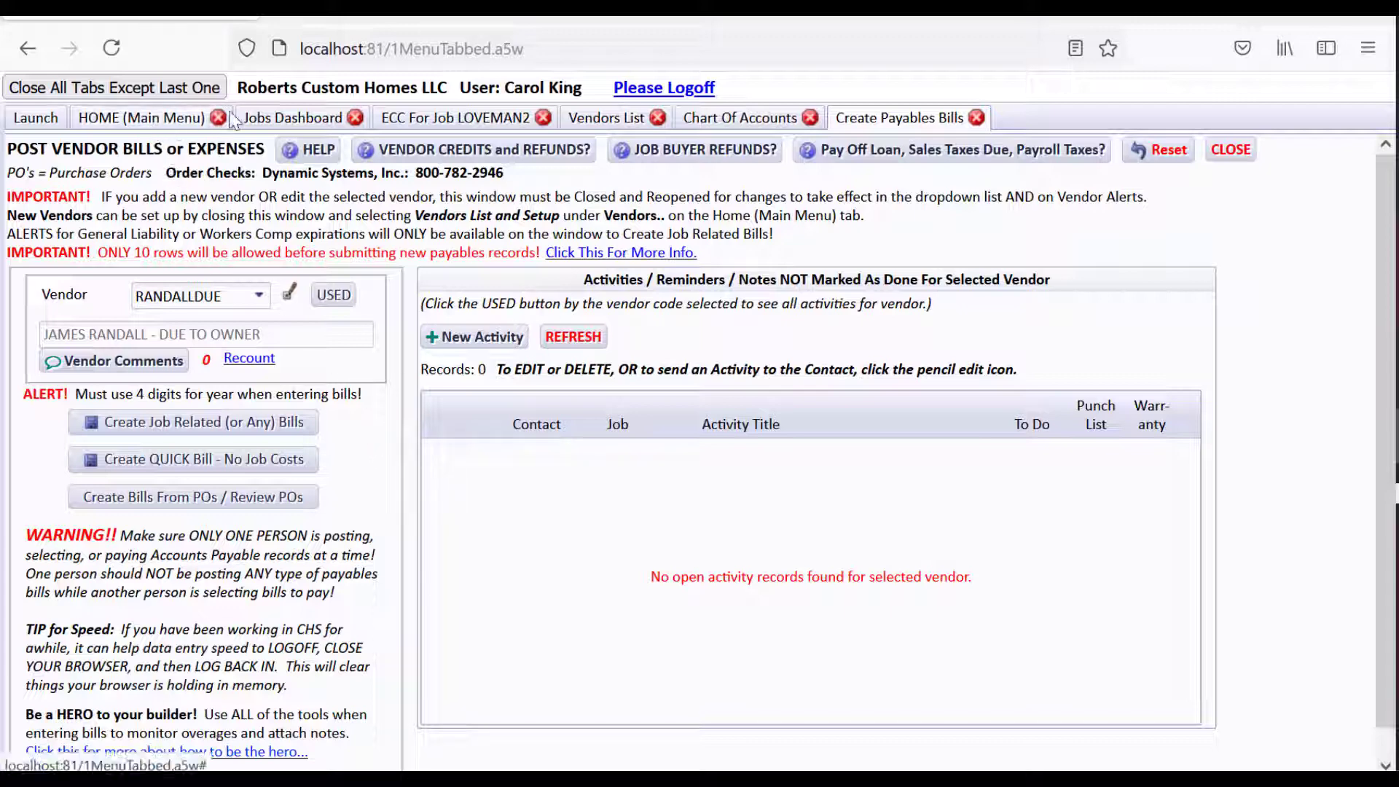
# Open POs and Costs Management for job LOVEMAN2 from the Jobs Dashboard with the purchase order filters reset
pyautogui.click(271, 116)
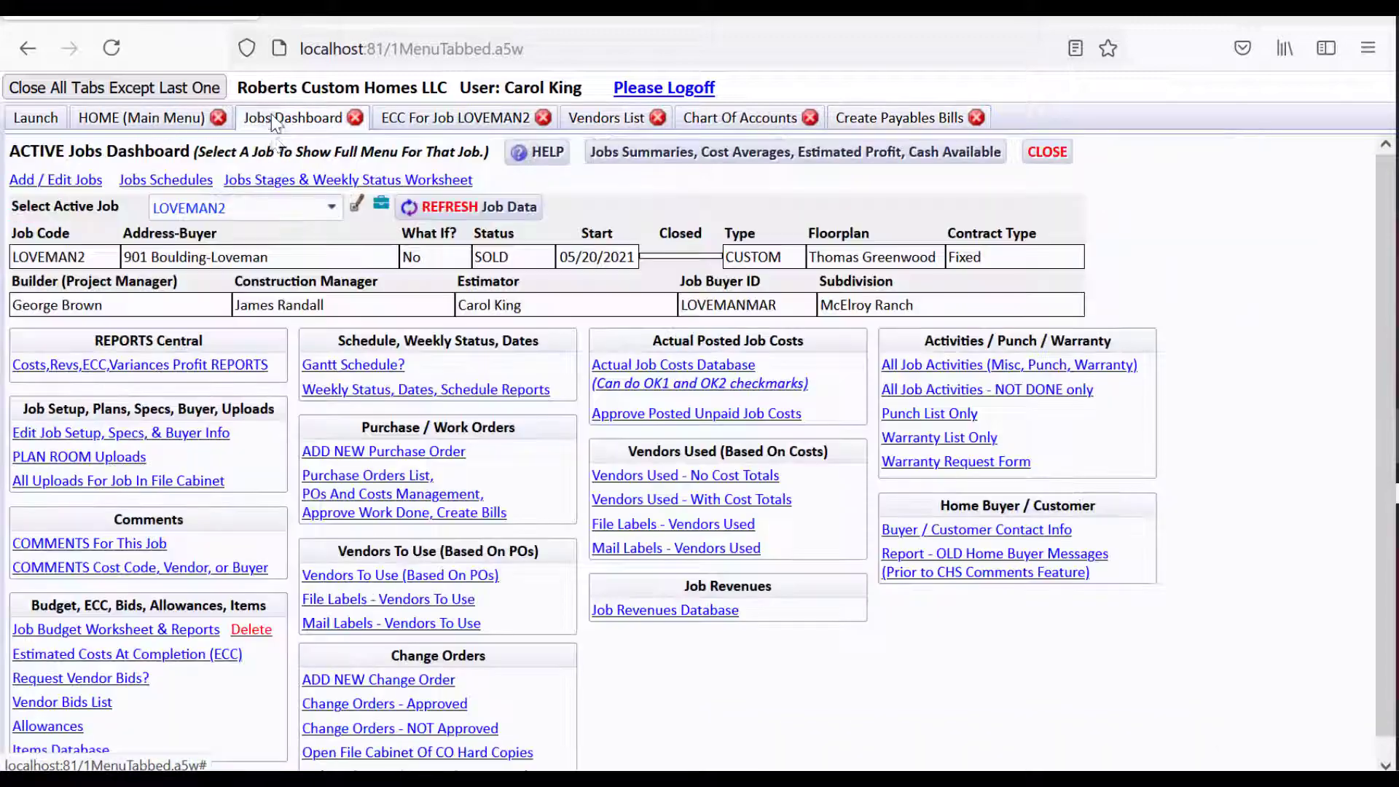
pyautogui.click(363, 500)
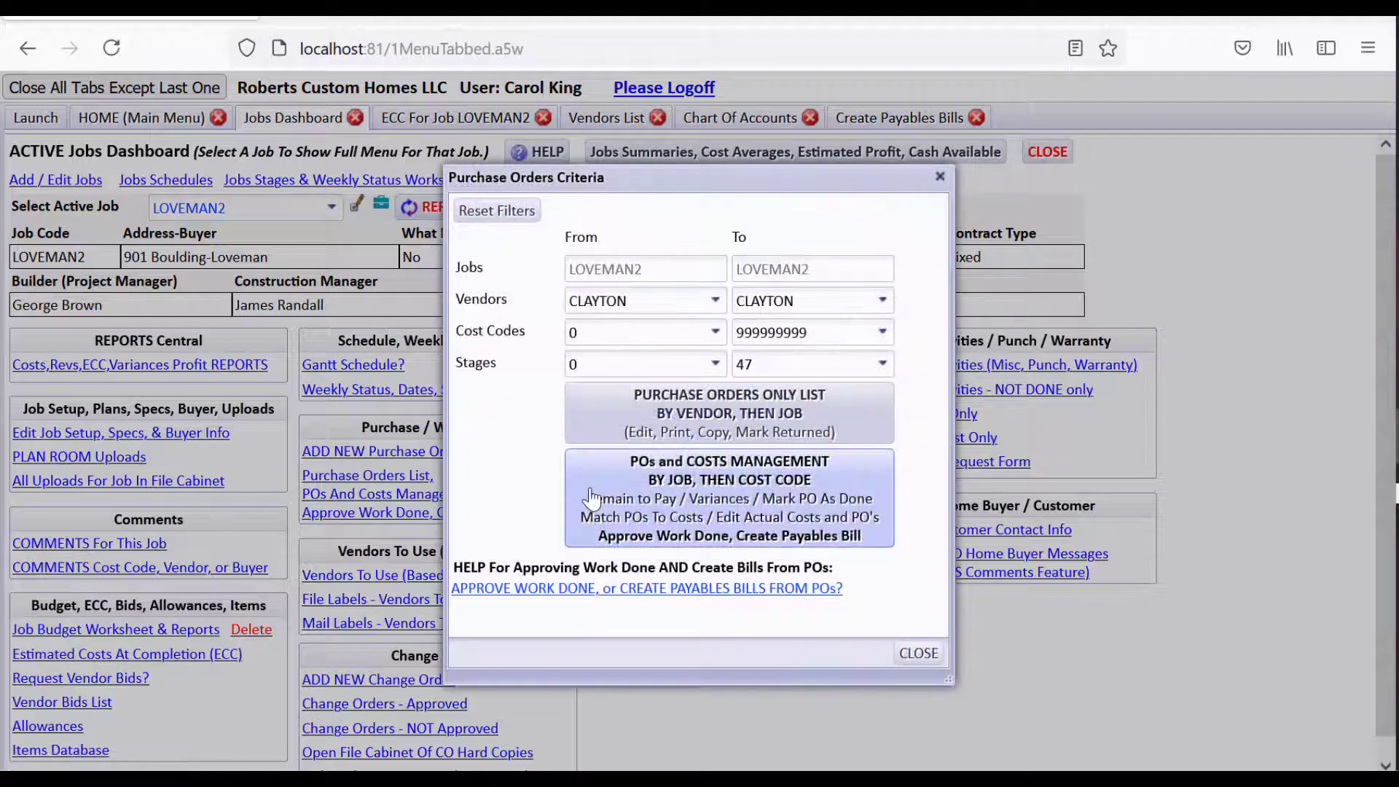
pyautogui.click(497, 210)
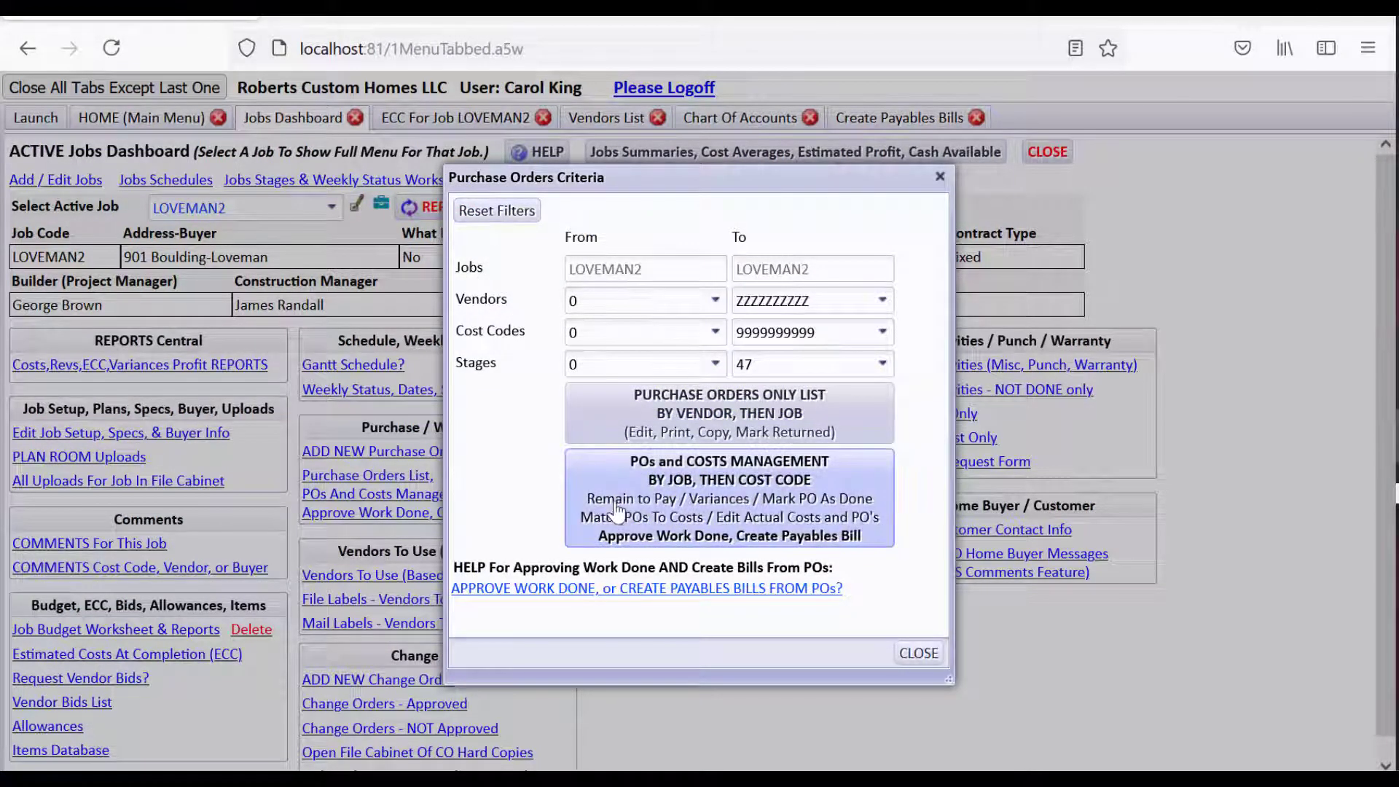
pyautogui.click(618, 510)
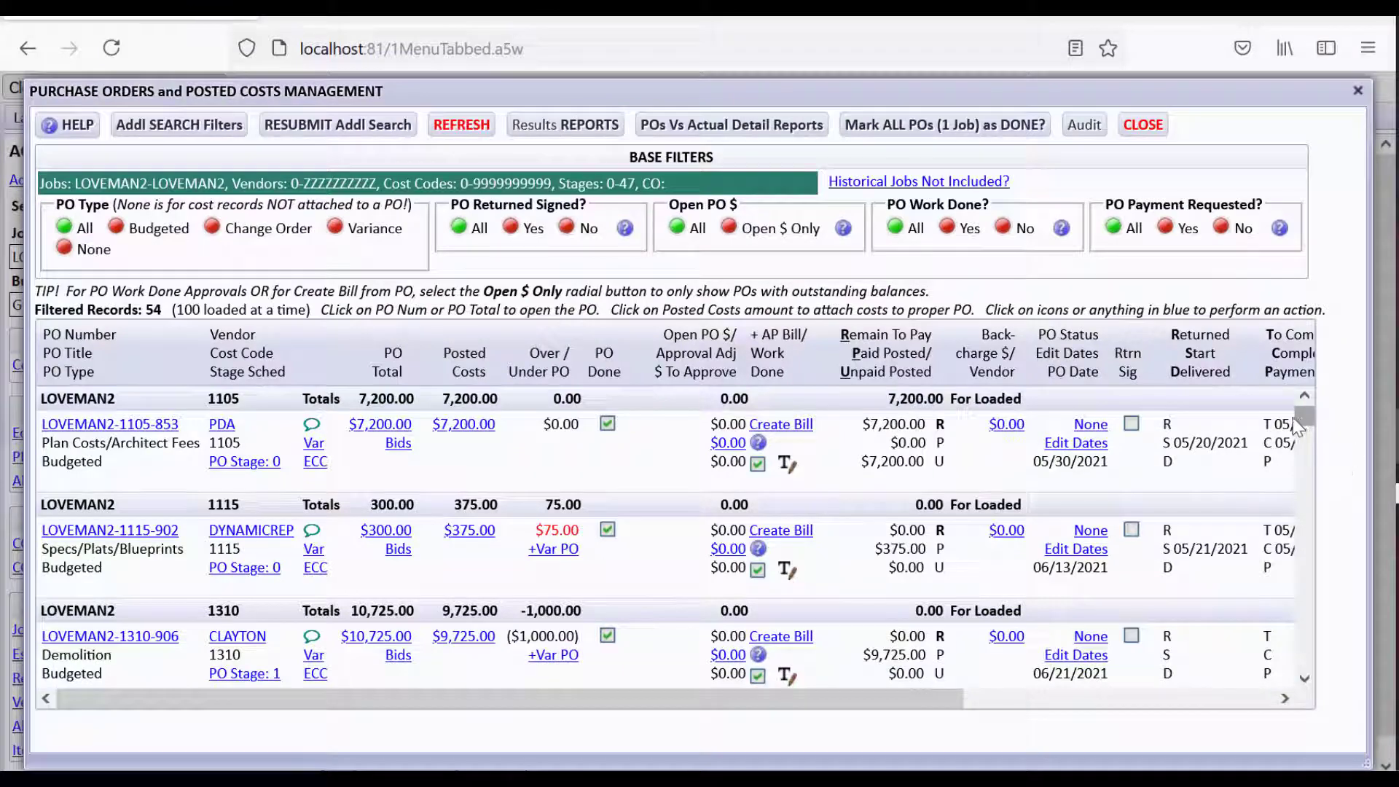
# Open FERGUSON's Total Appliance Package PO, review the cost code 5505 items marked for budget by cost code, and close the PO
pyautogui.moveTo(1300, 412); pyautogui.dragTo(1282, 641)
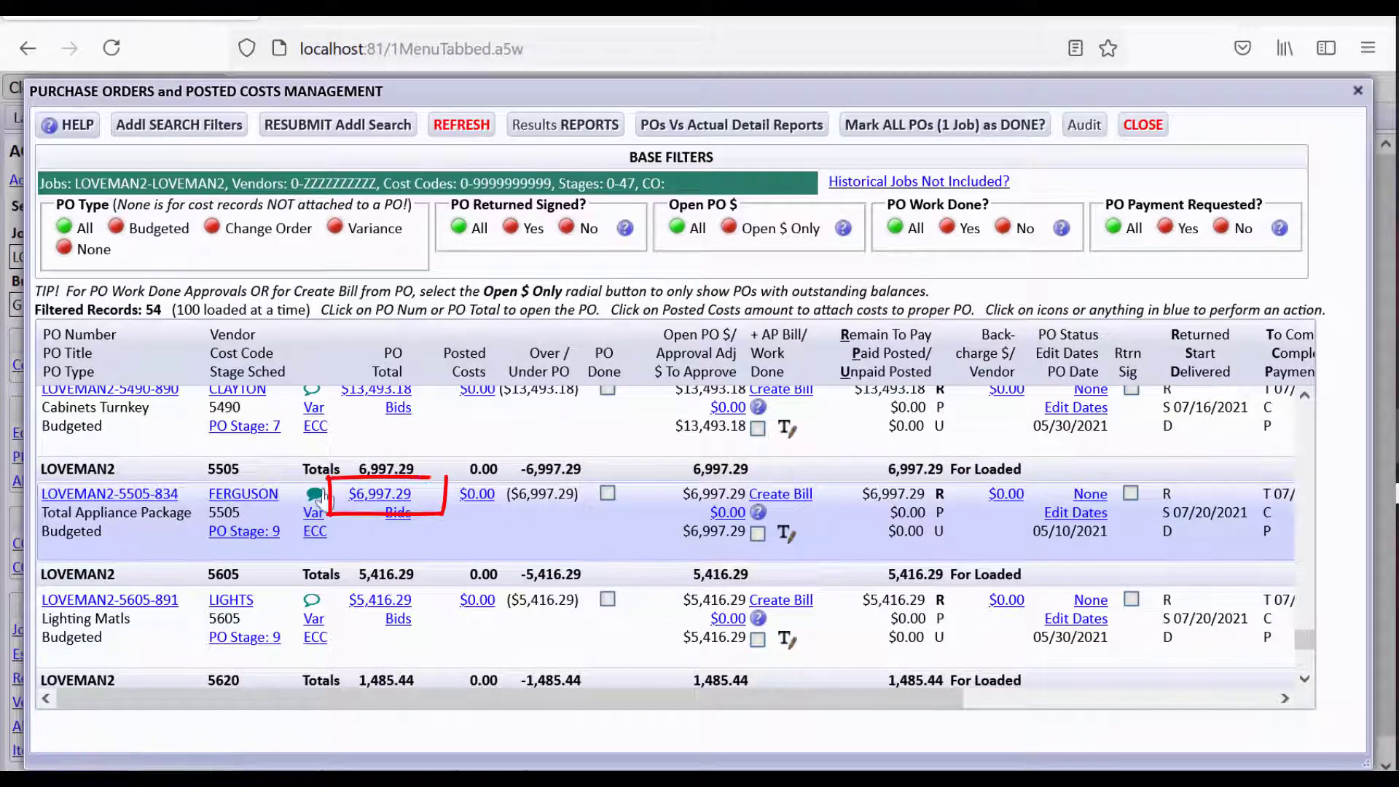
pyautogui.click(384, 495)
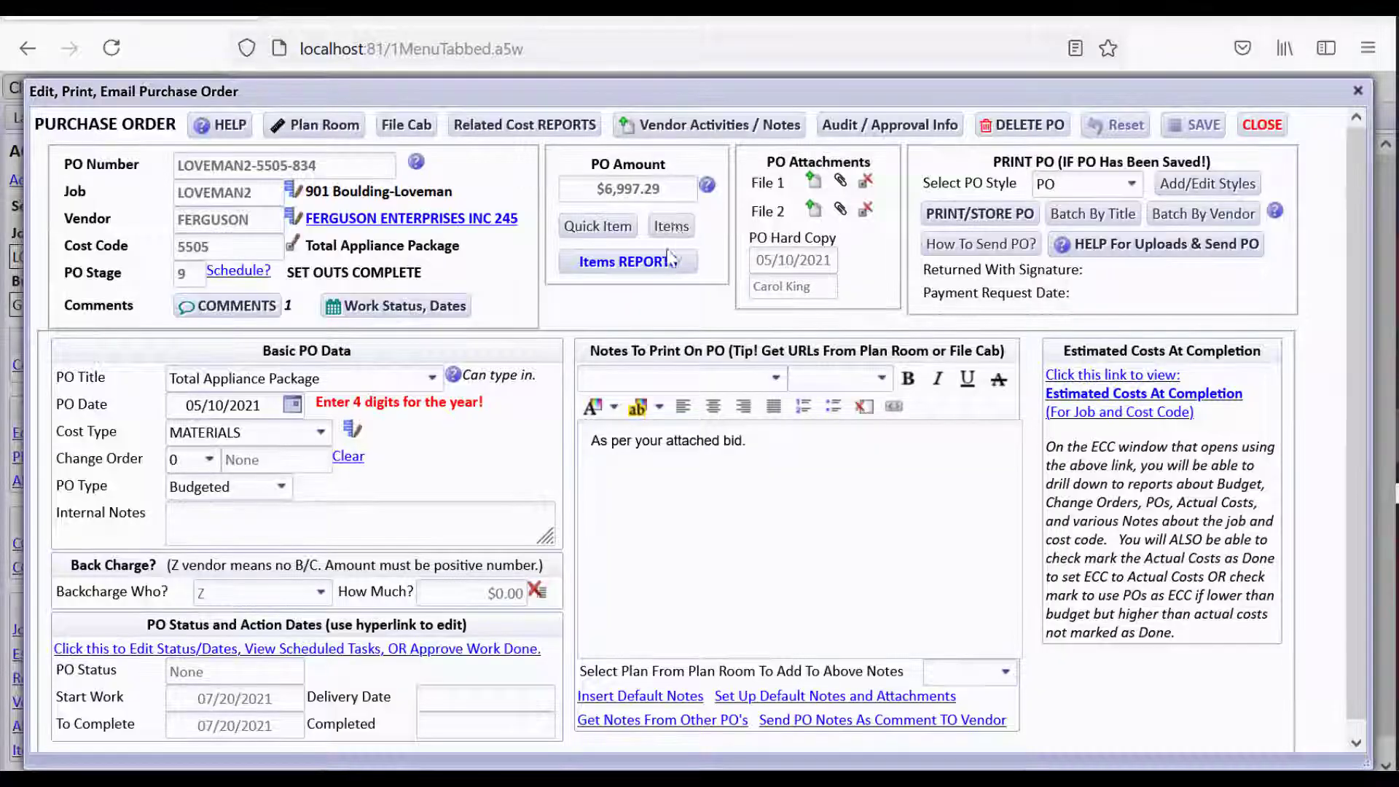
pyautogui.click(652, 282)
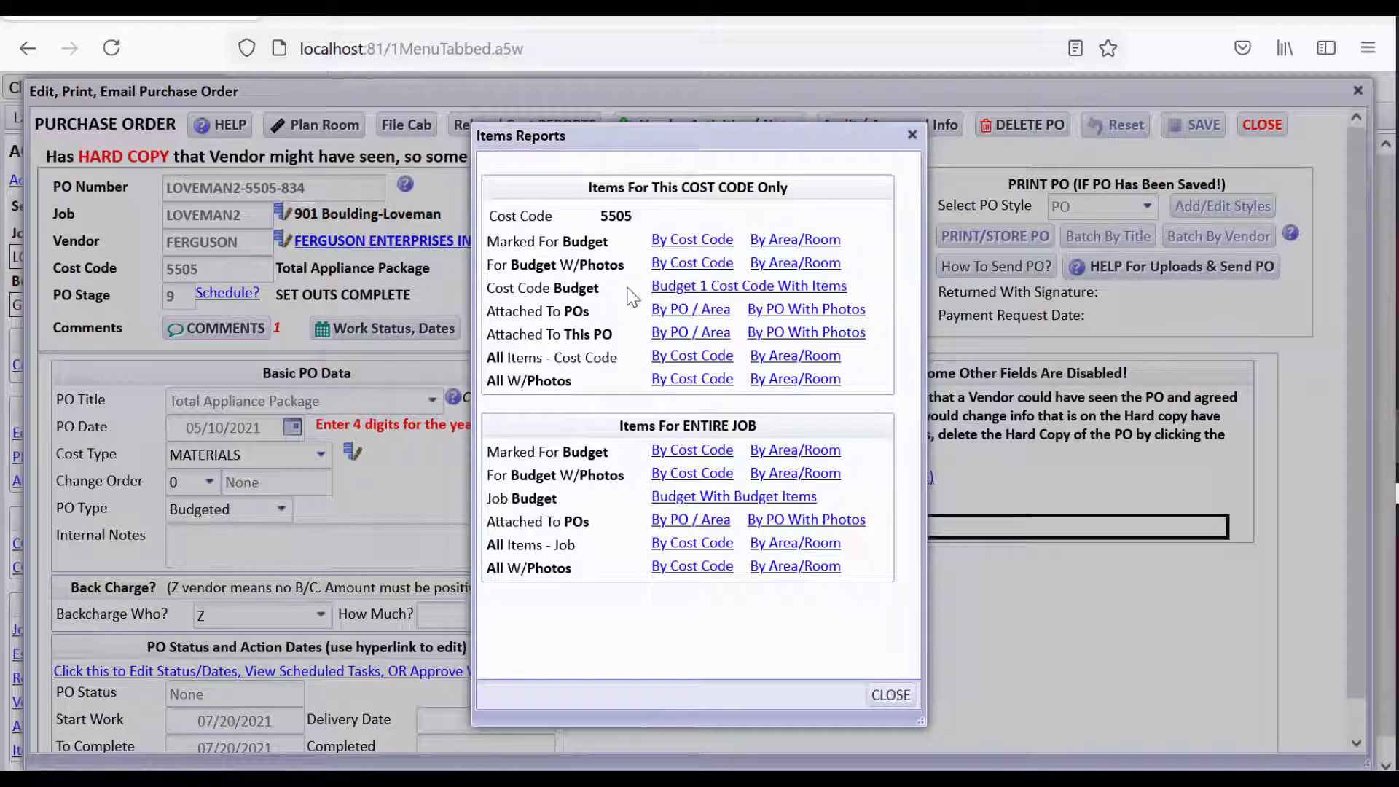
pyautogui.click(691, 240)
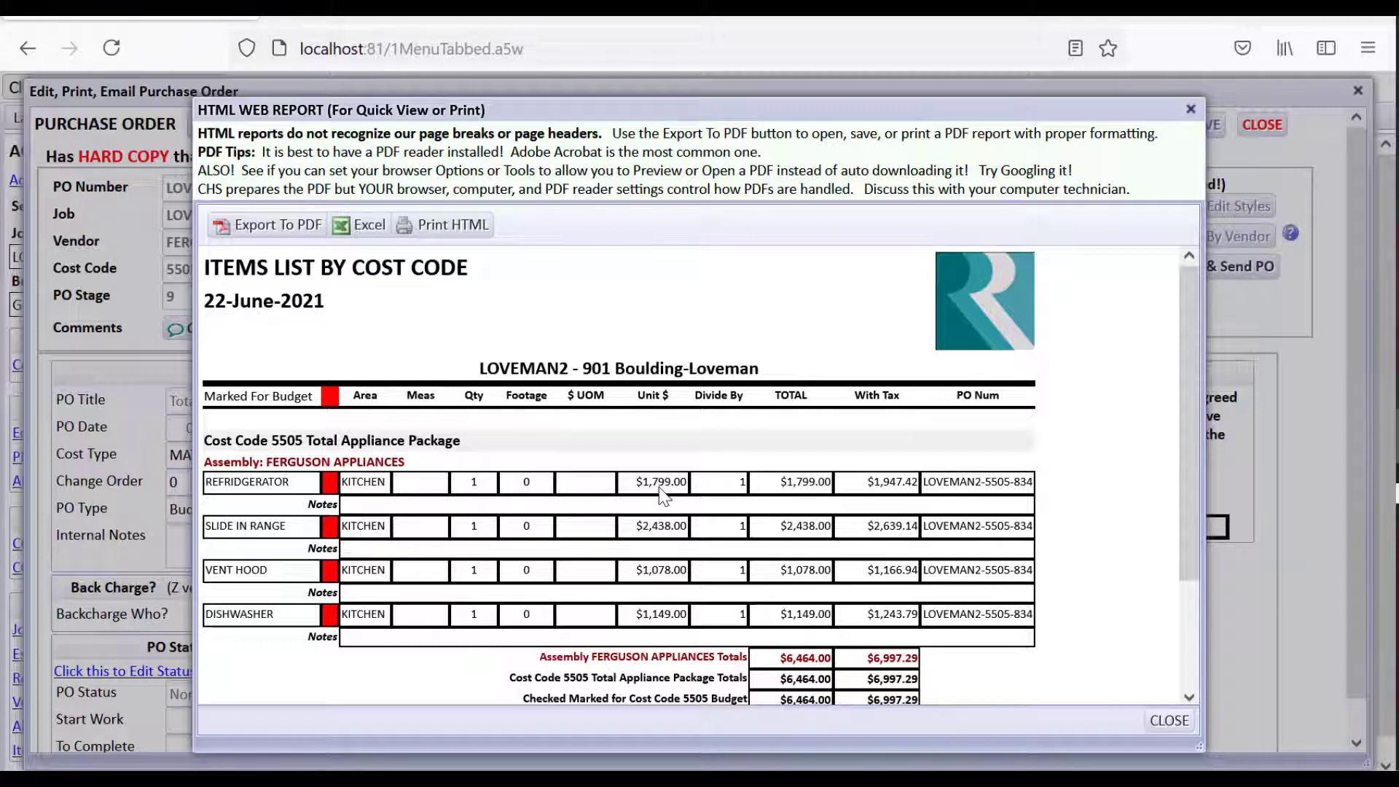
pyautogui.click(1164, 720)
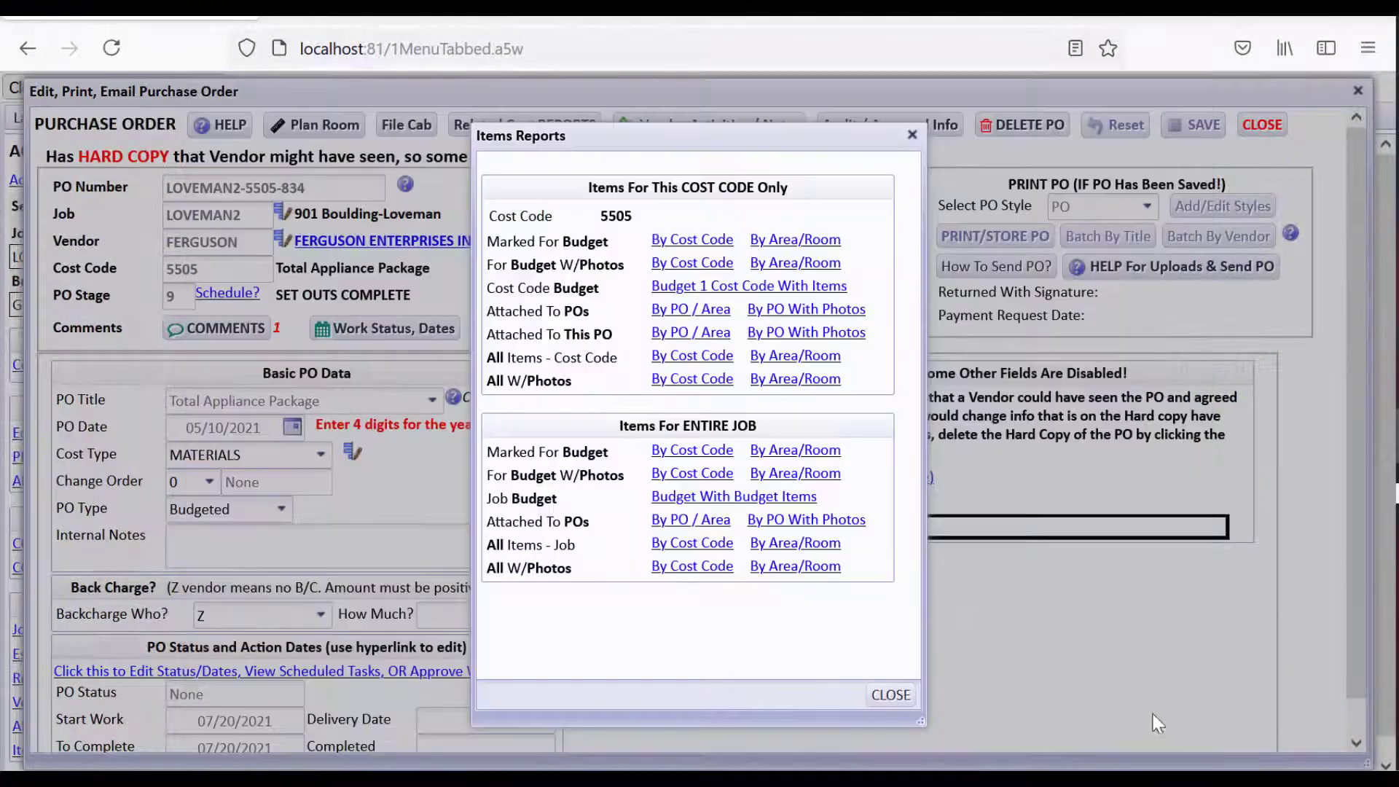
pyautogui.click(890, 696)
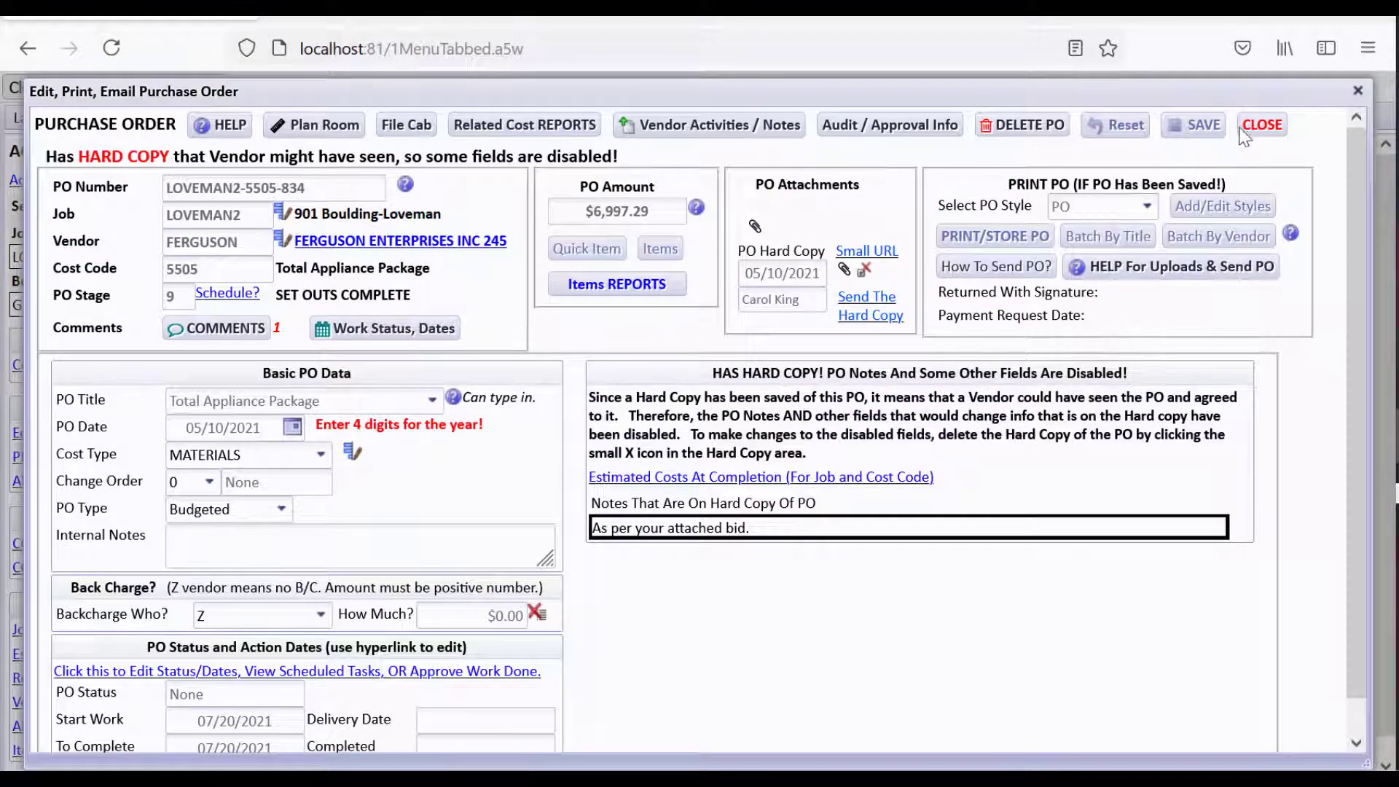
pyautogui.click(1262, 125)
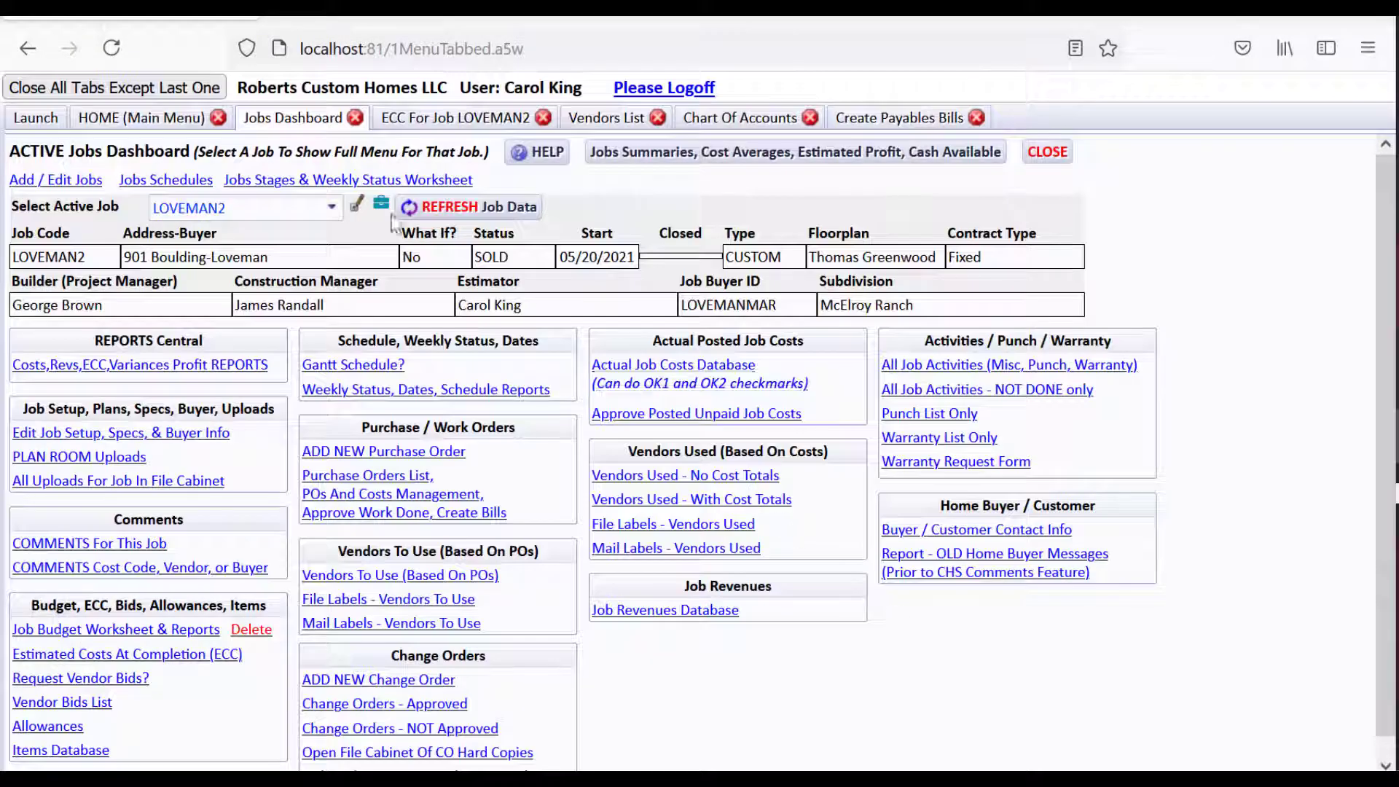
# Start a new job related bill from scratch for vendor FERGUSON
pyautogui.click(191, 118)
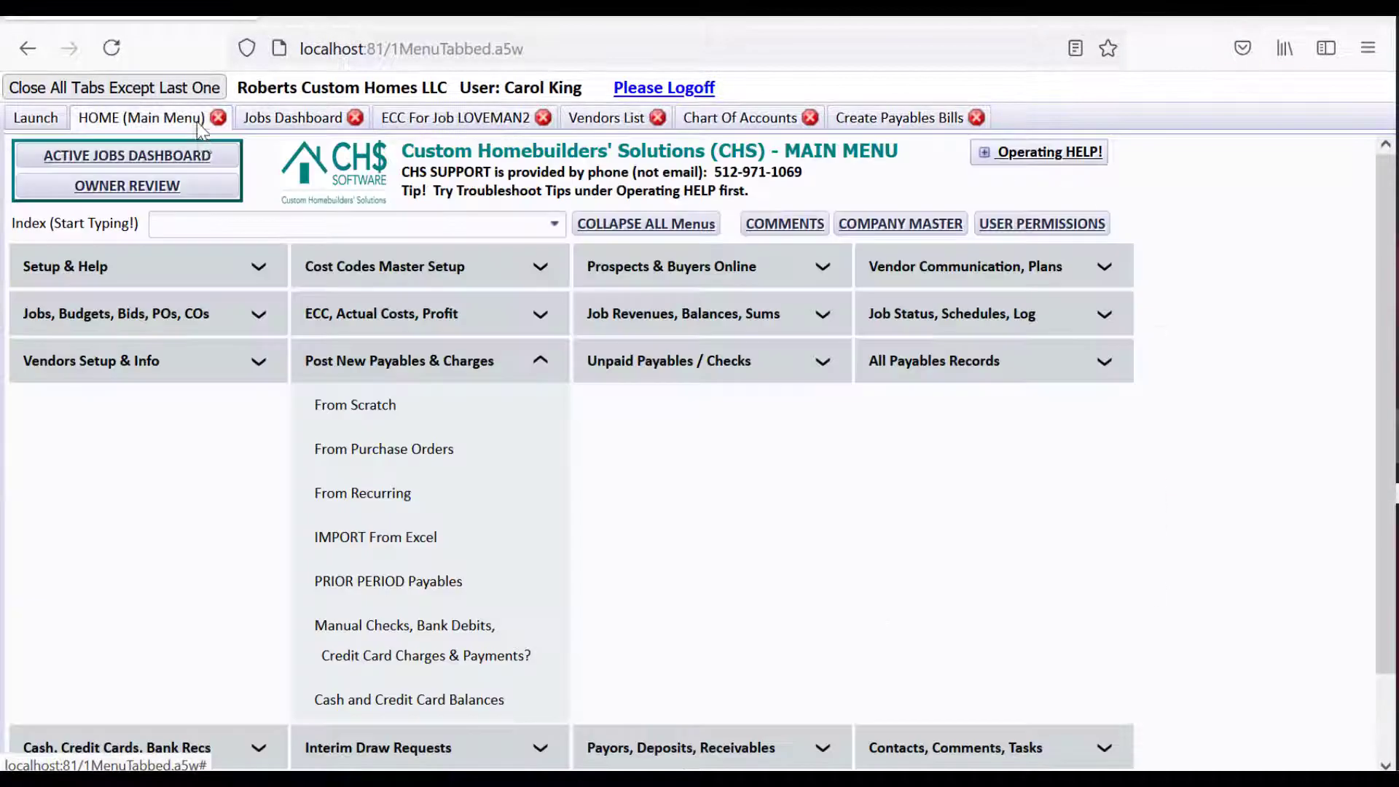
pyautogui.click(375, 412)
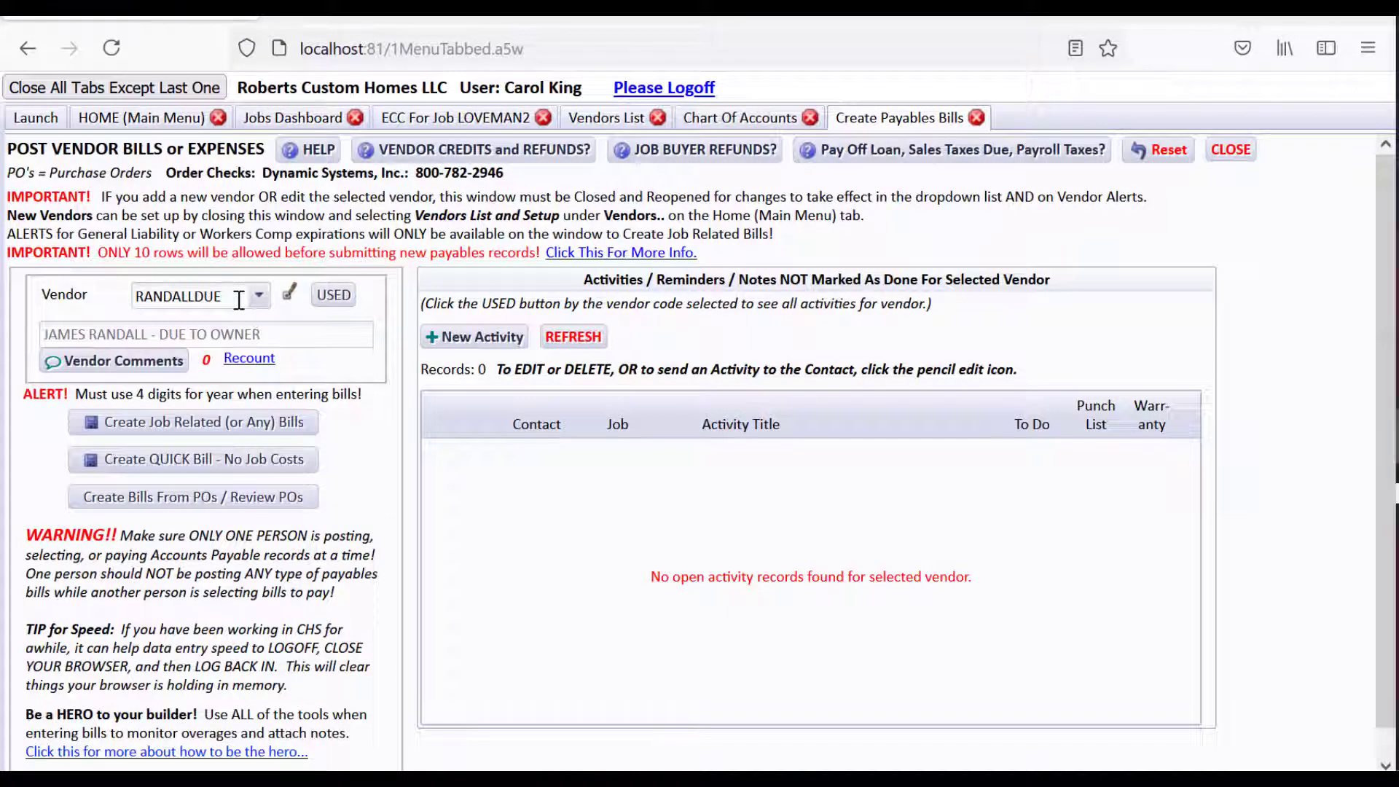
pyautogui.click(239, 294)
pyautogui.write('ferg')
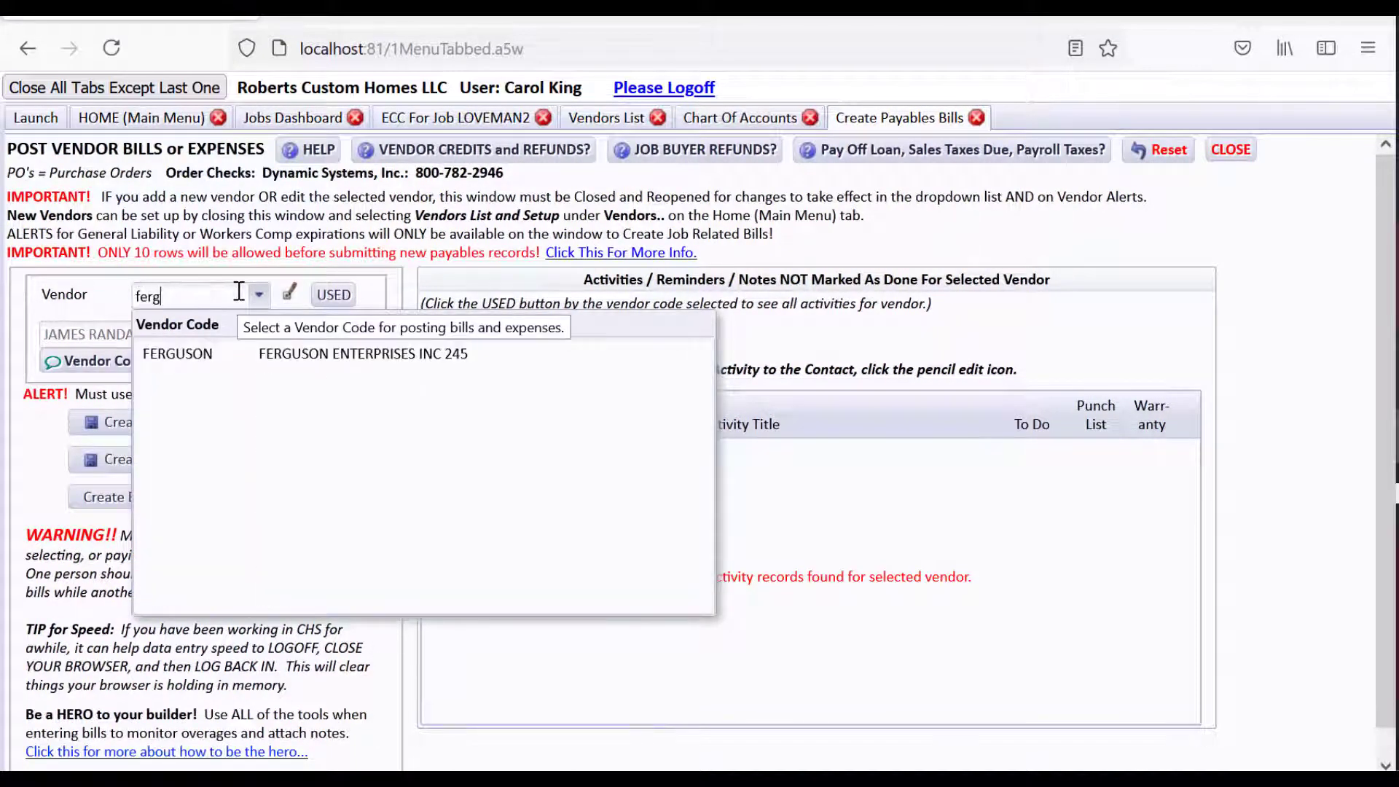
pyautogui.click(324, 357)
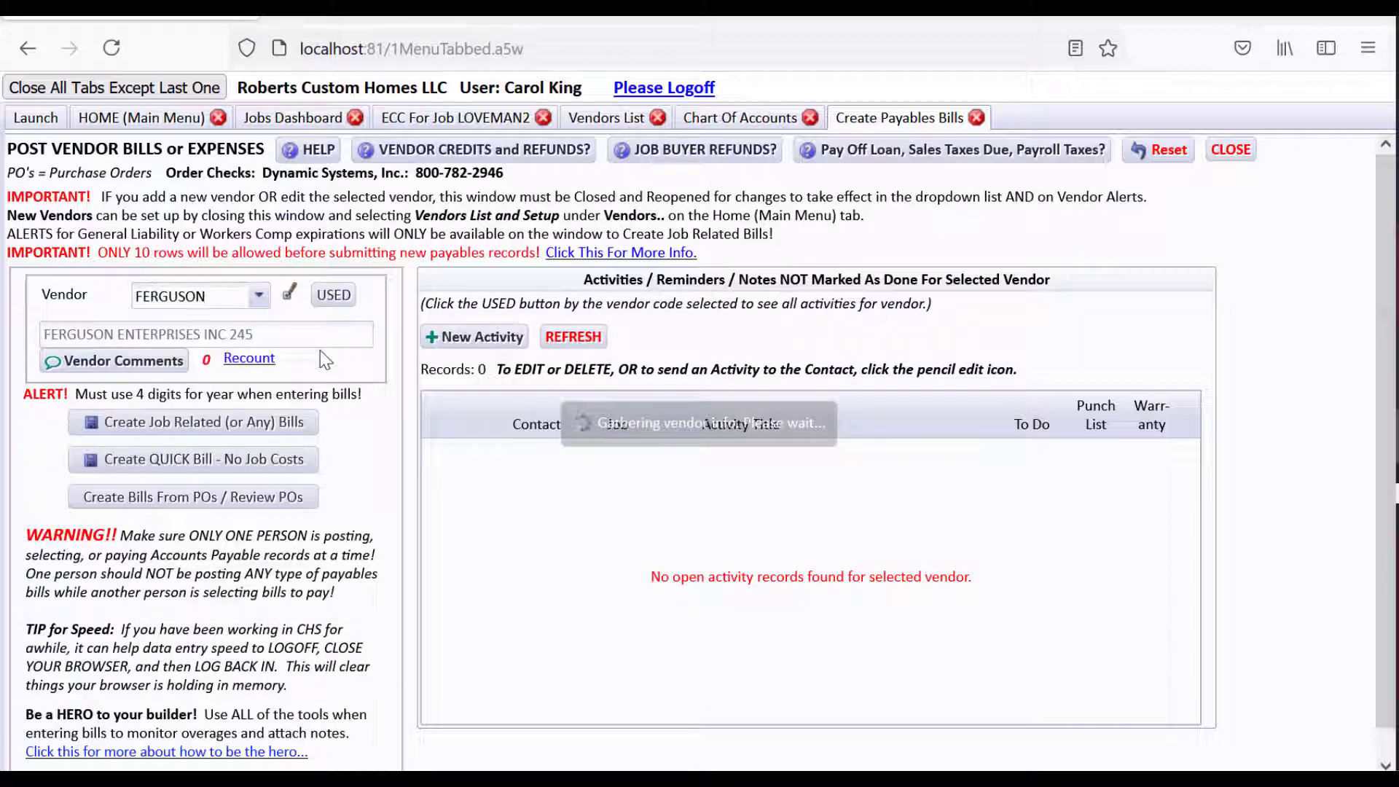
pyautogui.click(312, 423)
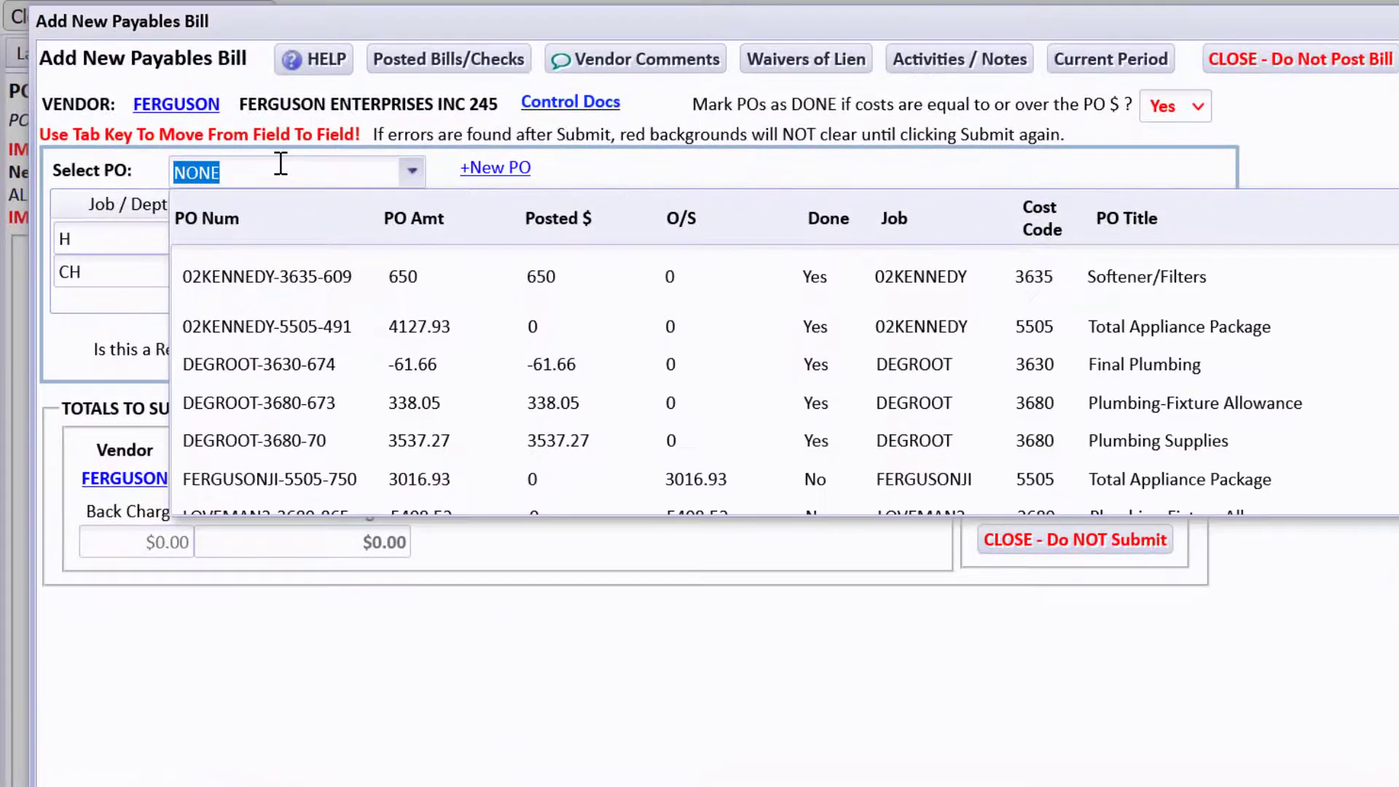
# Assign the bill to job LOVEMAN2's Total Appliance Package PO and set its invoice number to LovemnPurch
pyautogui.write('love')
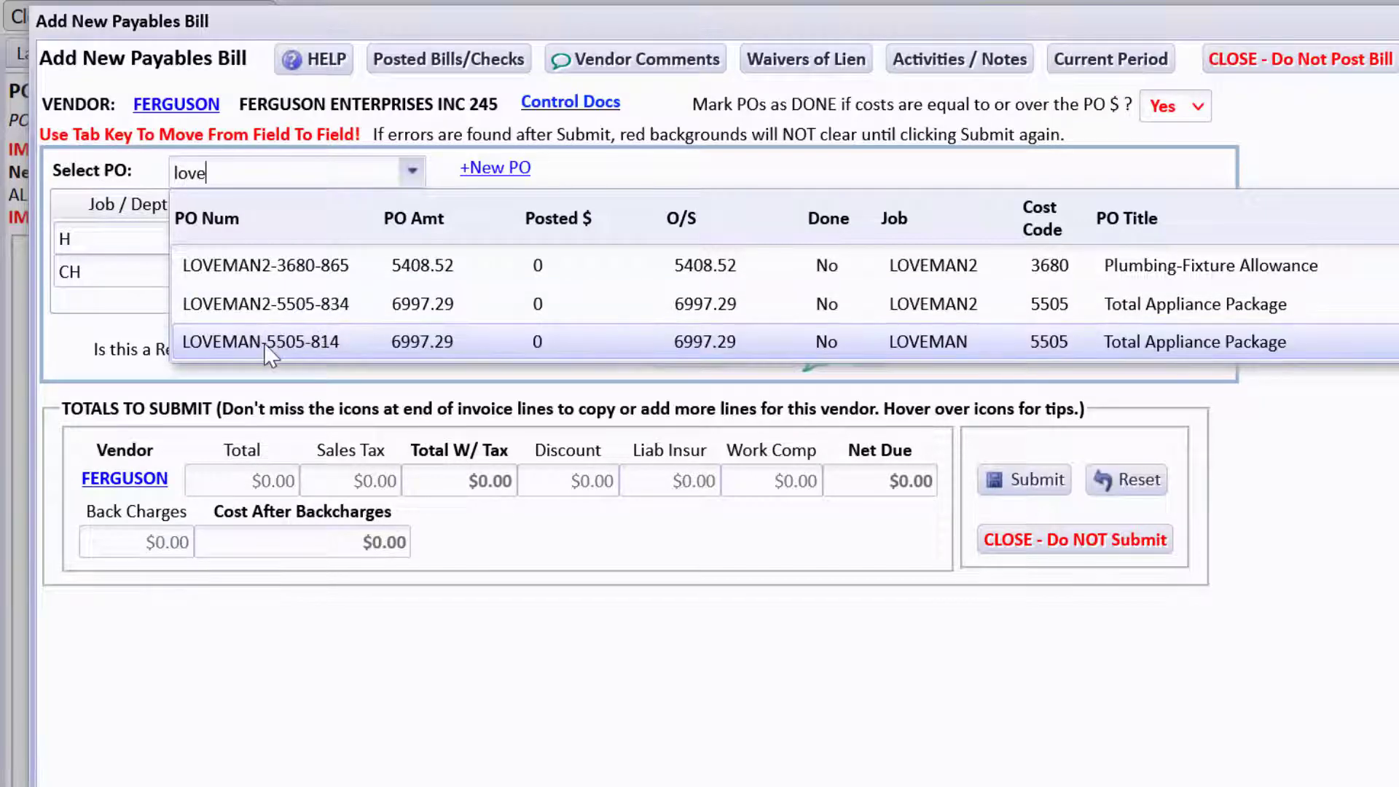
pyautogui.click(252, 303)
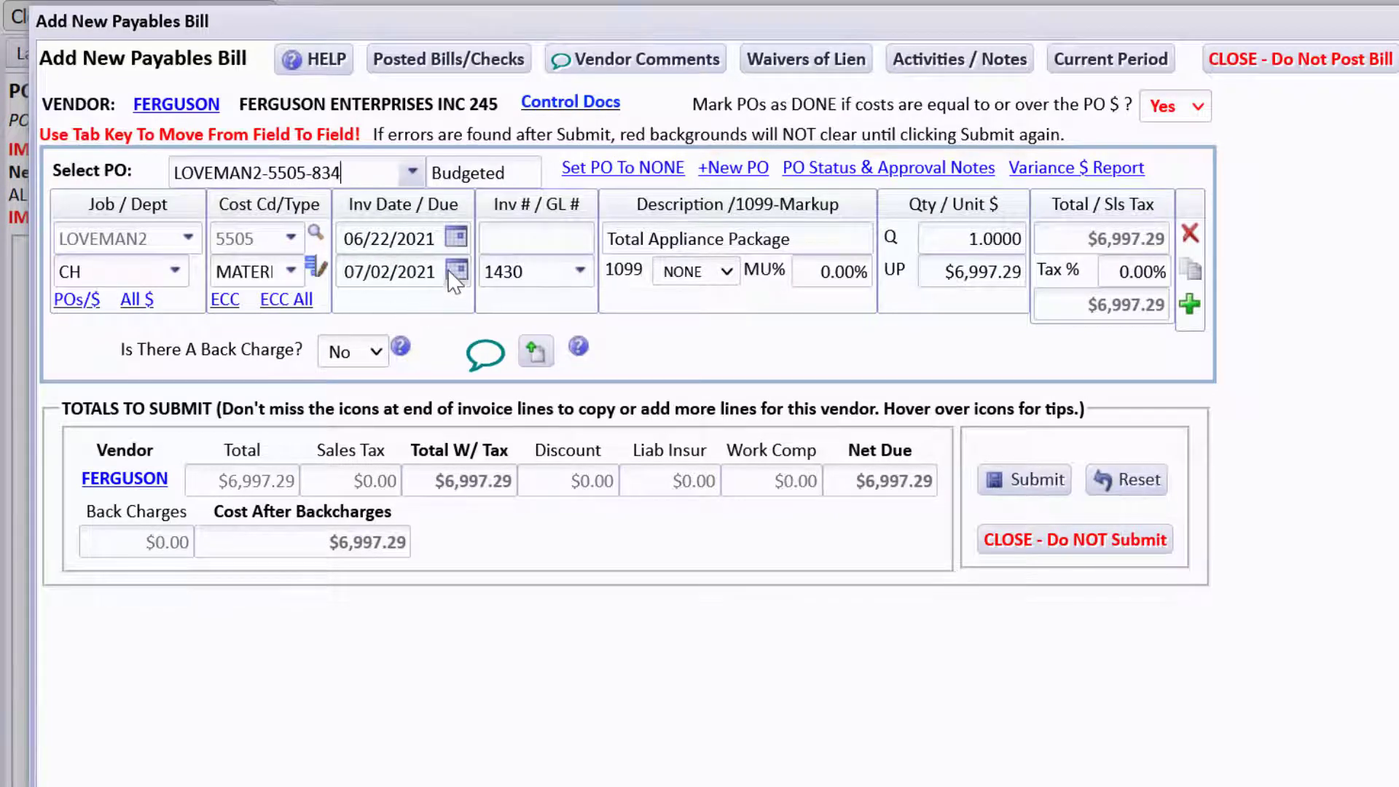
pyautogui.click(486, 237)
pyautogui.write('Love')
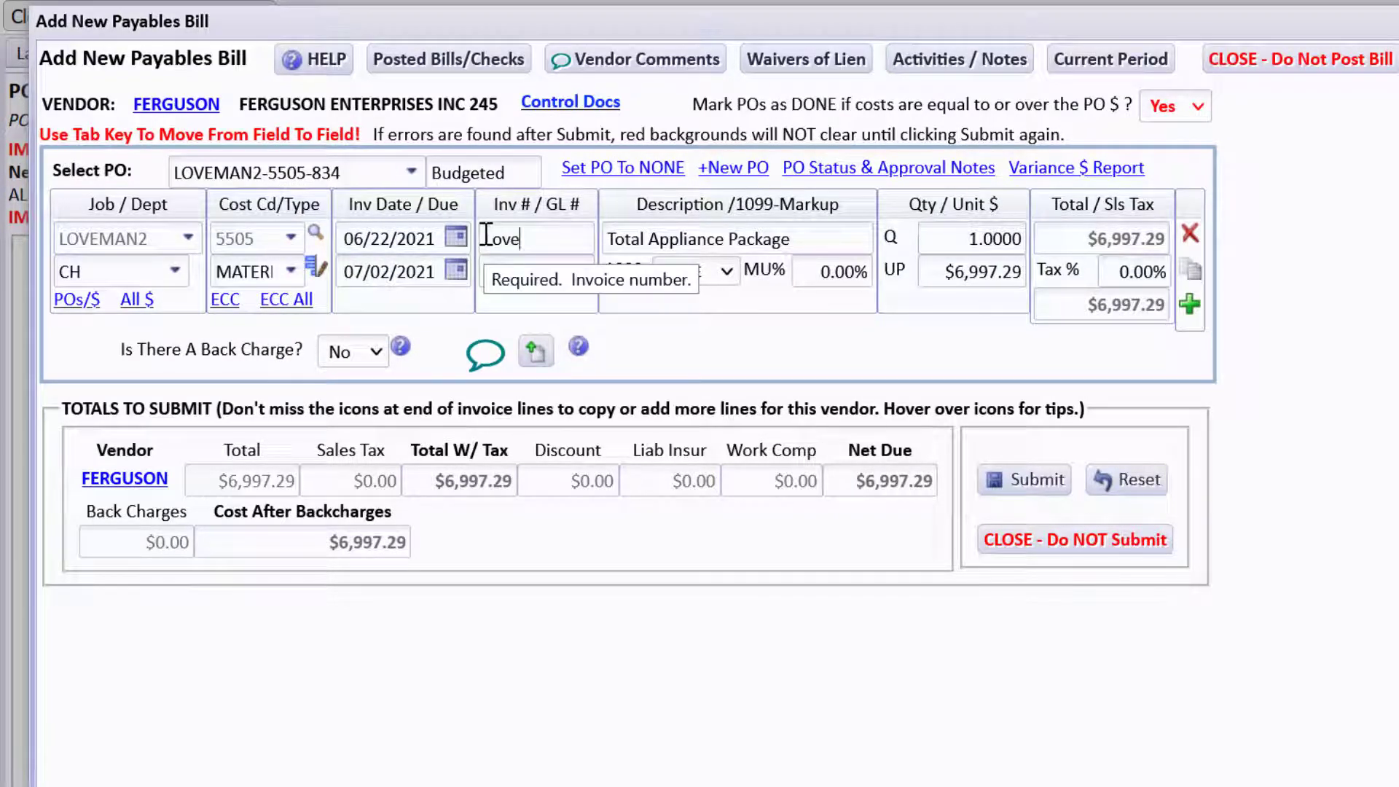
pyautogui.write('mnPurch')
pyautogui.press('Tab')
# Describe the bill line as "Lovement paid for fridge" with a unit price of $2,000.00 and 8.25% sales tax
pyautogui.press('Tab')
pyautogui.write('Lovem')
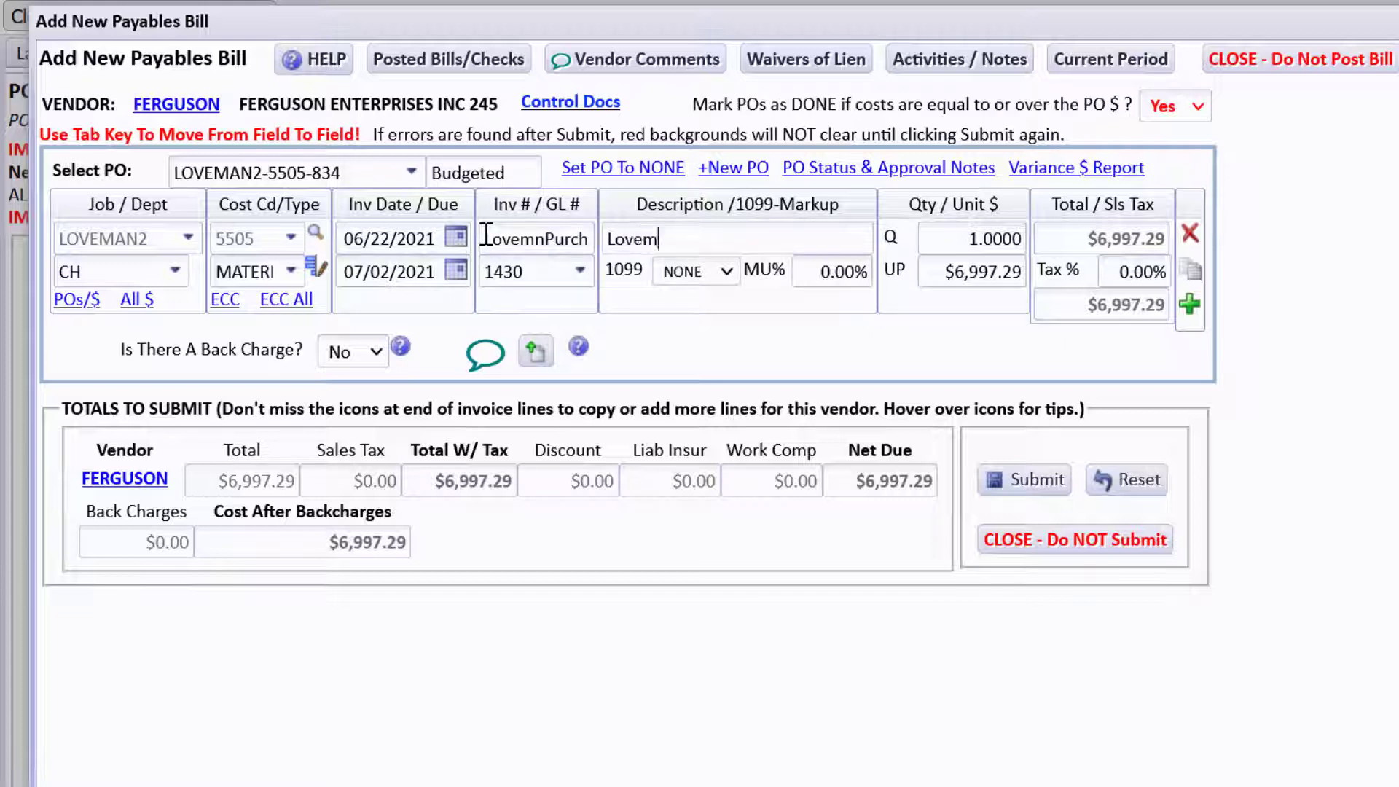
pyautogui.write('ent paid for rridge')
pyautogui.press('Tab')
pyautogui.write('2000')
pyautogui.press('Tab')
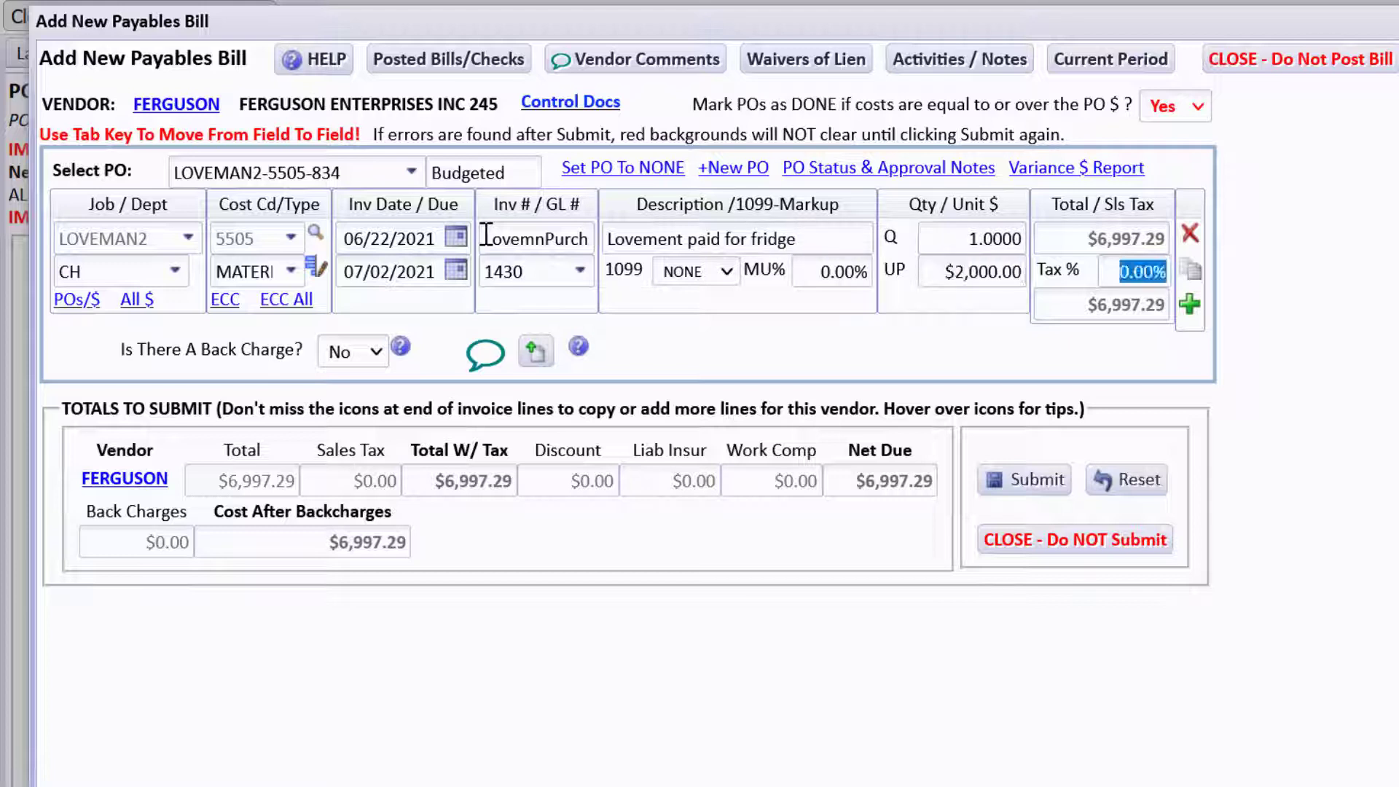
pyautogui.write('8.25')
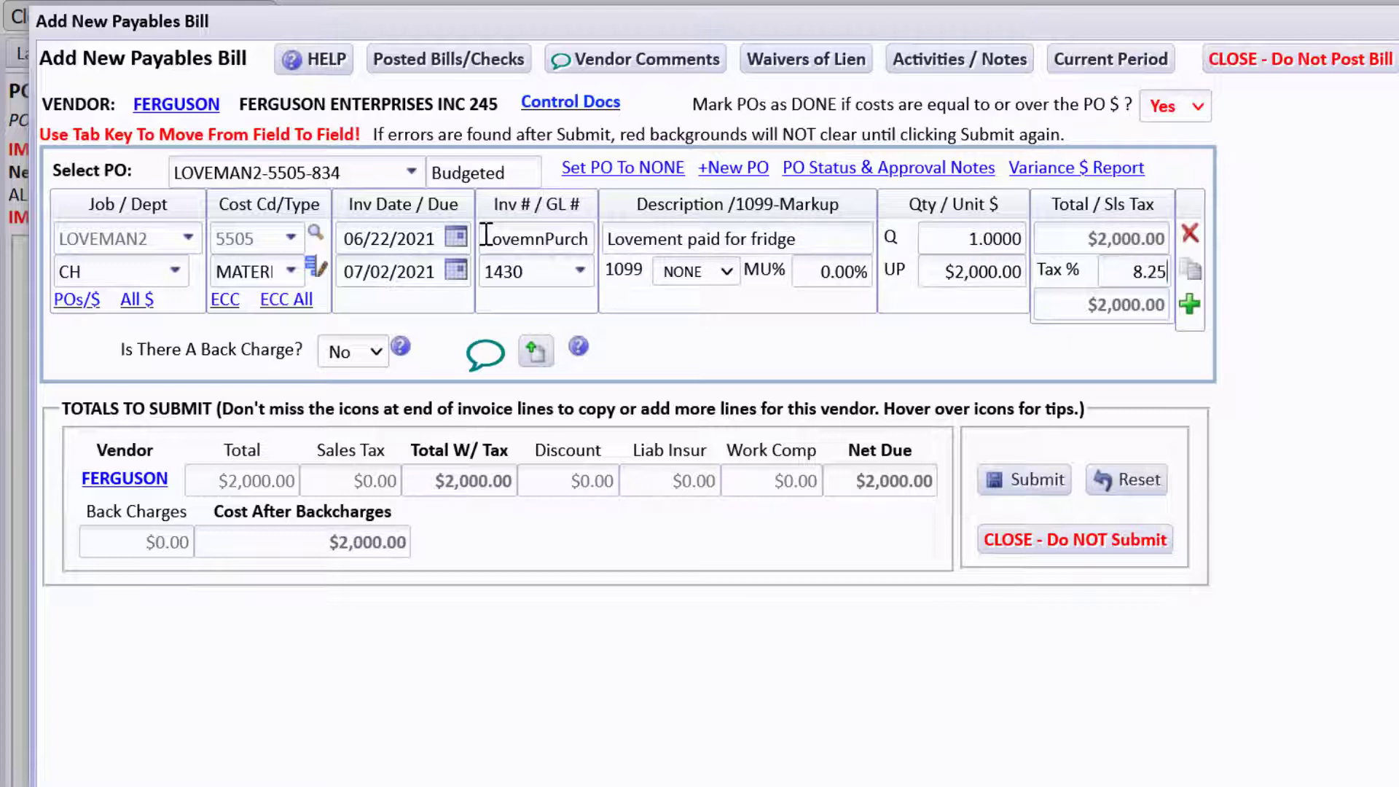
pyautogui.press('Tab')
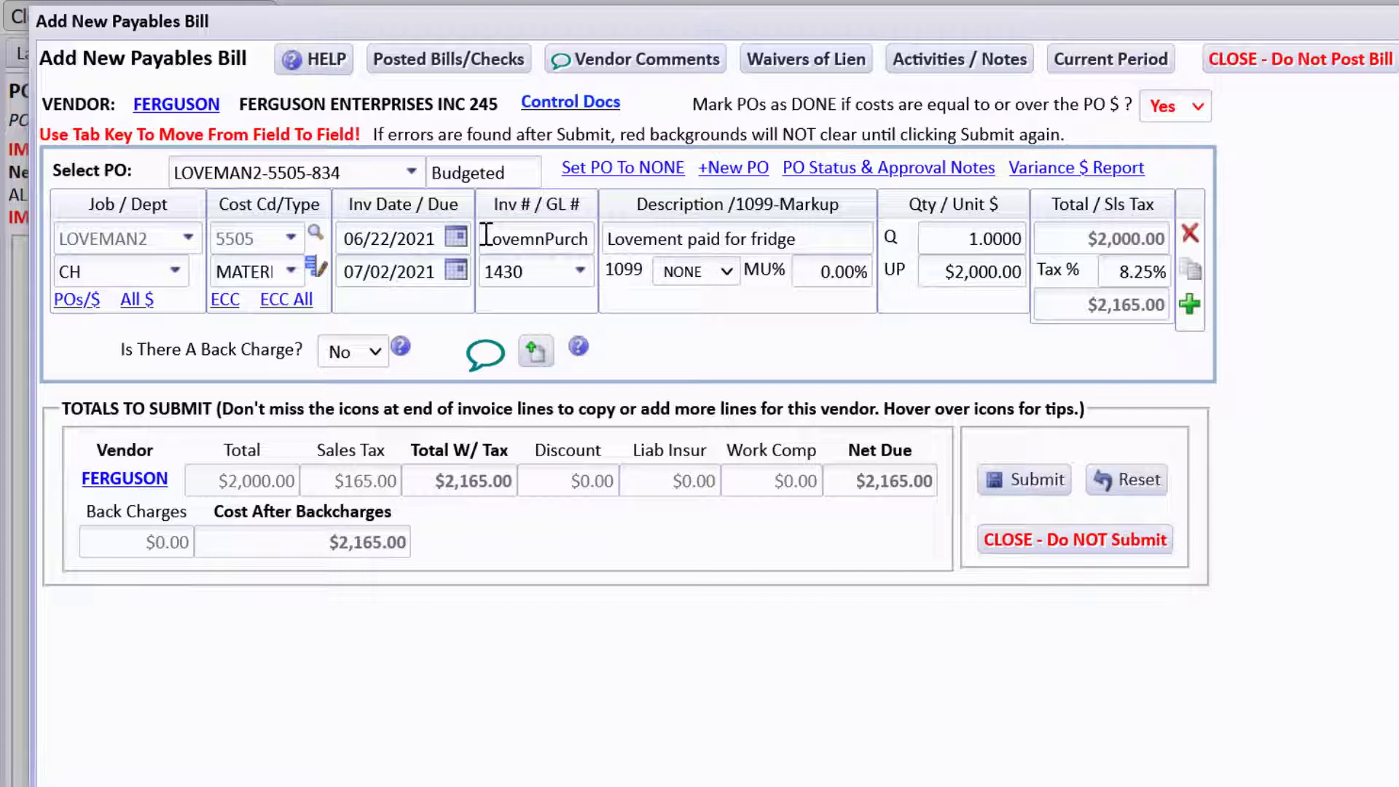
# Submit the FERGUSON bill and post it as a paid voucher, consulting the Paid Vouchers help tutorials before confirming
pyautogui.click(1044, 489)
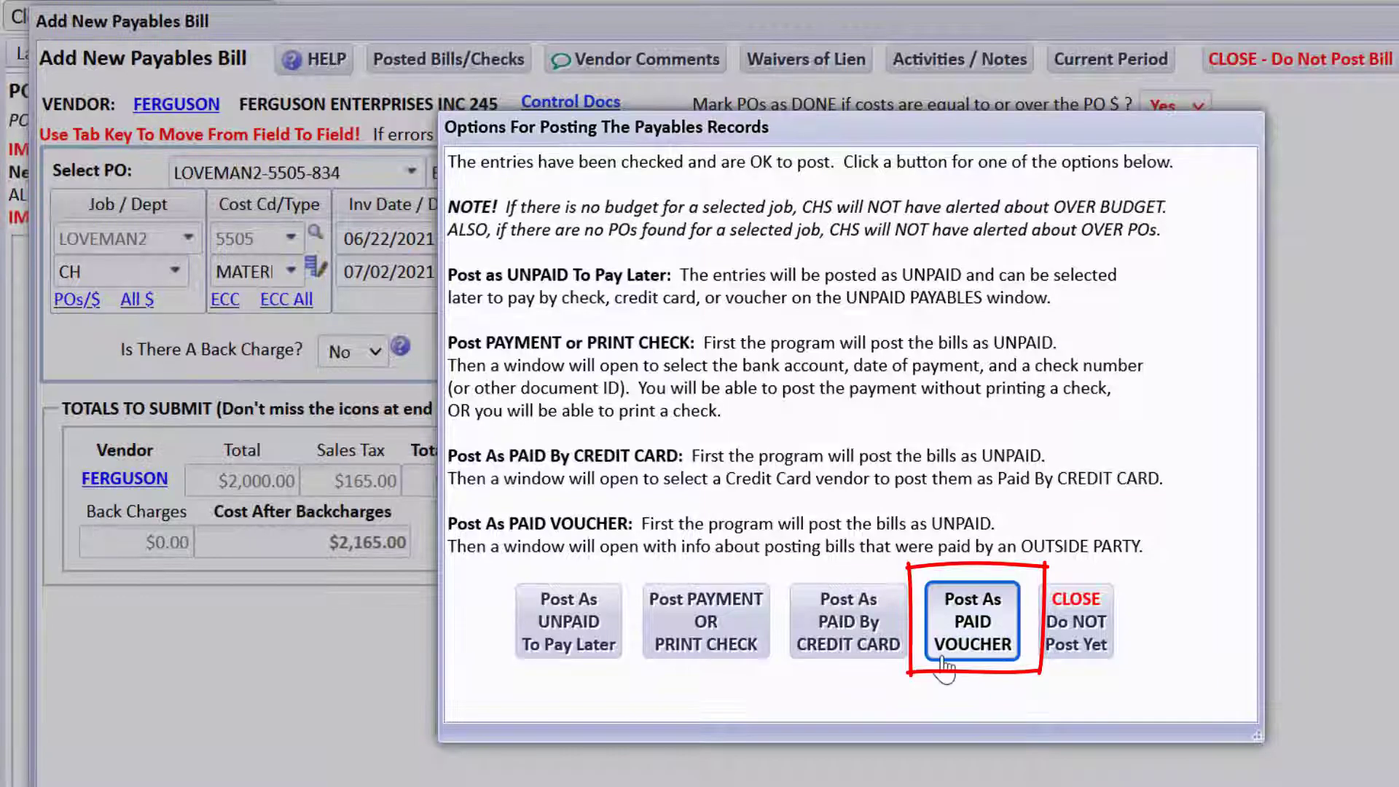
pyautogui.click(945, 665)
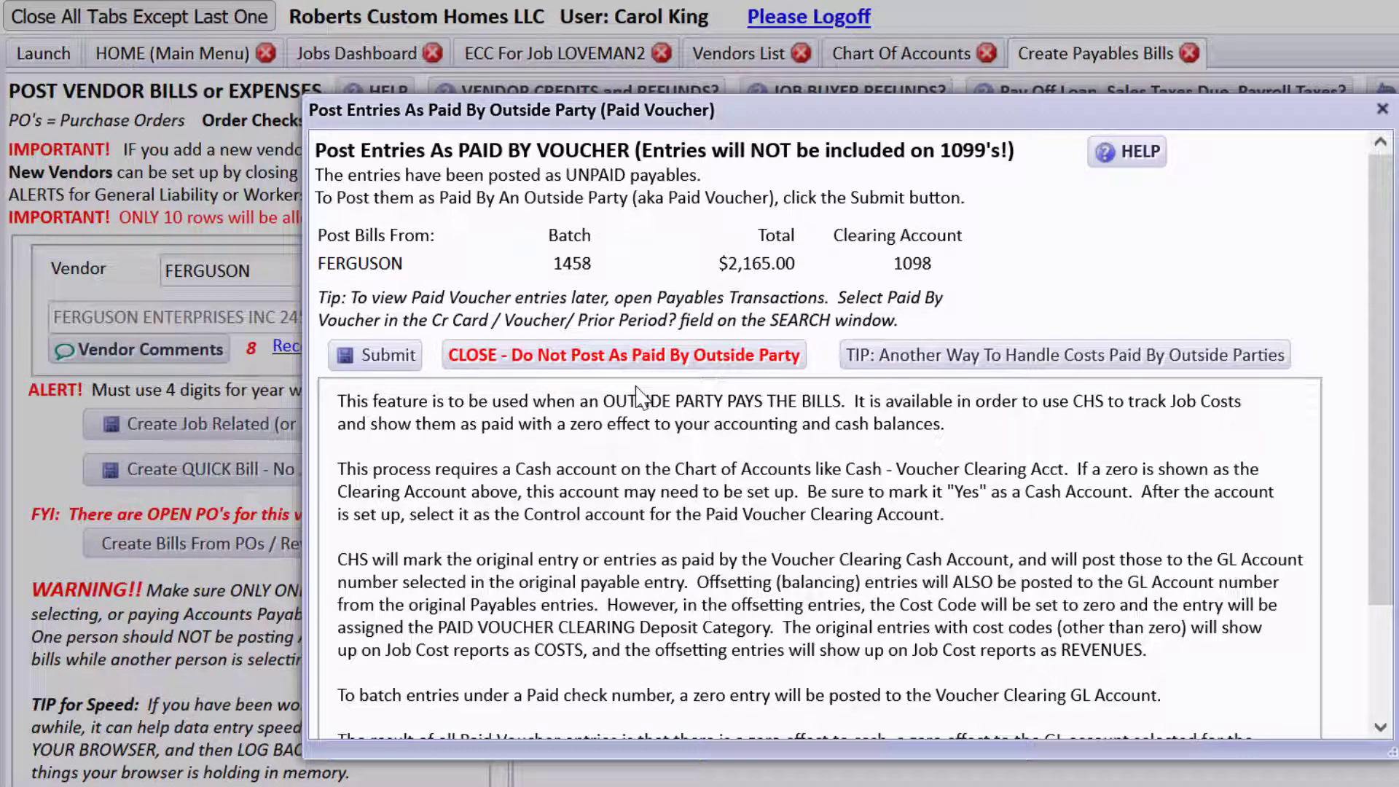
pyautogui.click(1155, 151)
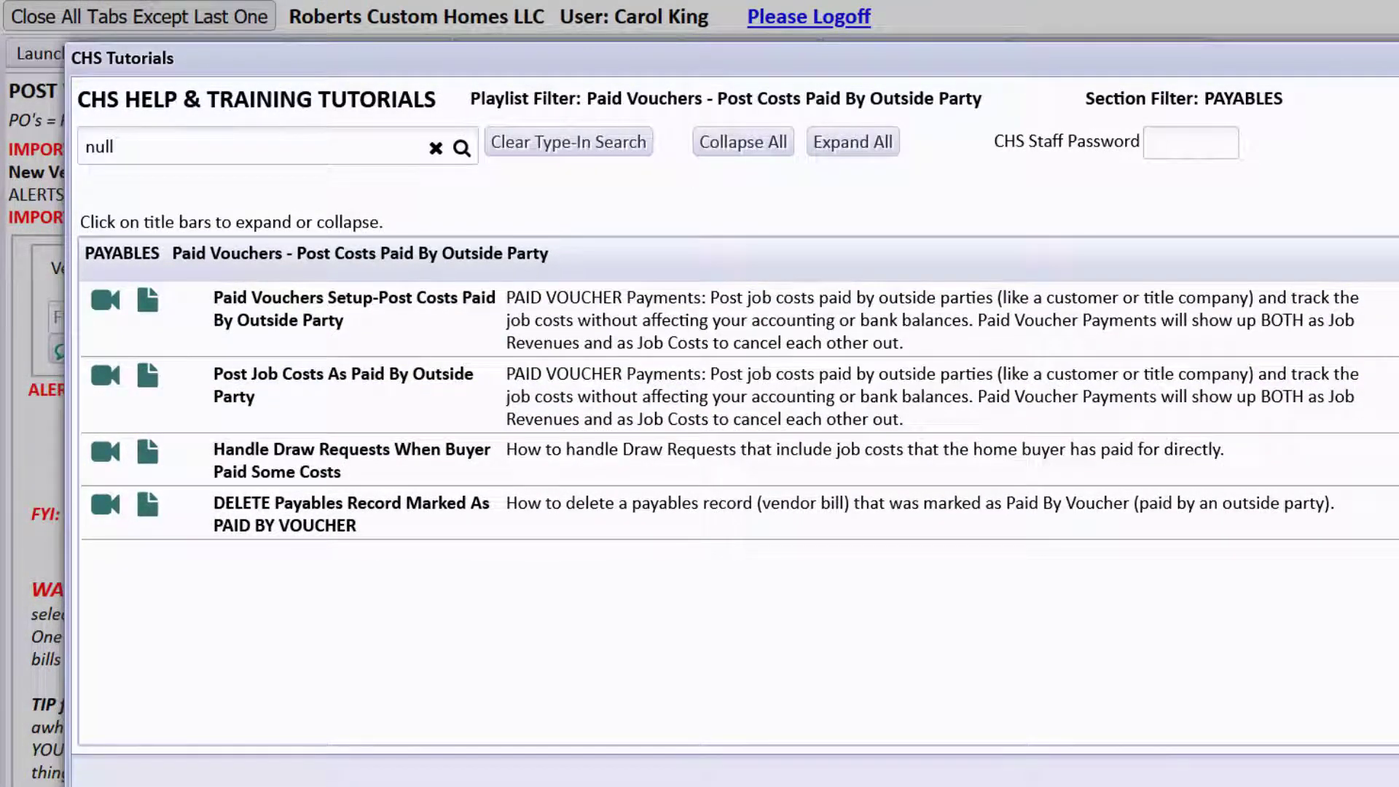
pyautogui.press('Escape')
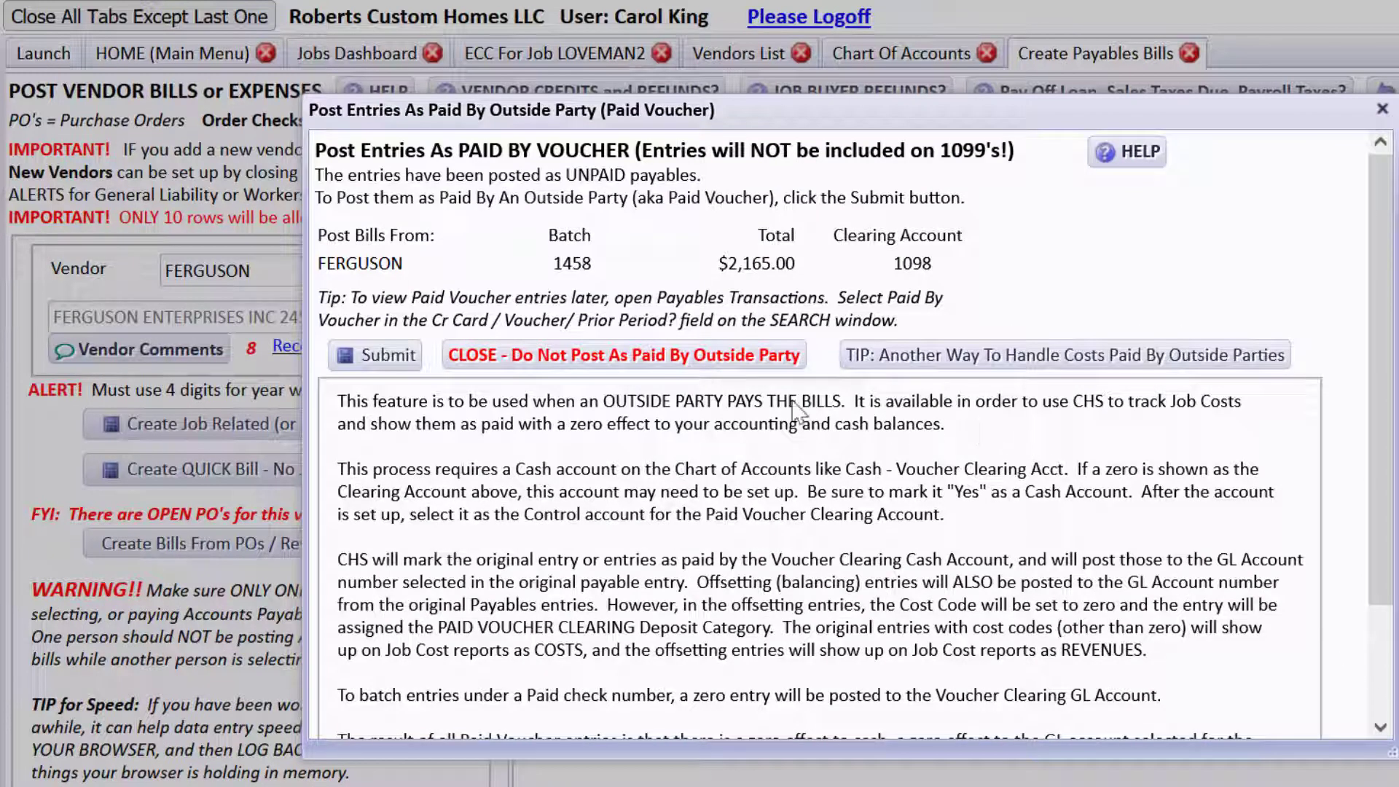
pyautogui.click(389, 363)
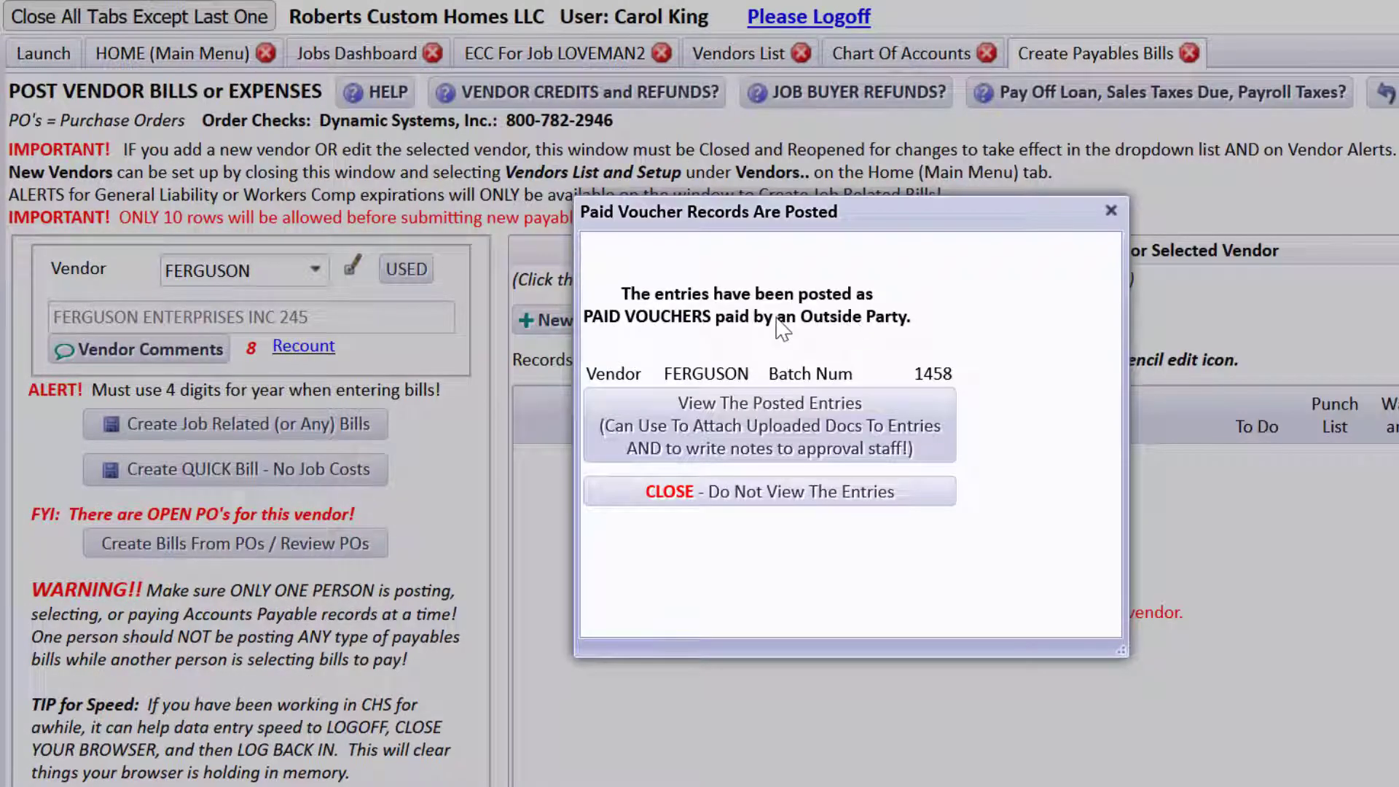
# View the posted voucher batch's costs, offsetting revenue entries and cash account, and close the posting windows
pyautogui.click(807, 430)
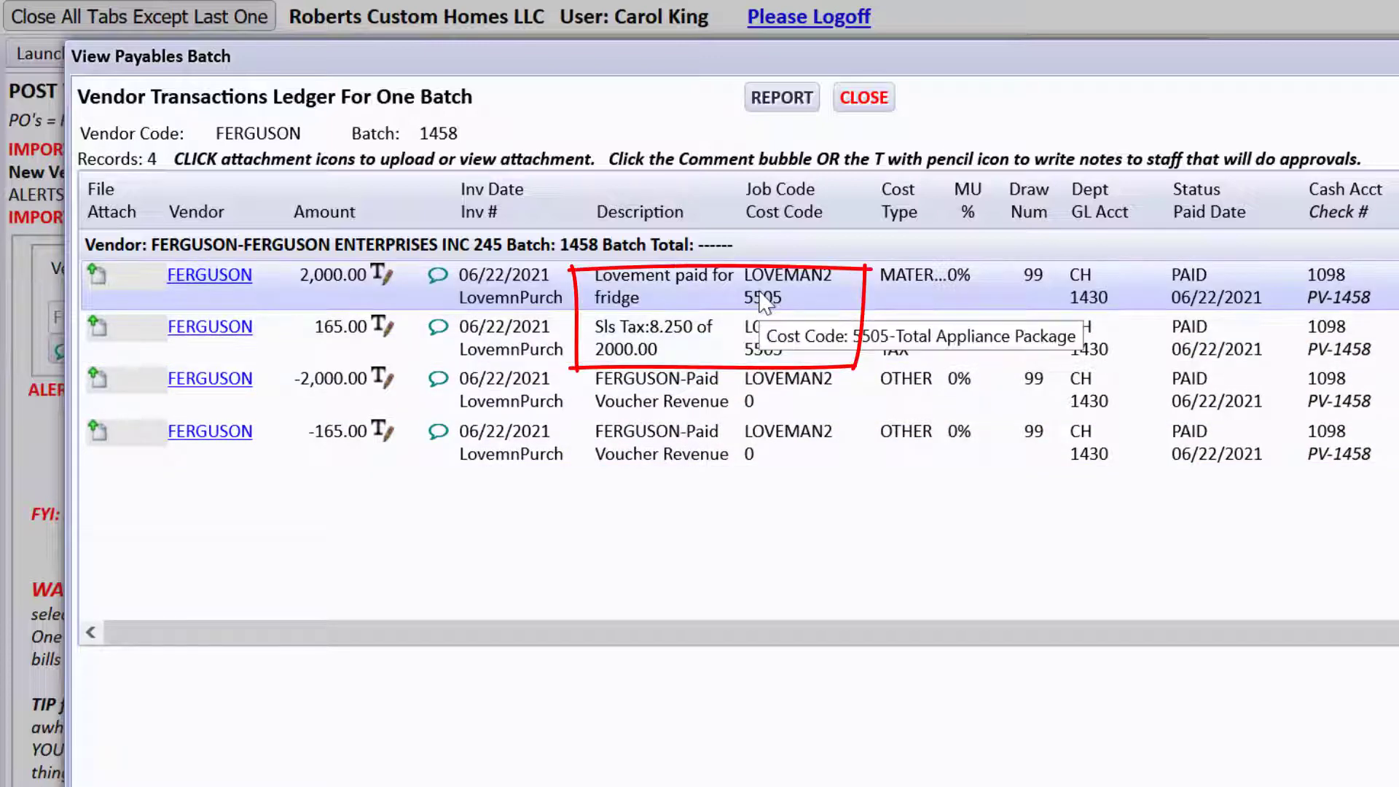
pyautogui.moveTo(783, 353)
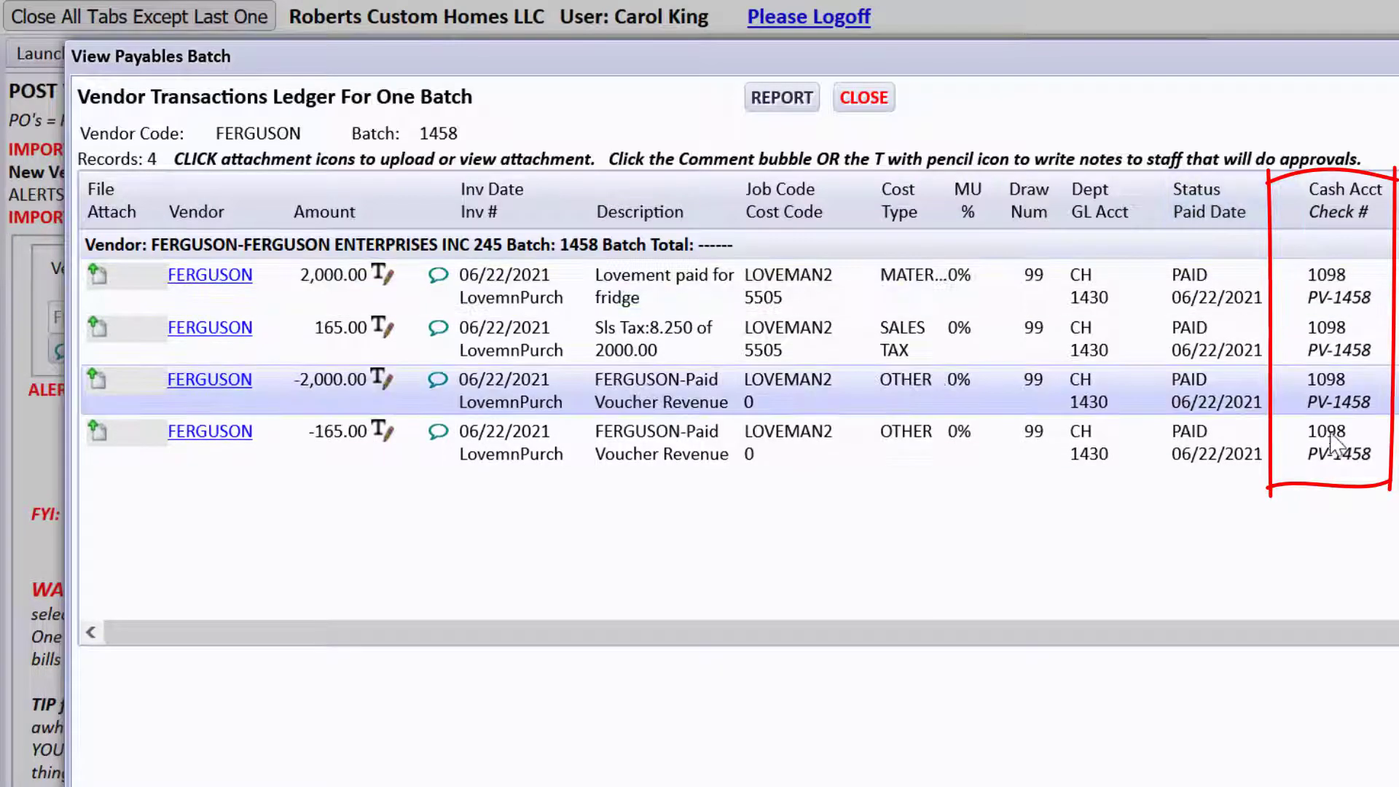
pyautogui.click(868, 99)
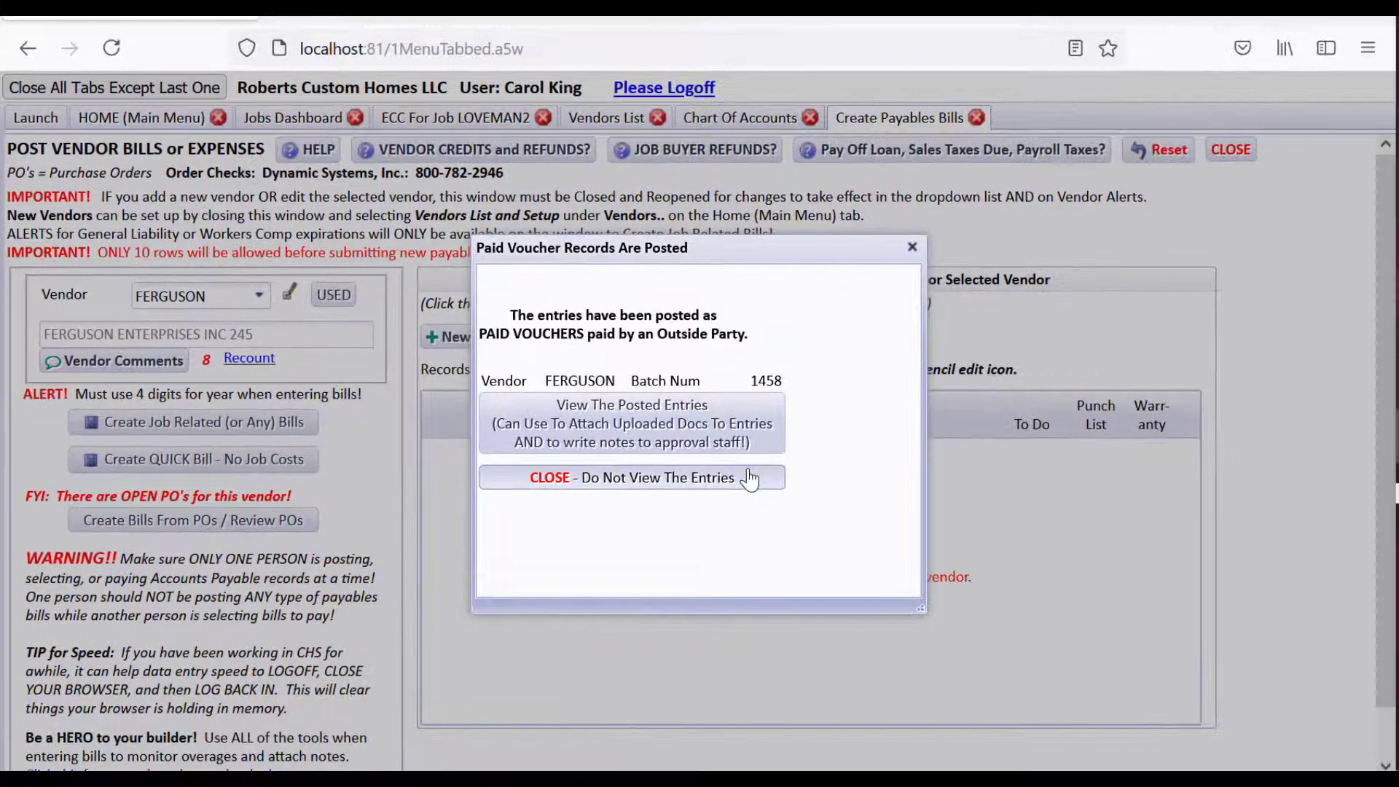
pyautogui.click(750, 477)
# Review the paid voucher clearing entries in job LOVEMAN2's Job Revenues Database and close it
pyautogui.click(305, 120)
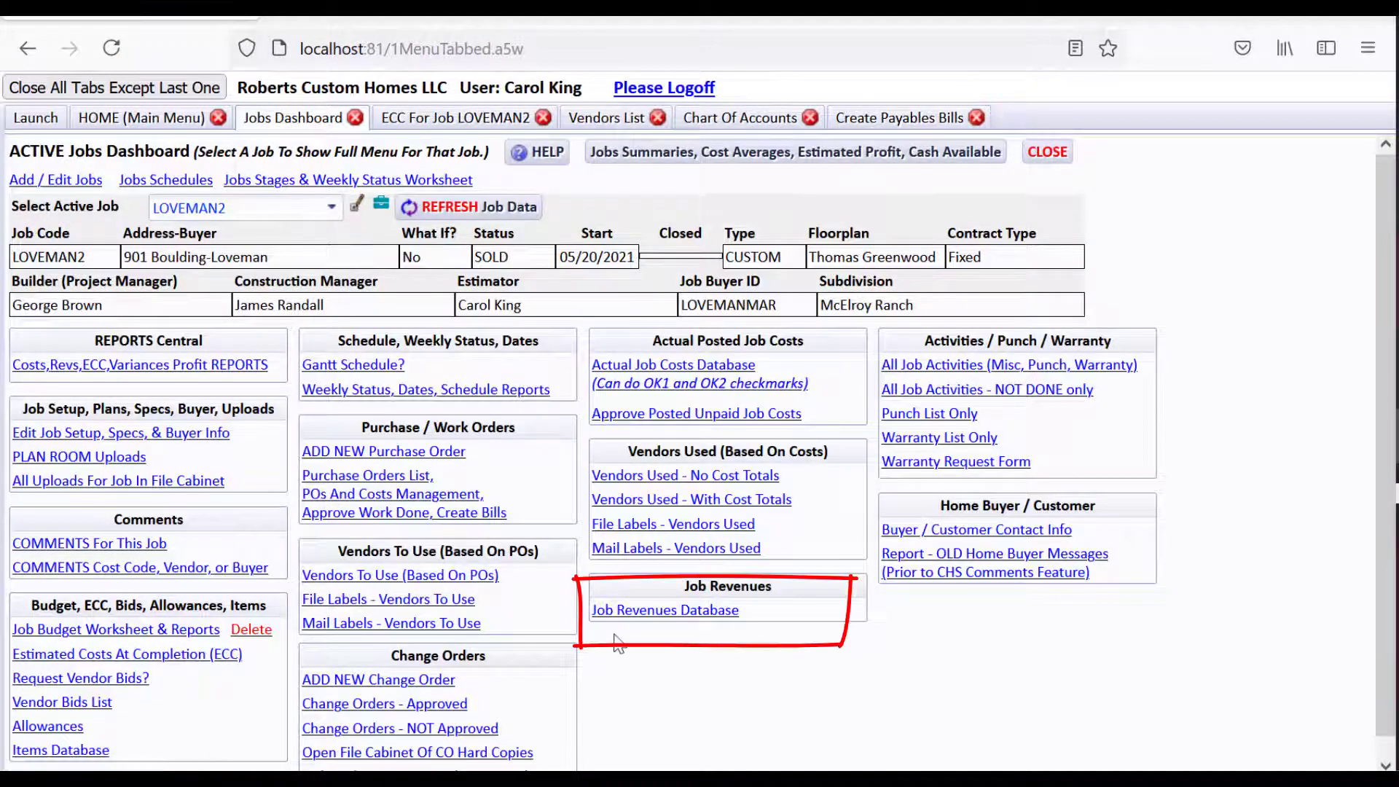
pyautogui.click(625, 611)
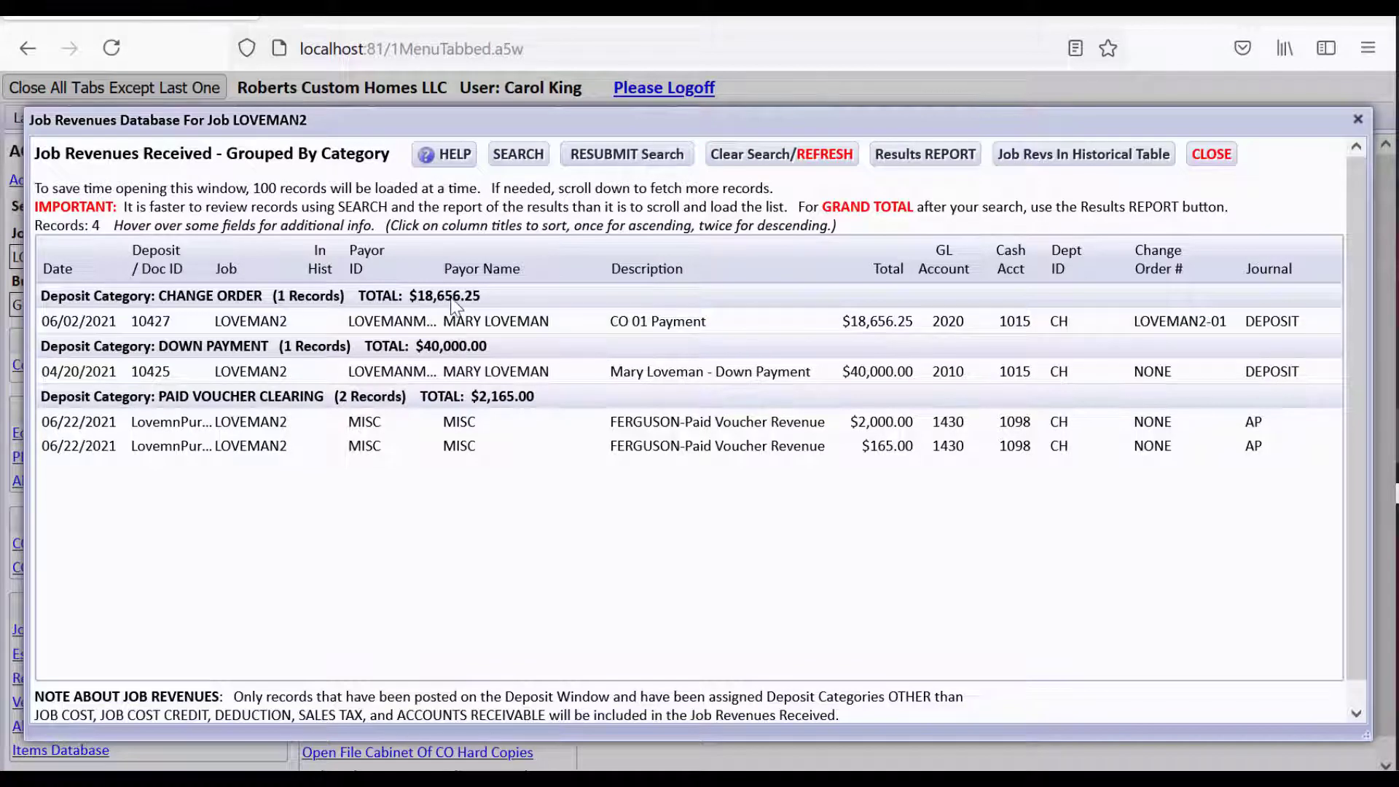
pyautogui.click(1199, 161)
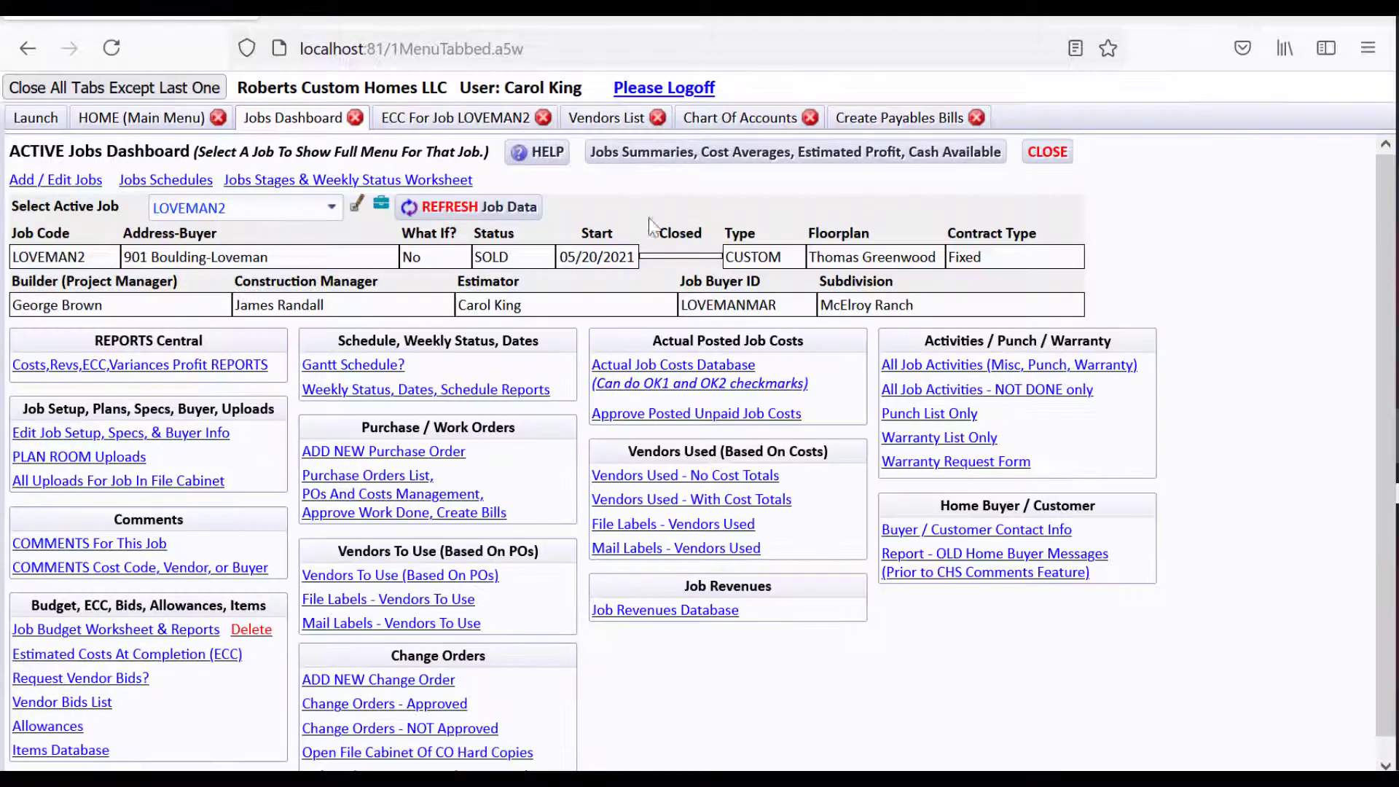
# Run the Revenues Received report for job LOVEMAN2, check the paid voucher revenues and total, and close it
pyautogui.click(381, 207)
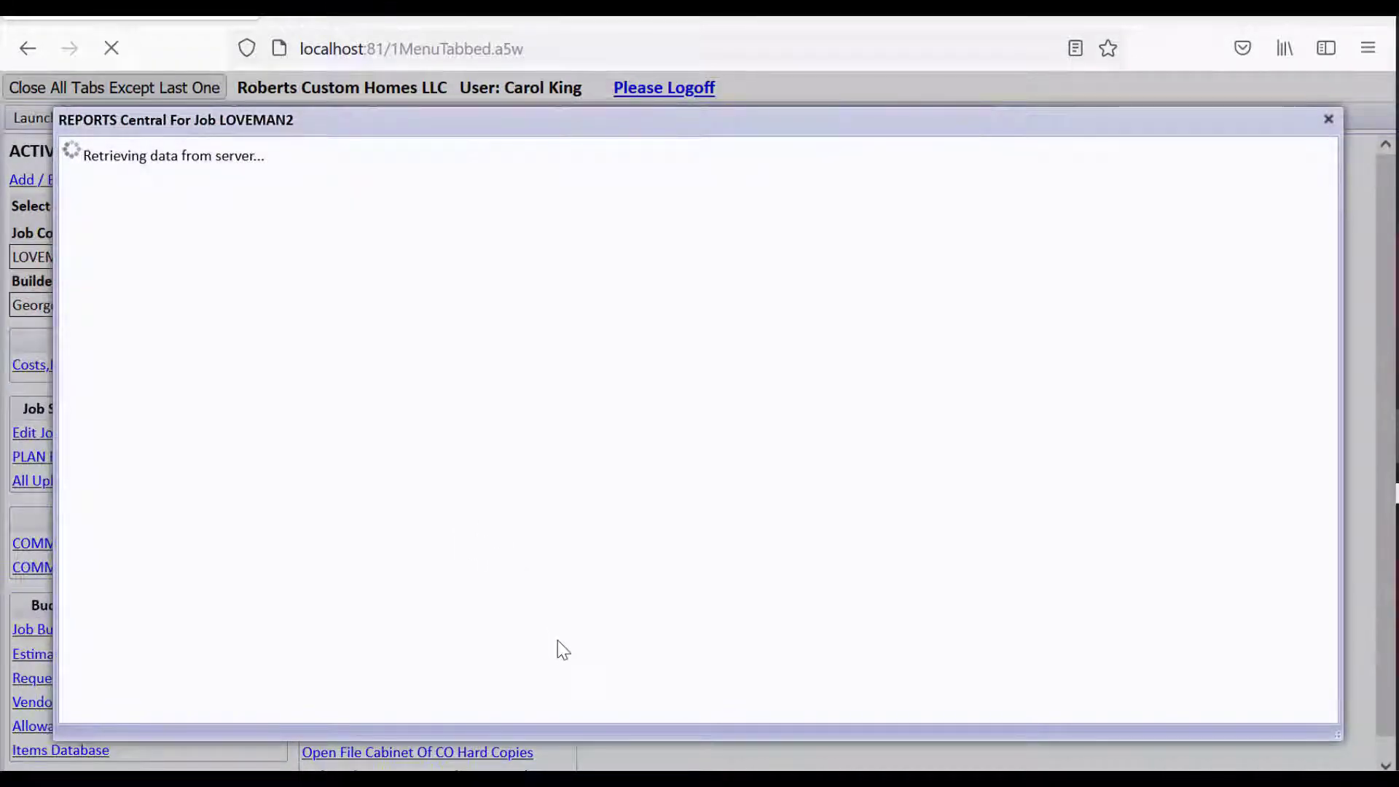
pyautogui.click(714, 332)
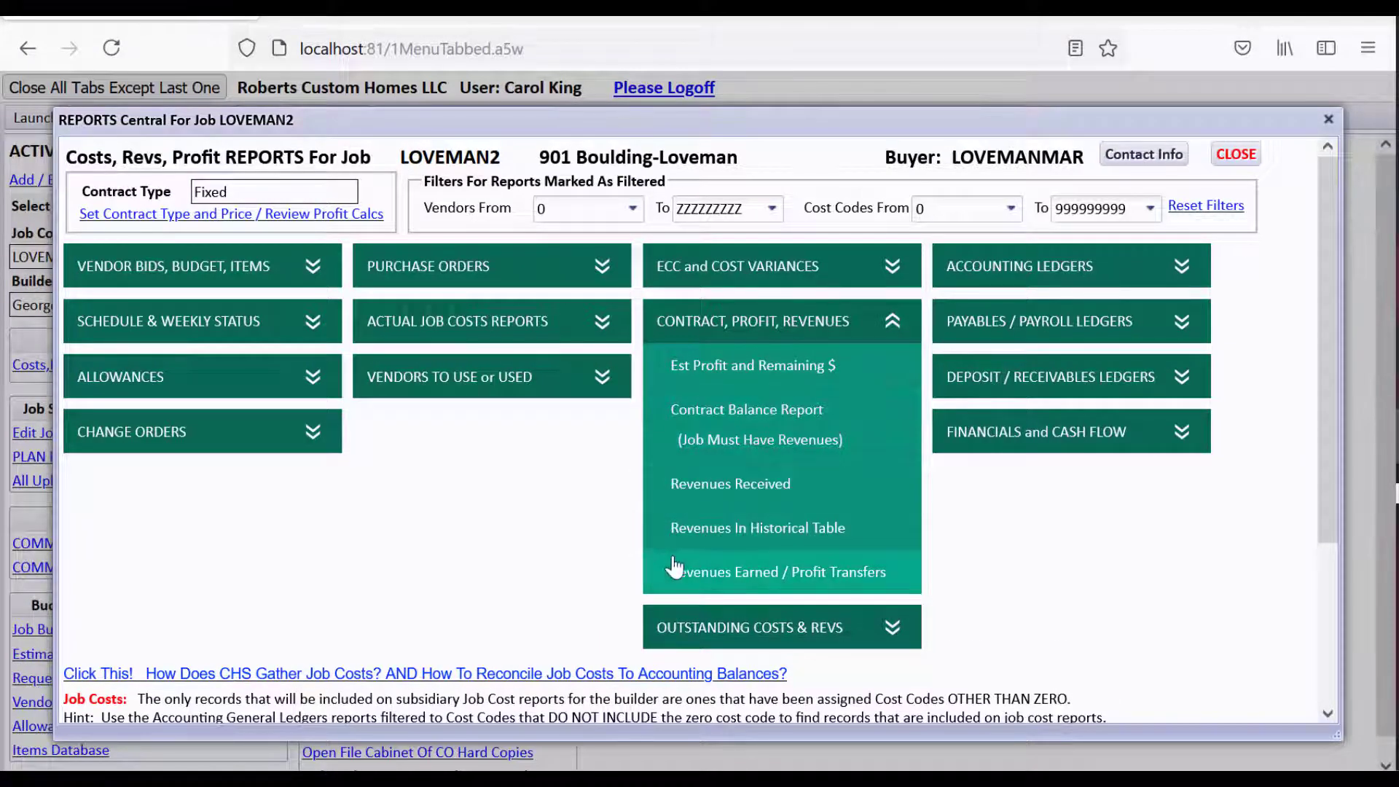
pyautogui.click(691, 495)
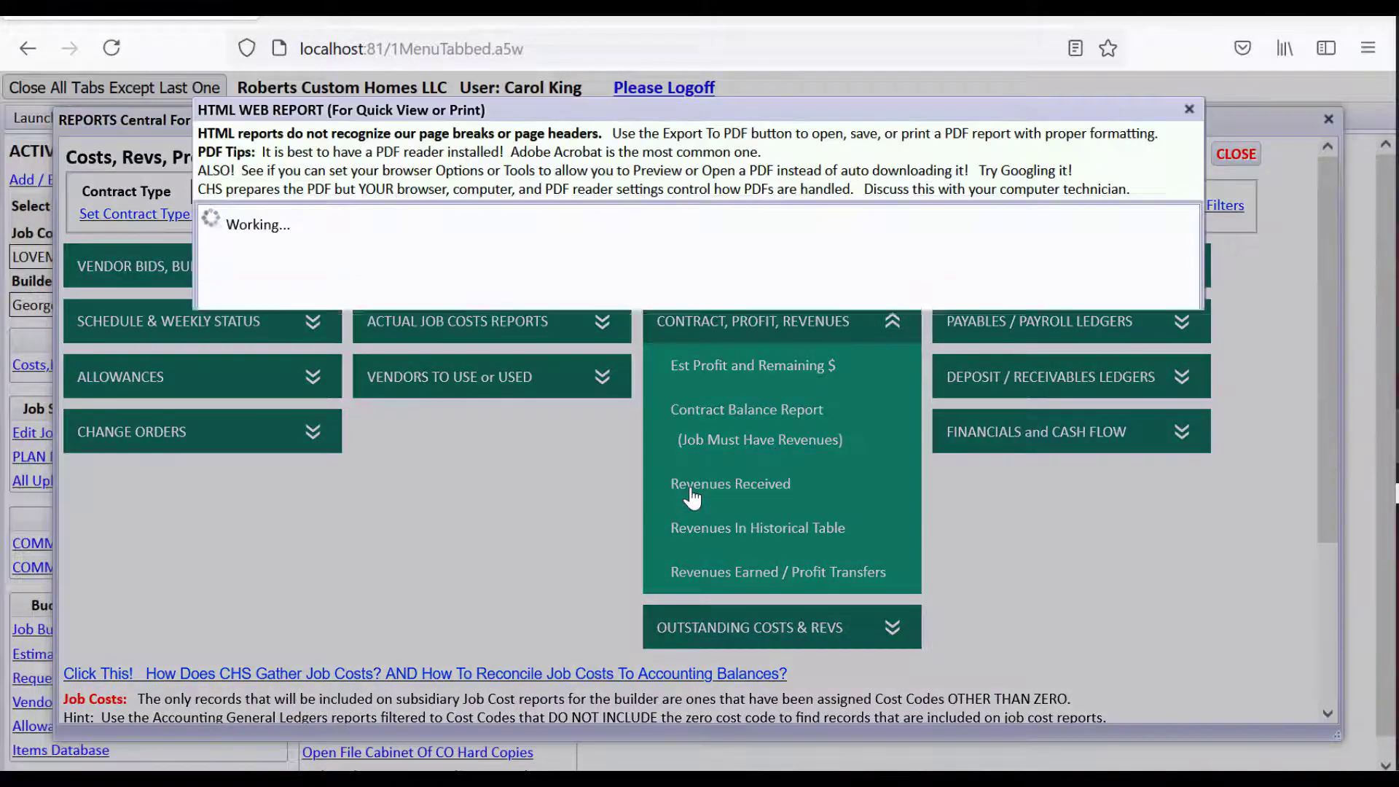
pyautogui.moveTo(1184, 419); pyautogui.dragTo(1182, 604)
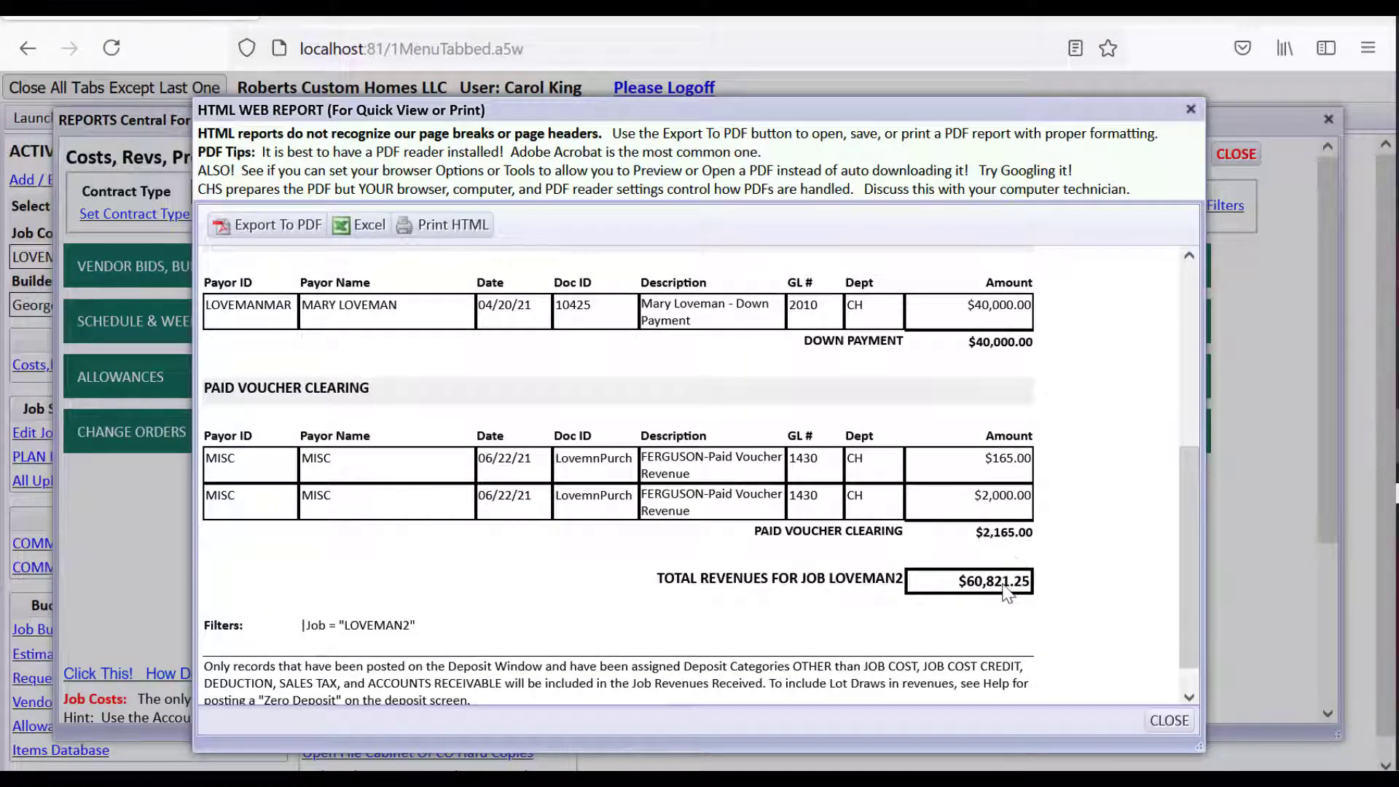
pyautogui.click(1169, 721)
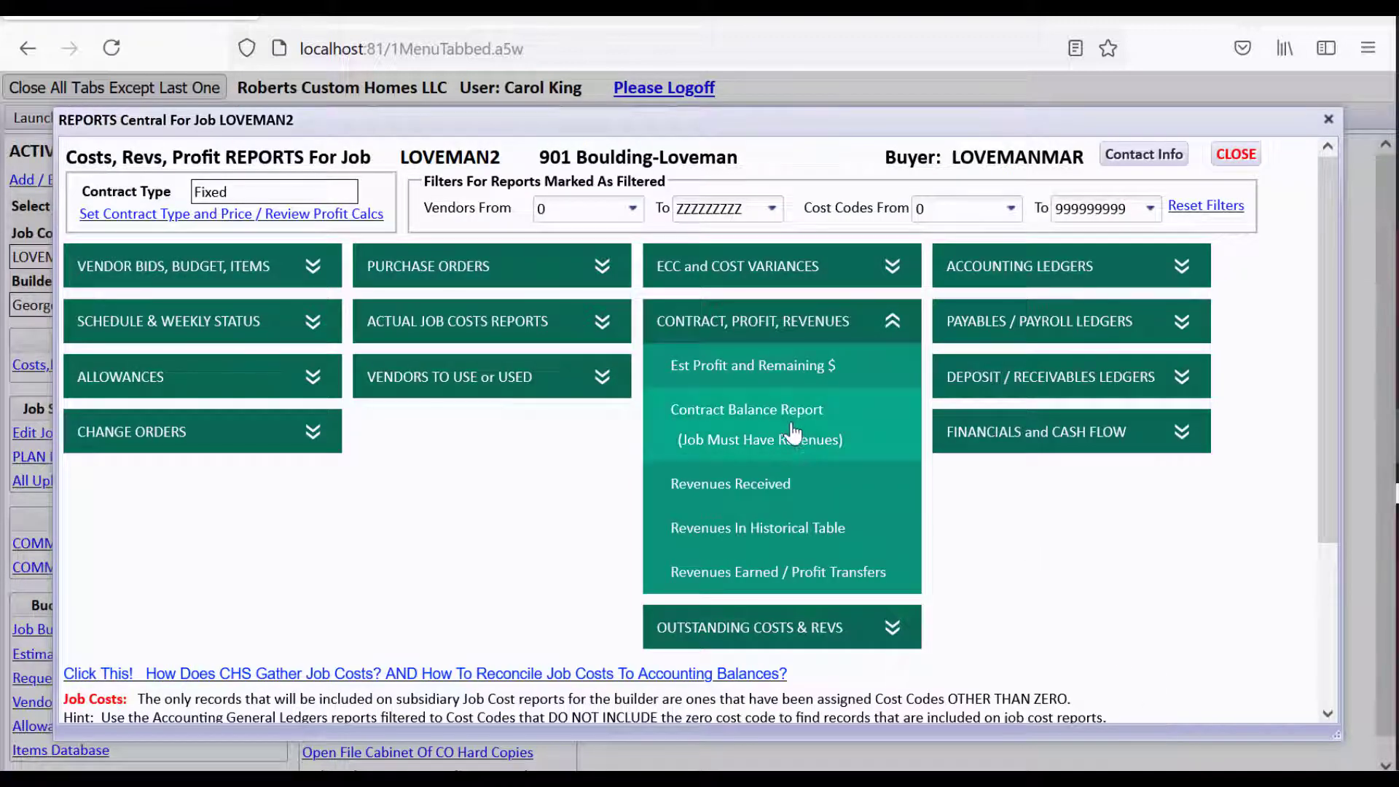
pyautogui.click(738, 444)
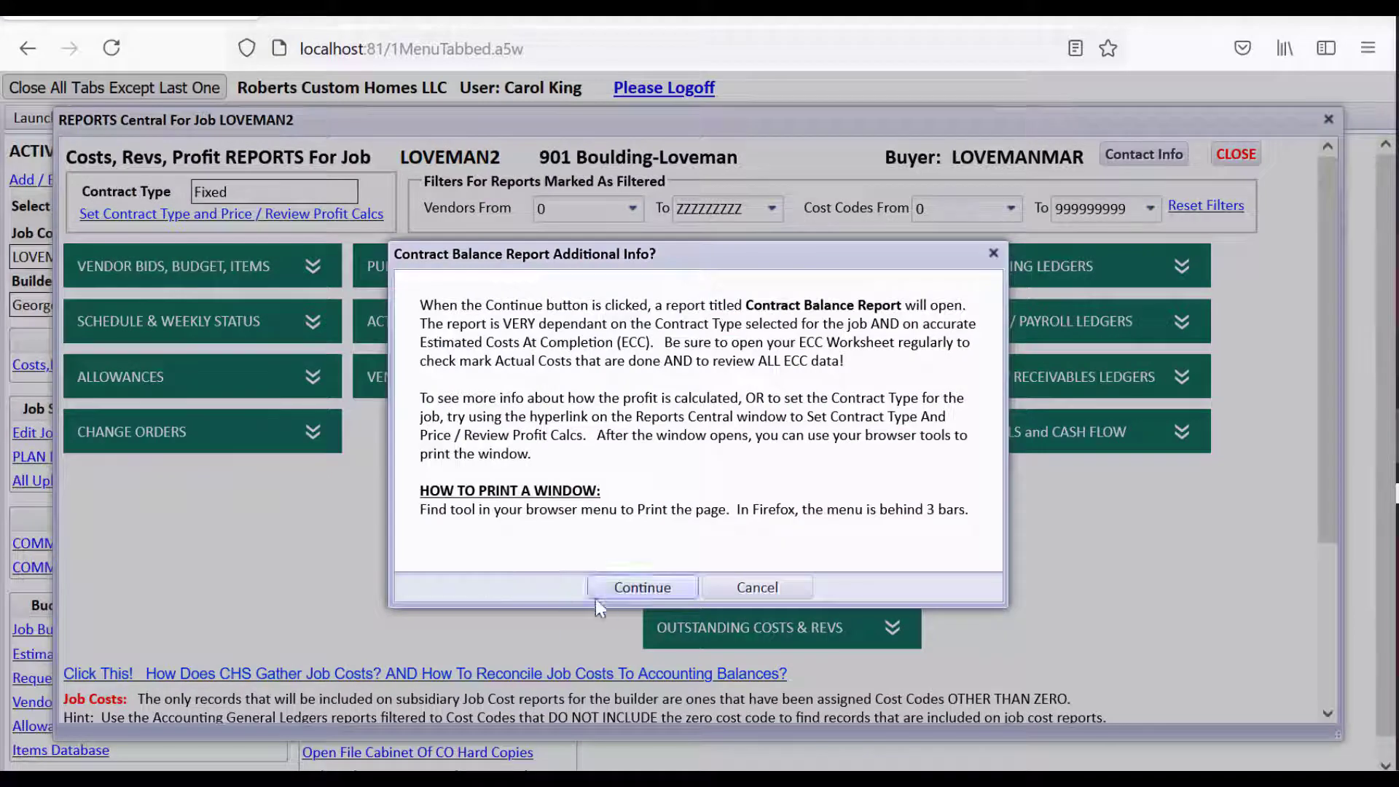
pyautogui.click(642, 587)
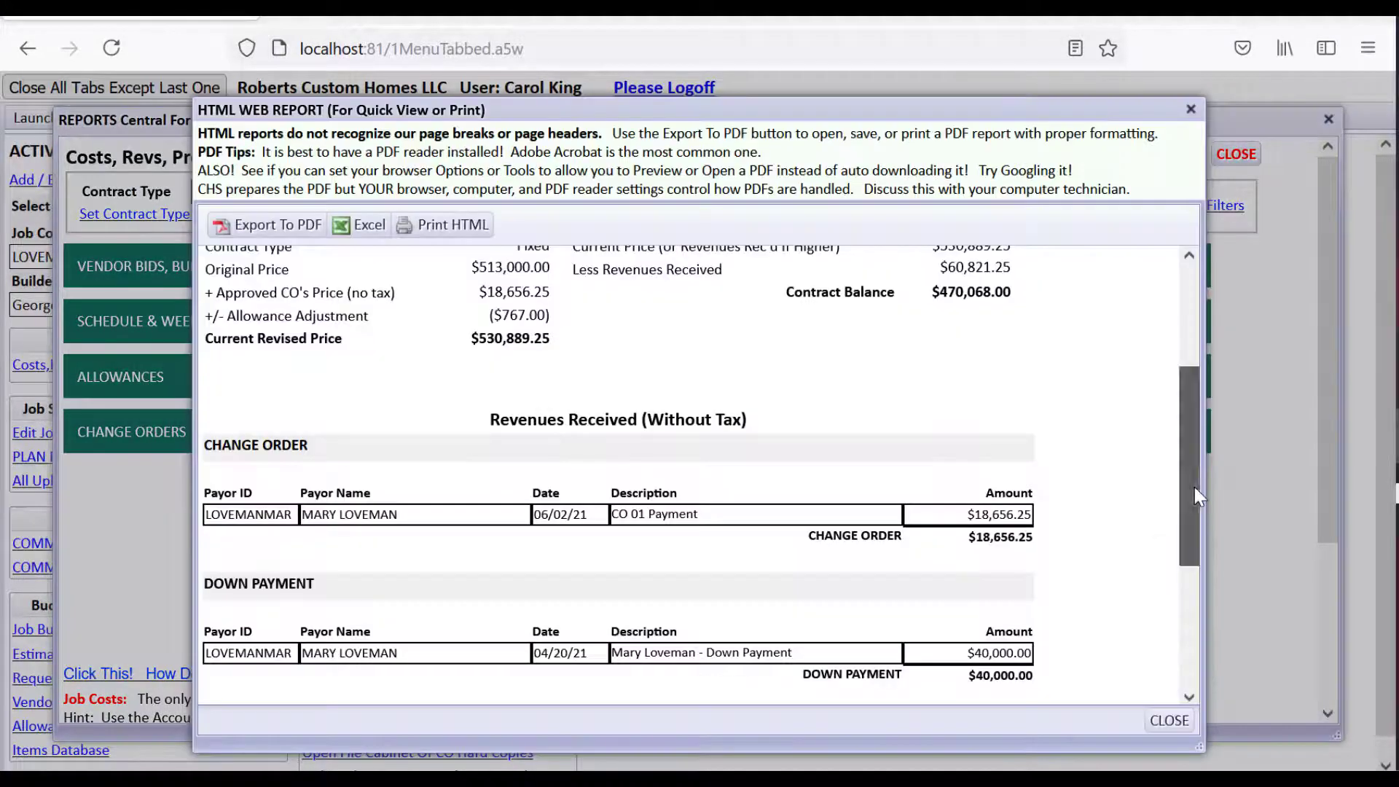
pyautogui.moveTo(1189, 487); pyautogui.dragTo(1181, 297)
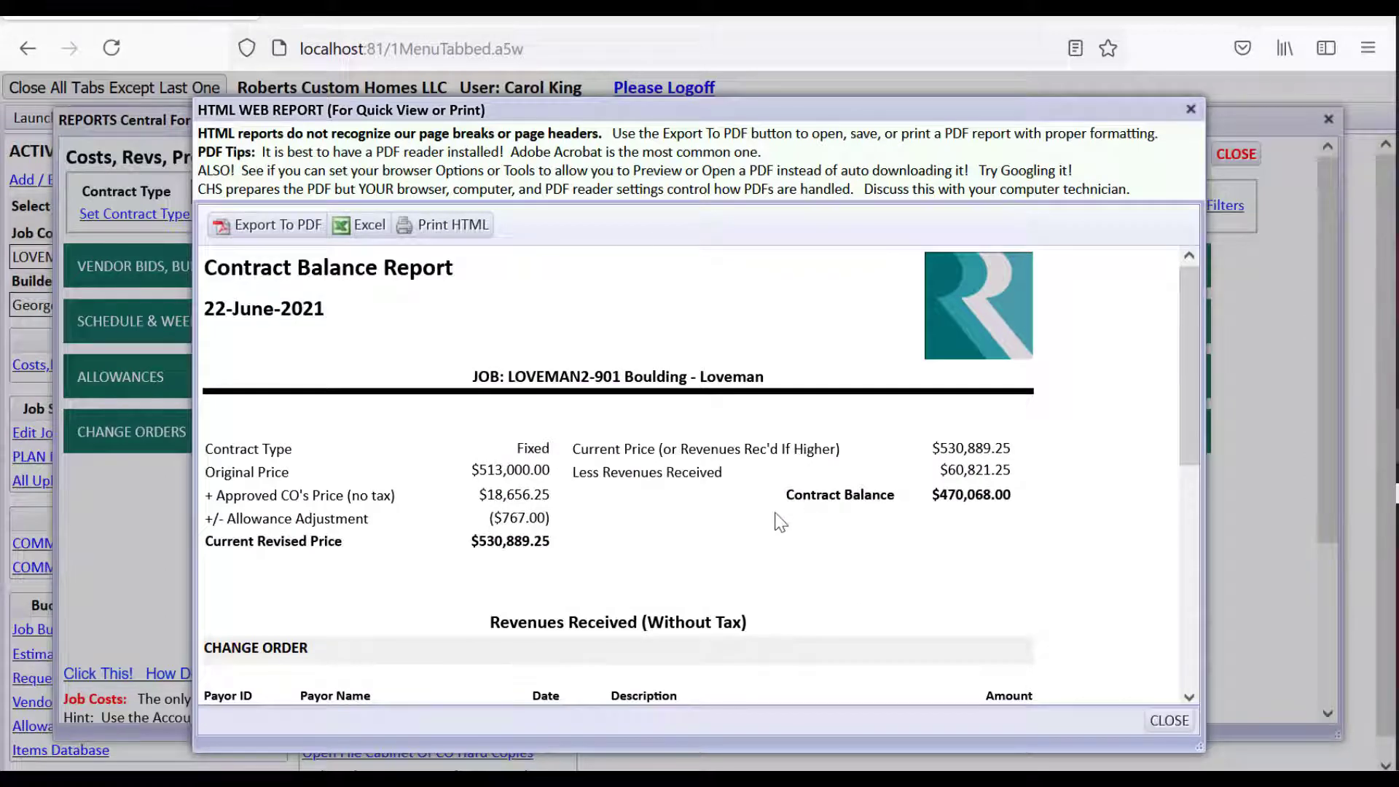
pyautogui.click(1169, 720)
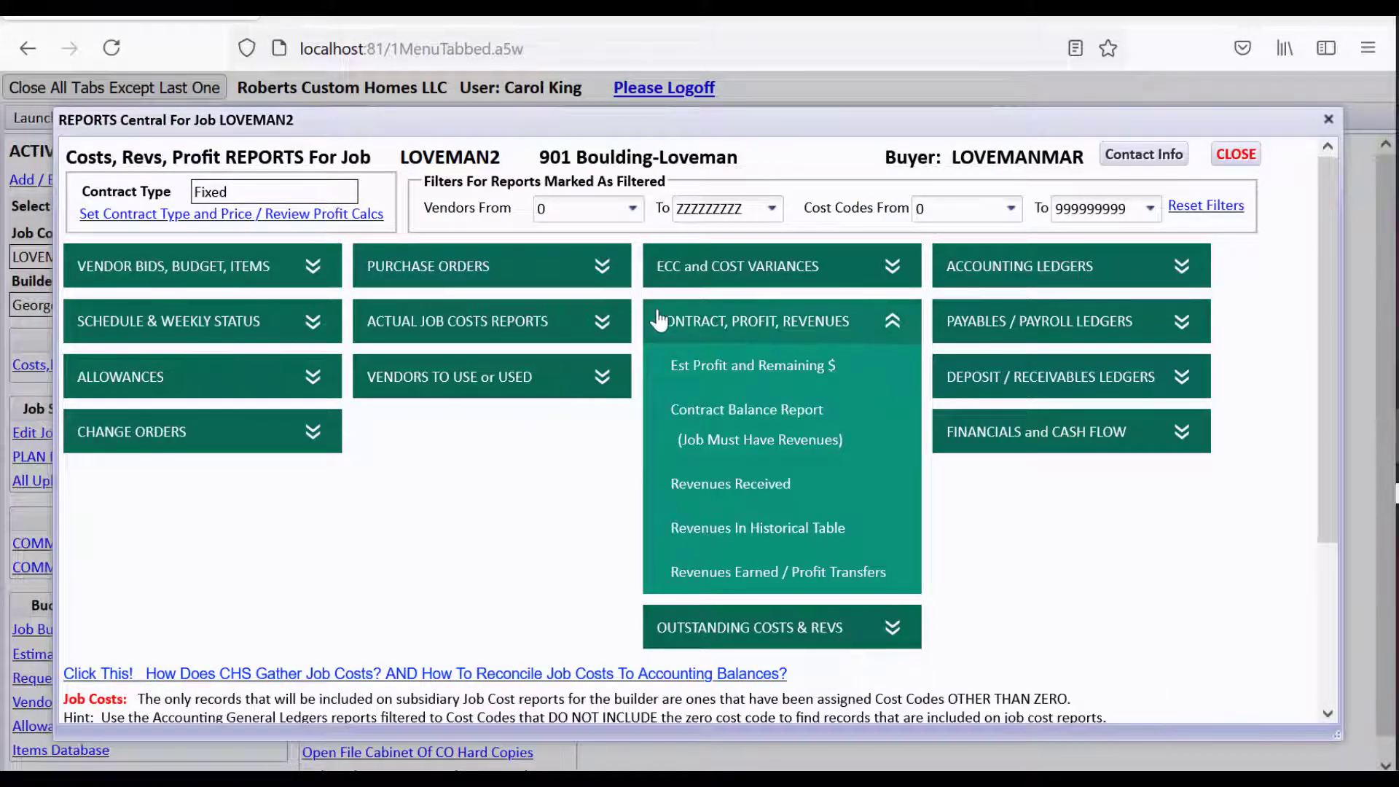
# Open LOVEMAN2's Actual Job Costs Detail - By Job report, check FERGUSON's costs under cost code 5505, and close it
pyautogui.click(602, 320)
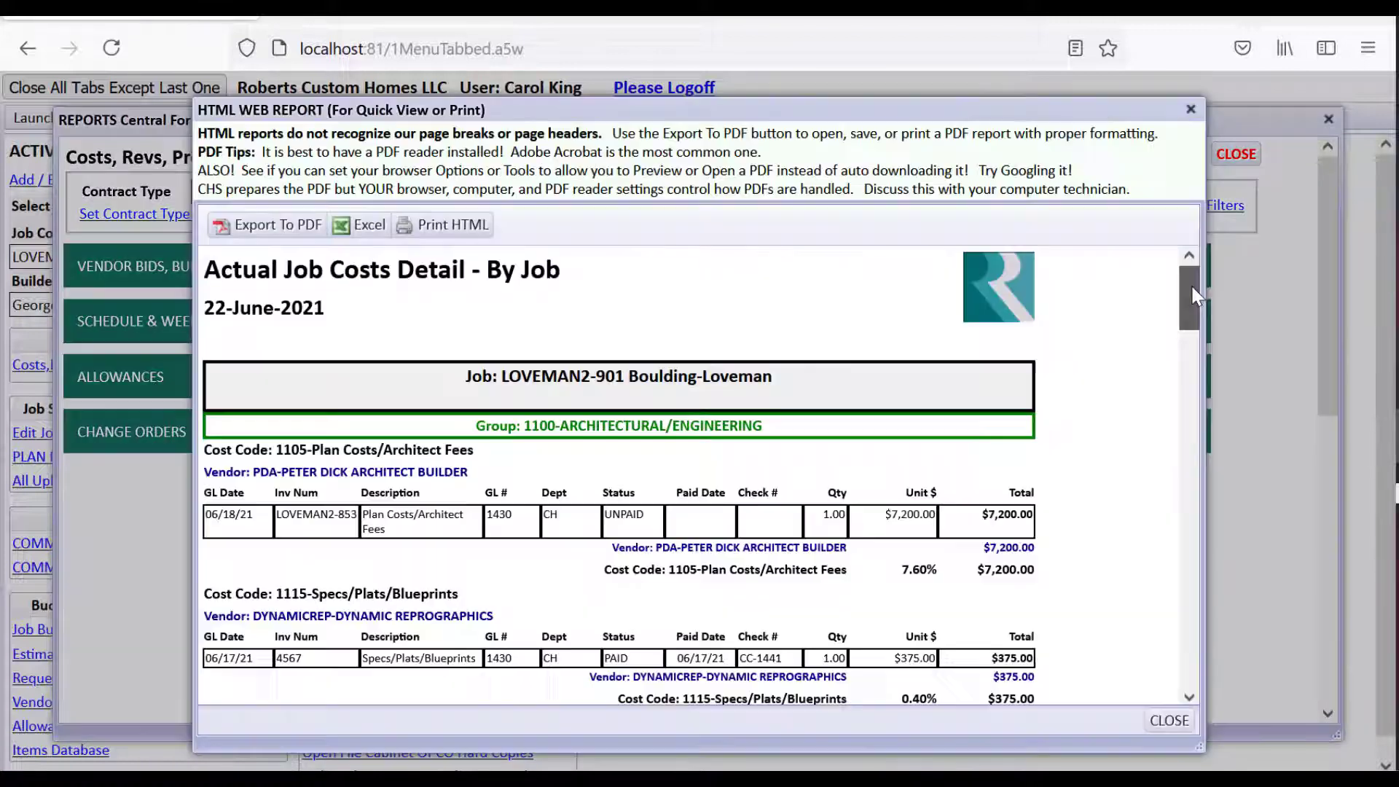
pyautogui.moveTo(1191, 285); pyautogui.dragTo(1156, 633)
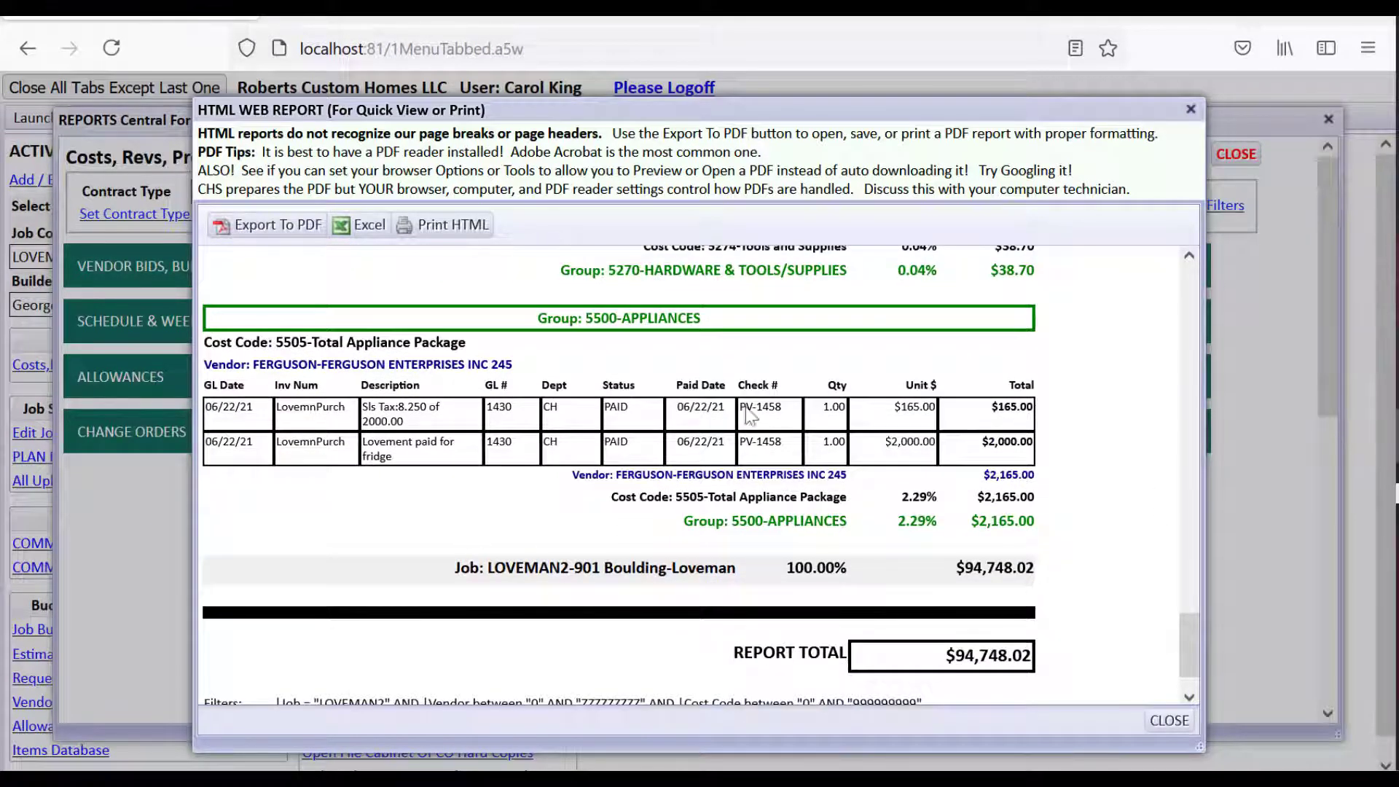
pyautogui.click(1170, 721)
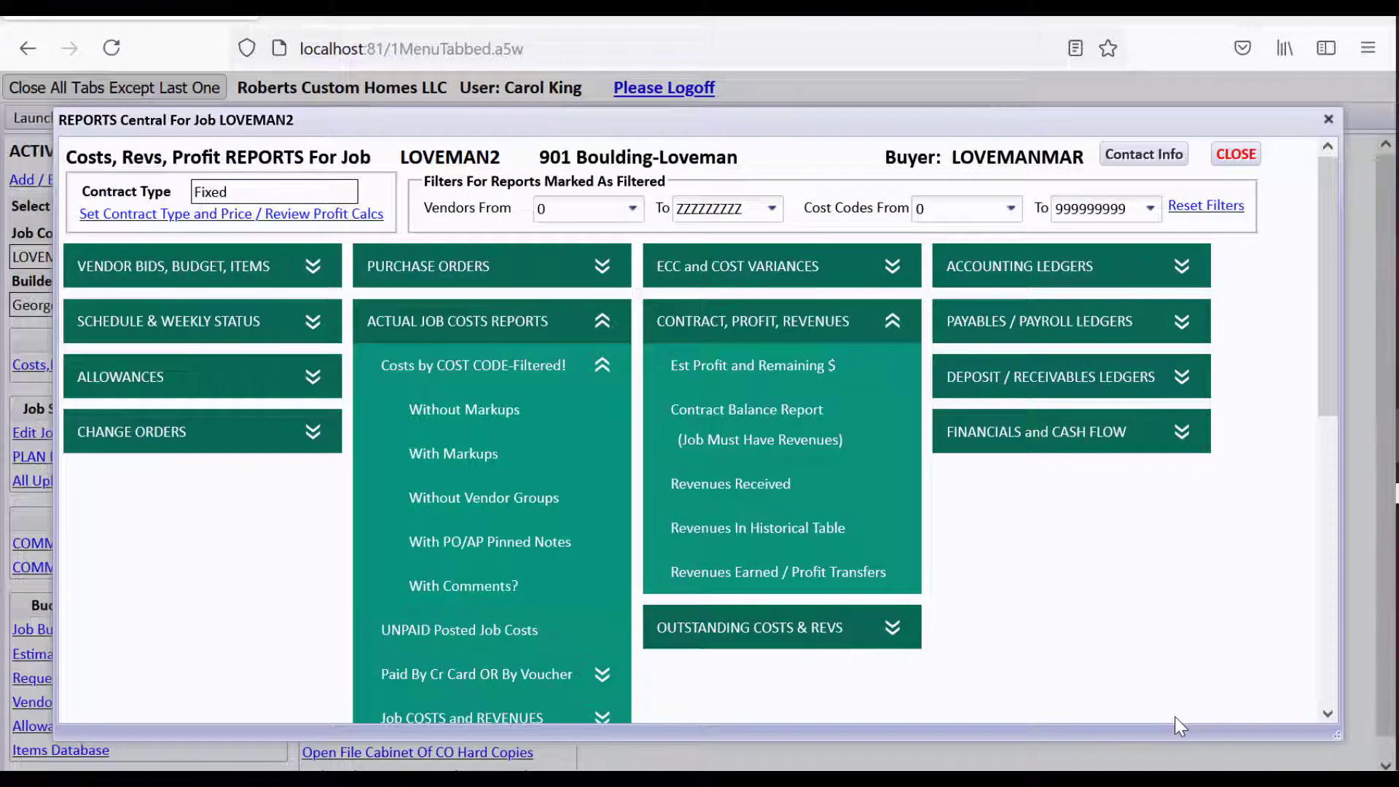
# Return from LOVEMAN2's reports to posting vendor bills and read the help on vendor credits and refunds and on job buyer refunds
pyautogui.click(1236, 154)
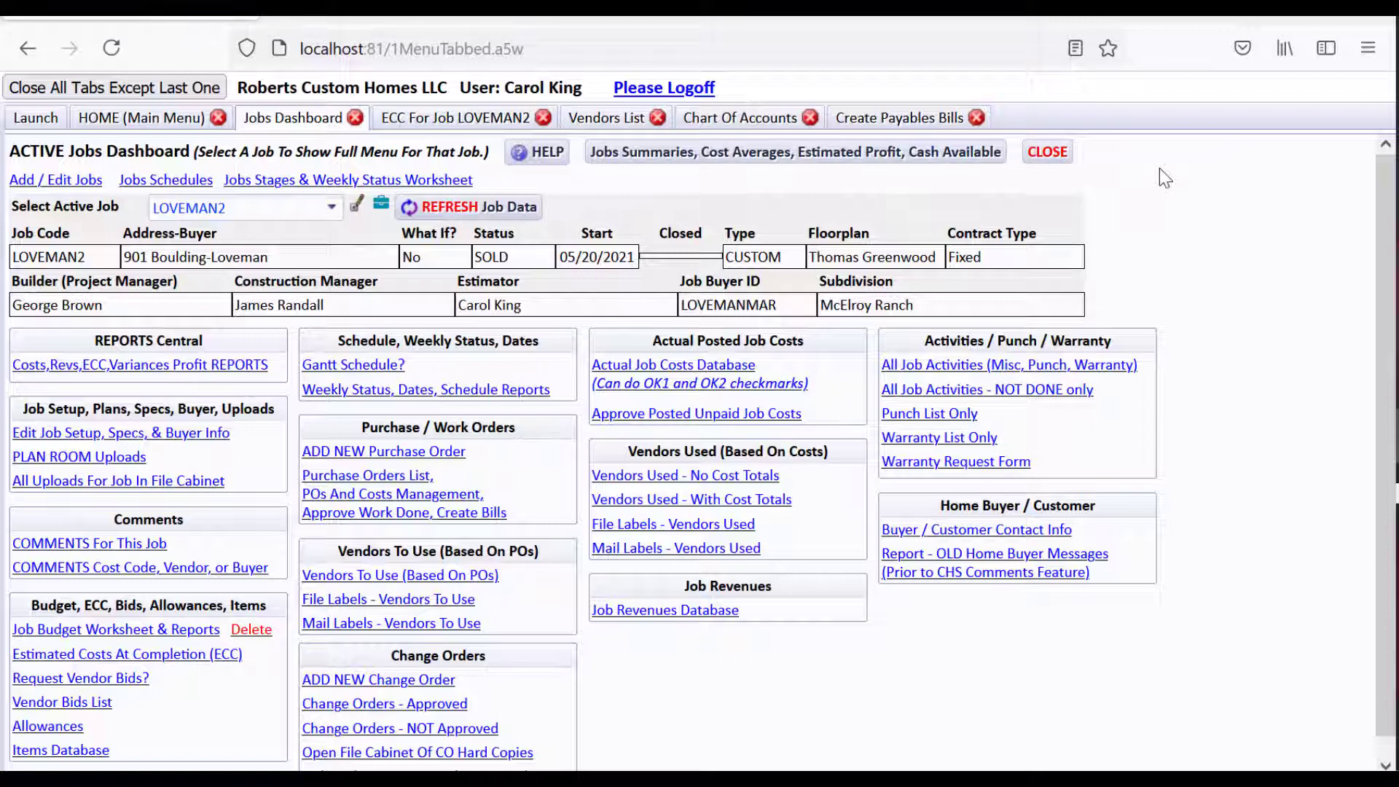
pyautogui.click(906, 121)
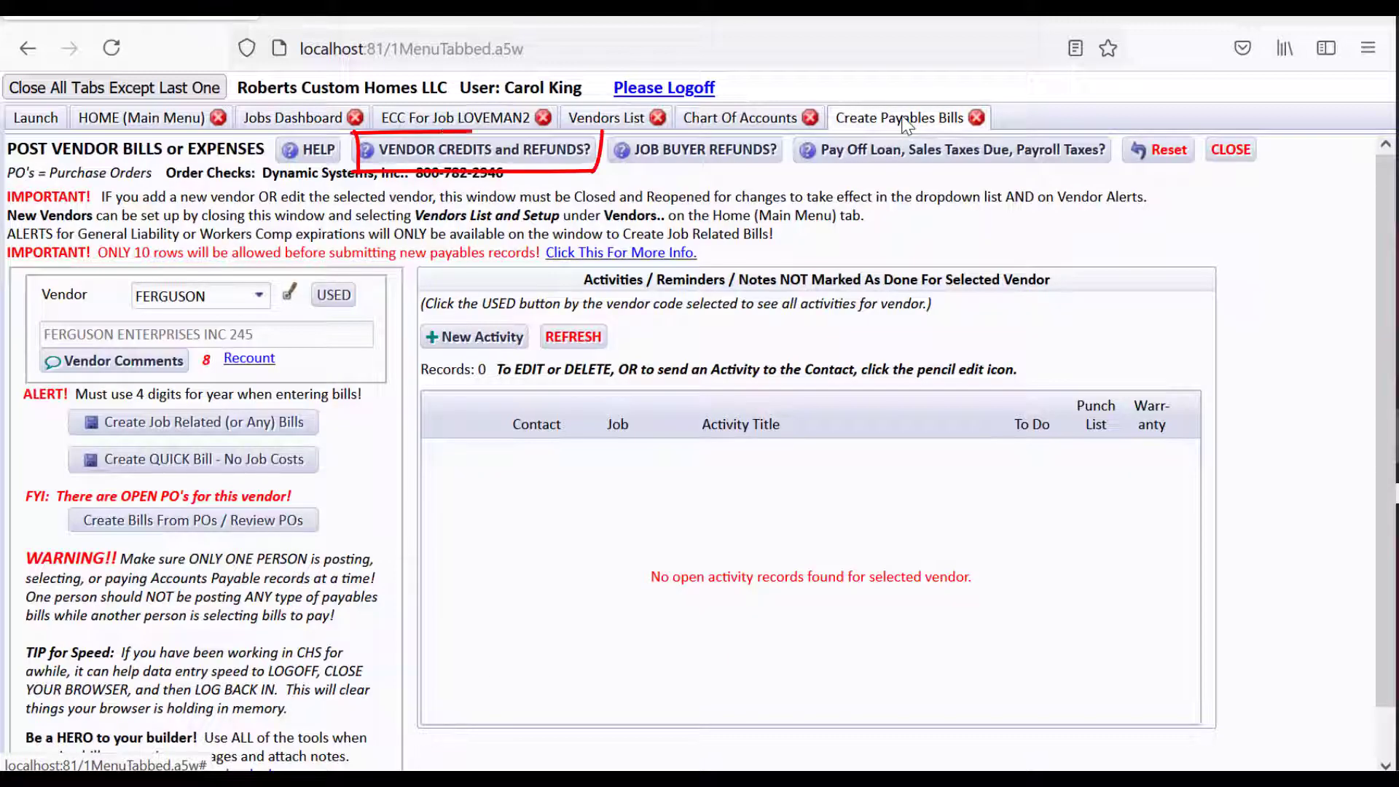
pyautogui.click(569, 155)
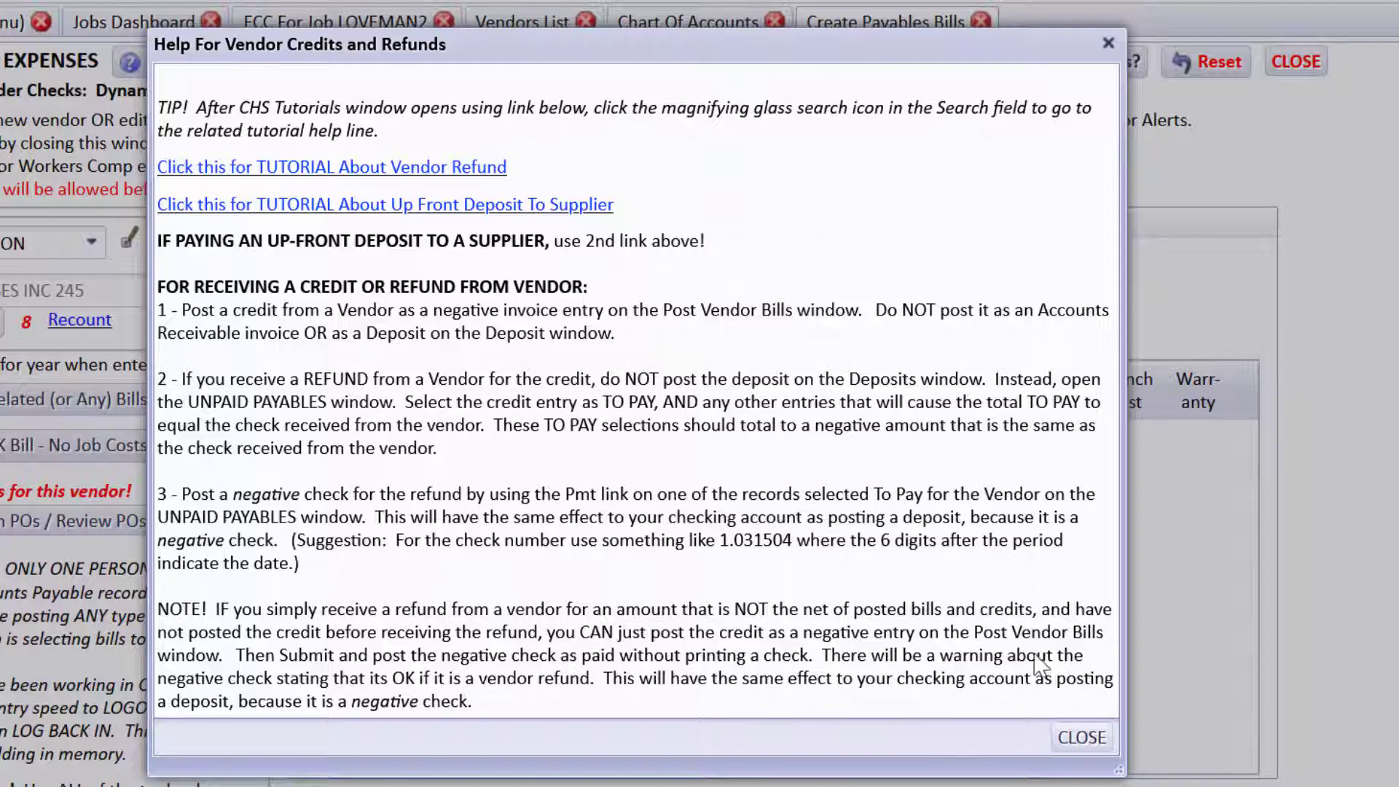
pyautogui.click(1083, 742)
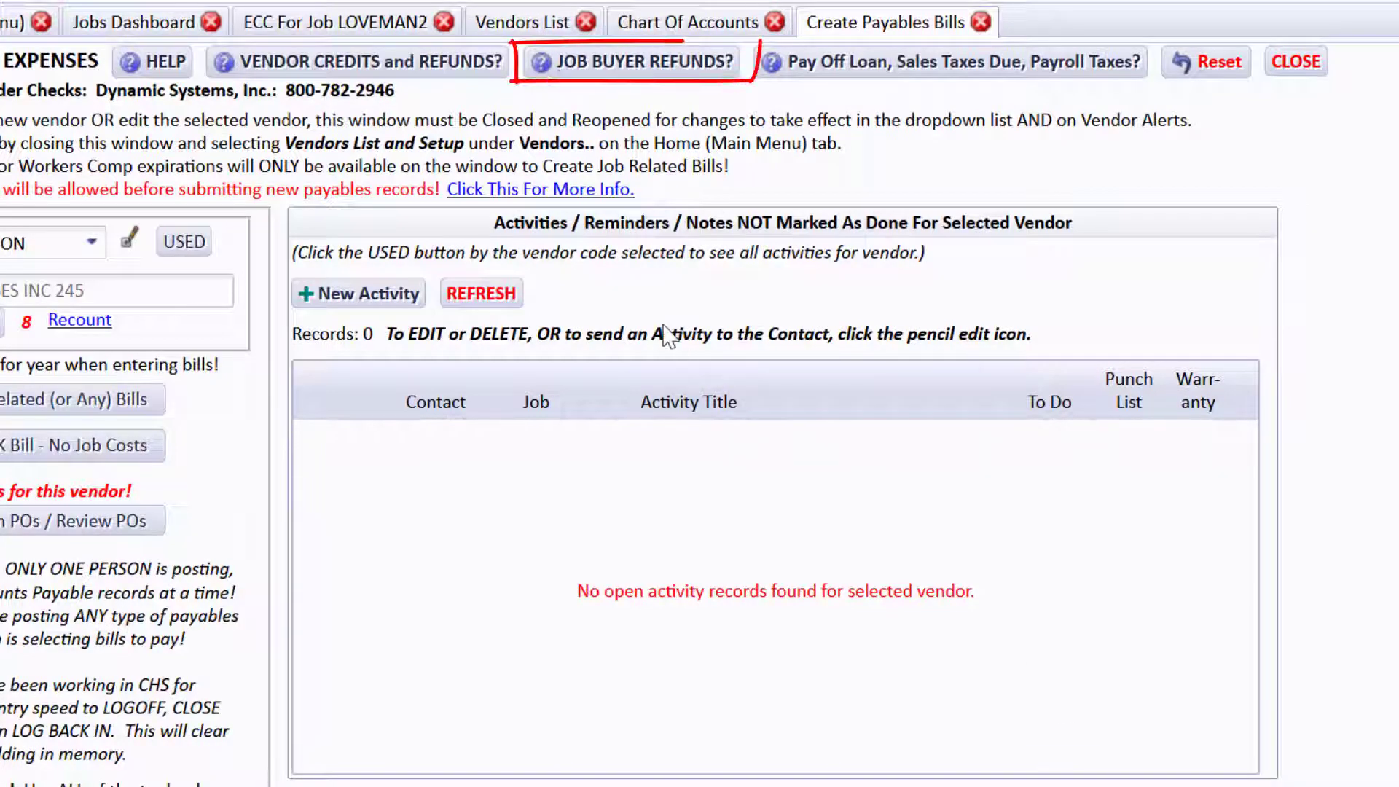
pyautogui.click(596, 70)
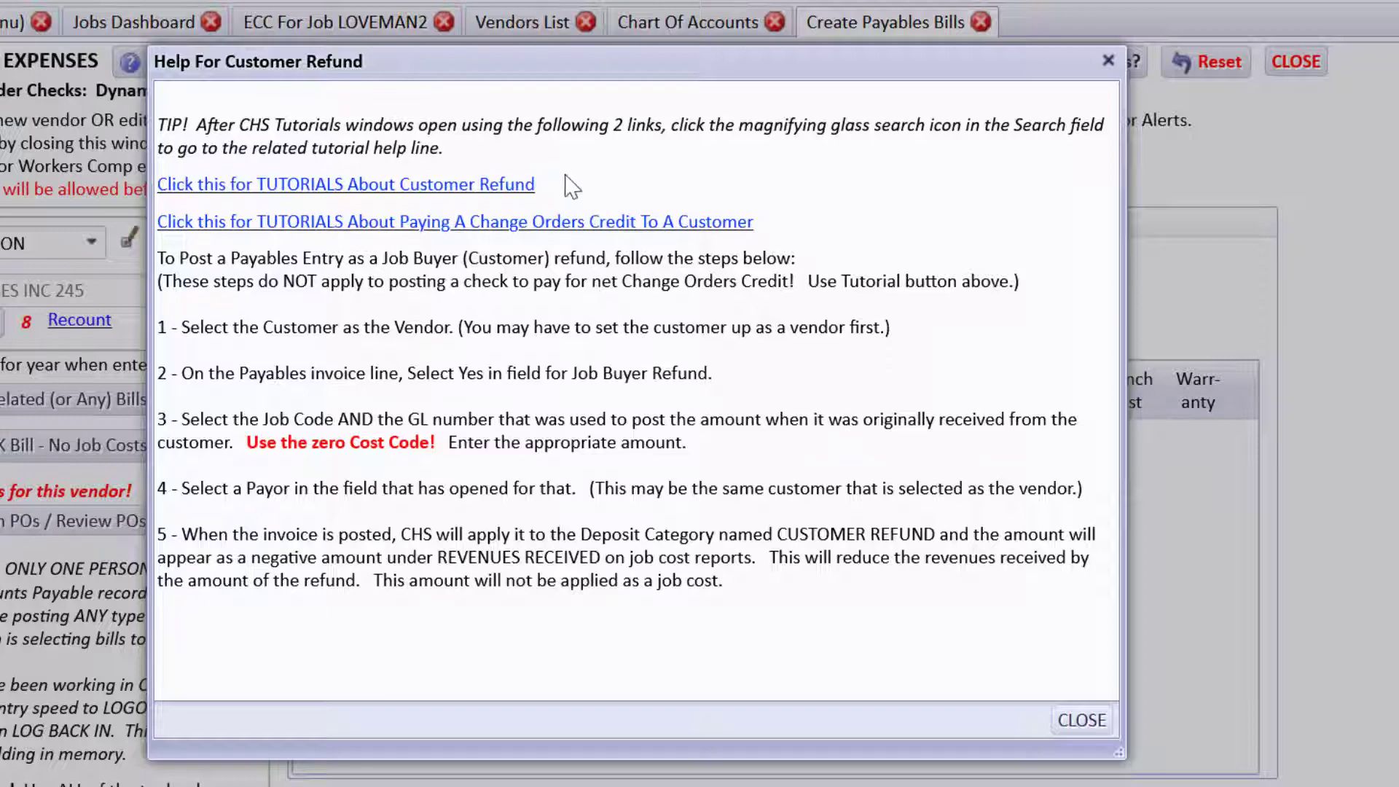
pyautogui.click(1081, 722)
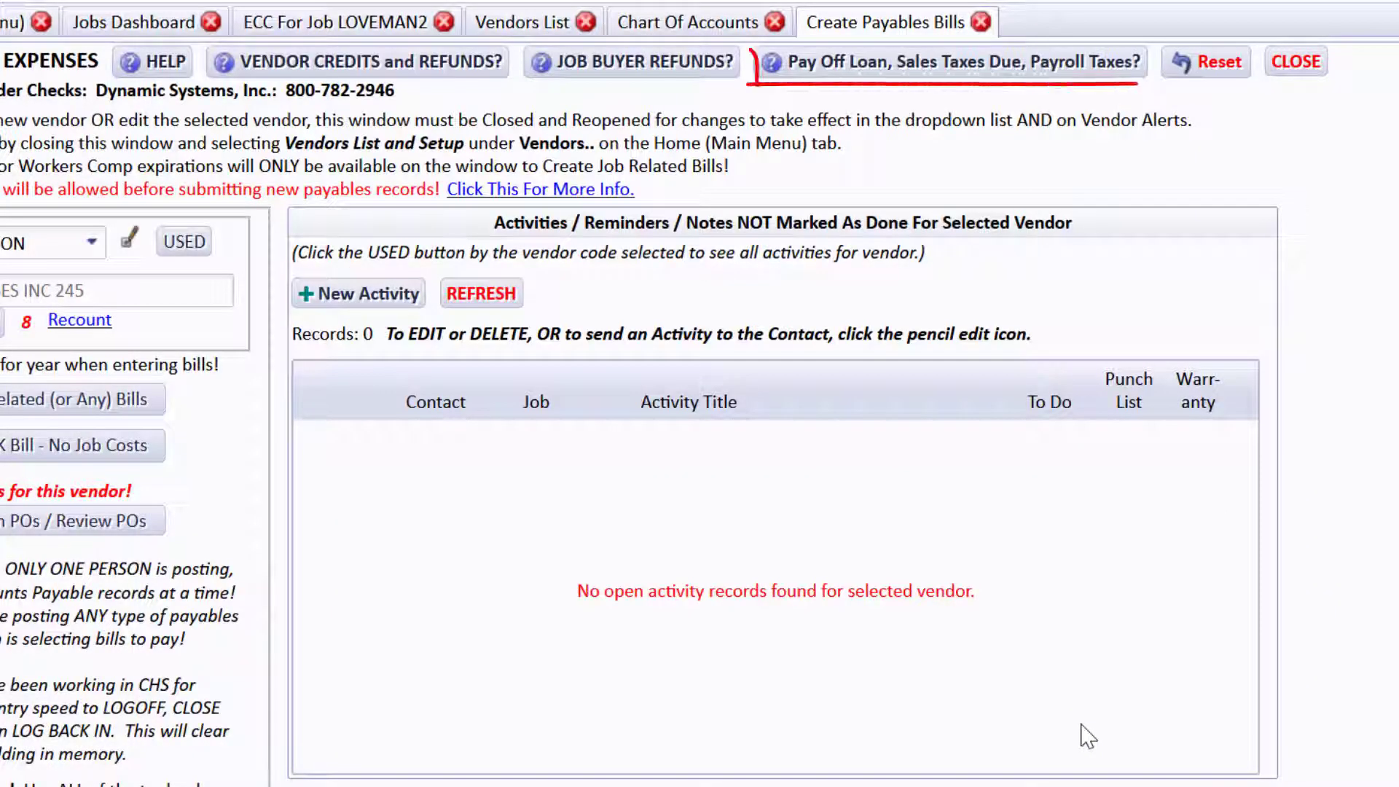
# Set up the Liability GL Account Balances report for GL numbers 2000 through 2800
pyautogui.click(1054, 74)
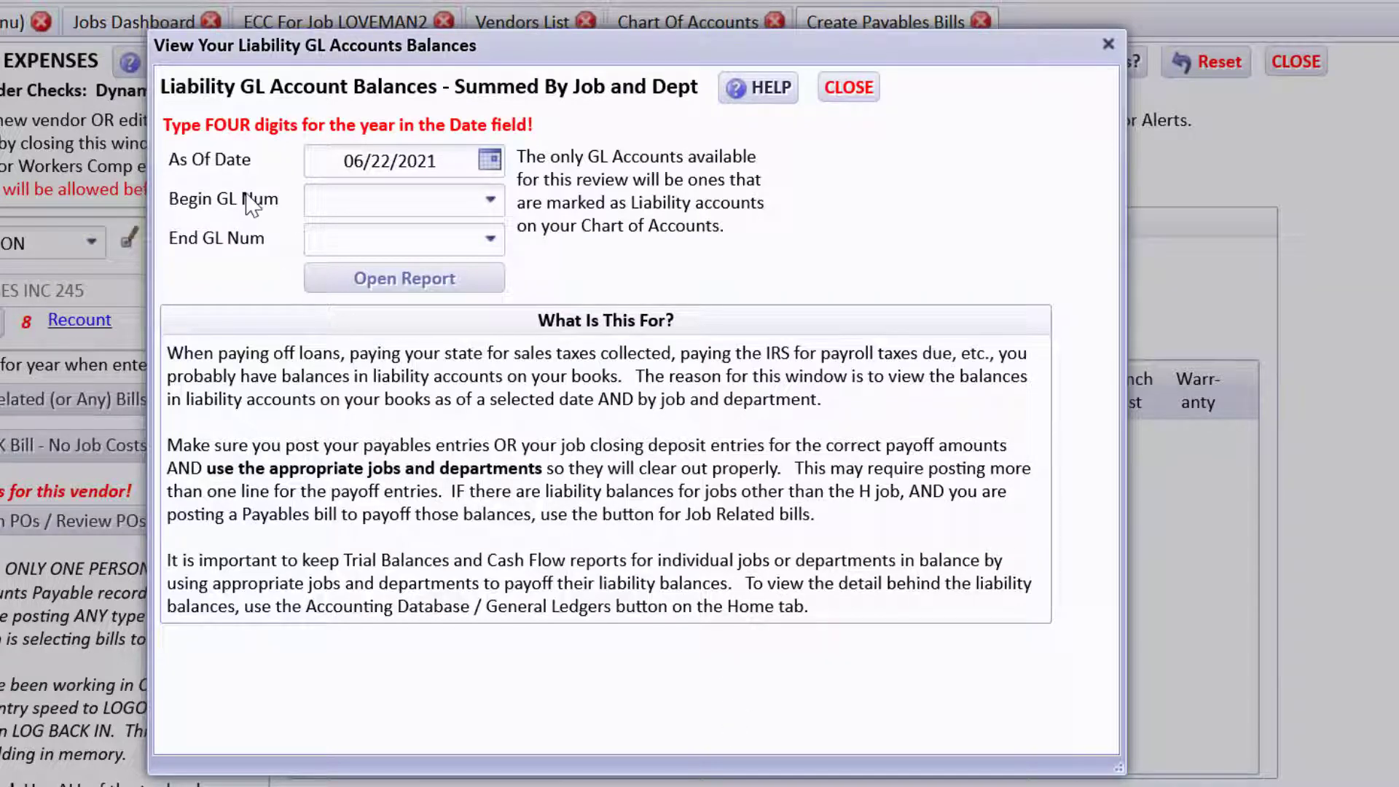
pyautogui.click(491, 199)
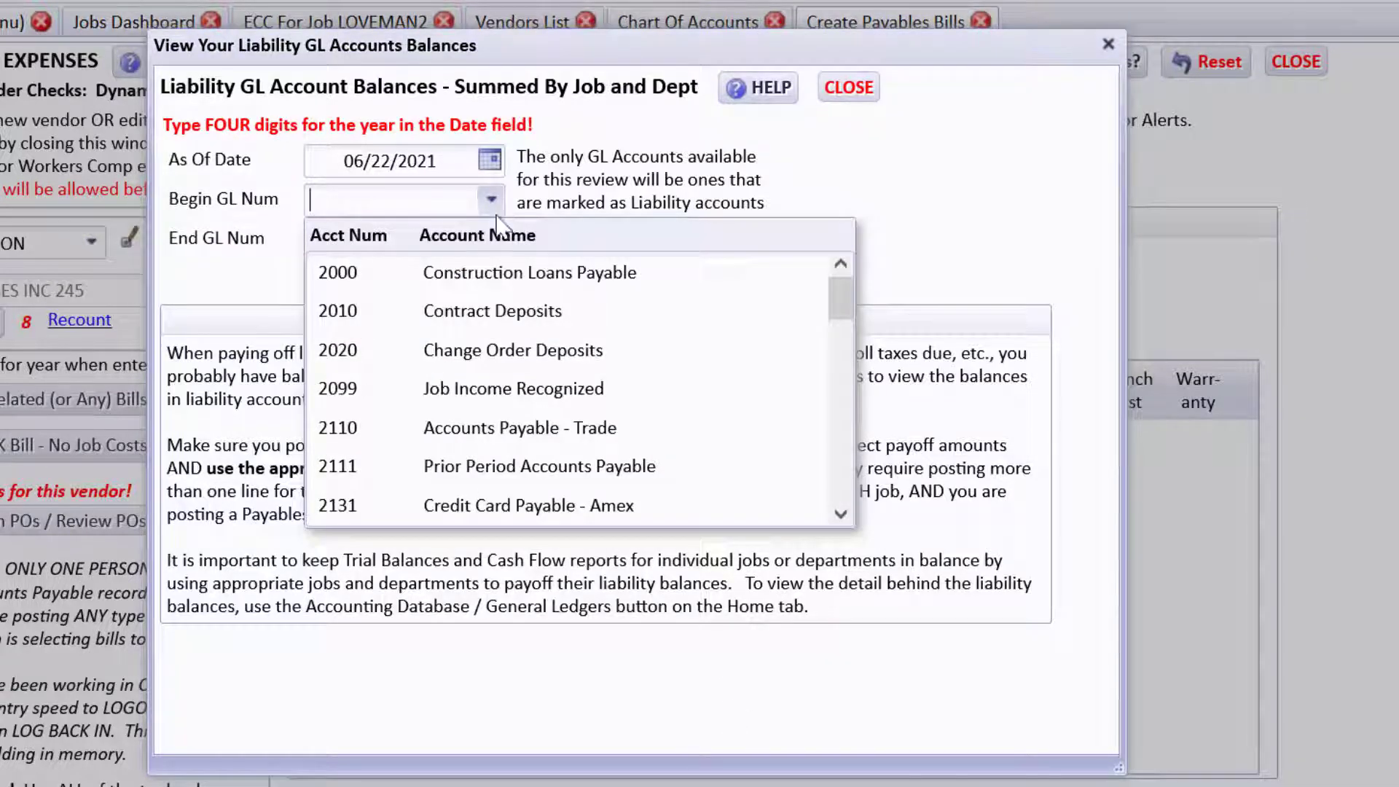
pyautogui.click(565, 274)
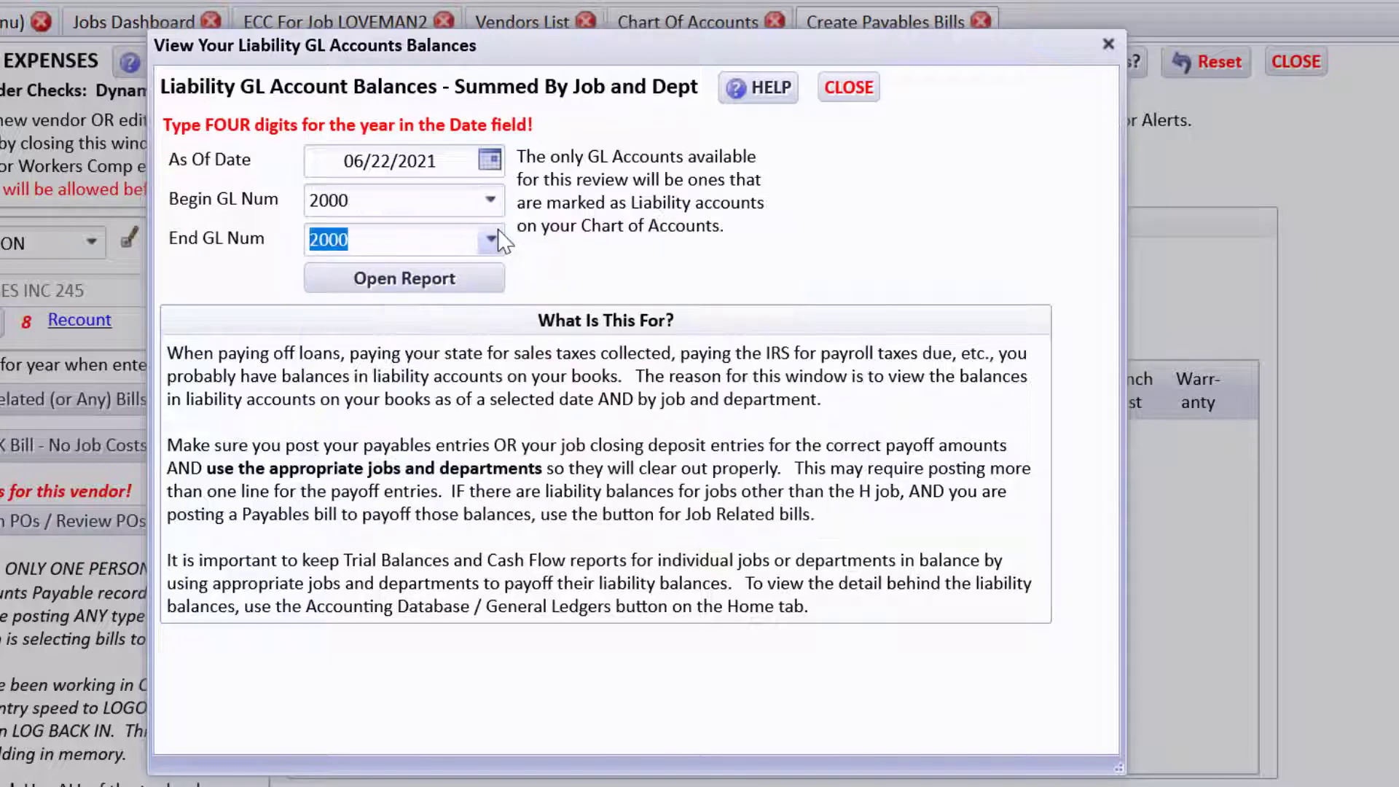
pyautogui.click(492, 239)
pyautogui.scroll(-5, 845, 379)
pyautogui.click(437, 544)
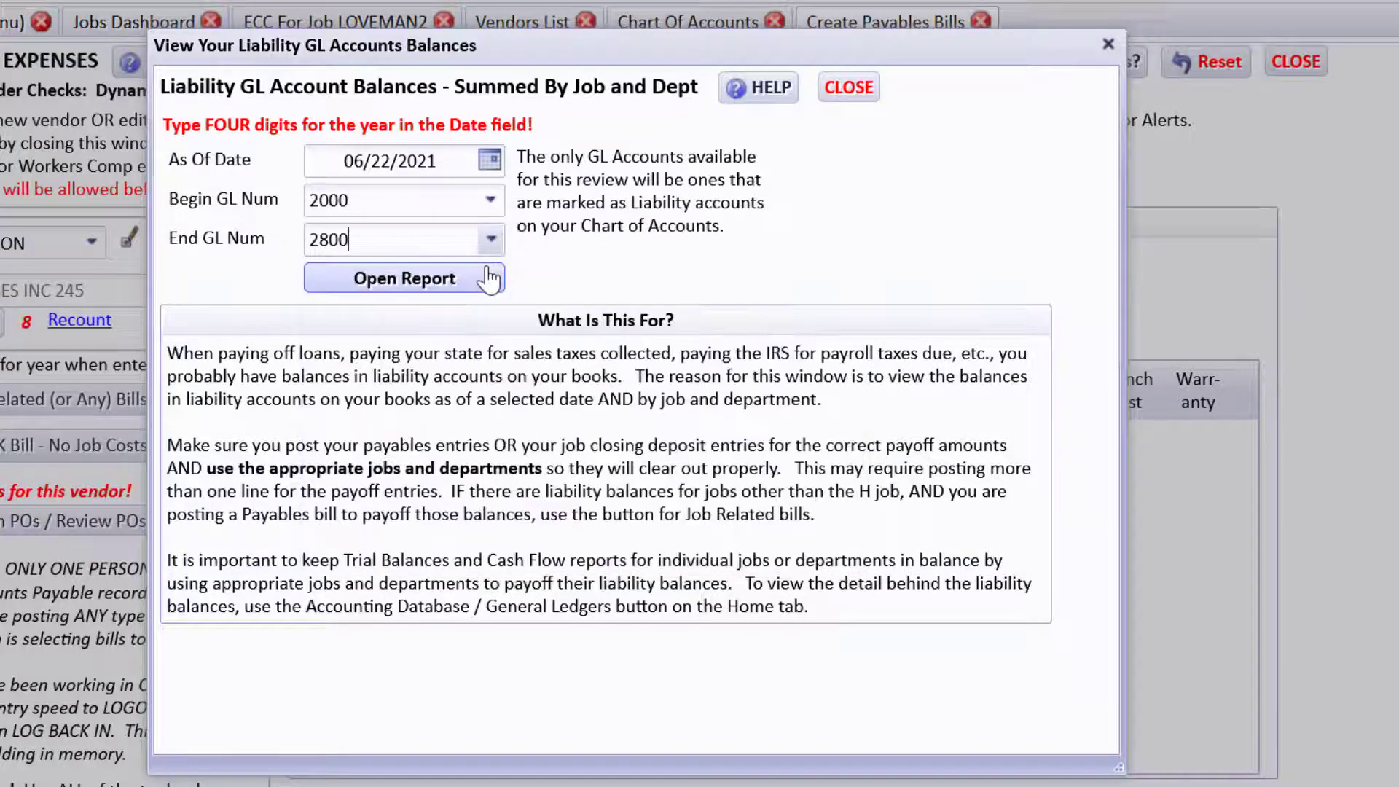
# Run the liability balances report, review the credit card, payroll tax, sales tax and owner accounts by job and department, and close it
pyautogui.click(487, 277)
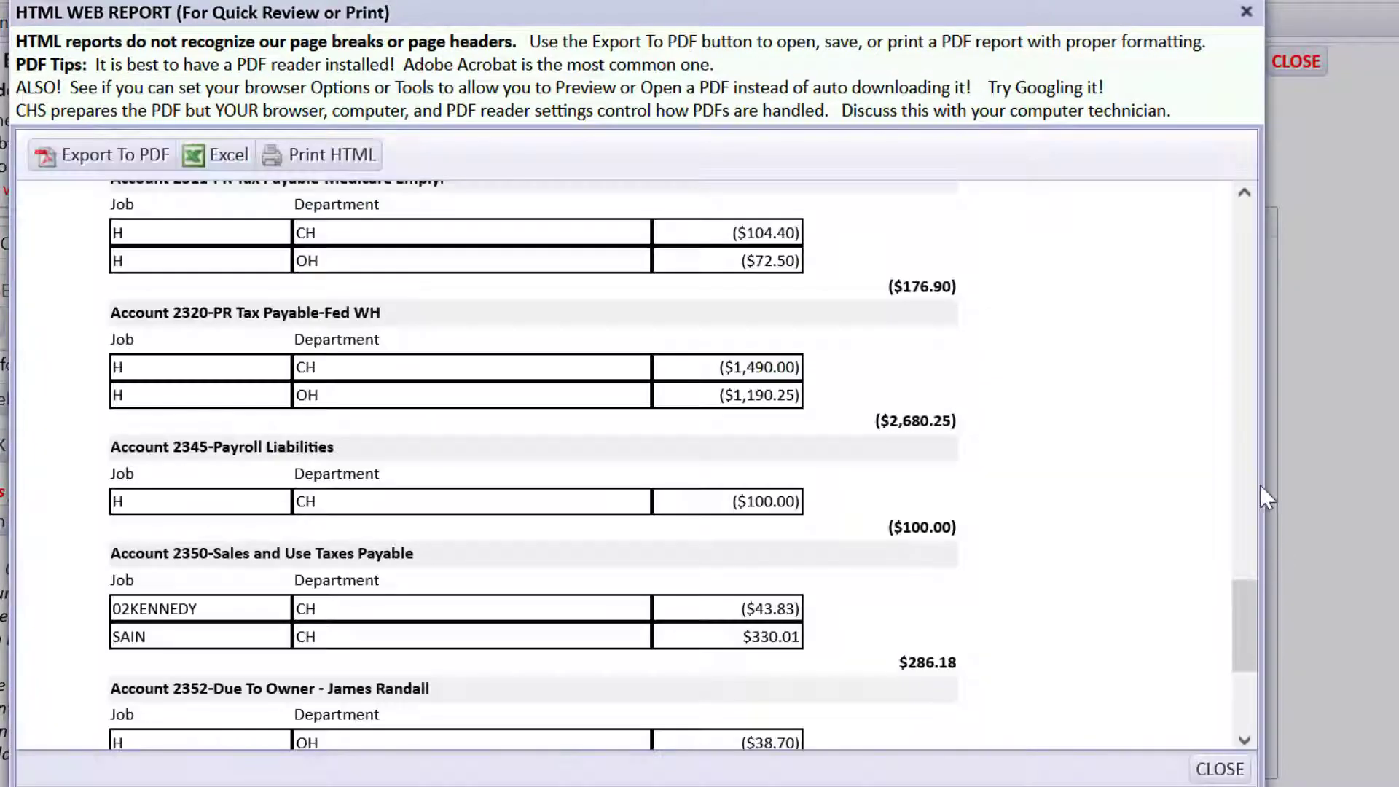
pyautogui.moveTo(1234, 610); pyautogui.dragTo(1224, 448)
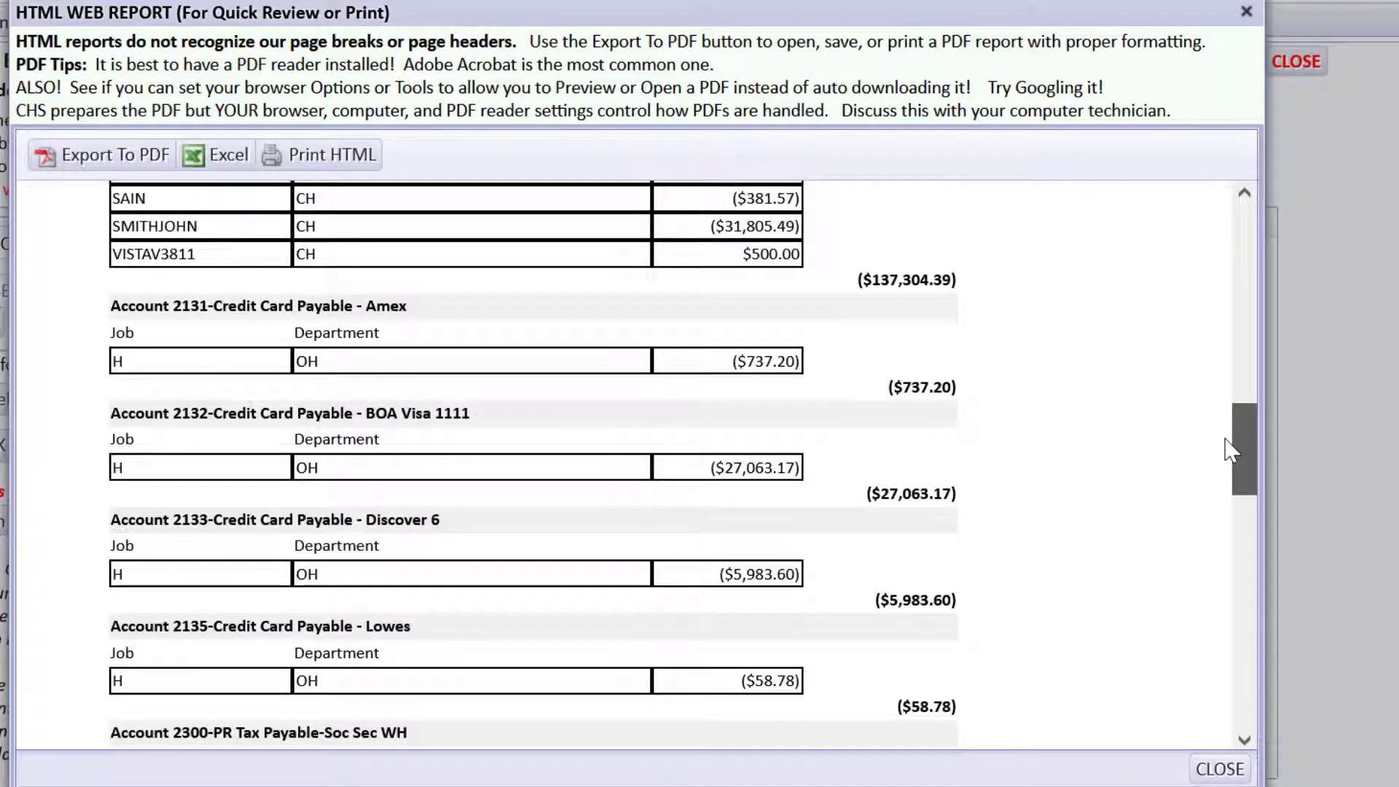
pyautogui.moveTo(1226, 449); pyautogui.dragTo(1212, 656)
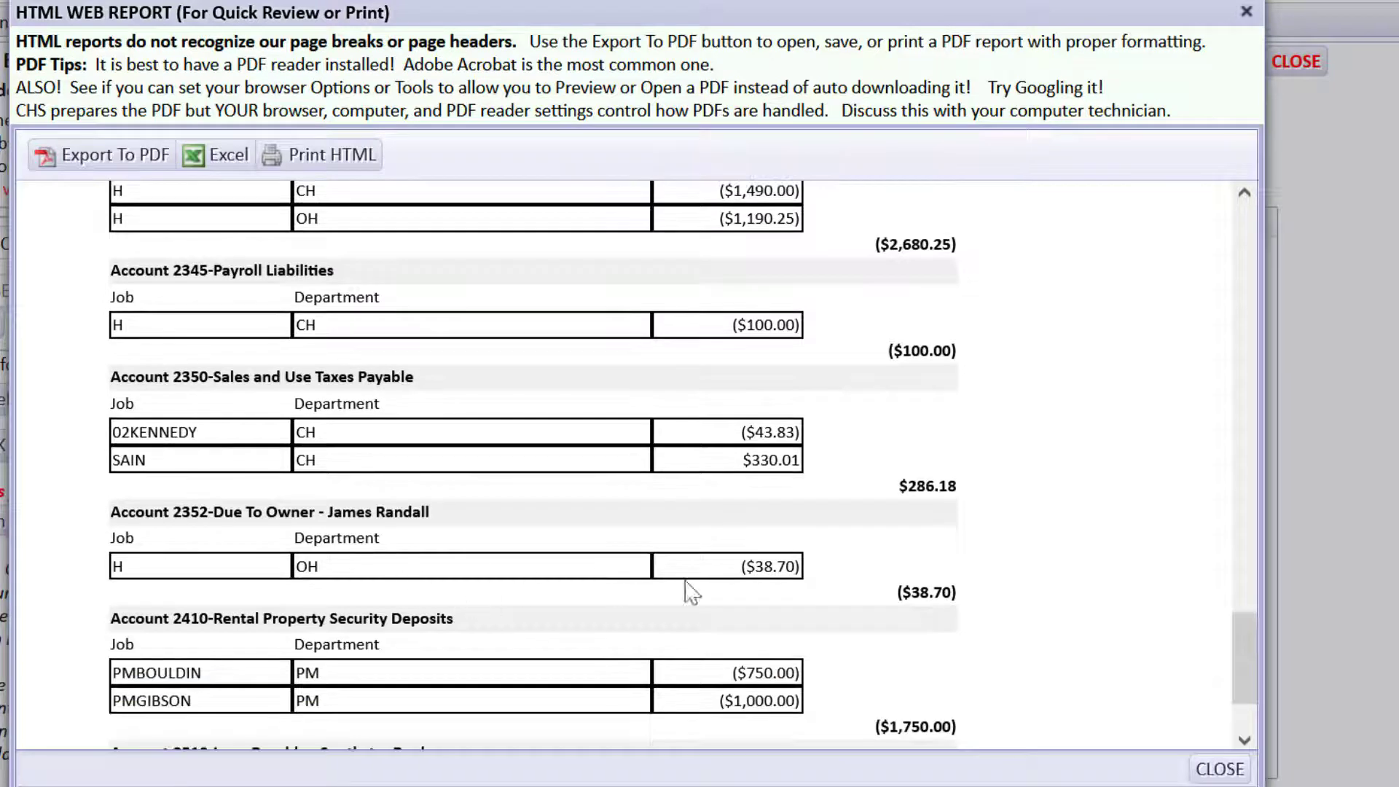
pyautogui.click(1220, 769)
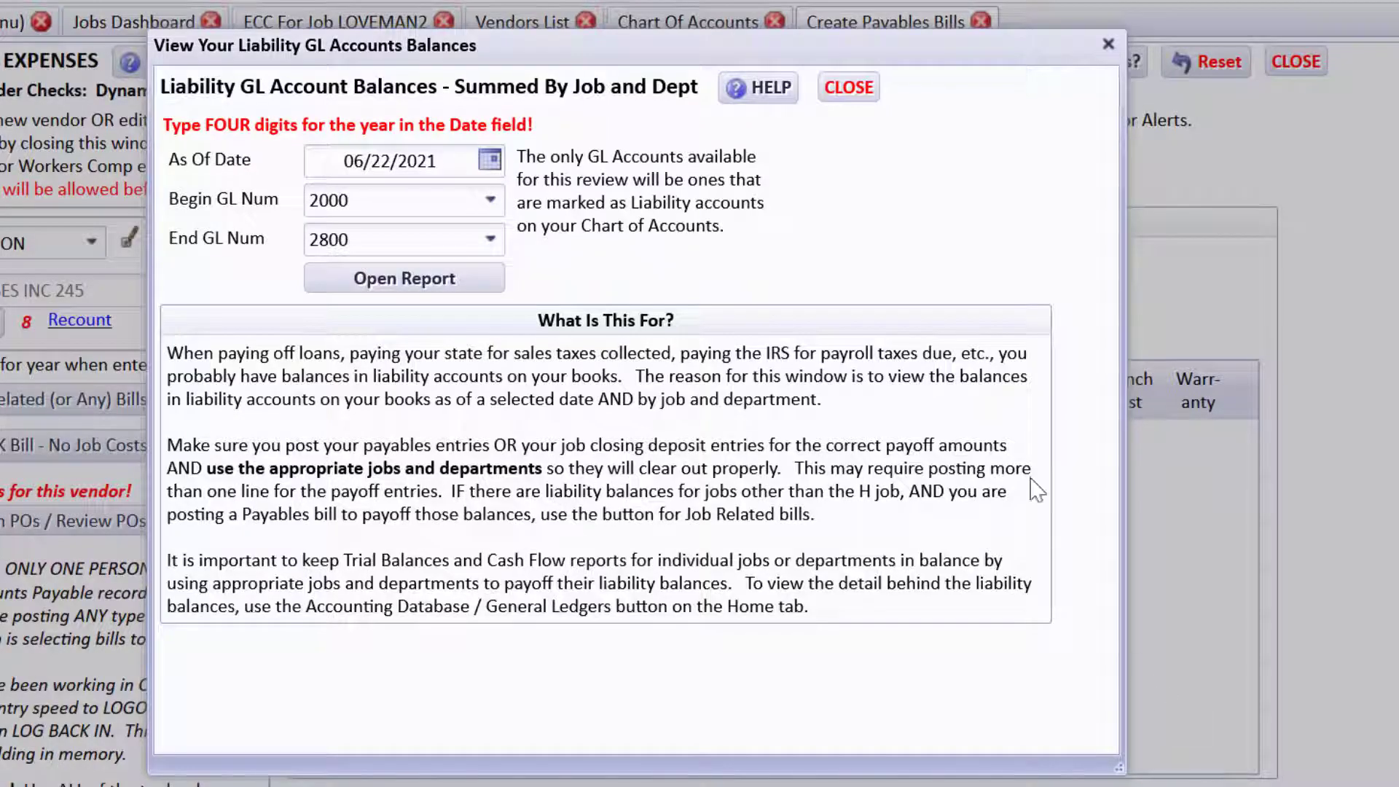
pyautogui.click(864, 90)
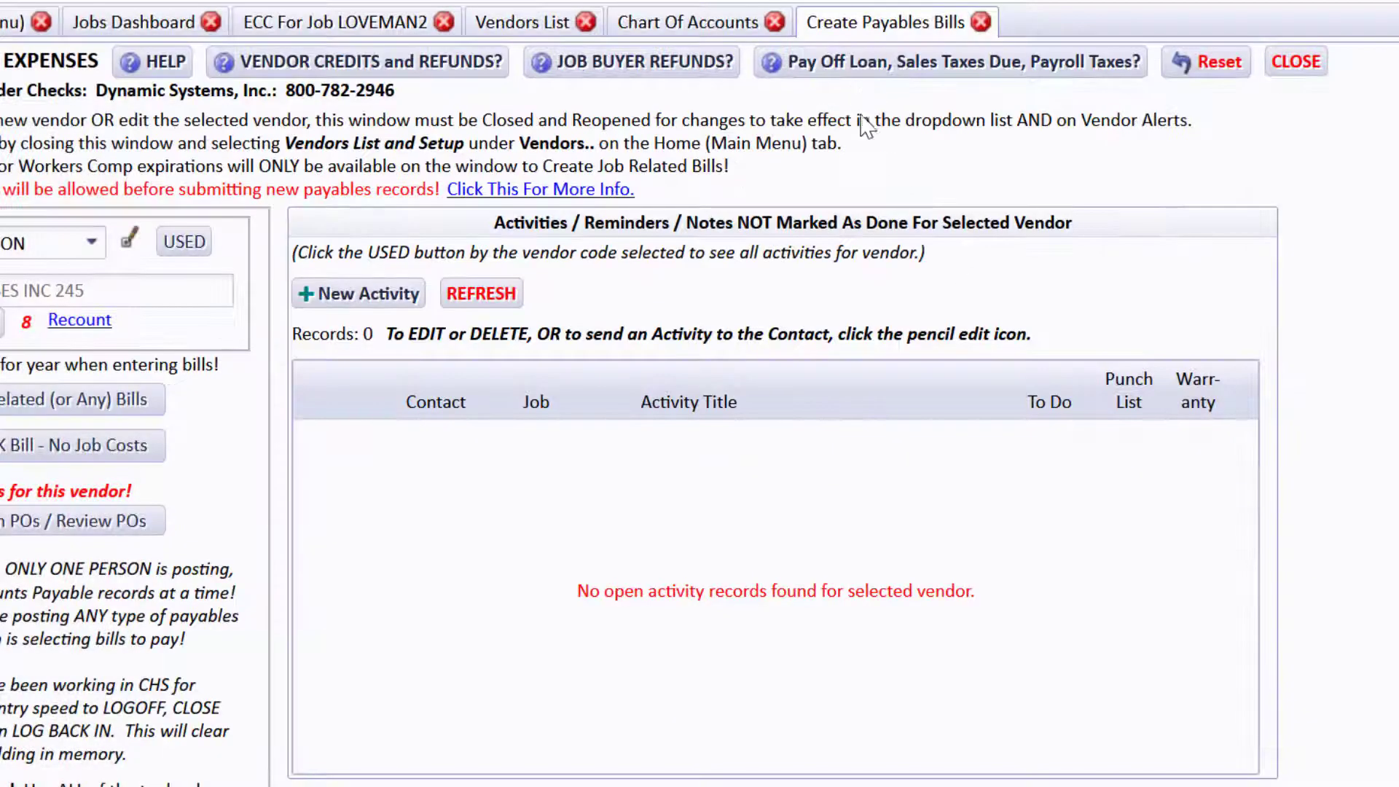